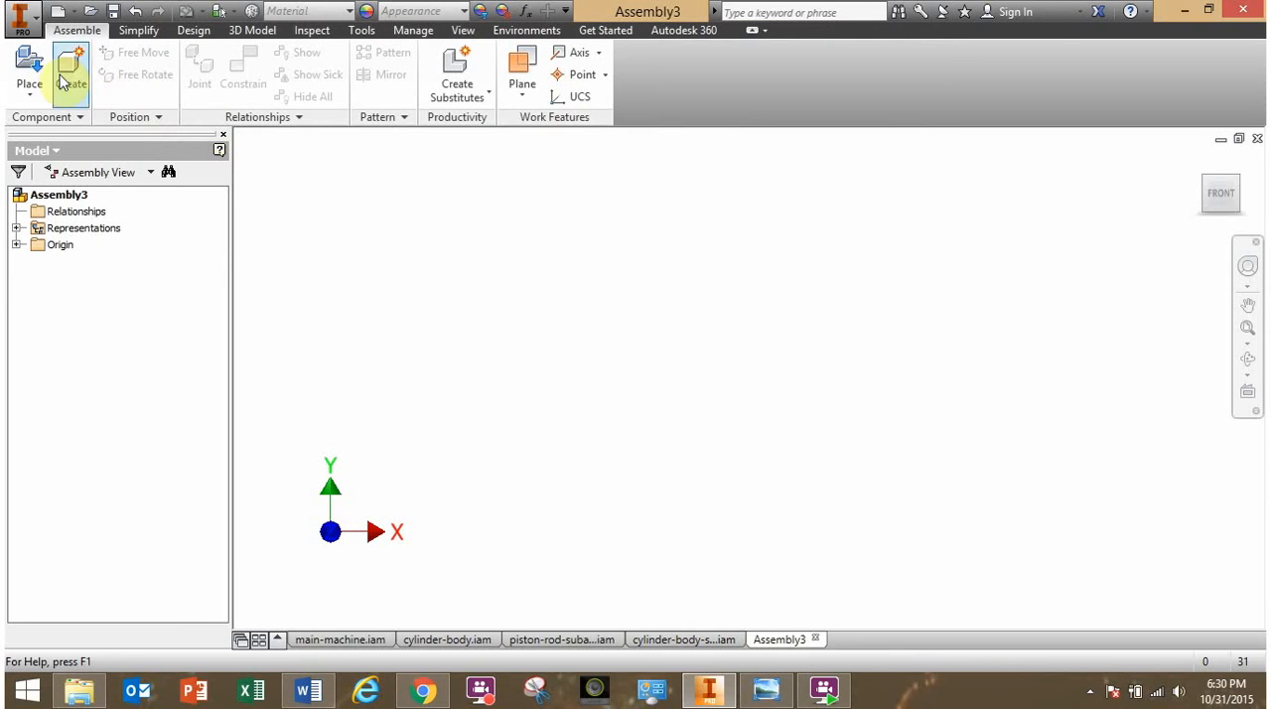
- Save the new assembly as main-piston-press-assembly in the PistonPress-for-Students folder
click(112, 14)
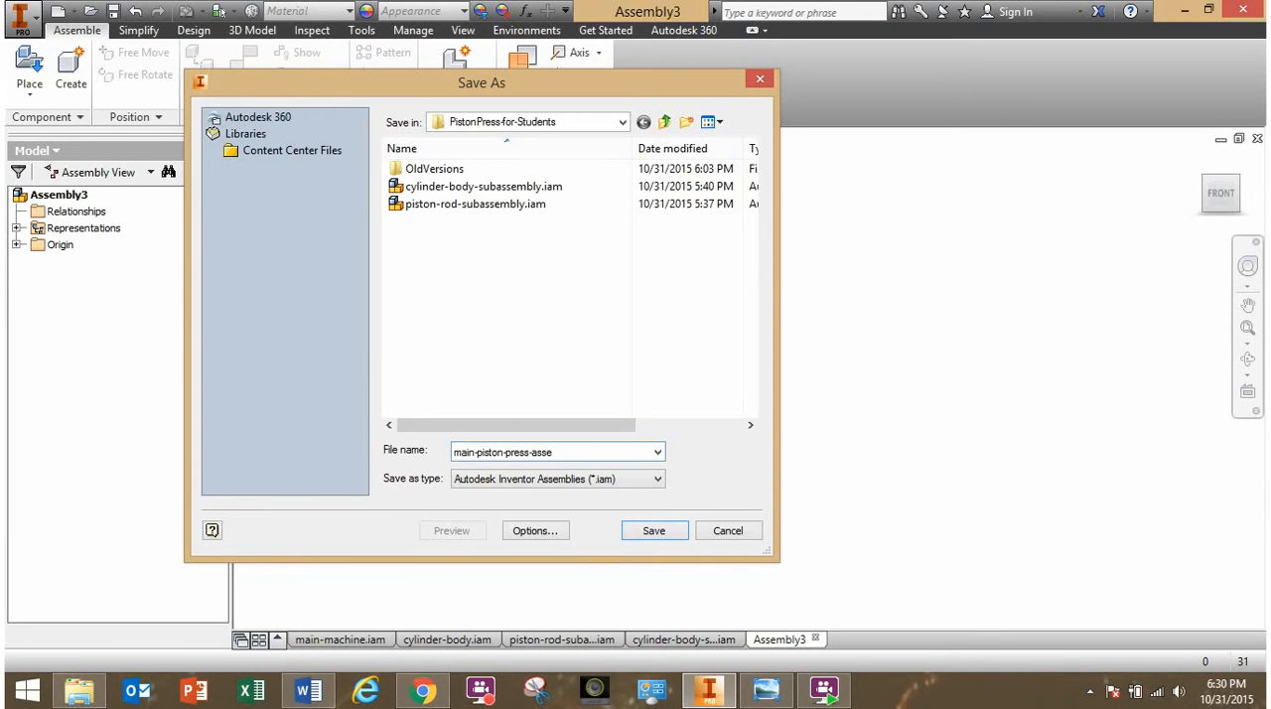
key(Return)
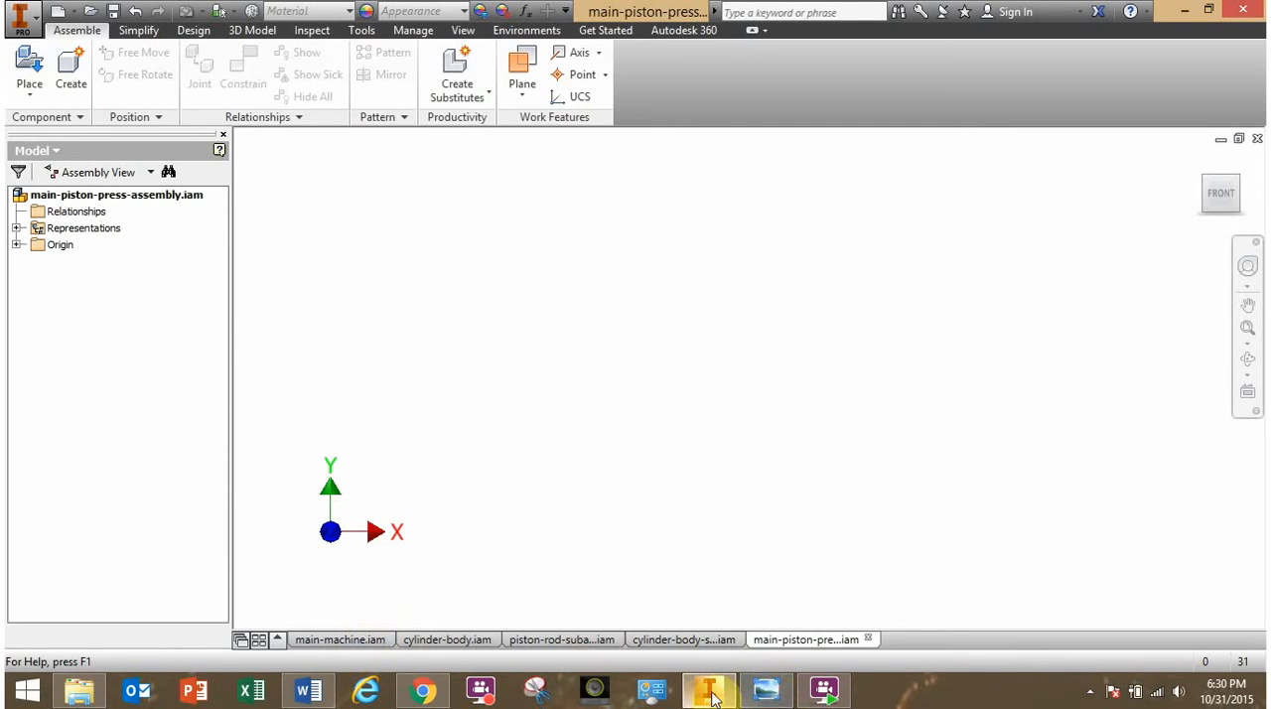
- Check the piston press parts list drawing and place one Cylinder Base.ipt grounded at the assembly origin
click(766, 692)
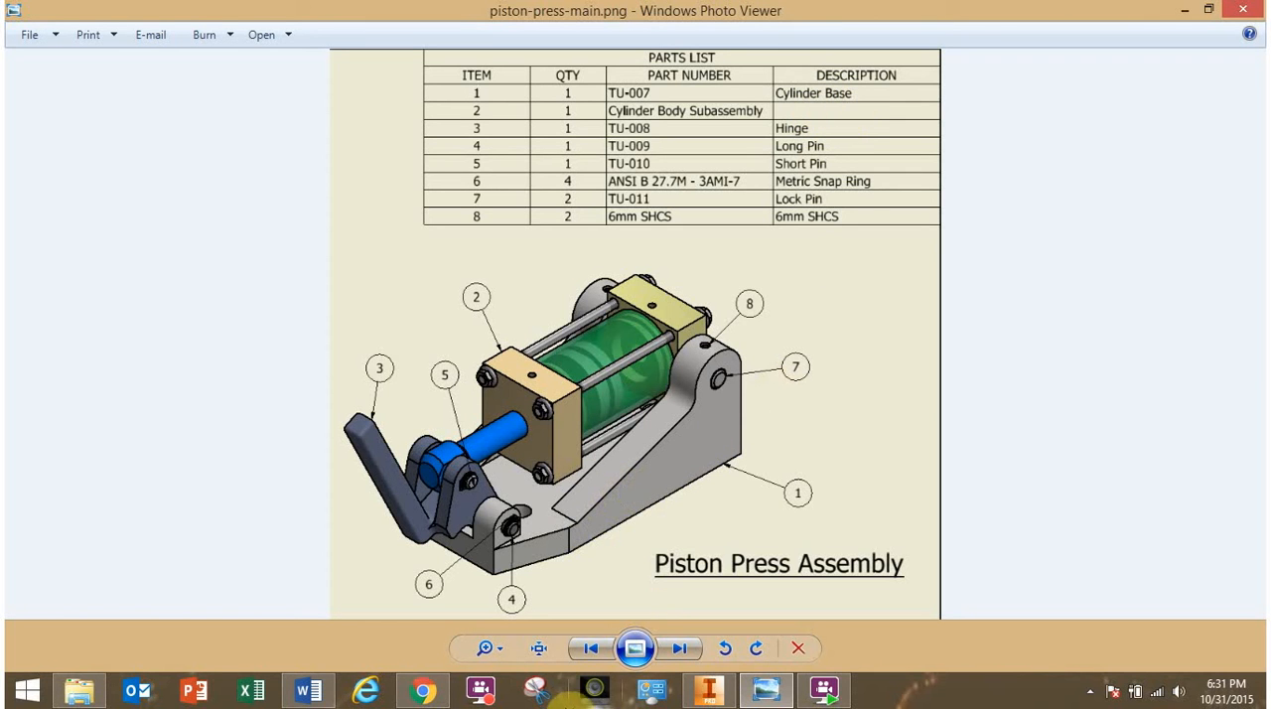
click(711, 690)
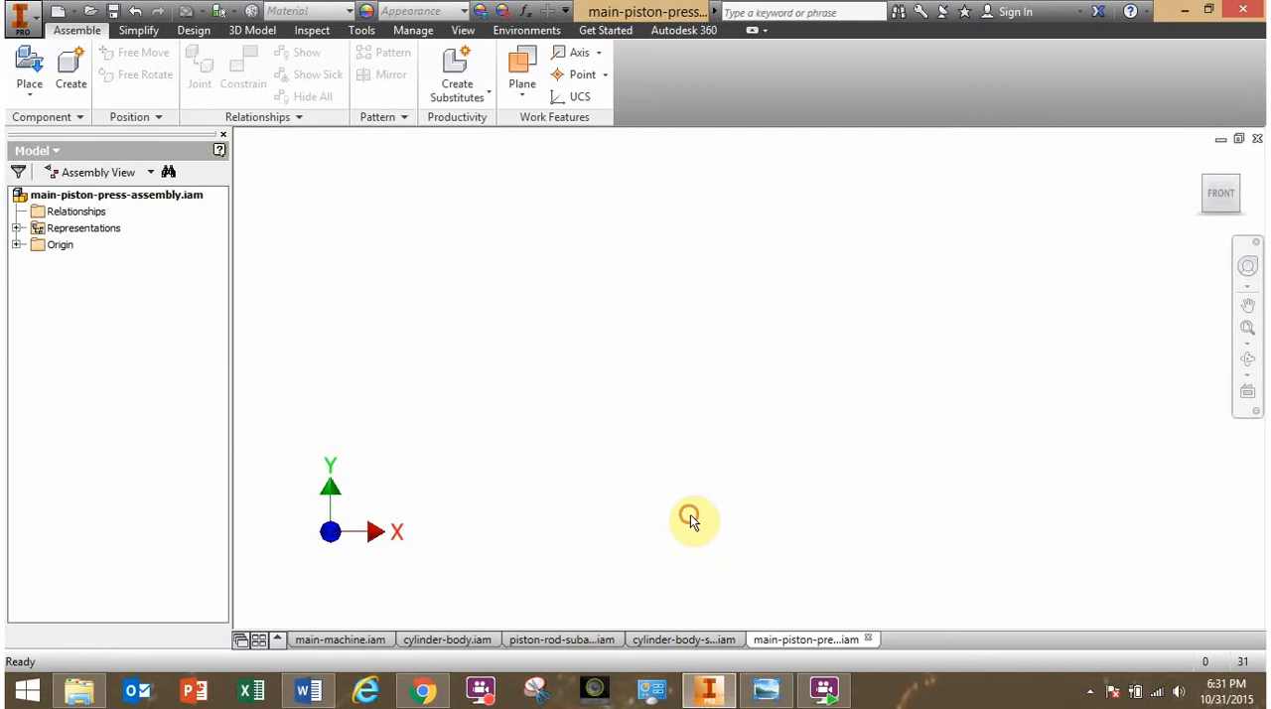
click(30, 71)
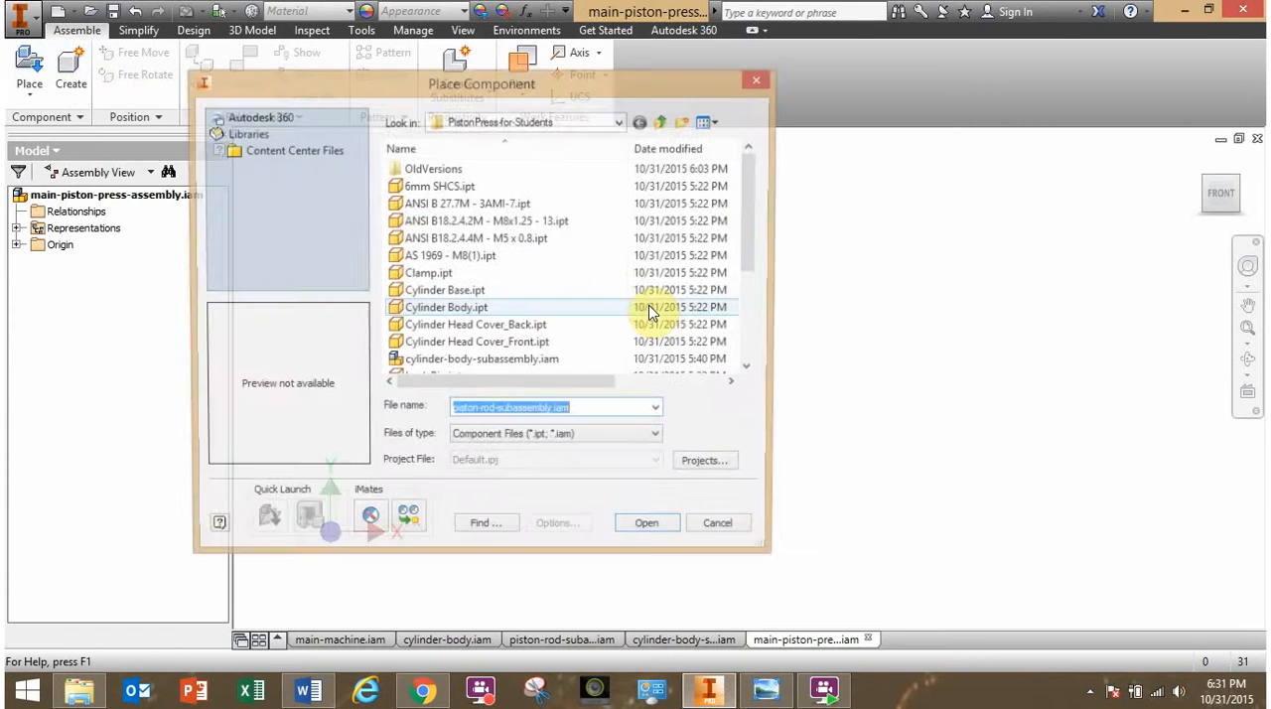
click(485, 291)
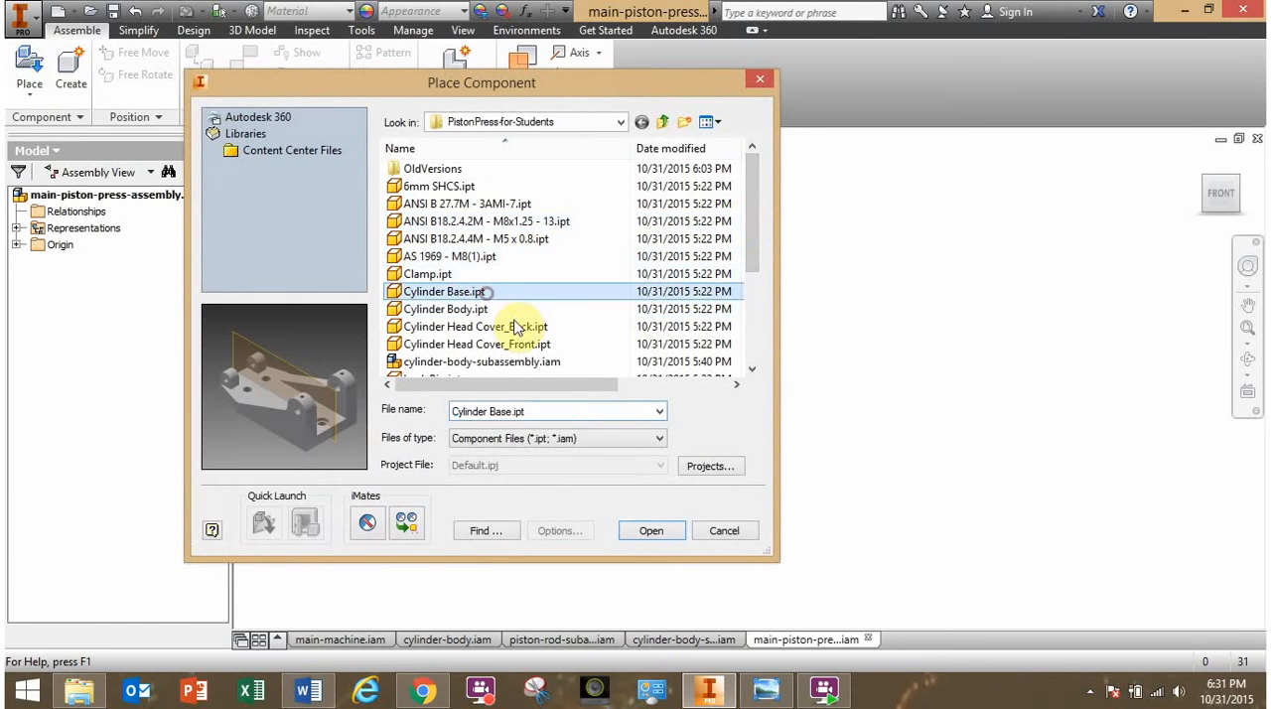
click(652, 531)
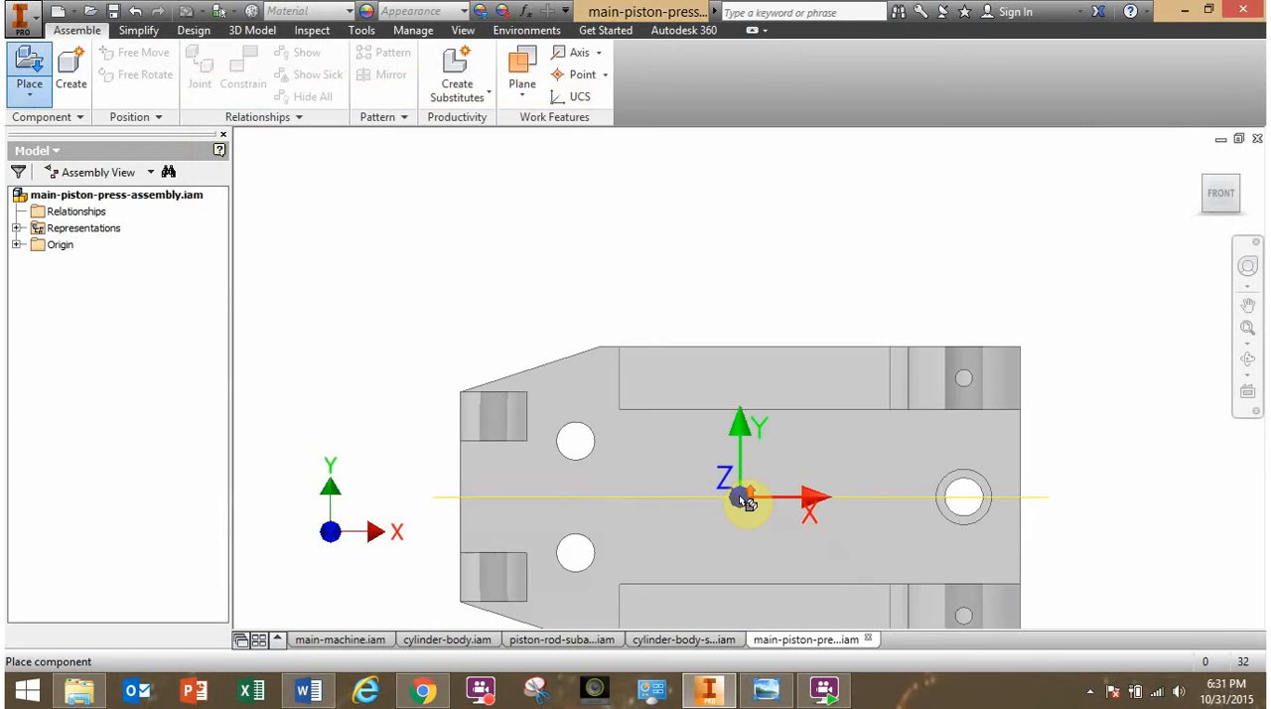
right_click(707, 424)
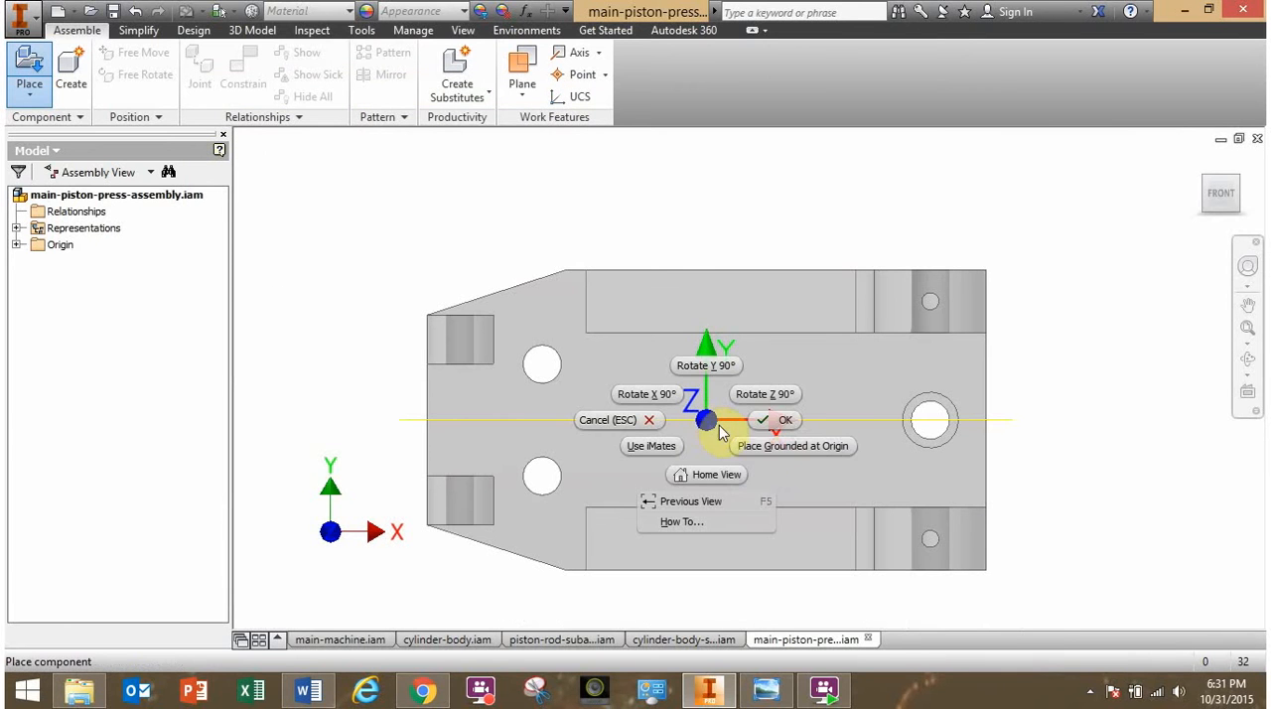
click(786, 446)
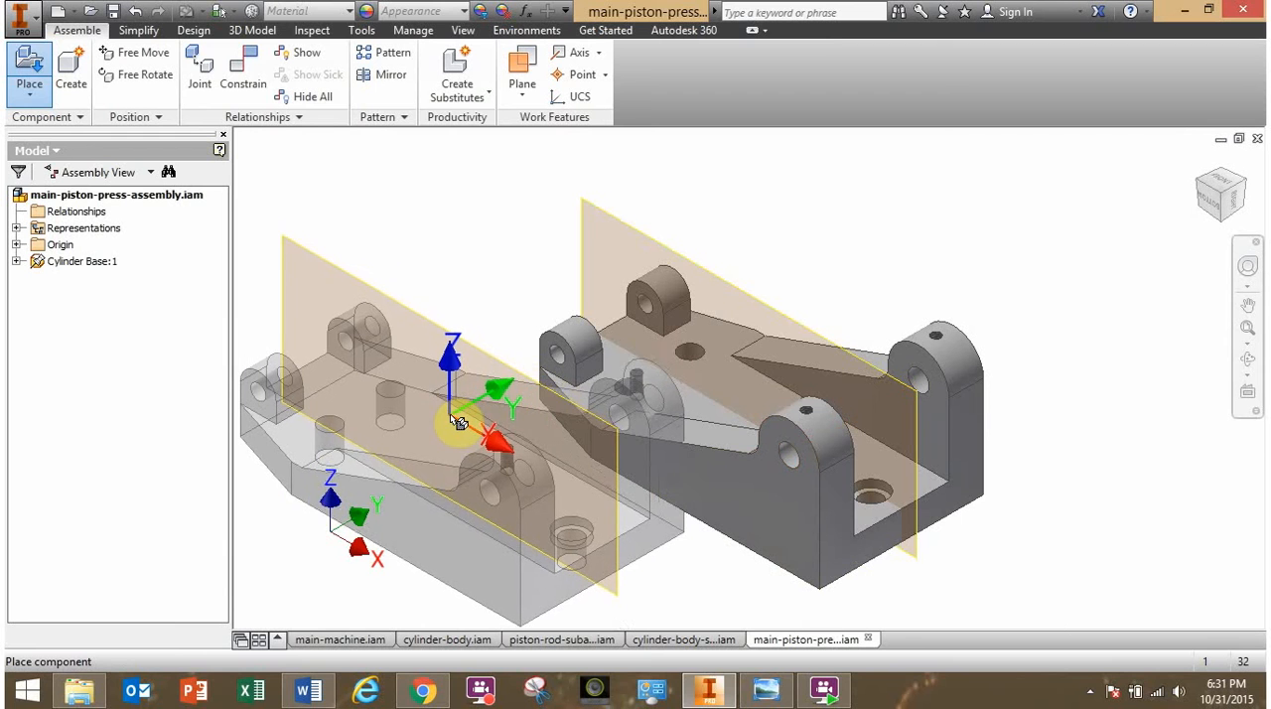
key(Escape)
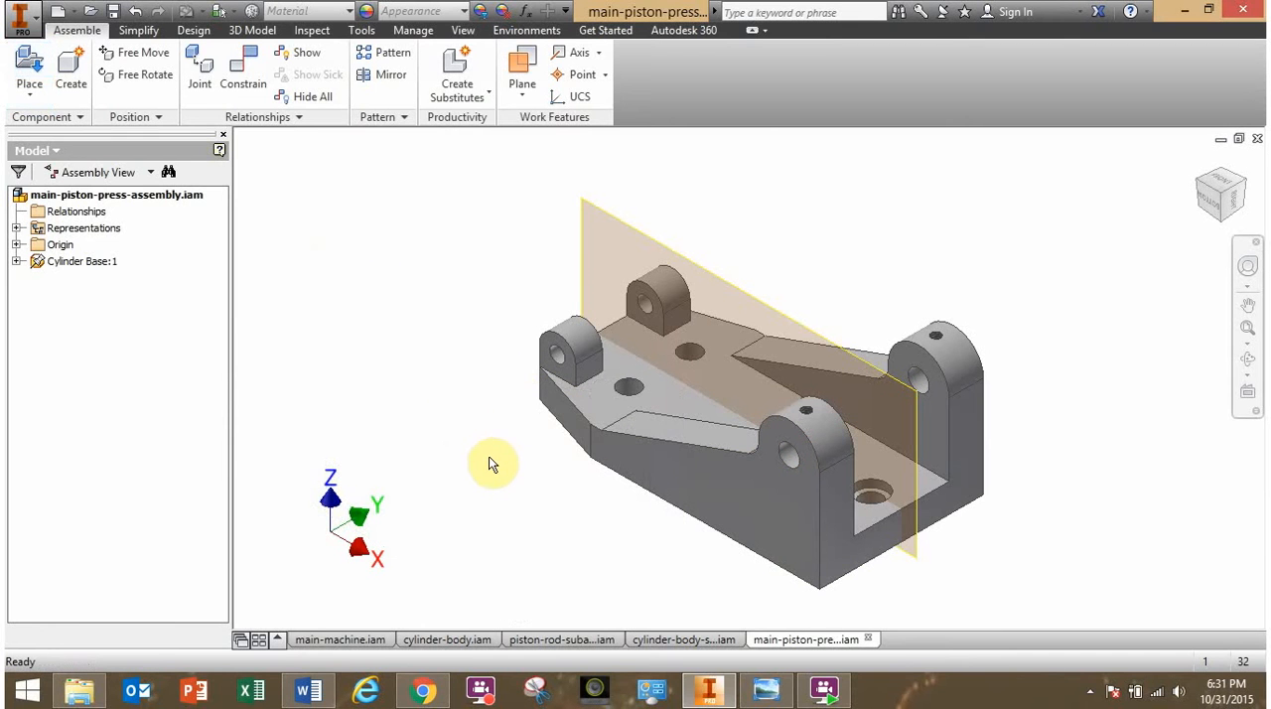
- Consult the reference drawing again and place one cylinder-body-subassembly.iam beside the cylinder base
shift+middle_drag(482, 458, 730, 389)
mouse_move(531, 479)
shift+middle_down()
mouse_move(599, 492)
mouse_move(553, 477)
mouse_move(605, 463)
mouse_move(610, 474)
mouse_move(556, 483)
mouse_move(557, 437)
mouse_move(626, 480)
mouse_move(547, 471)
mouse_move(636, 477)
mouse_move(541, 483)
shift+middle_up()
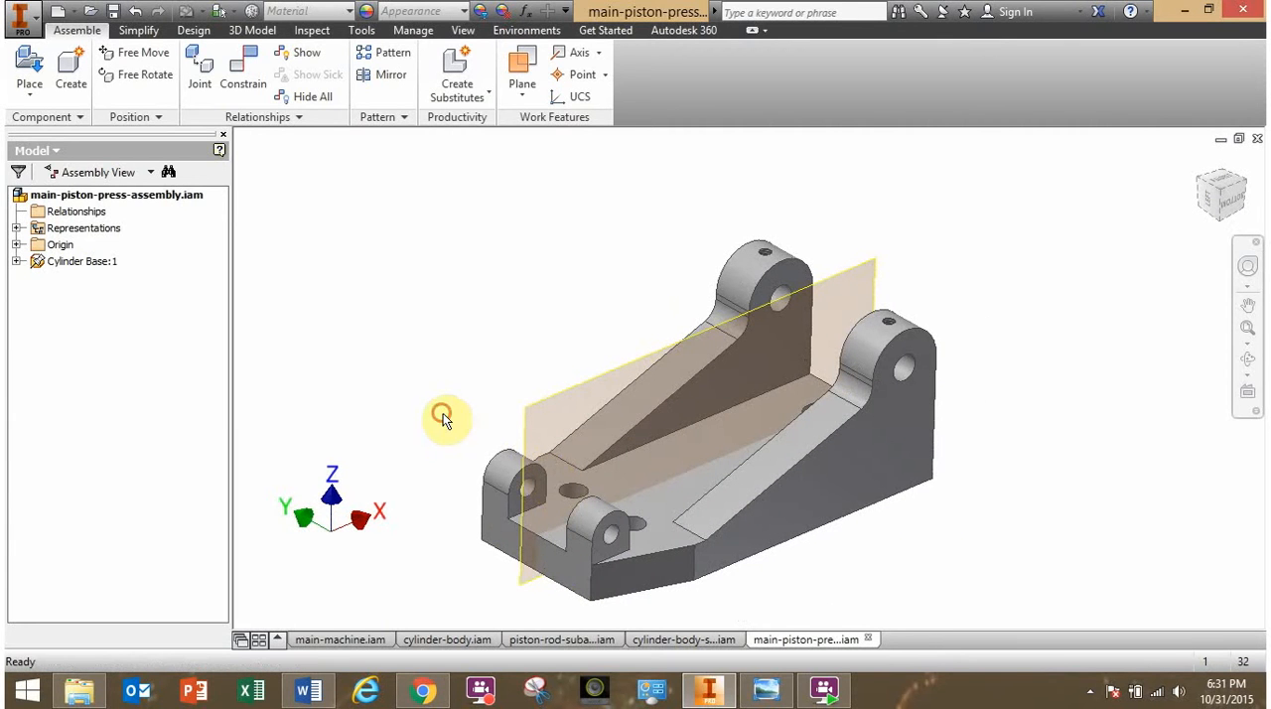
click(775, 691)
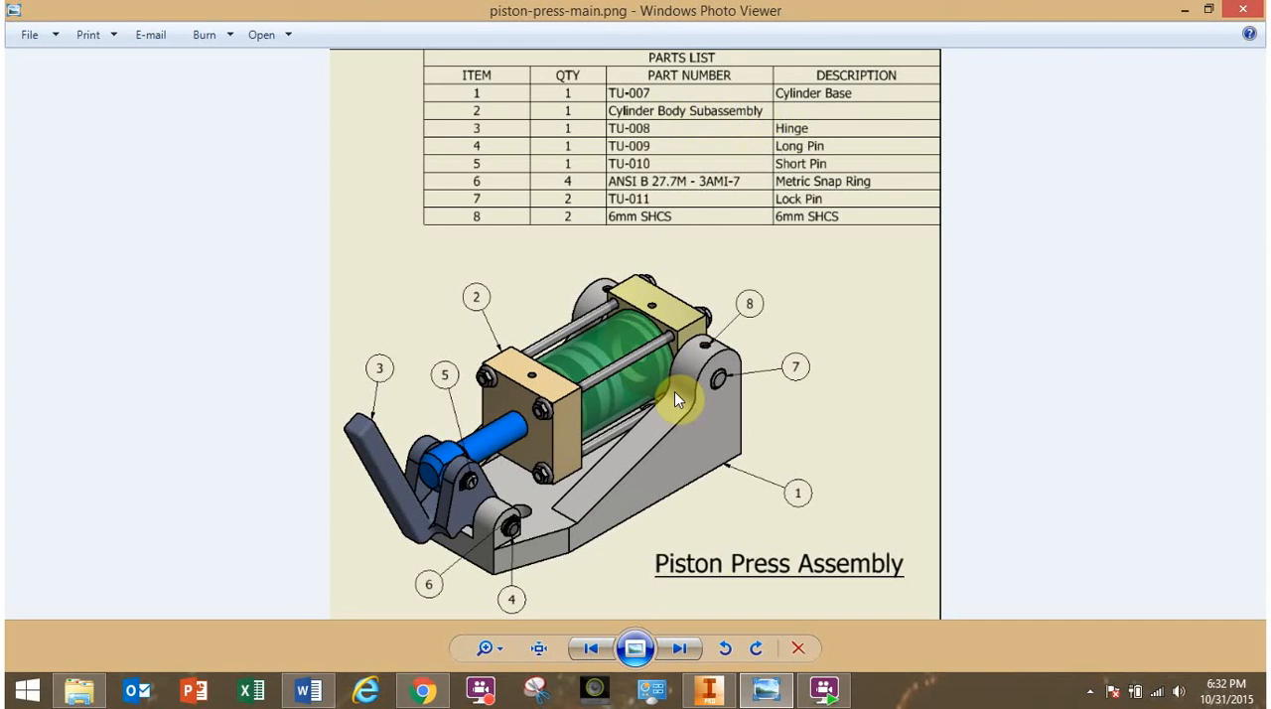
click(709, 698)
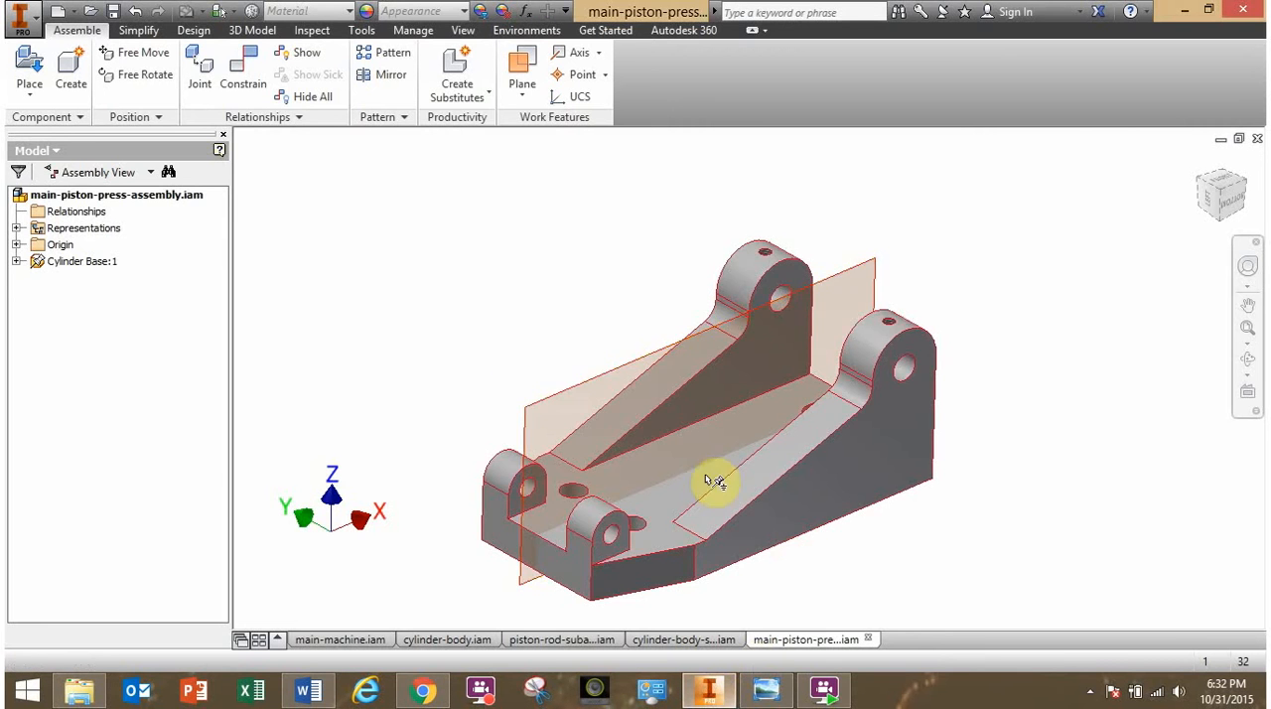
click(30, 65)
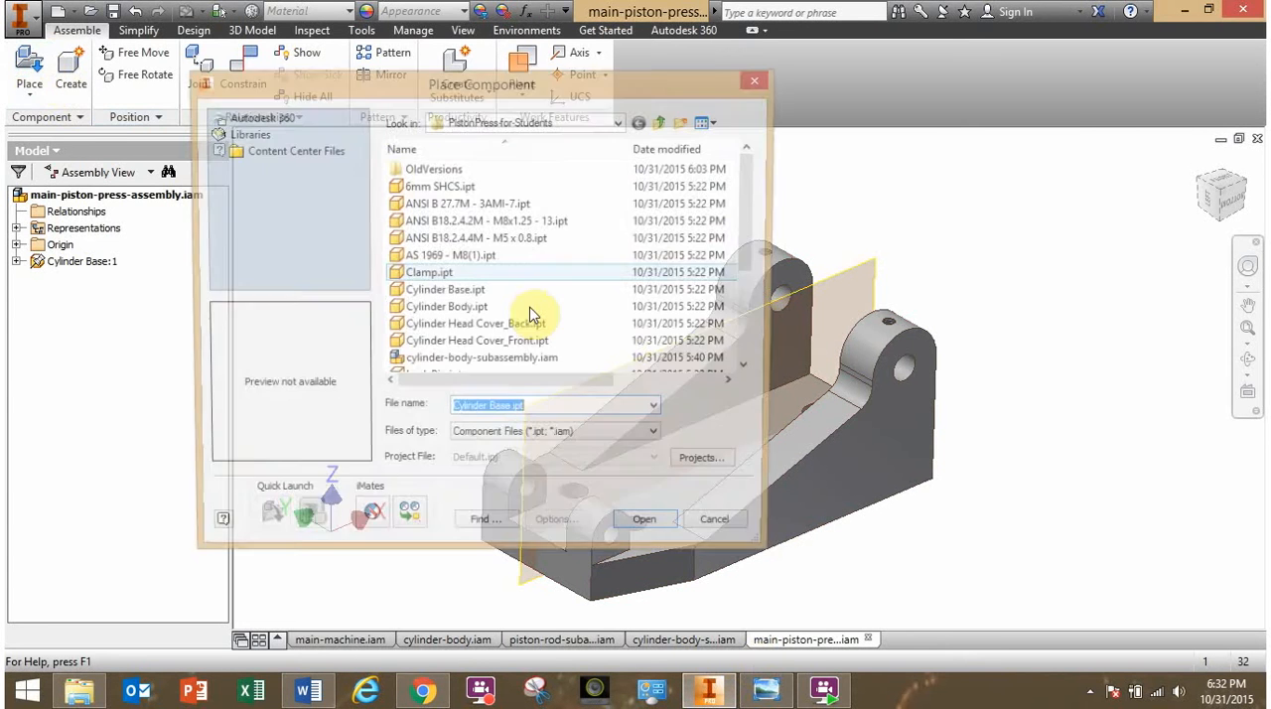
drag(752, 237, 761, 312)
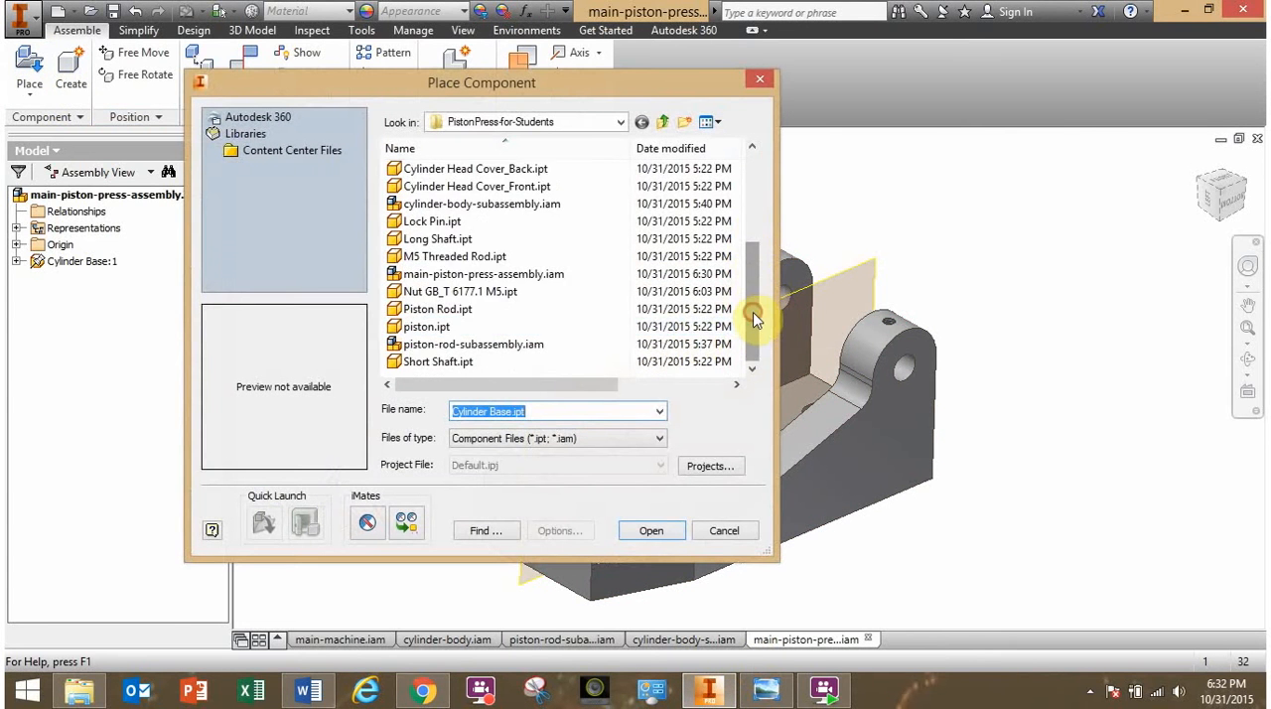
click(453, 203)
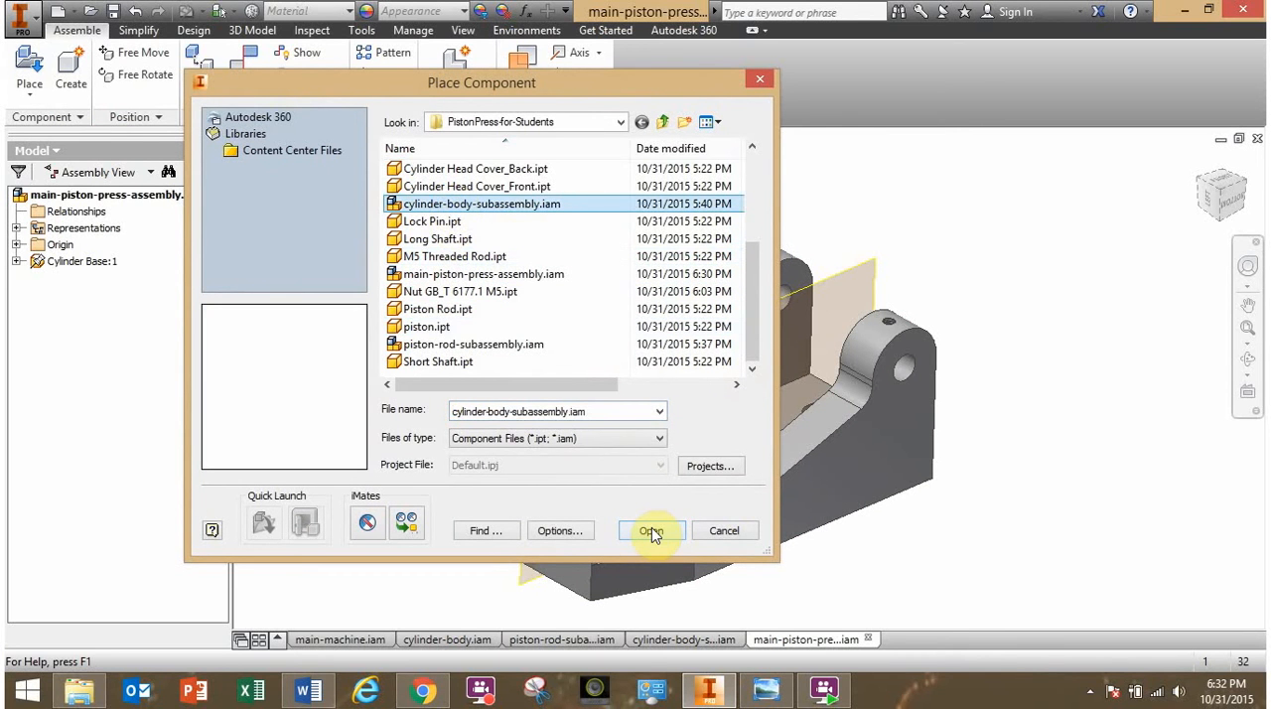
click(652, 532)
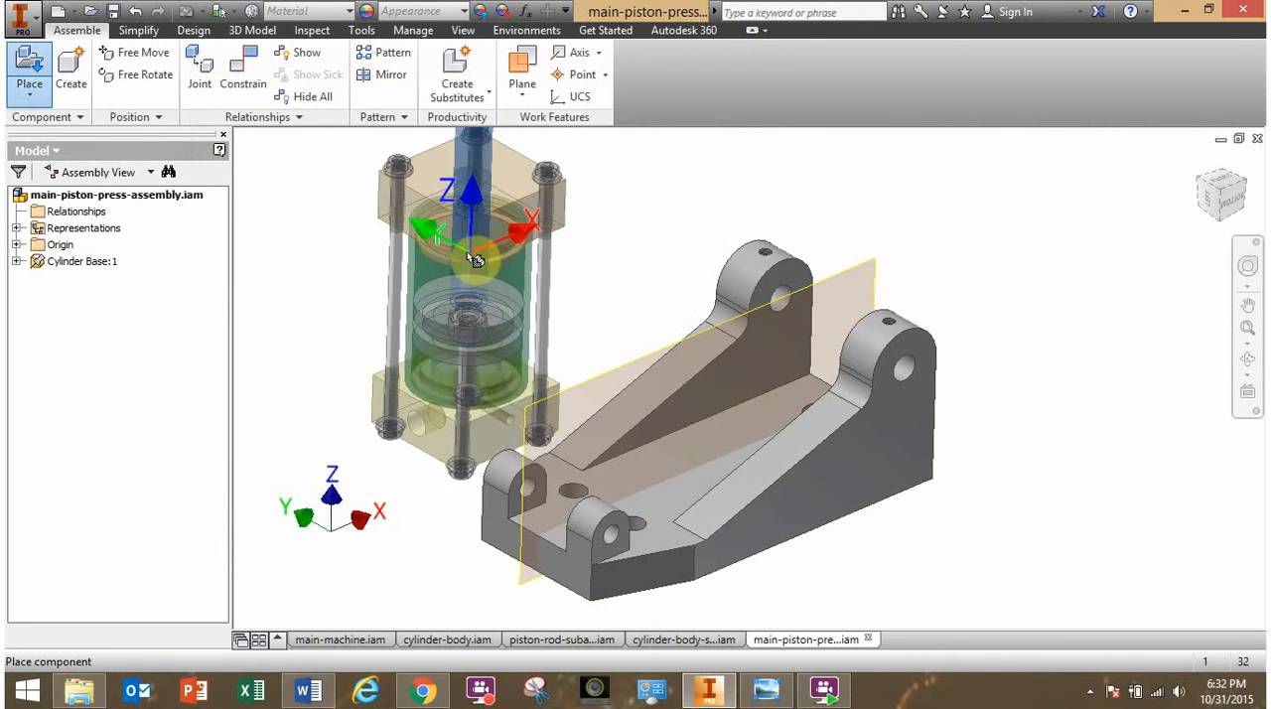
click(432, 219)
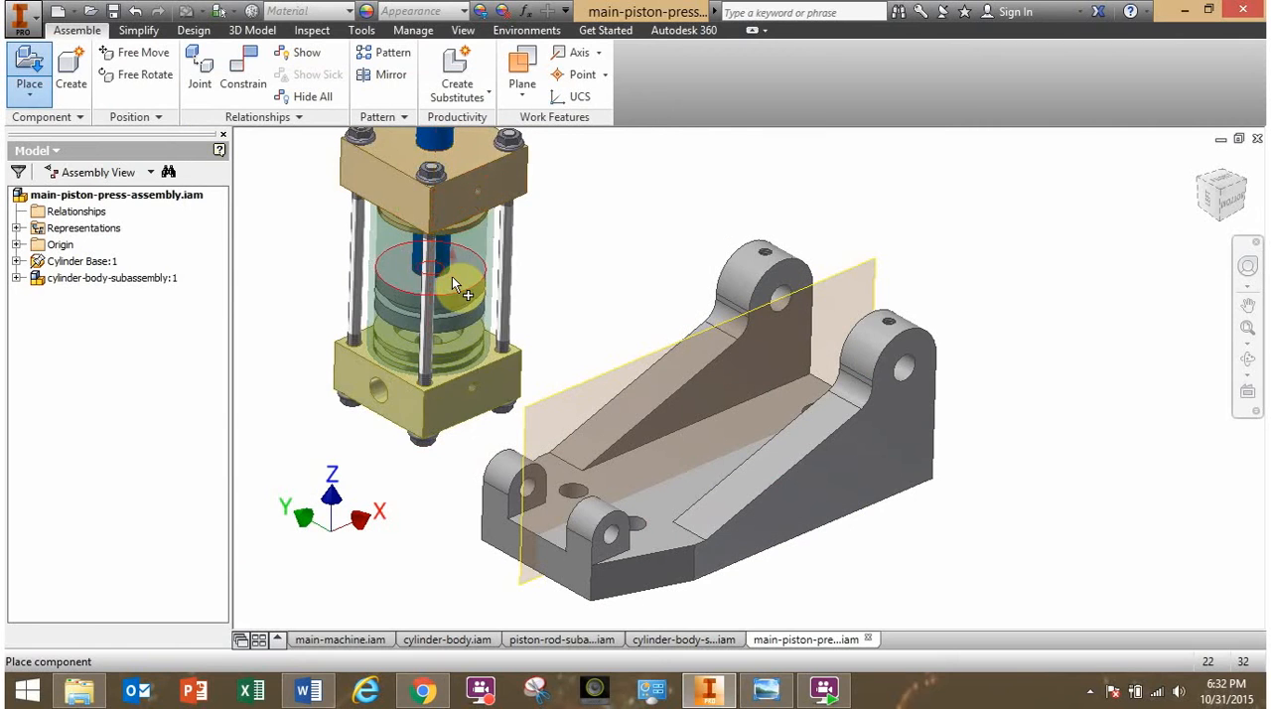
- Examine the pivot hole in the cylinder body's rear cover and the matching holes in the base's tall lugs
shift+middle_drag(429, 354, 533, 360)
scroll(409, 418, up, 5)
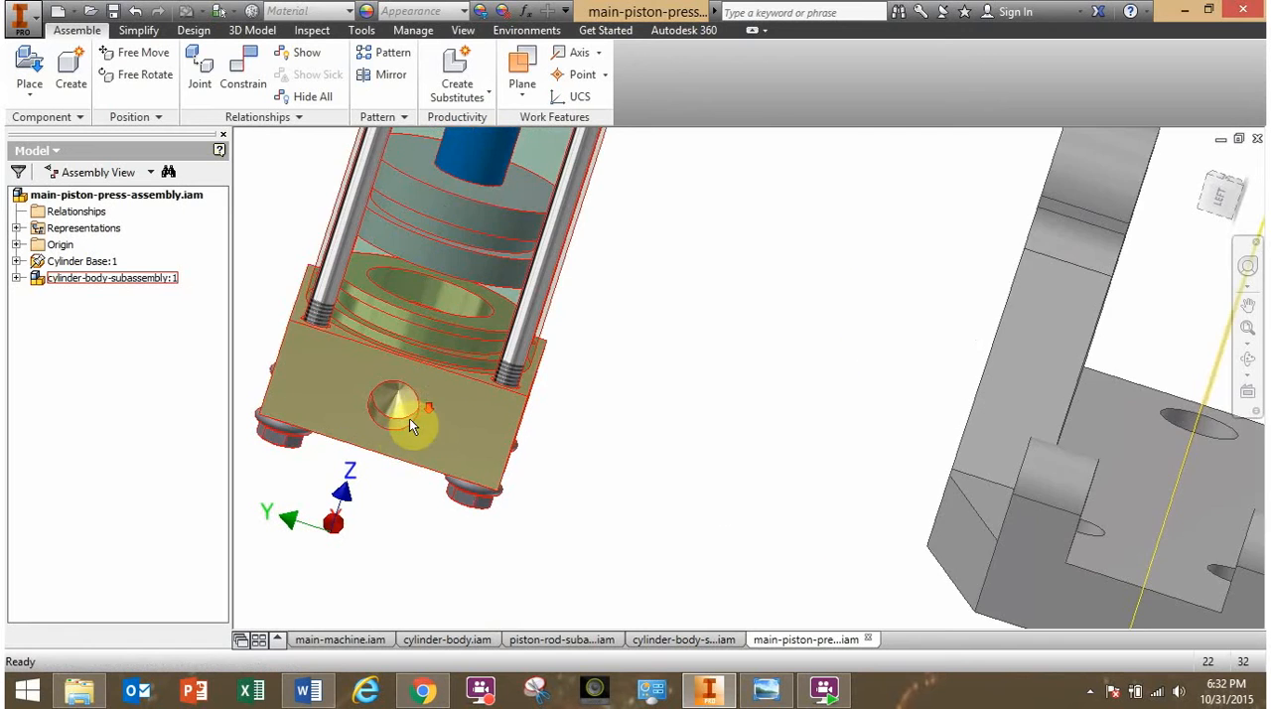
shift+middle_drag(409, 418, 305, 432)
scroll(304, 431, up, 3)
scroll(305, 431, down, 5)
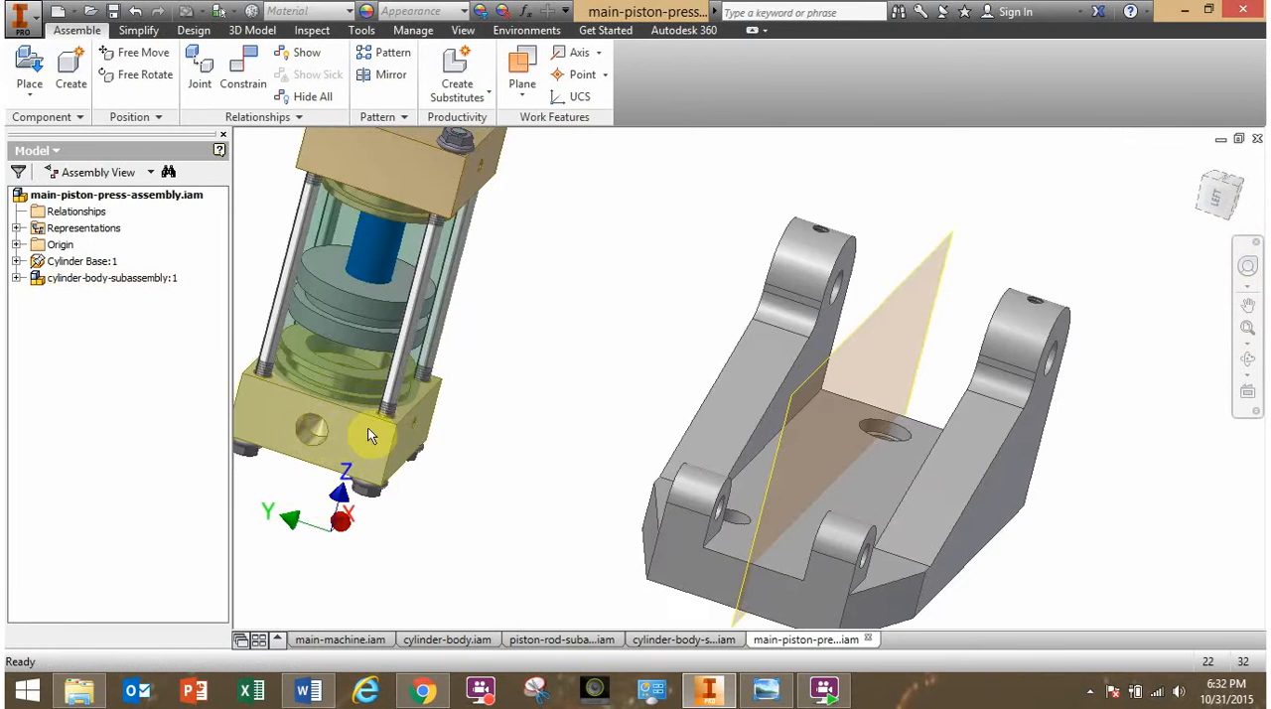
scroll(444, 427, down, 3)
shift+middle_drag(444, 427, 576, 352)
scroll(576, 352, up, 6)
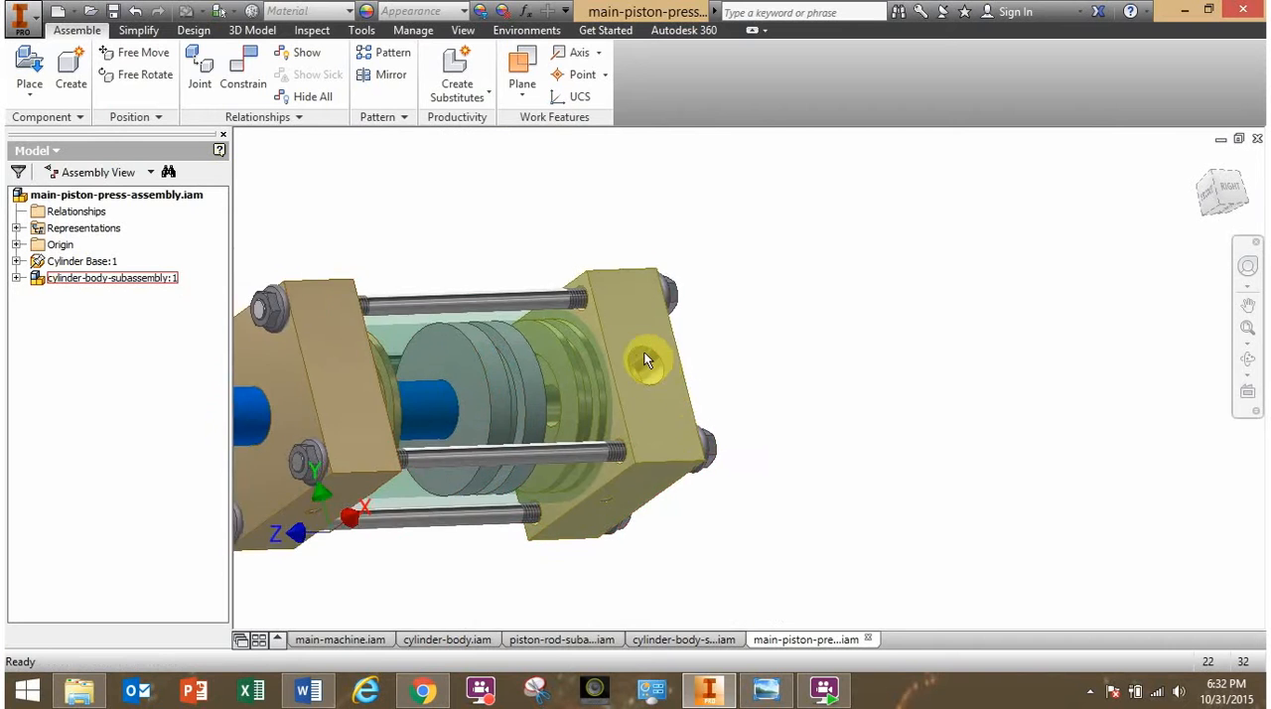
scroll(646, 368, up, 4)
scroll(653, 384, down, 7)
middle_drag(653, 386, 755, 306)
scroll(707, 353, up, 3)
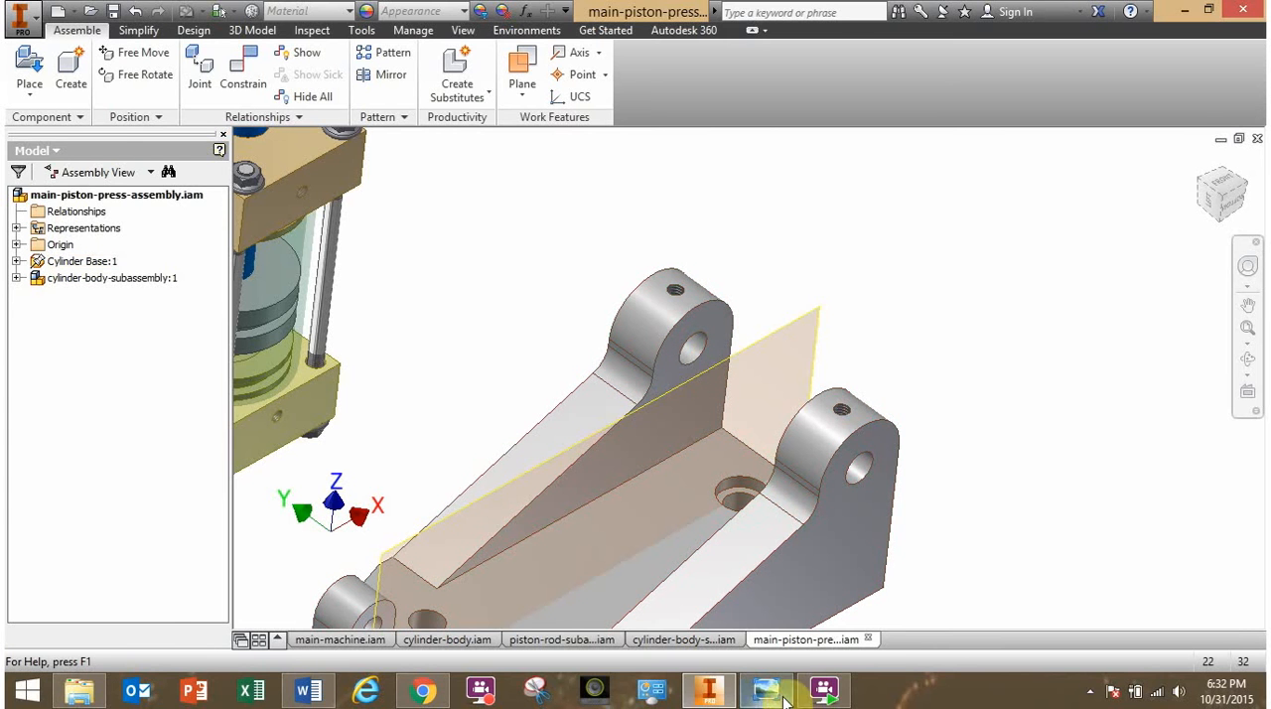
shift+middle_drag(483, 504, 696, 476)
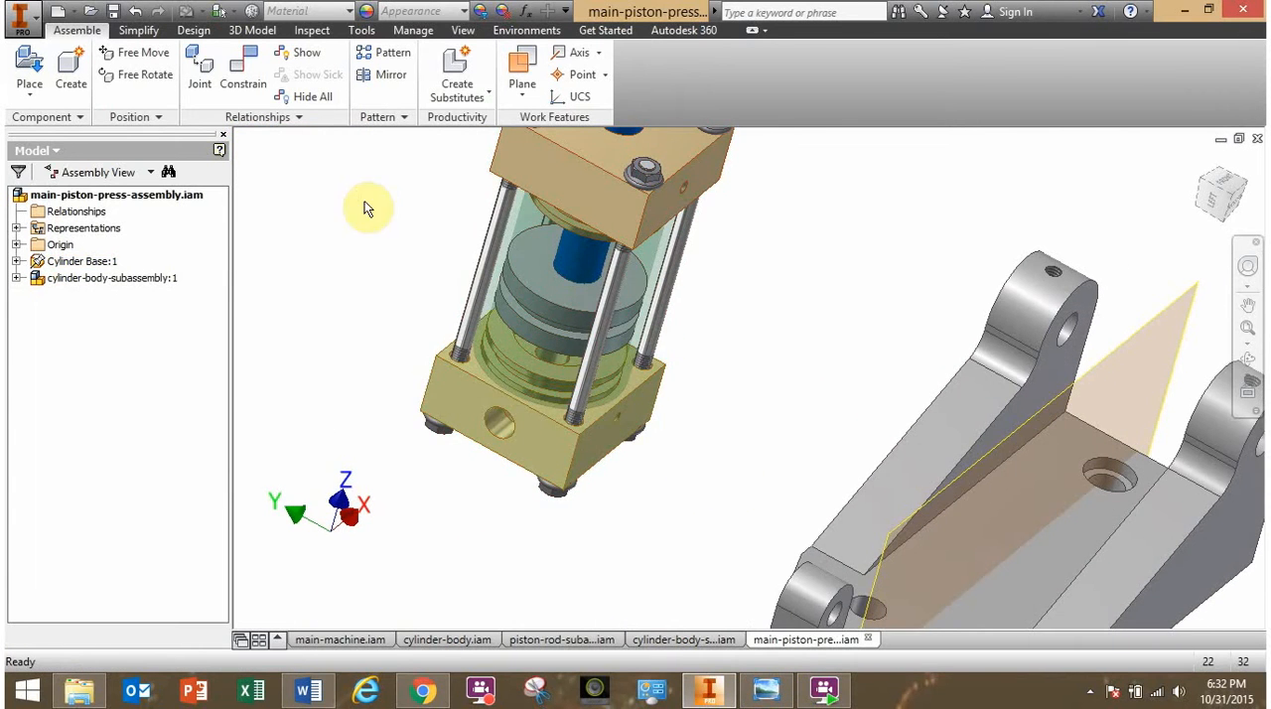
- Mate the axis of the rear cover's side hole with the hole axis of the base's tall lugs at 0 mm offset
click(243, 68)
scroll(519, 434, down, 3)
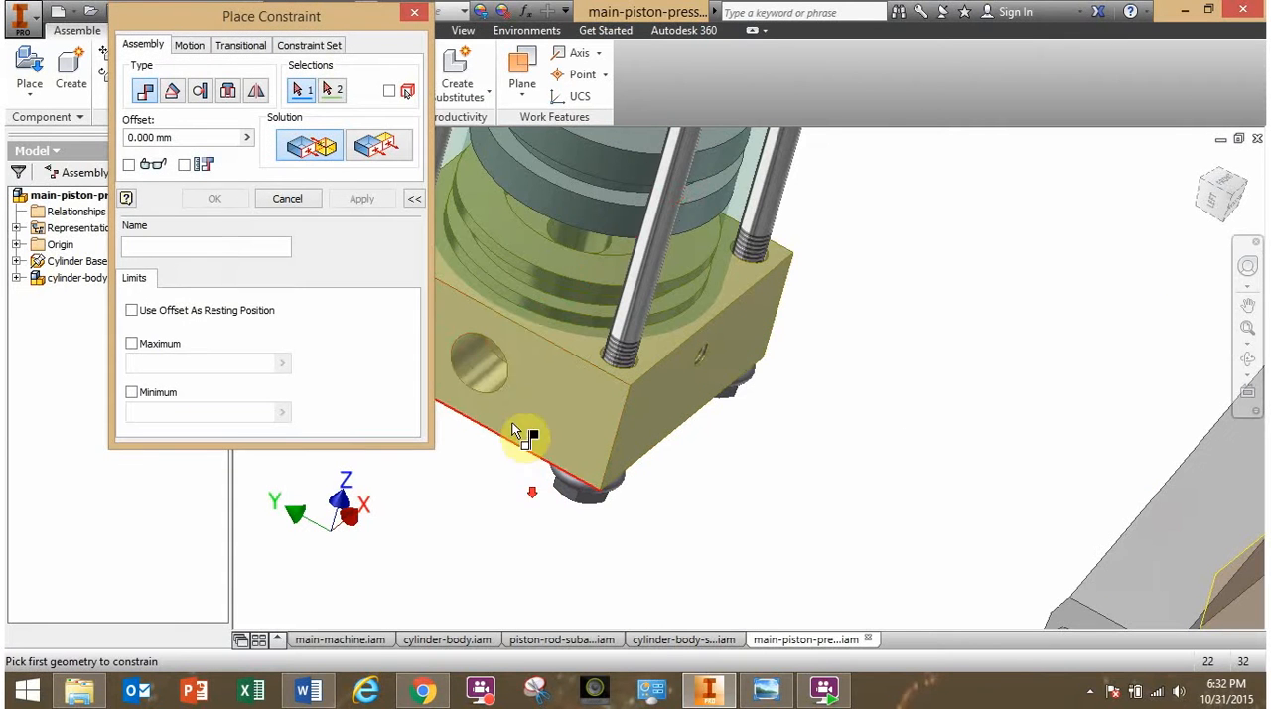
click(499, 391)
scroll(570, 482, up, 2)
scroll(752, 497, up, 2)
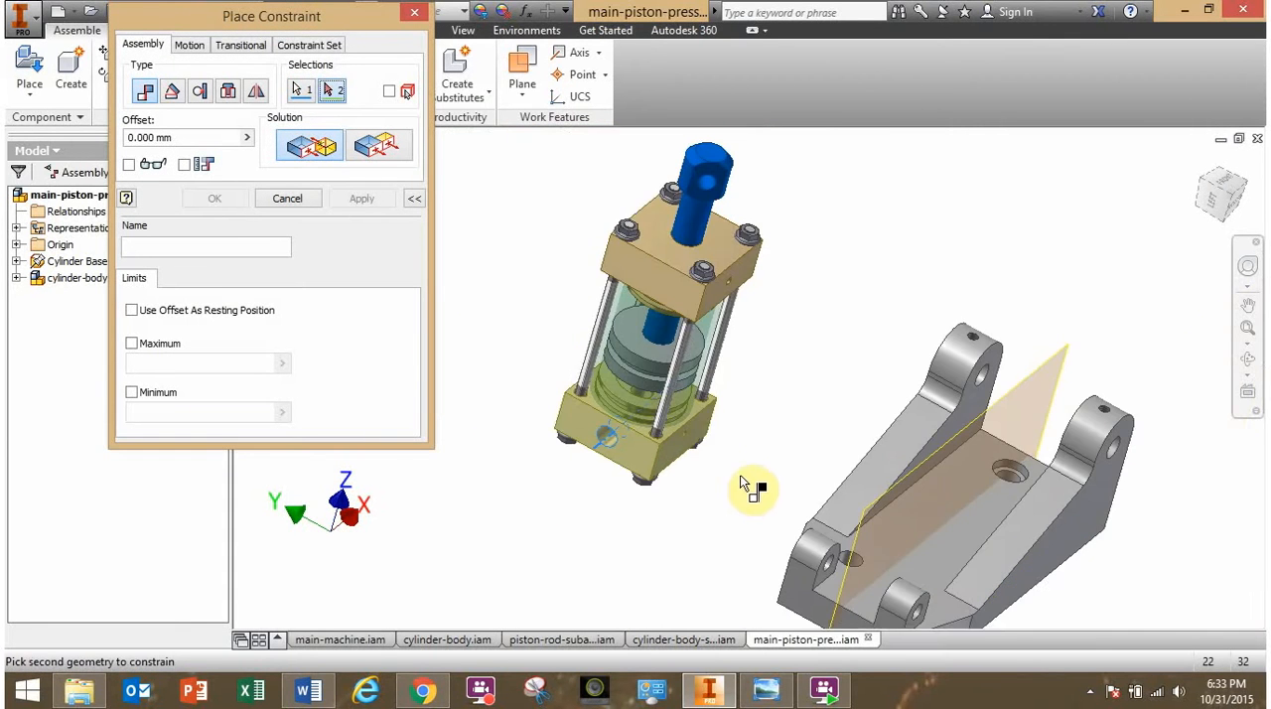
scroll(761, 425, down, 5)
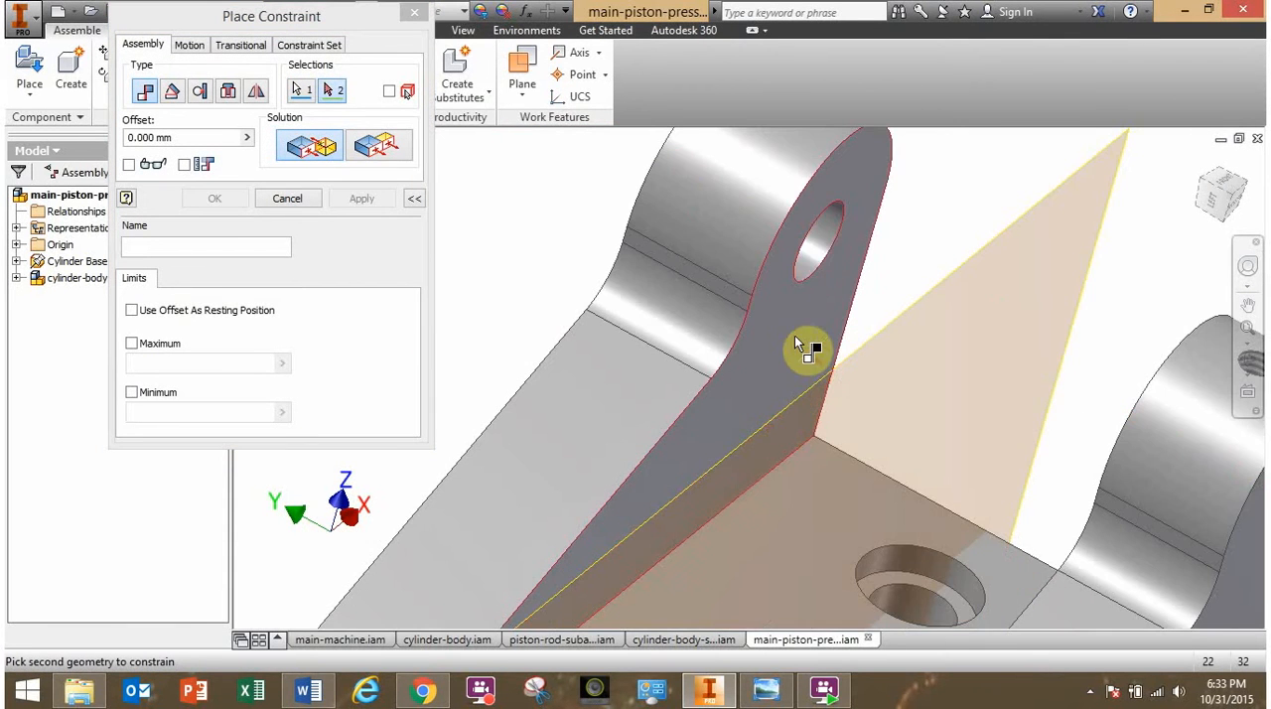
click(820, 253)
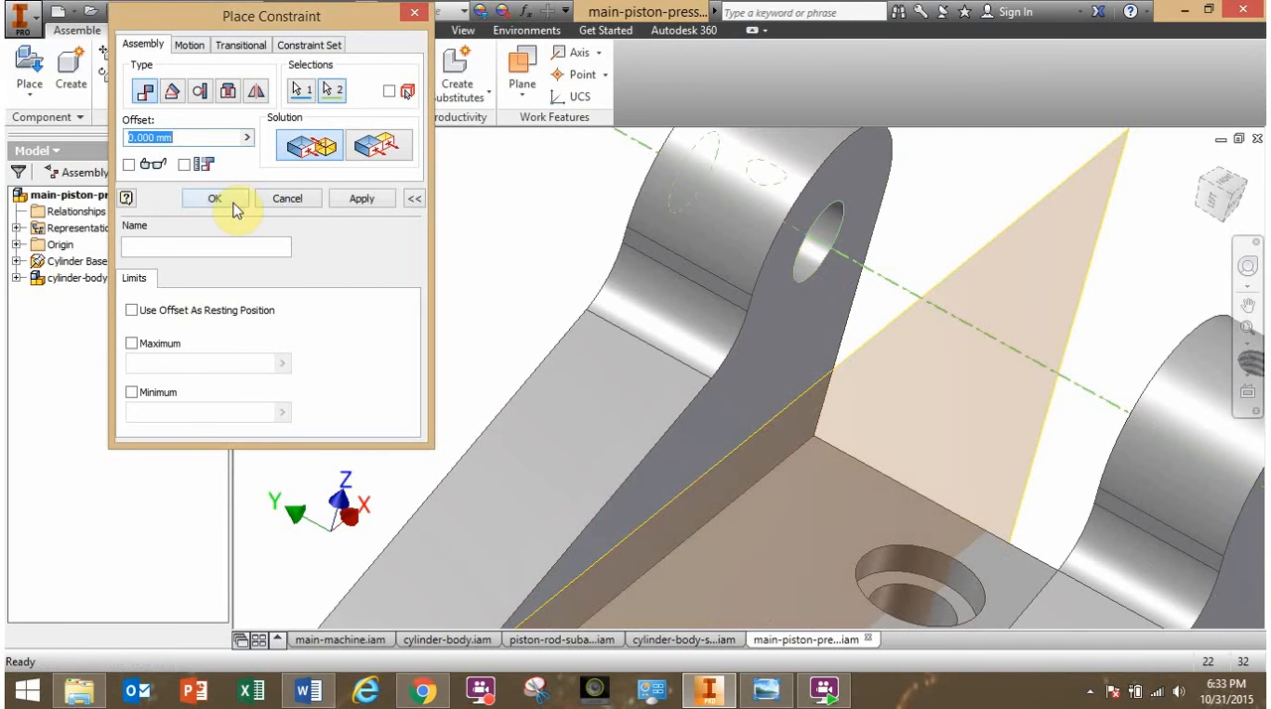
click(233, 205)
- Turn on the Degrees of Freedom display and inspect the cylinder body subassembly's remaining motion at the base's tall lugs
scroll(578, 450, up, 4)
shift+middle_drag(759, 517, 715, 414)
drag(646, 198, 436, 514)
shift+middle_drag(563, 397, 523, 388)
drag(416, 288, 566, 396)
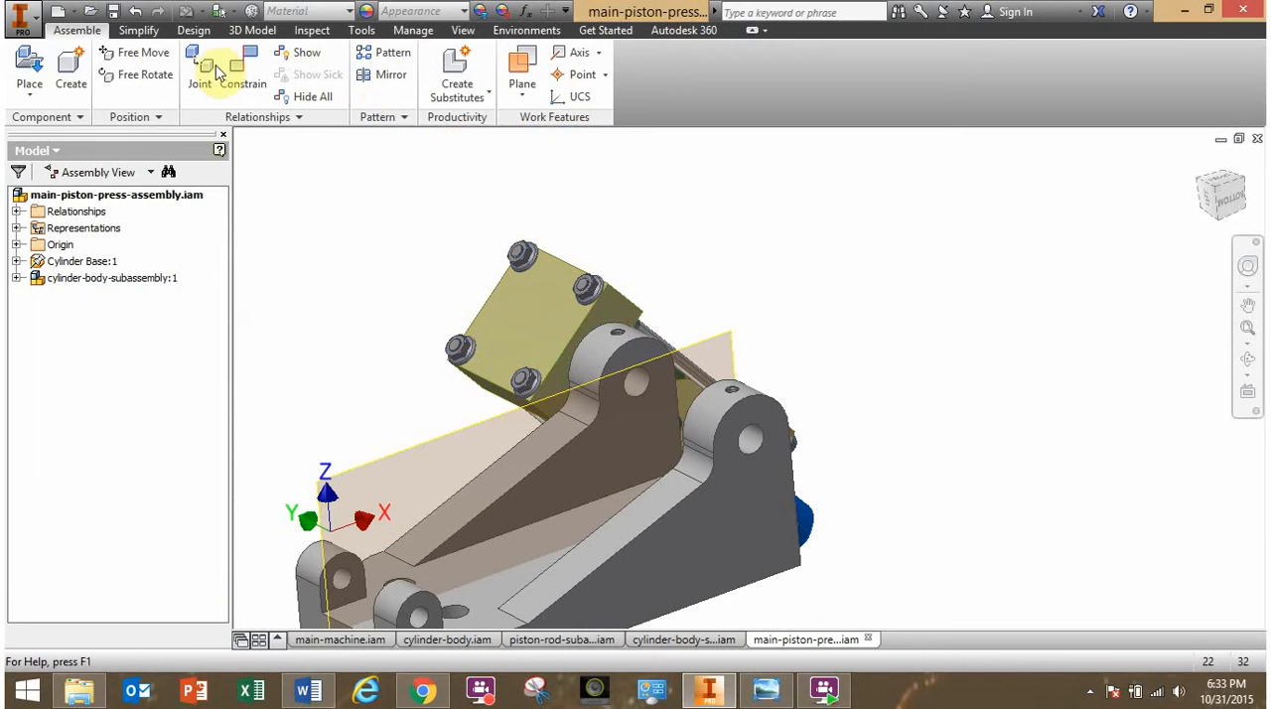
click(462, 31)
click(127, 79)
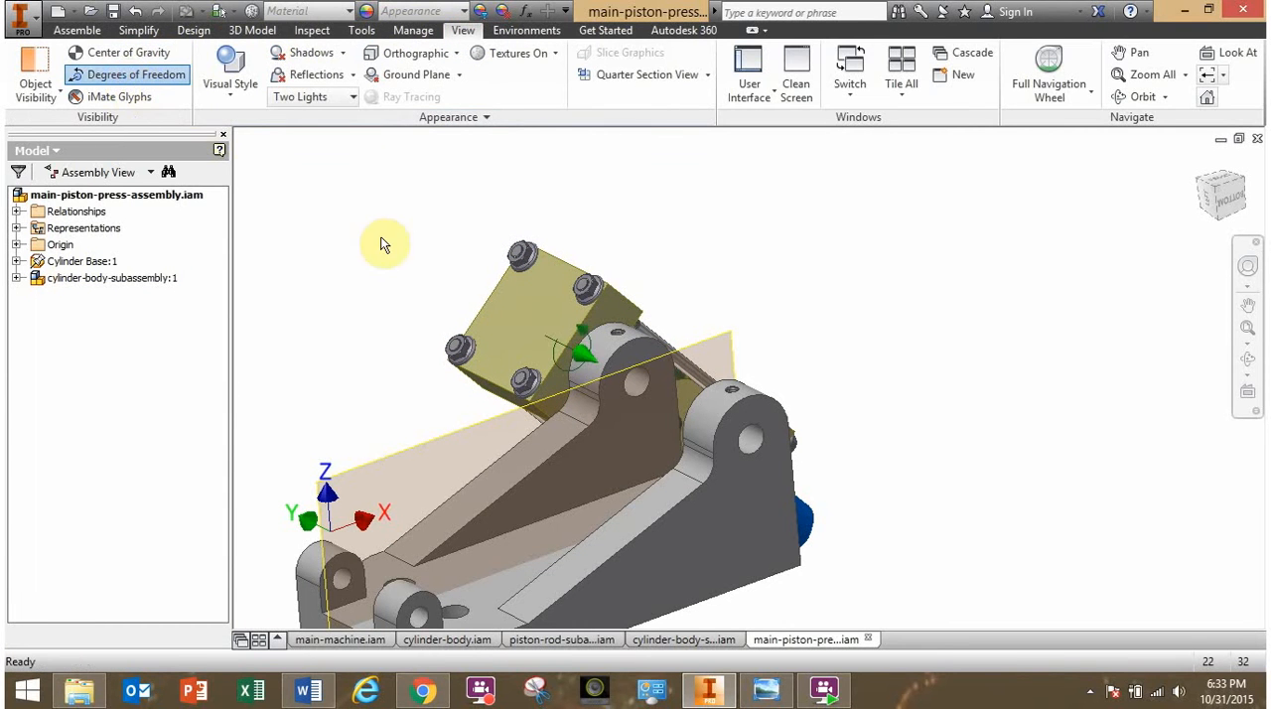
scroll(574, 354, up, 3)
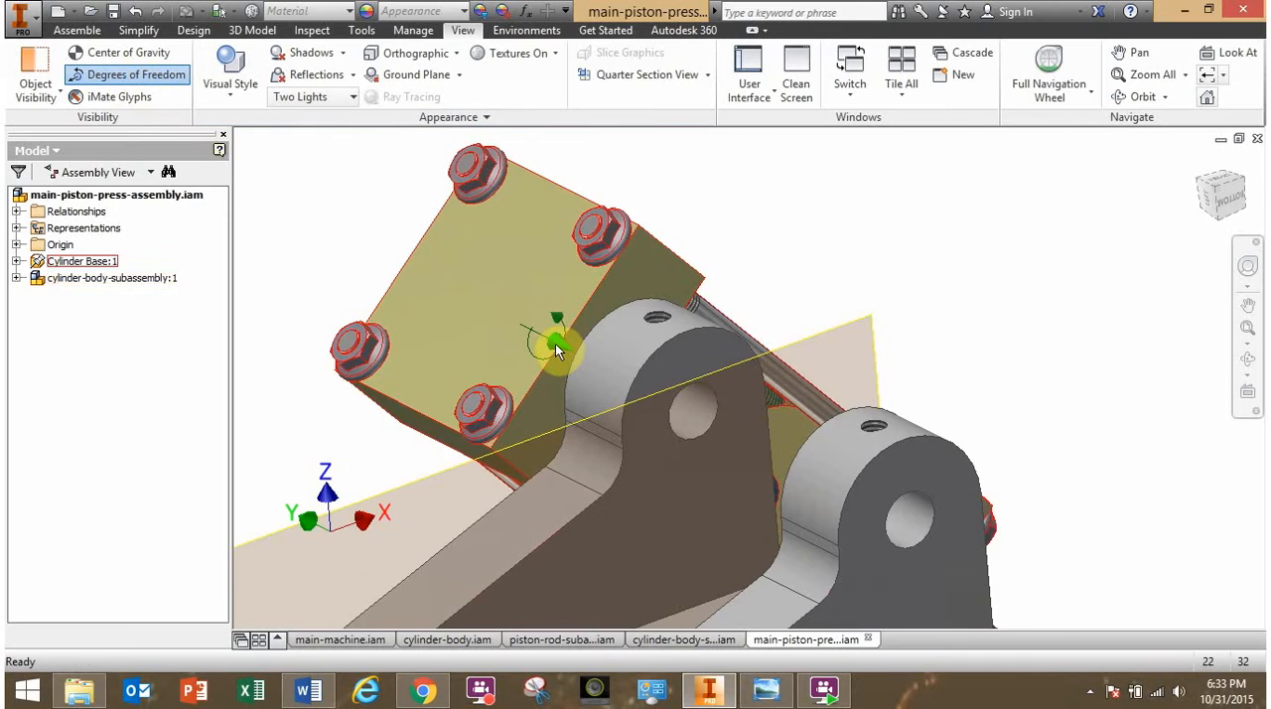
scroll(555, 343, up, 2)
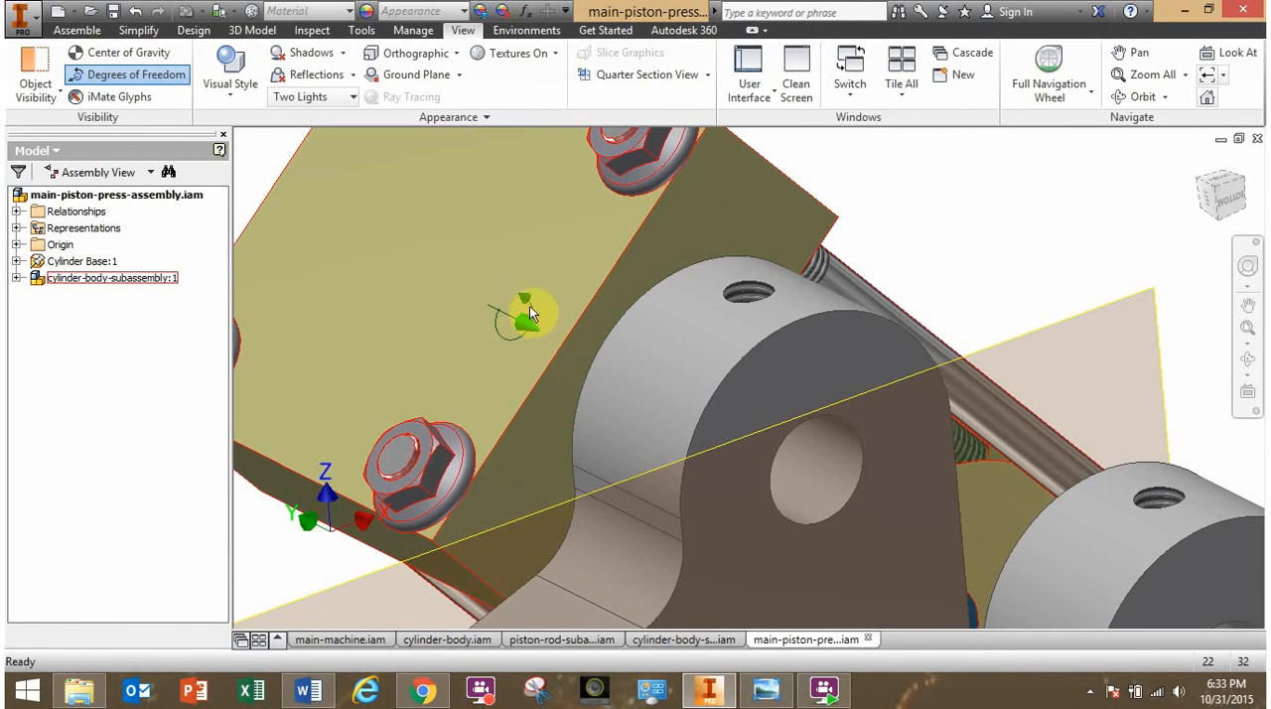
scroll(545, 343, down, 5)
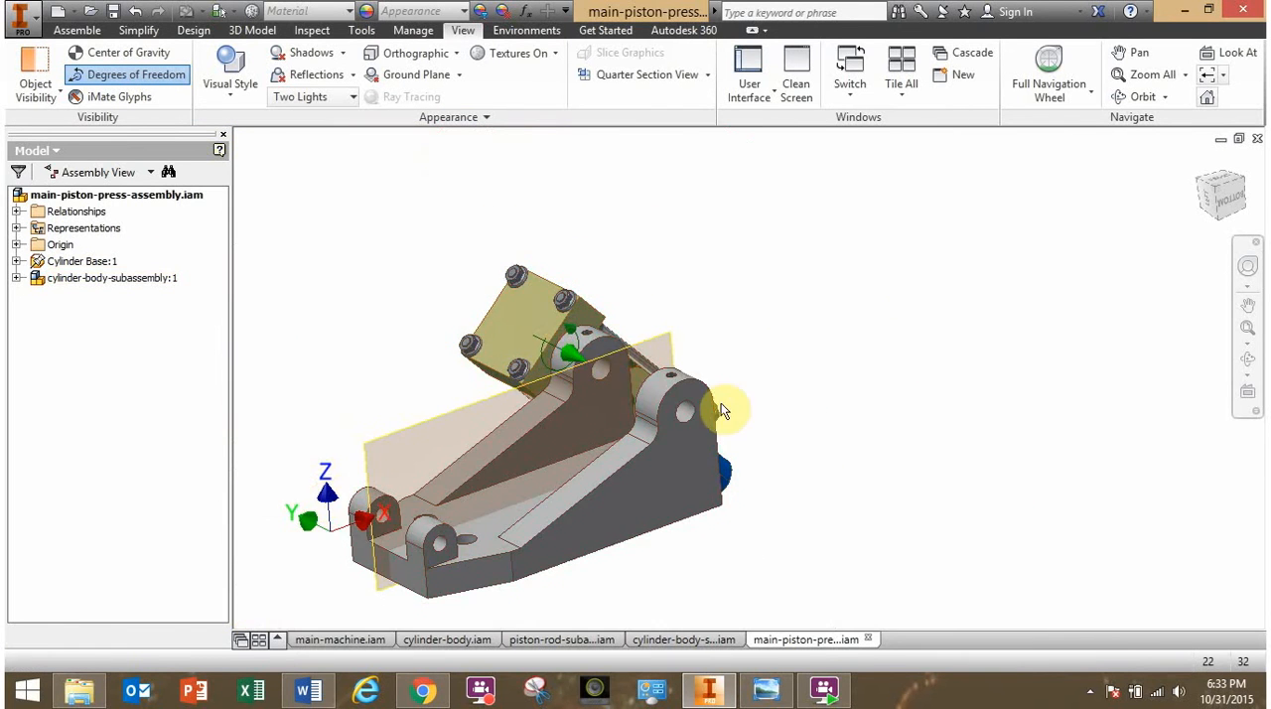
- Slide and swing the cylinder body subassembly about the mated hole axis until its piston rod points toward the base's small front lugs
shift+middle_drag(721, 404, 680, 428)
click(623, 463)
drag(623, 463, 393, 479)
shift+middle_drag(400, 481, 520, 426)
drag(672, 402, 741, 423)
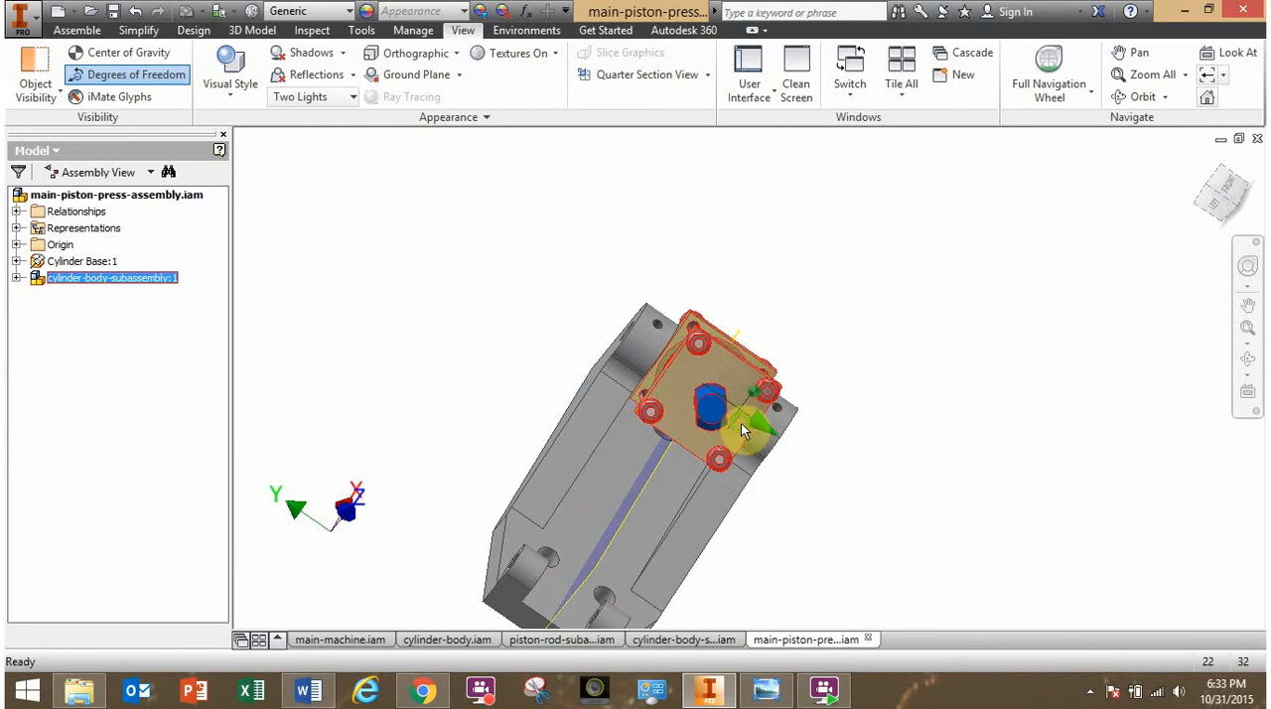
shift+middle_drag(741, 424, 693, 438)
middle_drag(762, 328, 721, 322)
click(755, 320)
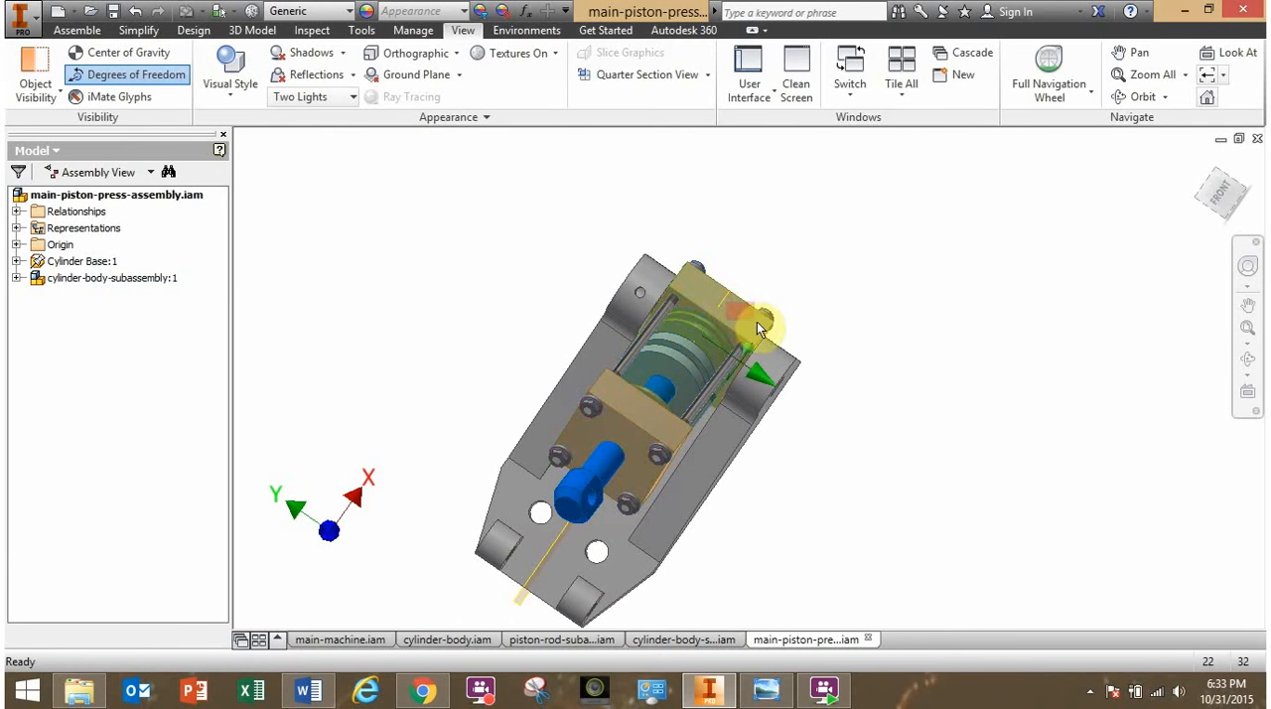
drag(740, 322, 661, 269)
shift+middle_drag(656, 327, 653, 328)
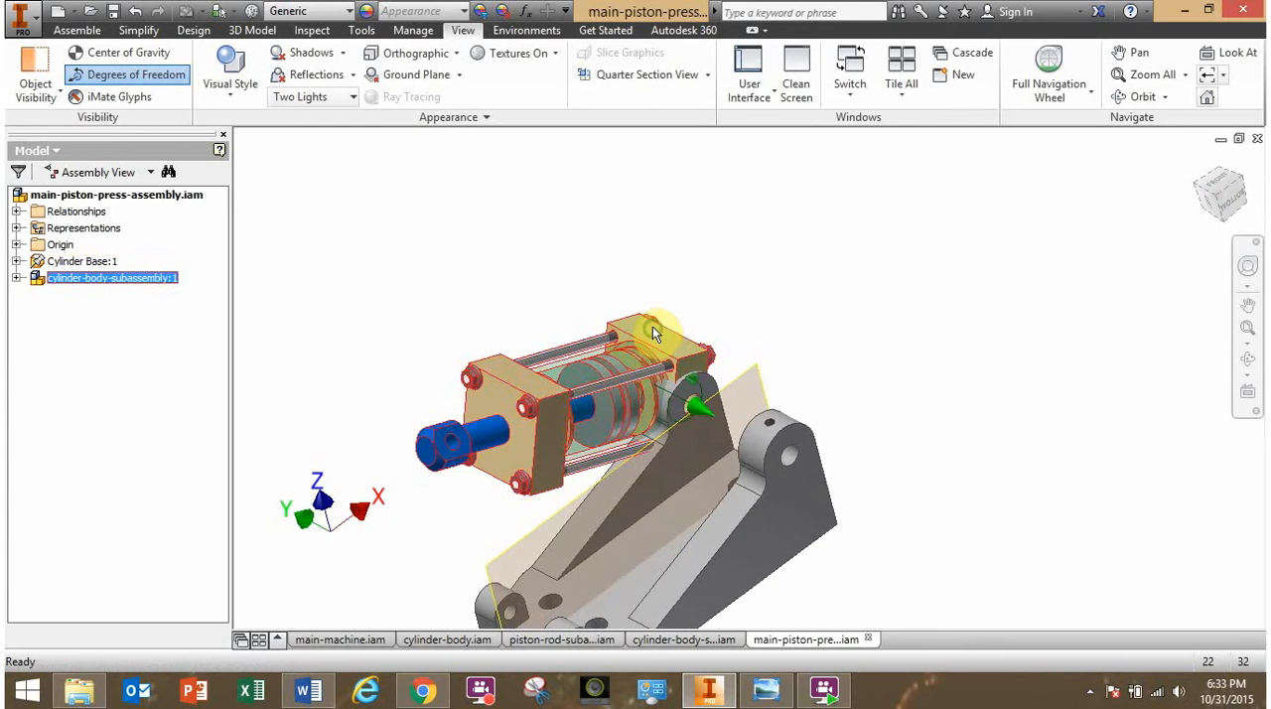
- Examine the cylinder body subassembly's position and orientation relative to the base's visible mid-plane
click(741, 283)
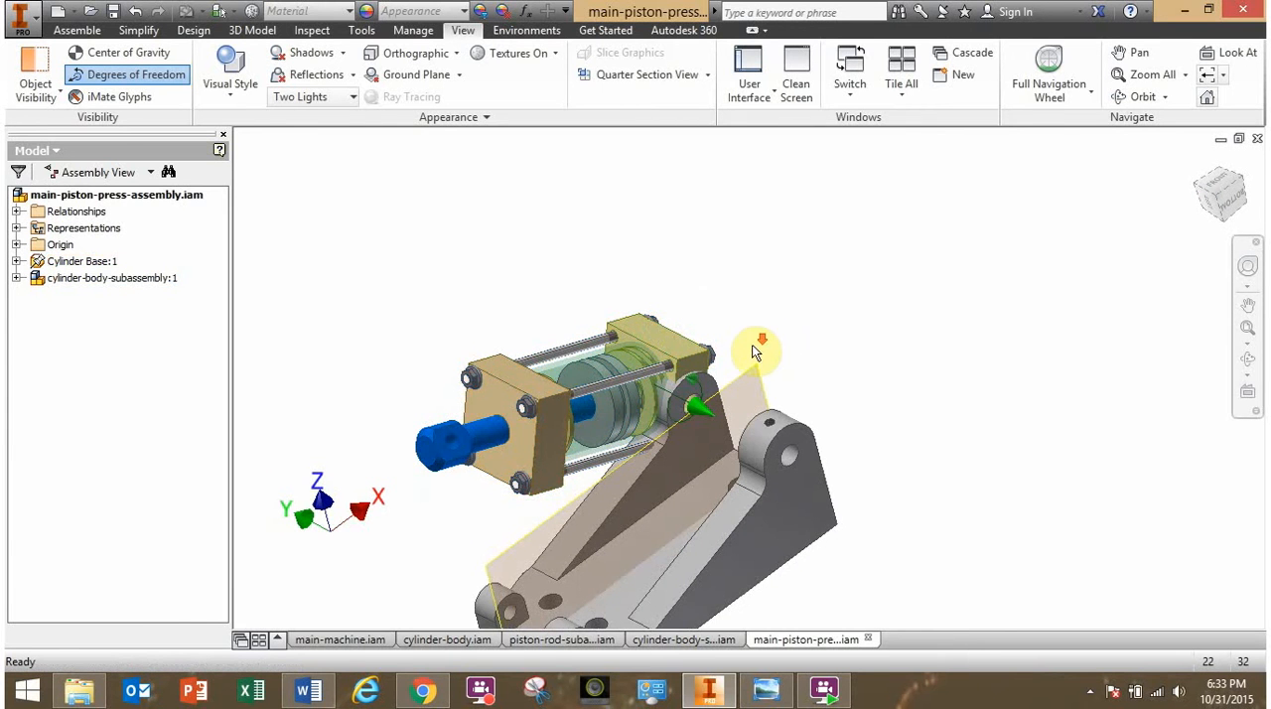
scroll(756, 350, down, 3)
scroll(755, 359, up, 2)
middle_drag(753, 376, 862, 231)
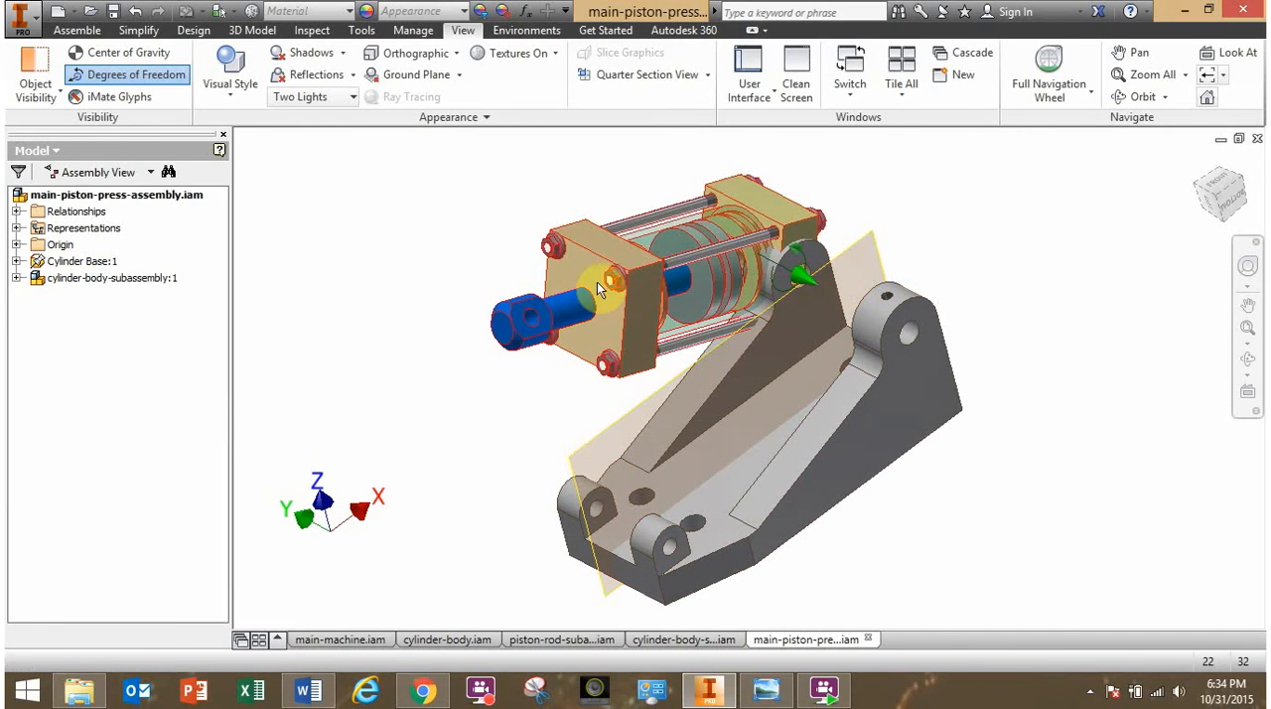
mouse_move(614, 250)
shift+middle_down()
mouse_move(616, 264)
mouse_move(670, 286)
mouse_move(622, 268)
shift+middle_up()
middle_drag(491, 237, 463, 369)
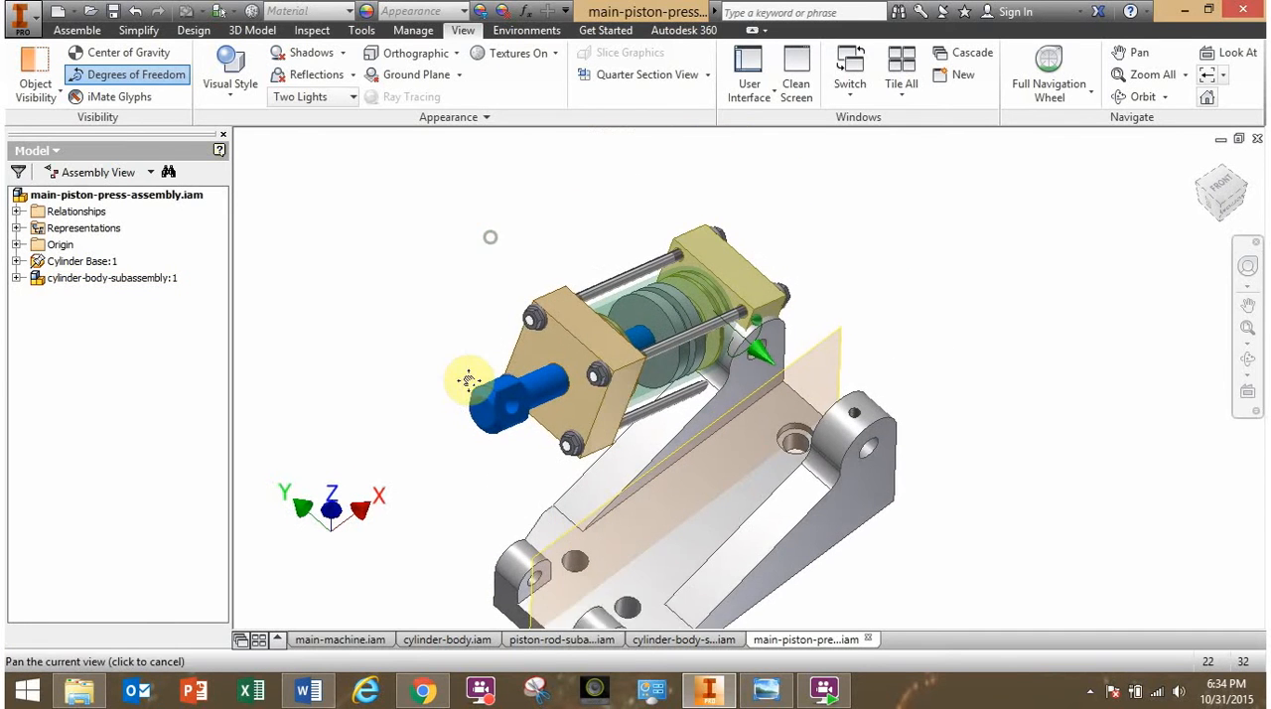
middle_drag(579, 370, 619, 290)
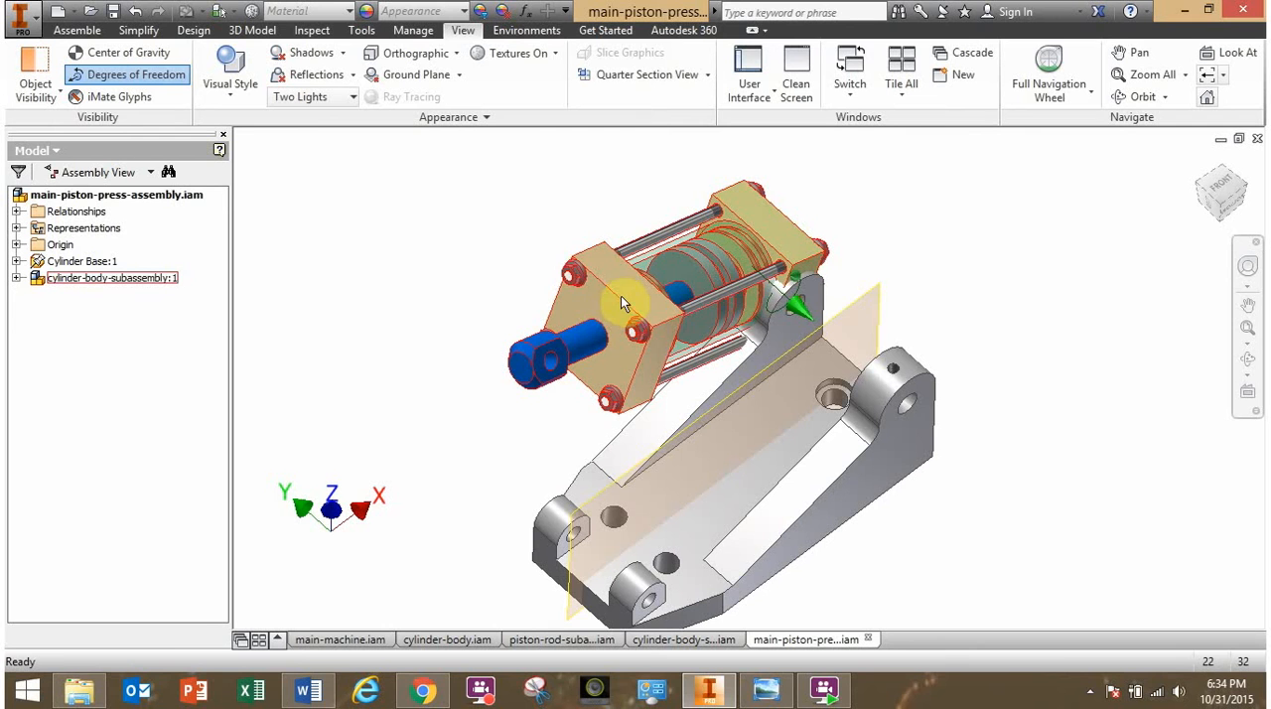
- Make the YZ origin plane of Cylinder Head Cover_Front visible within the cylinder body subassembly
click(17, 278)
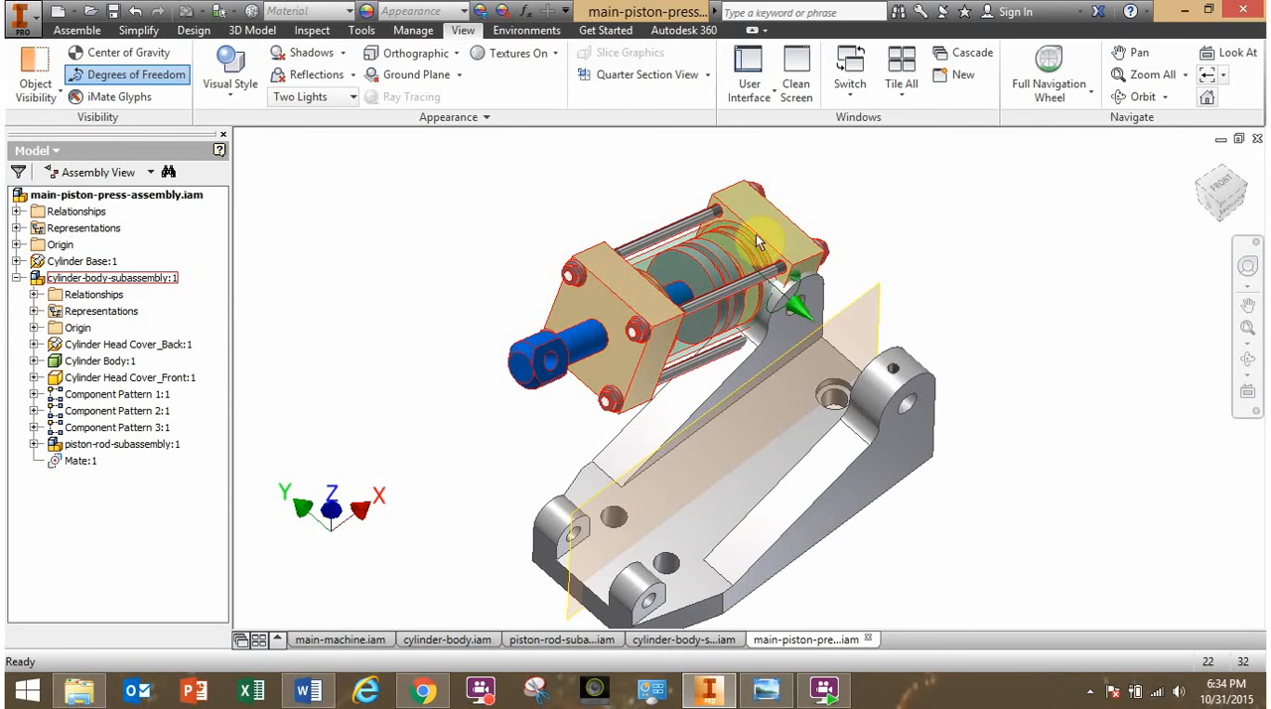
click(34, 378)
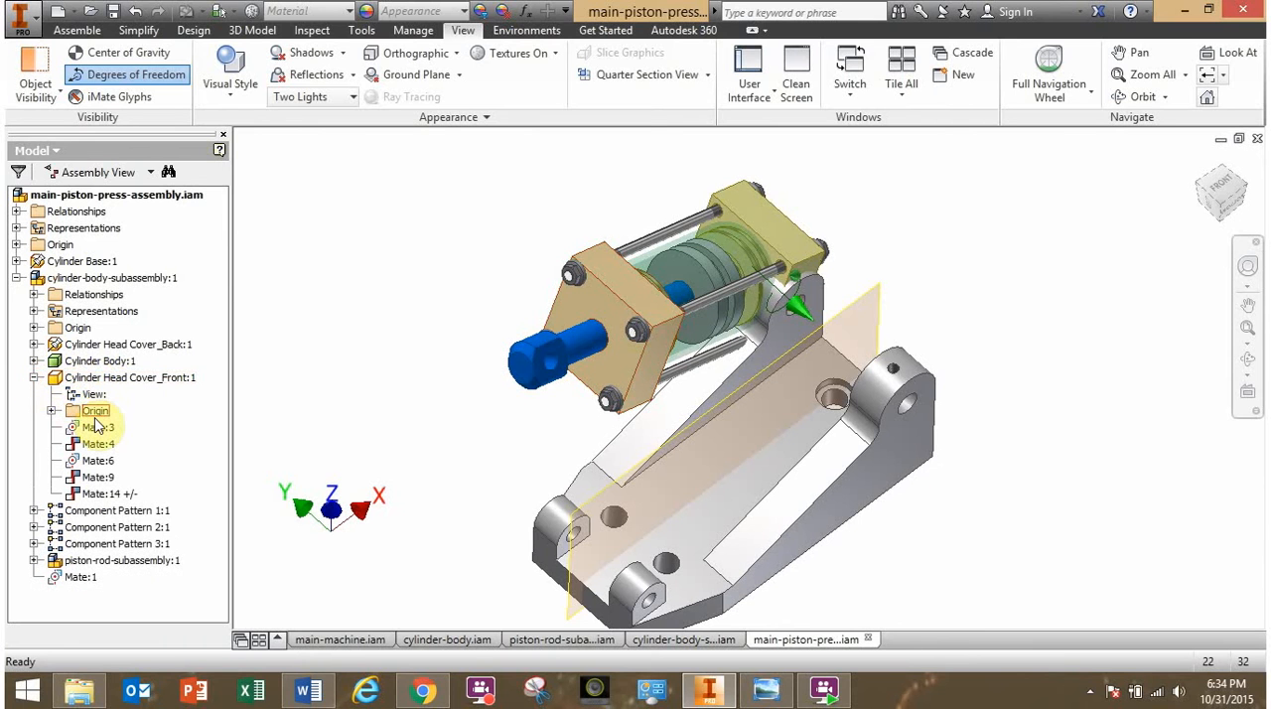
click(51, 411)
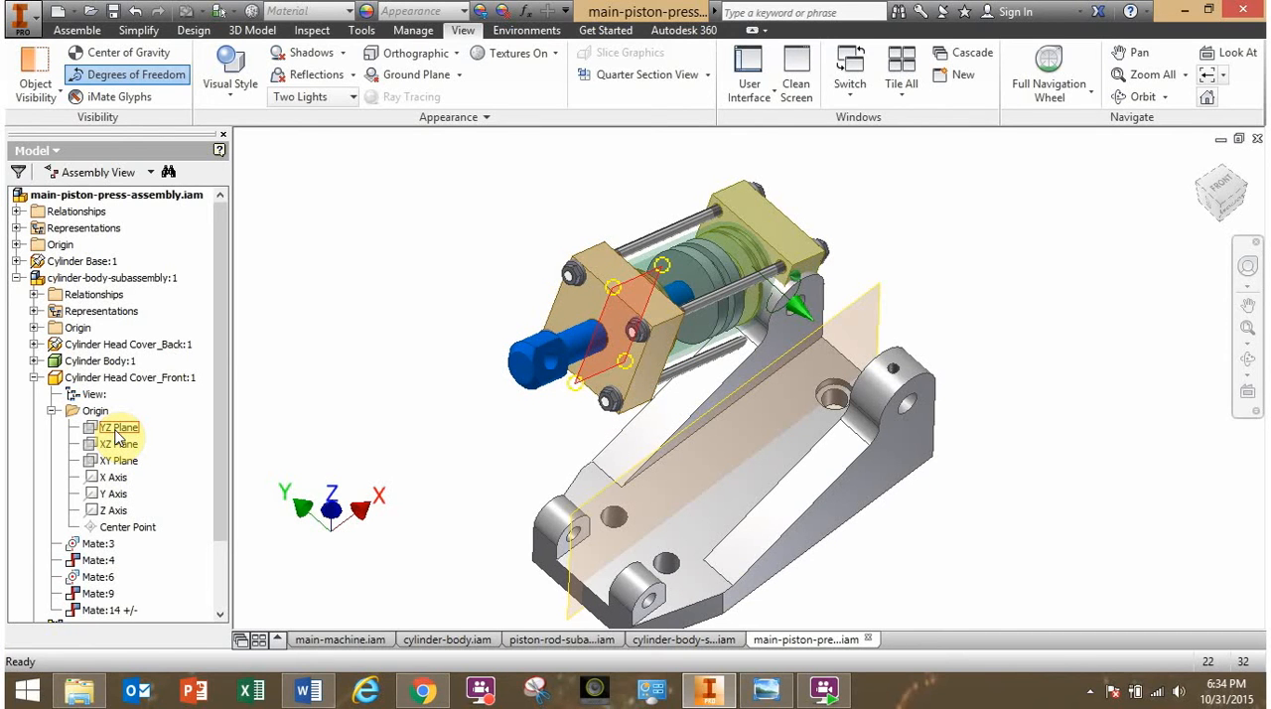
click(116, 431)
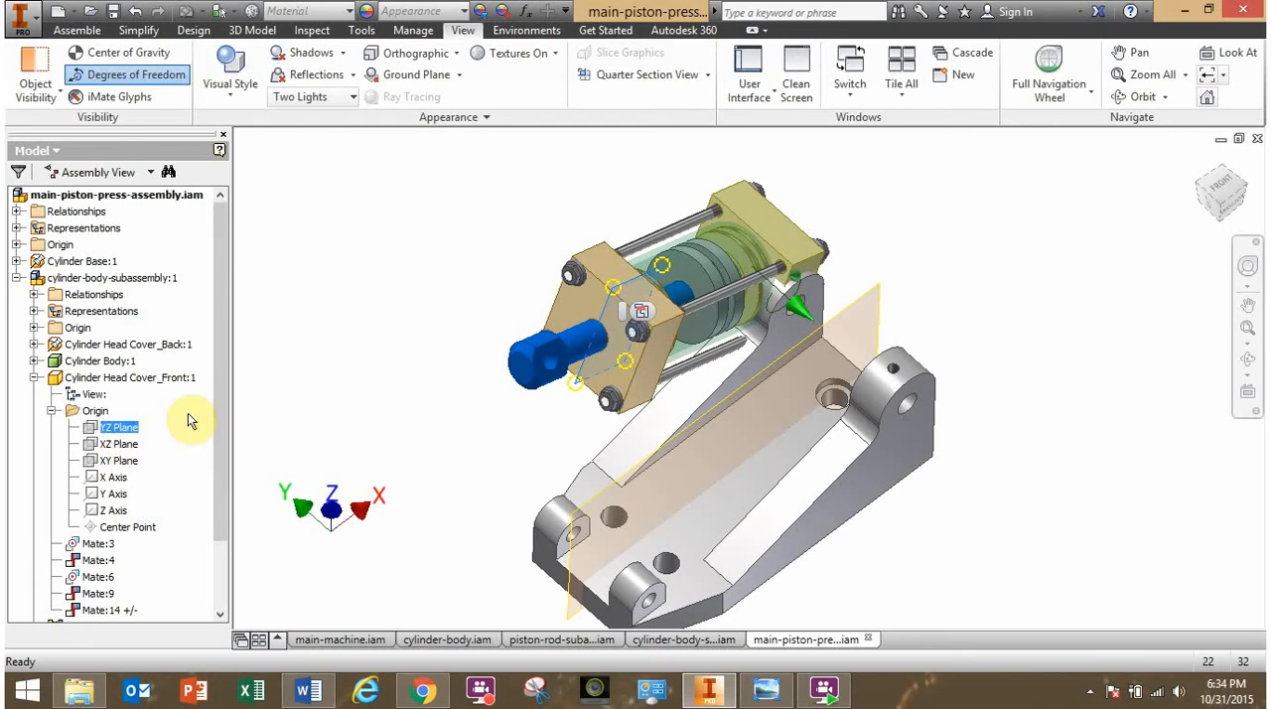
right_click(116, 431)
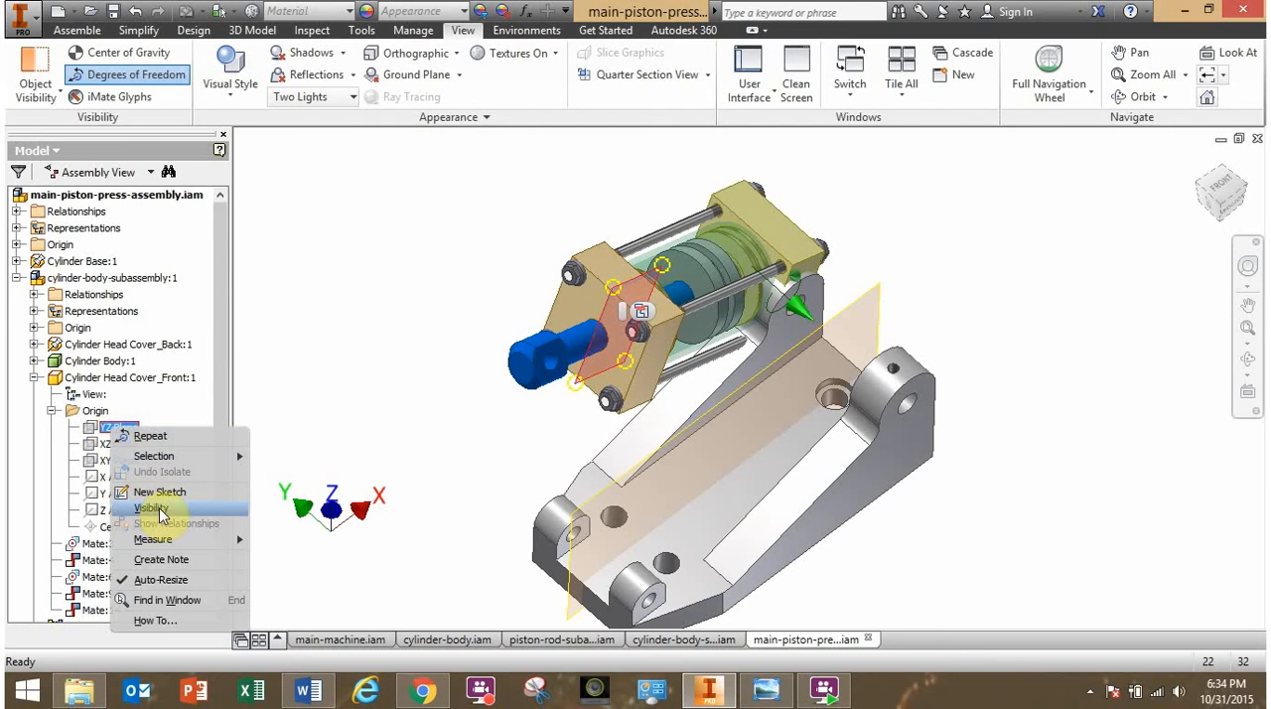
click(162, 511)
- Mate the base's visible mid-plane with the front head cover's YZ plane at 0 mm offset
drag(653, 342, 783, 268)
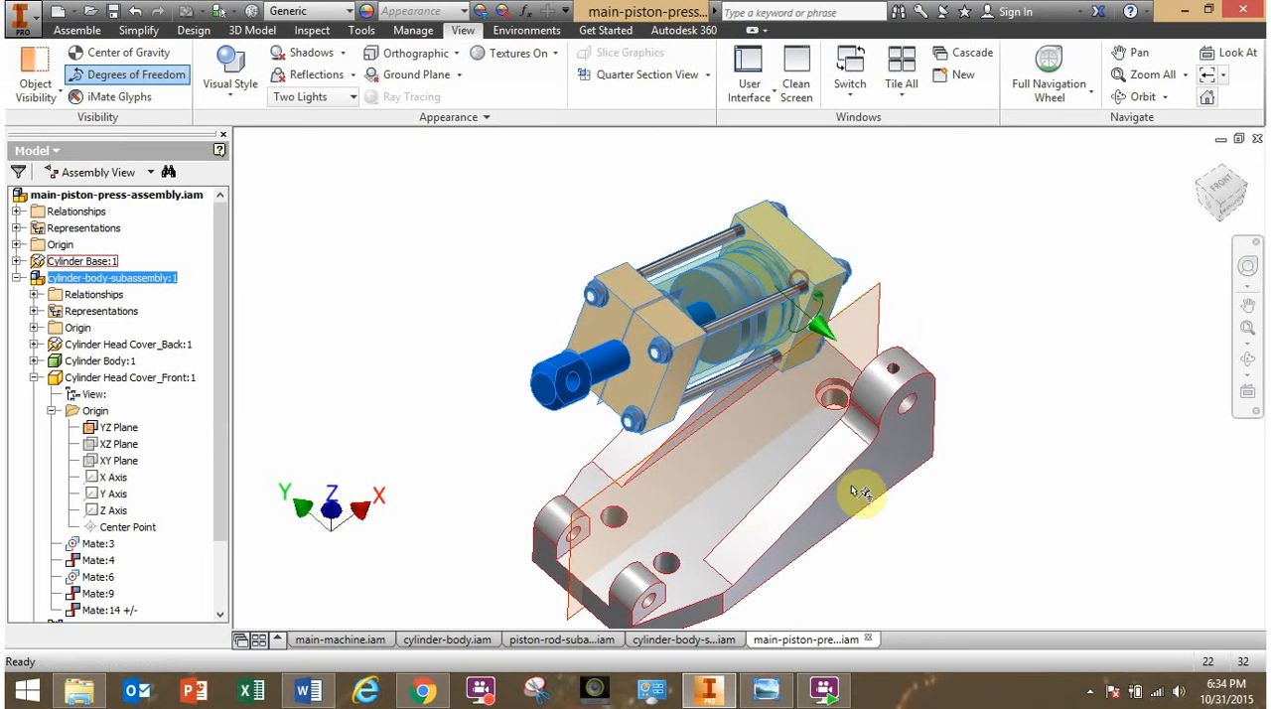
click(969, 537)
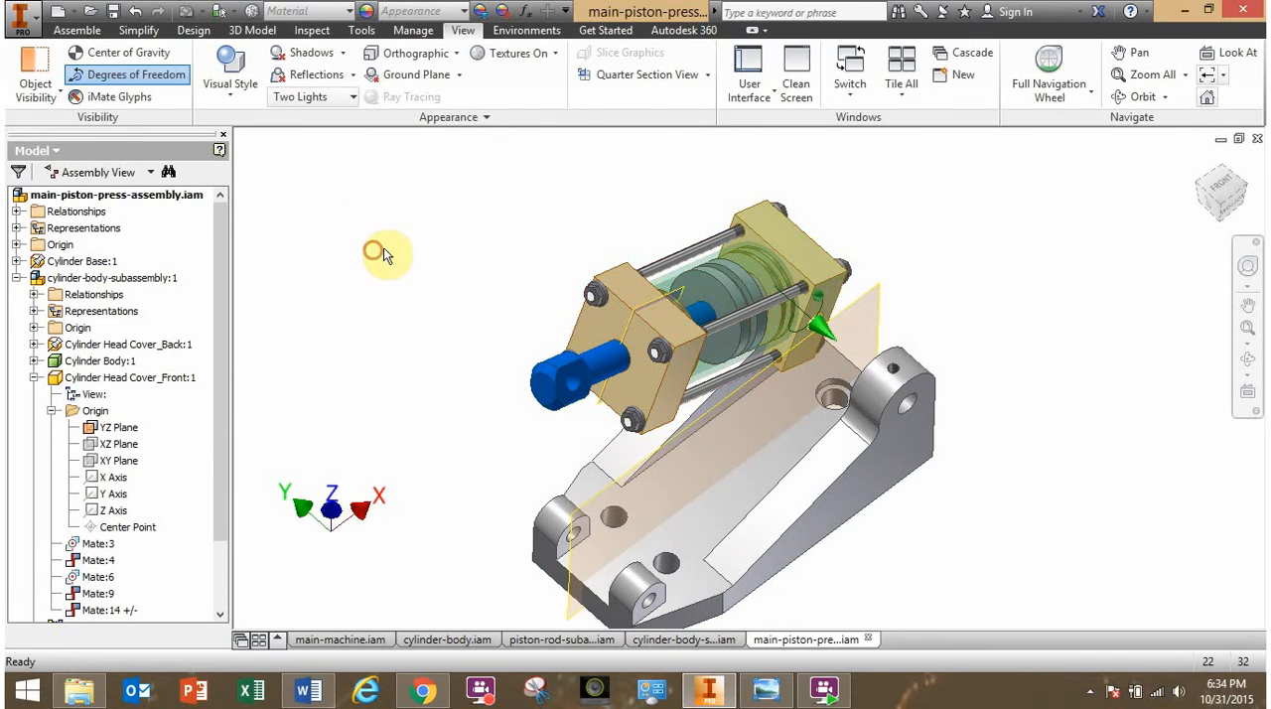
click(75, 31)
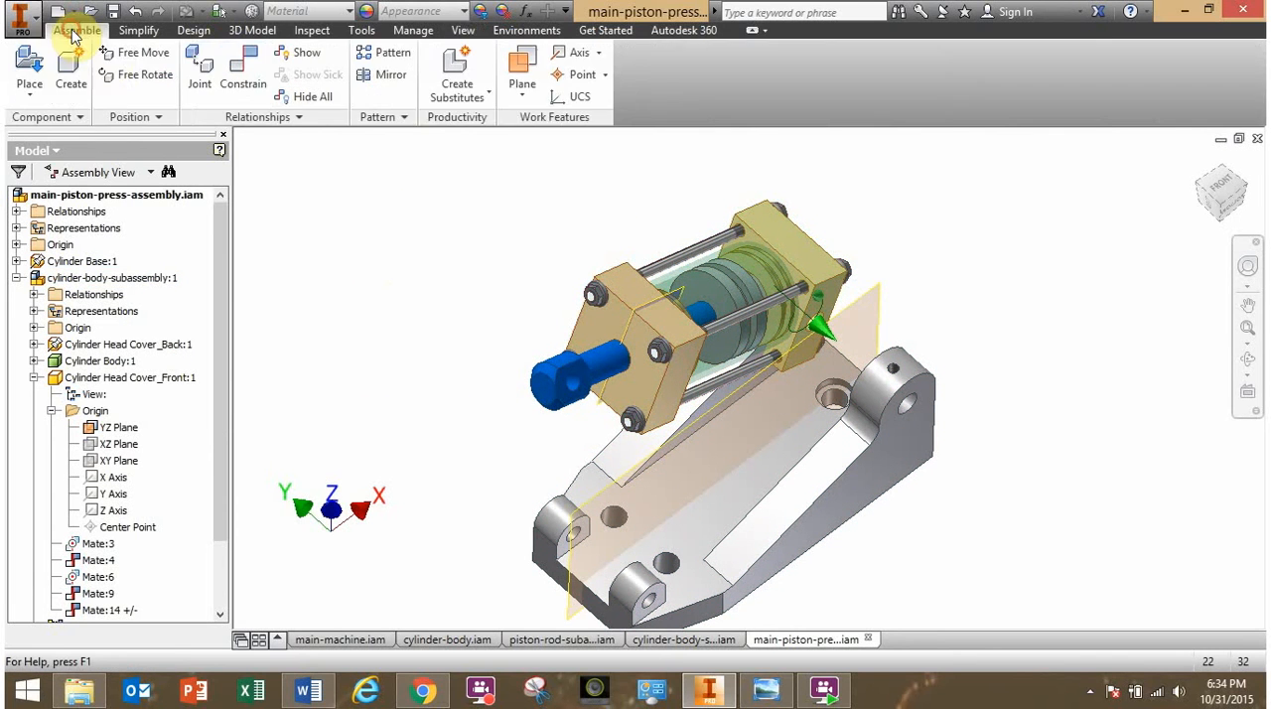
click(244, 79)
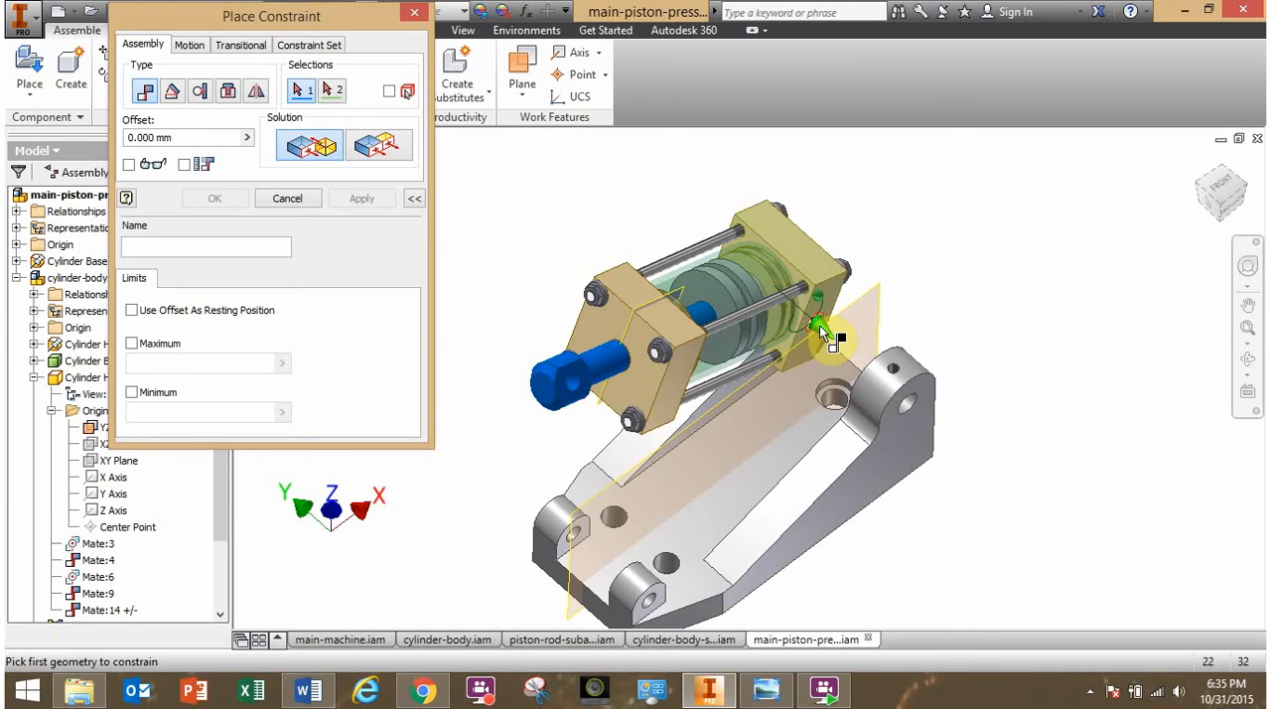
mouse_move(818, 325)
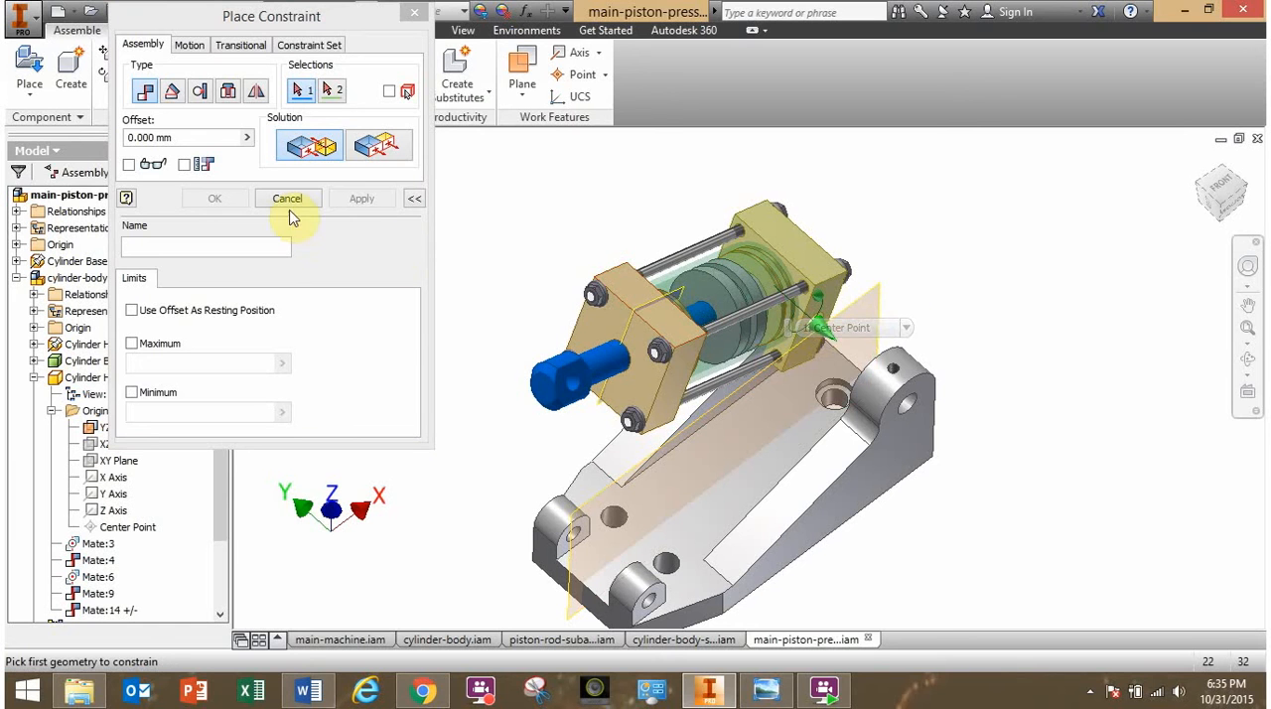
click(575, 617)
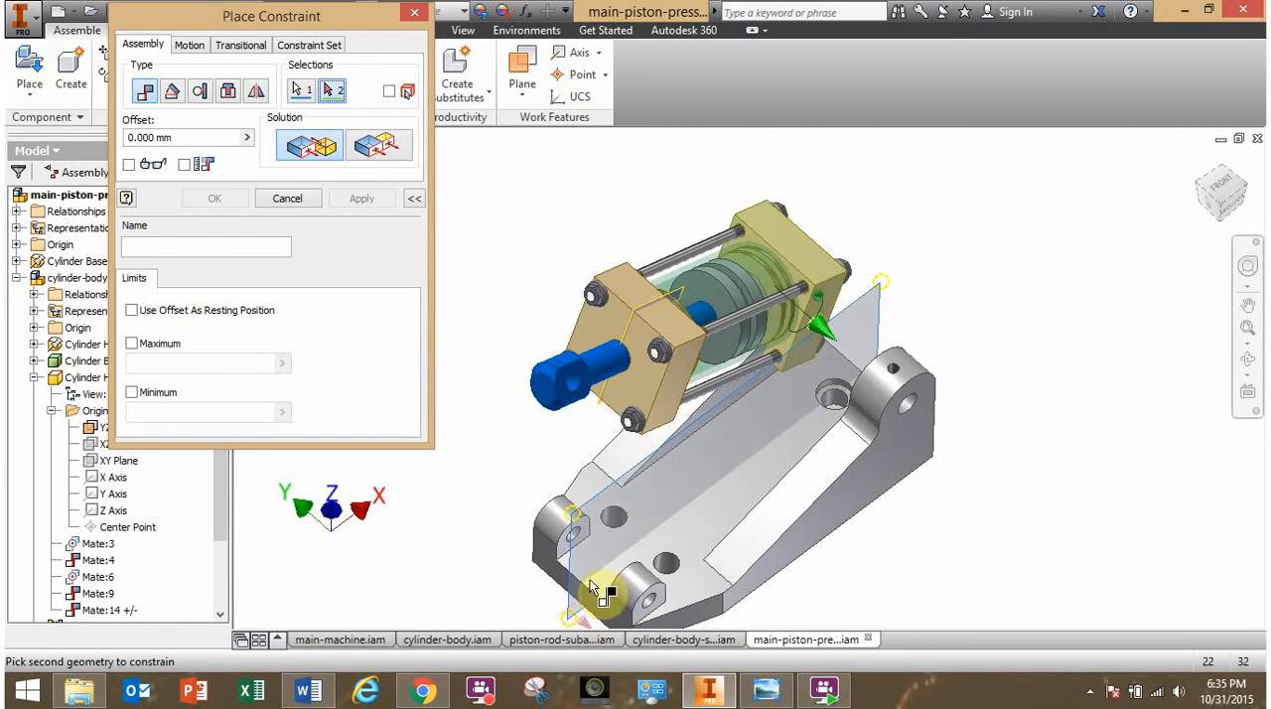
click(650, 310)
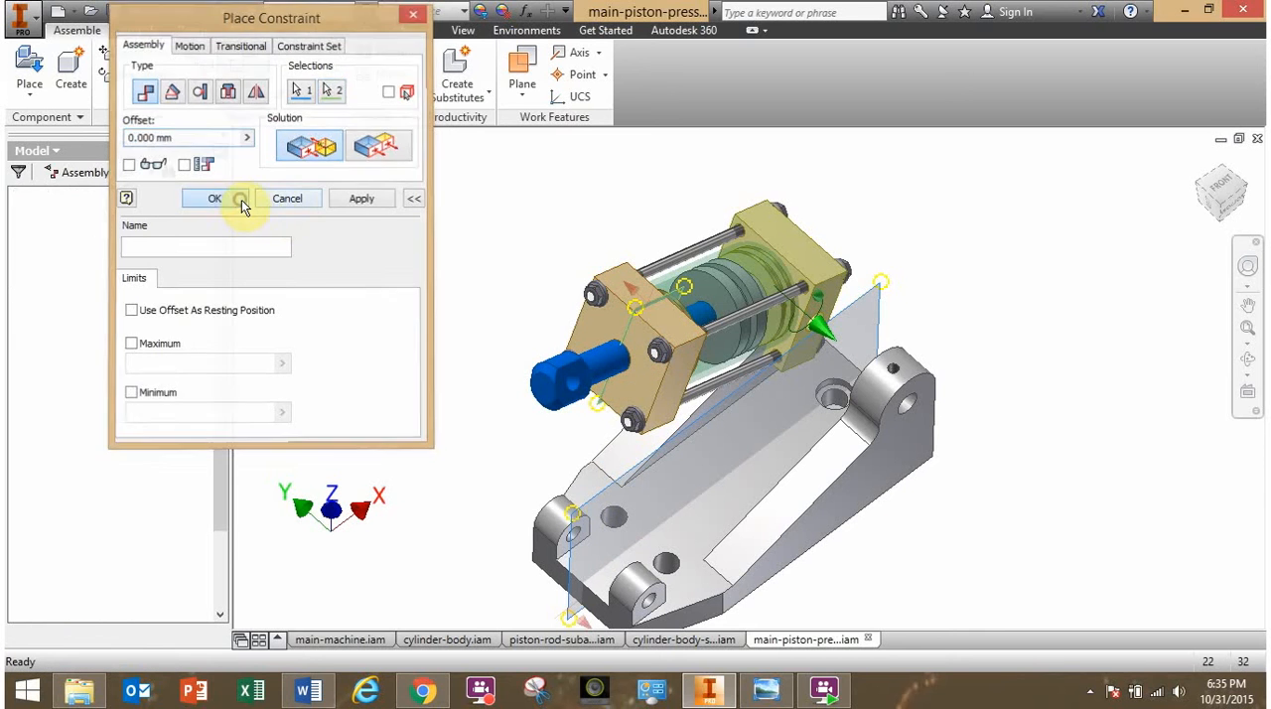
click(242, 200)
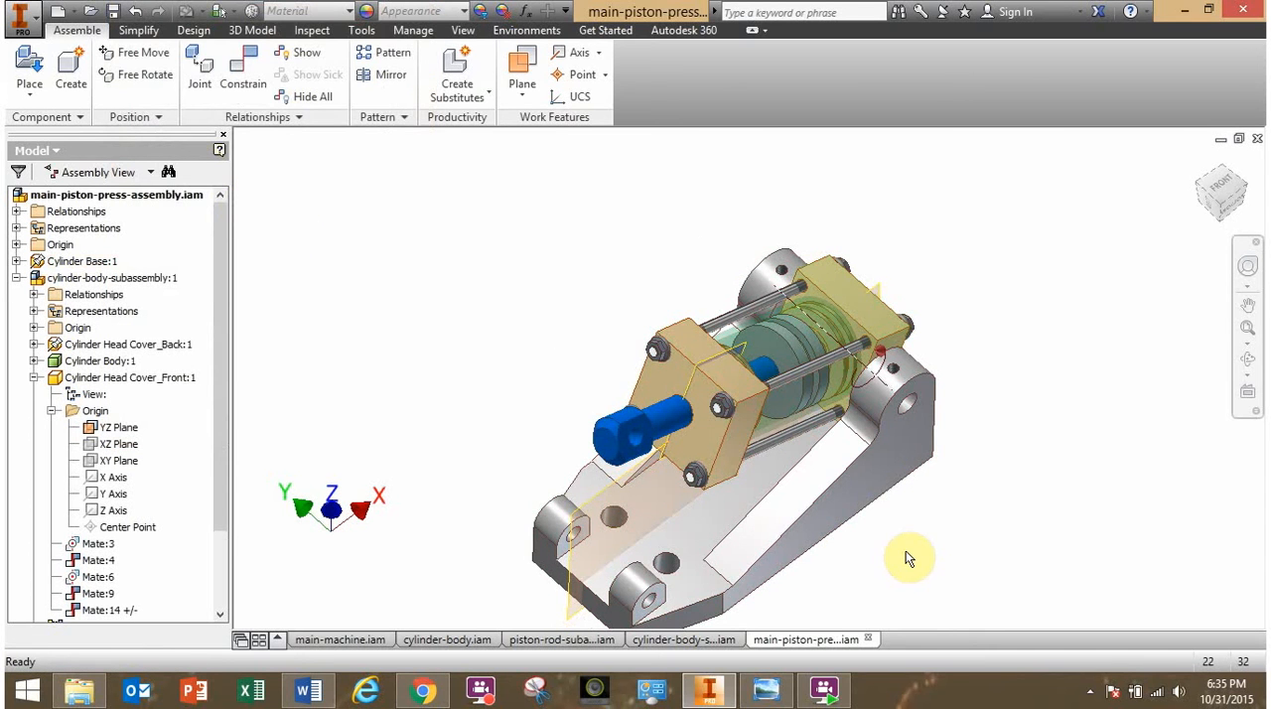
- Inspect the centred cylinder body subassembly between the tall lugs and swing it about the hole axis to check its motion
shift+middle_drag(906, 558, 814, 513)
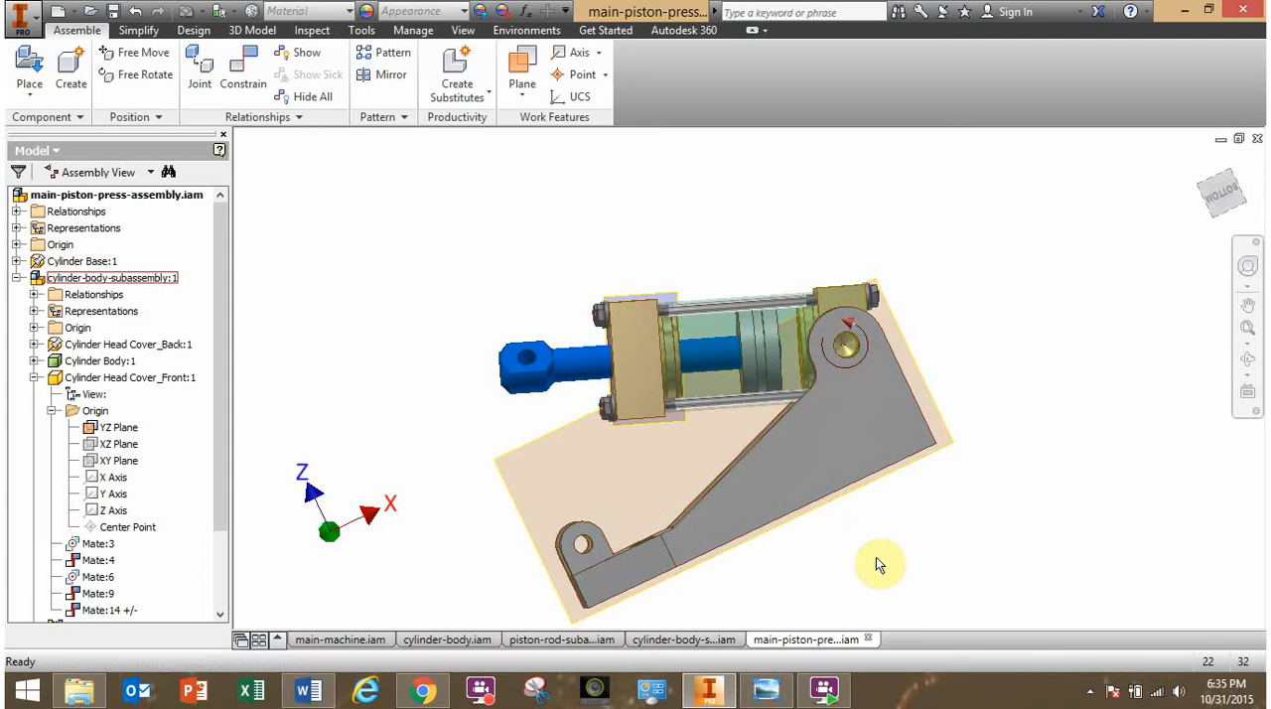
shift+middle_drag(880, 562, 923, 582)
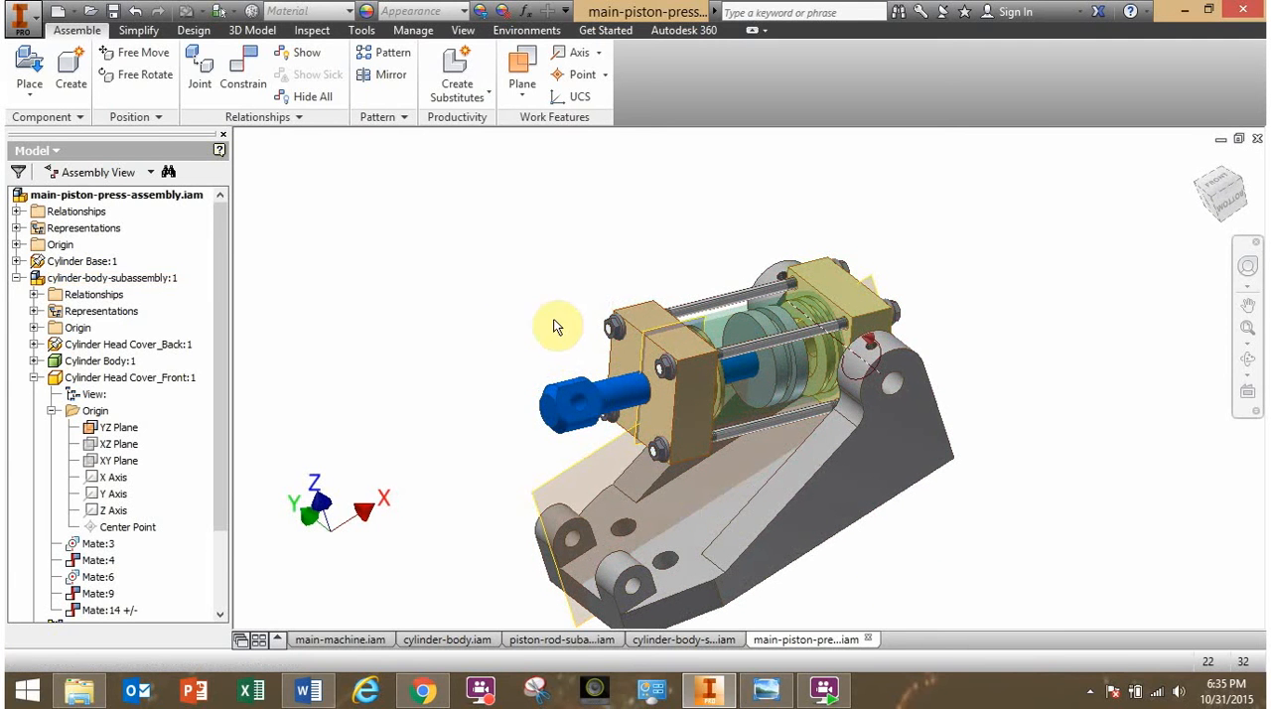
drag(684, 384, 642, 449)
click(497, 347)
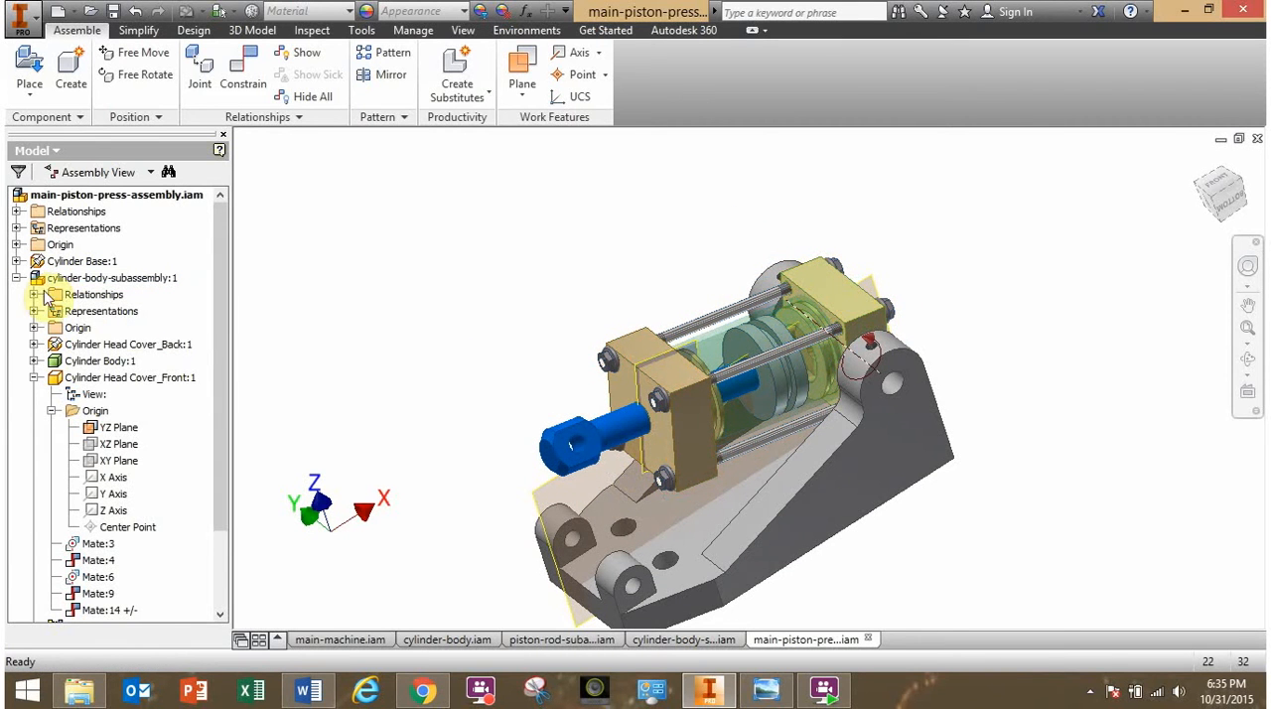
click(15, 278)
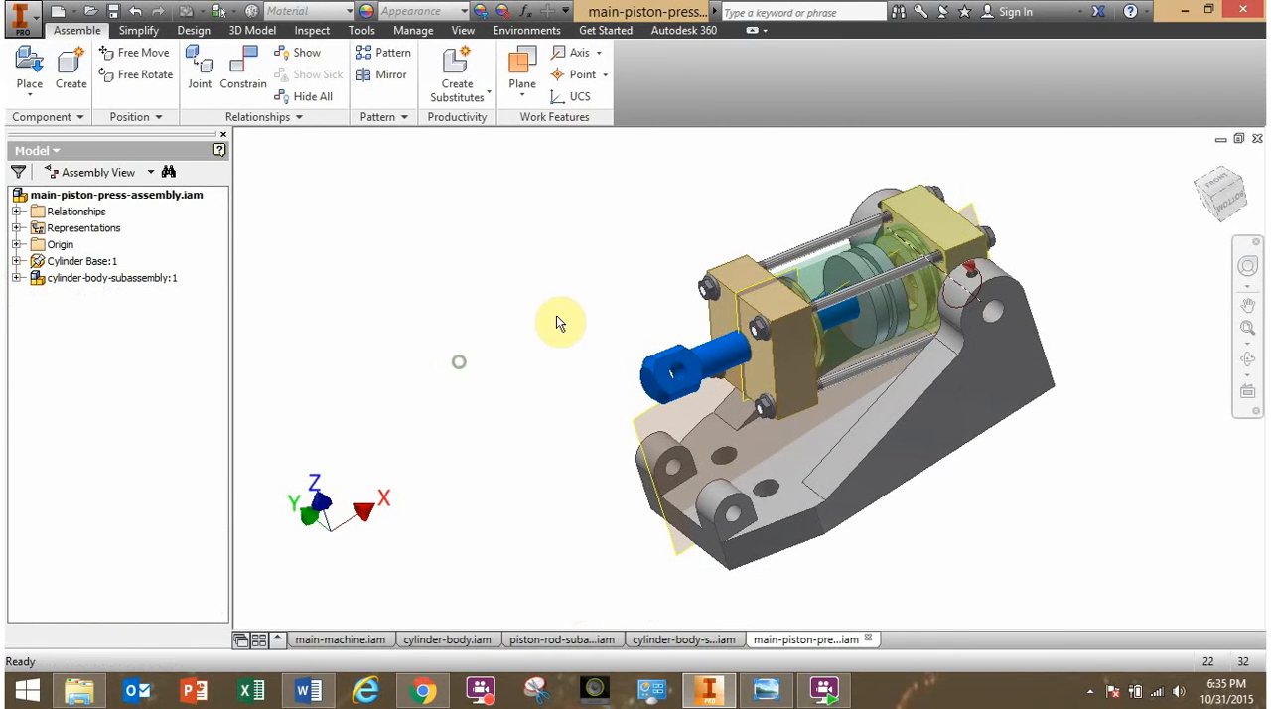
shift+middle_drag(559, 318, 591, 359)
drag(591, 359, 491, 296)
click(492, 296)
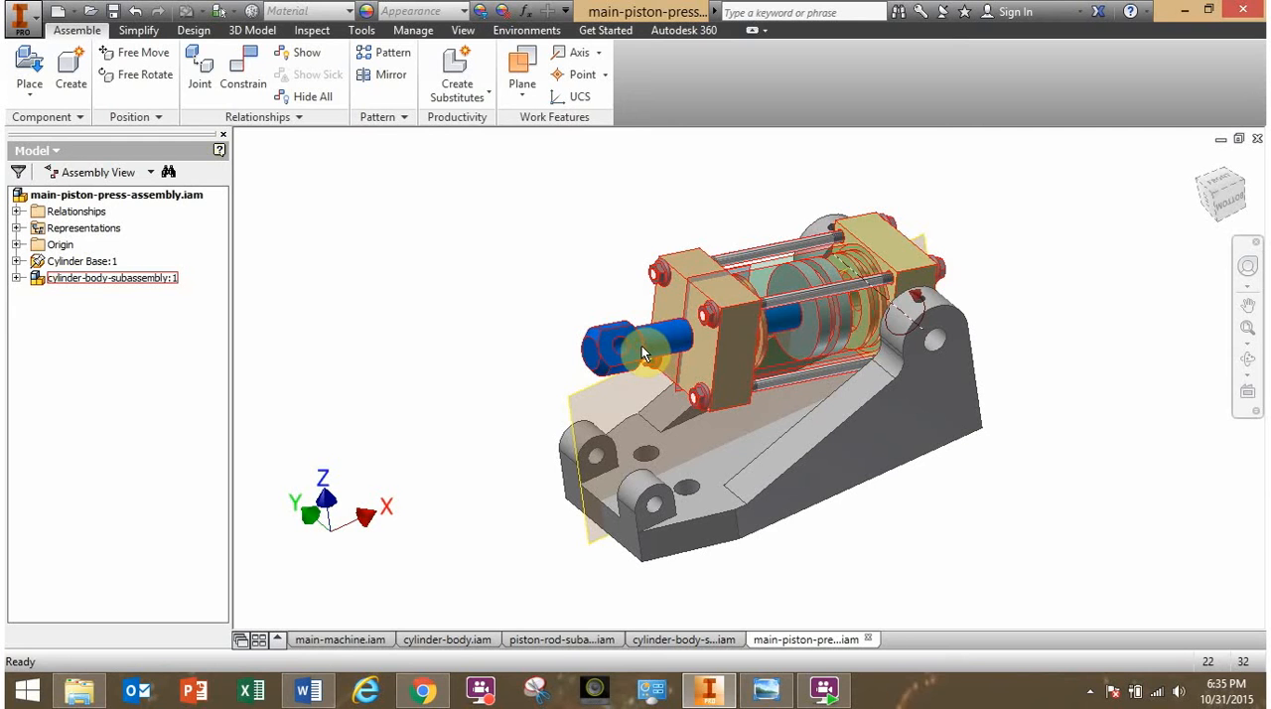
- Try to slide the piston rod along the cylinder axis within the cylinder body subassembly
drag(641, 350, 530, 355)
click(499, 356)
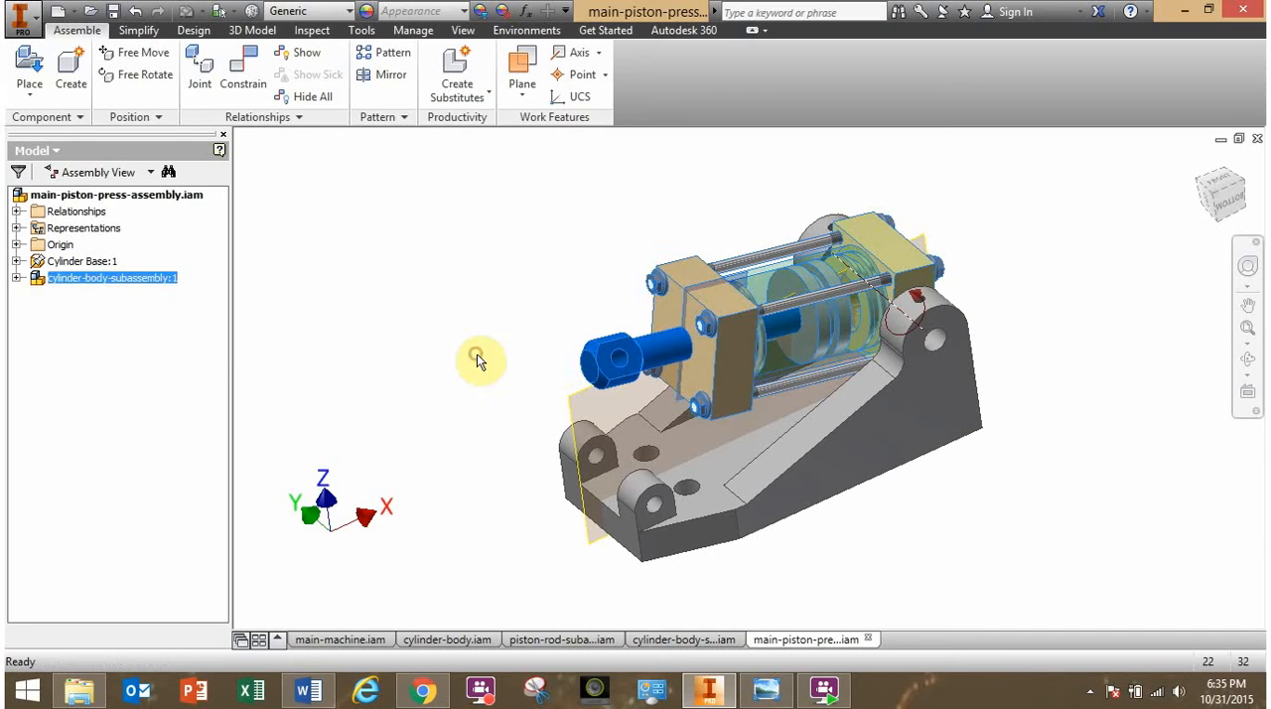
click(477, 354)
drag(622, 361, 612, 360)
click(495, 339)
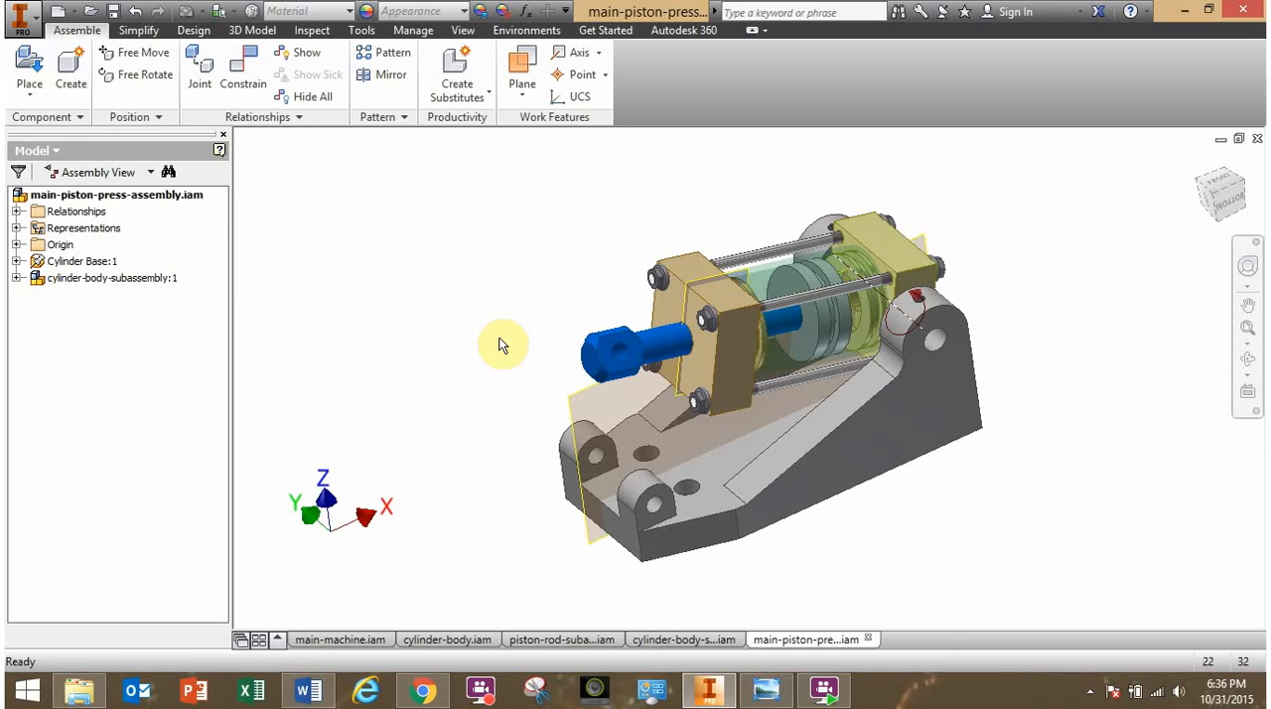
click(581, 340)
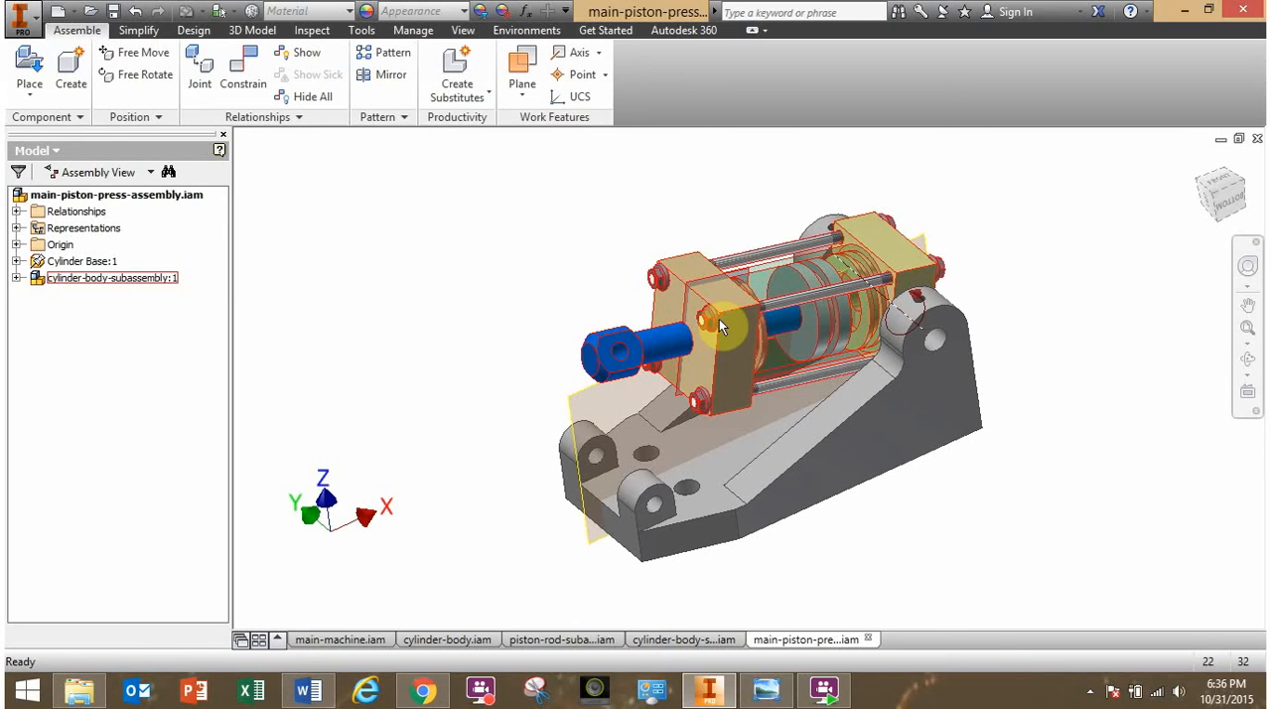
click(528, 395)
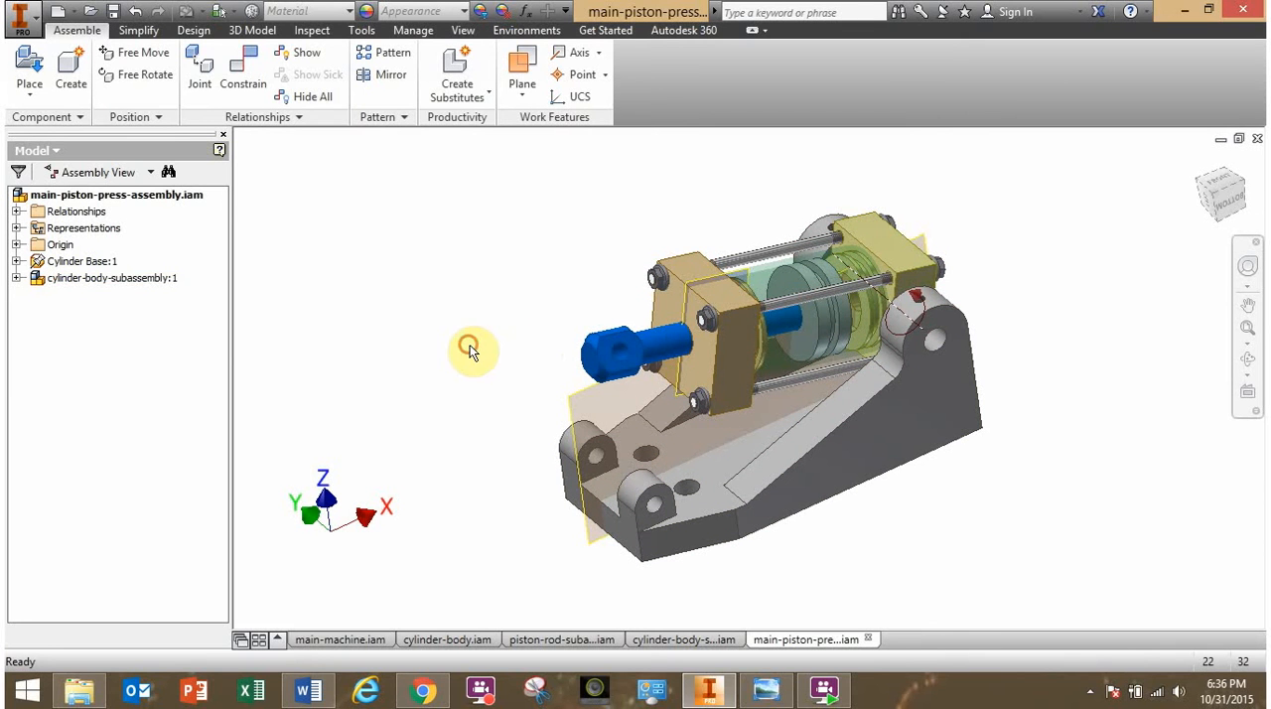
- Make the cylinder body subassembly flexible in the main piston press assembly
right_click(56, 286)
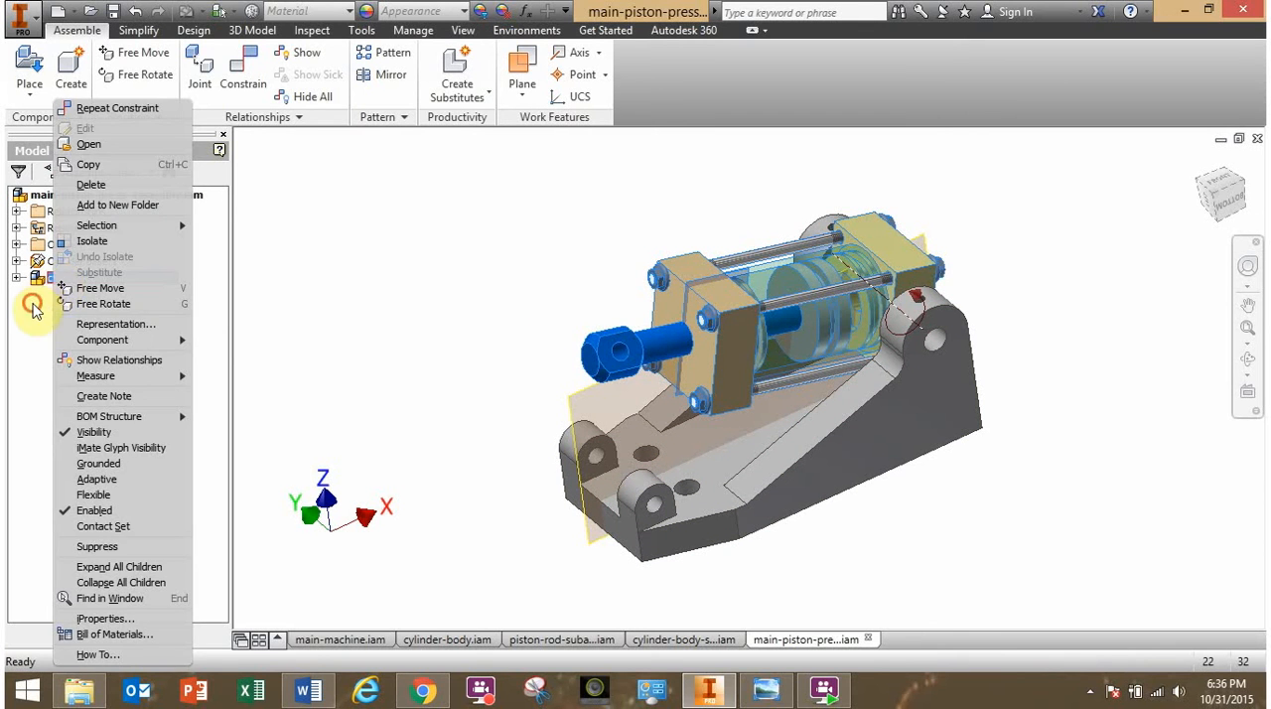
key(Escape)
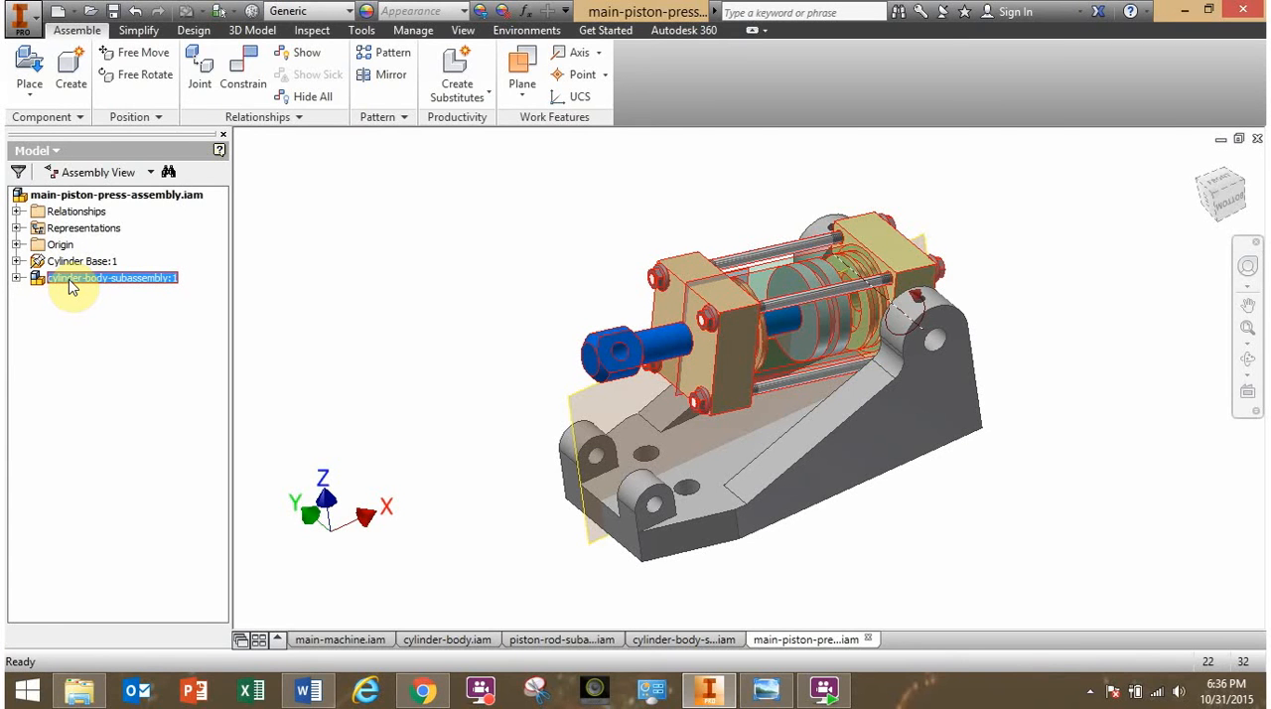
right_click(70, 287)
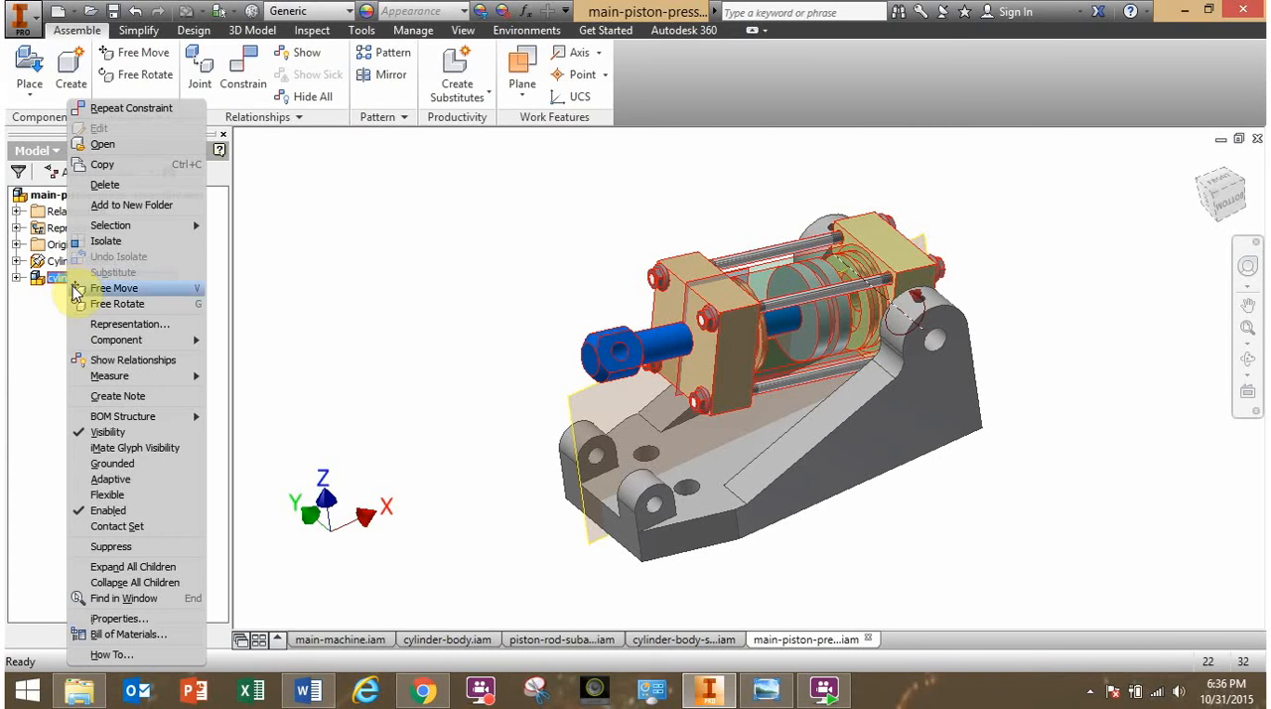
click(110, 496)
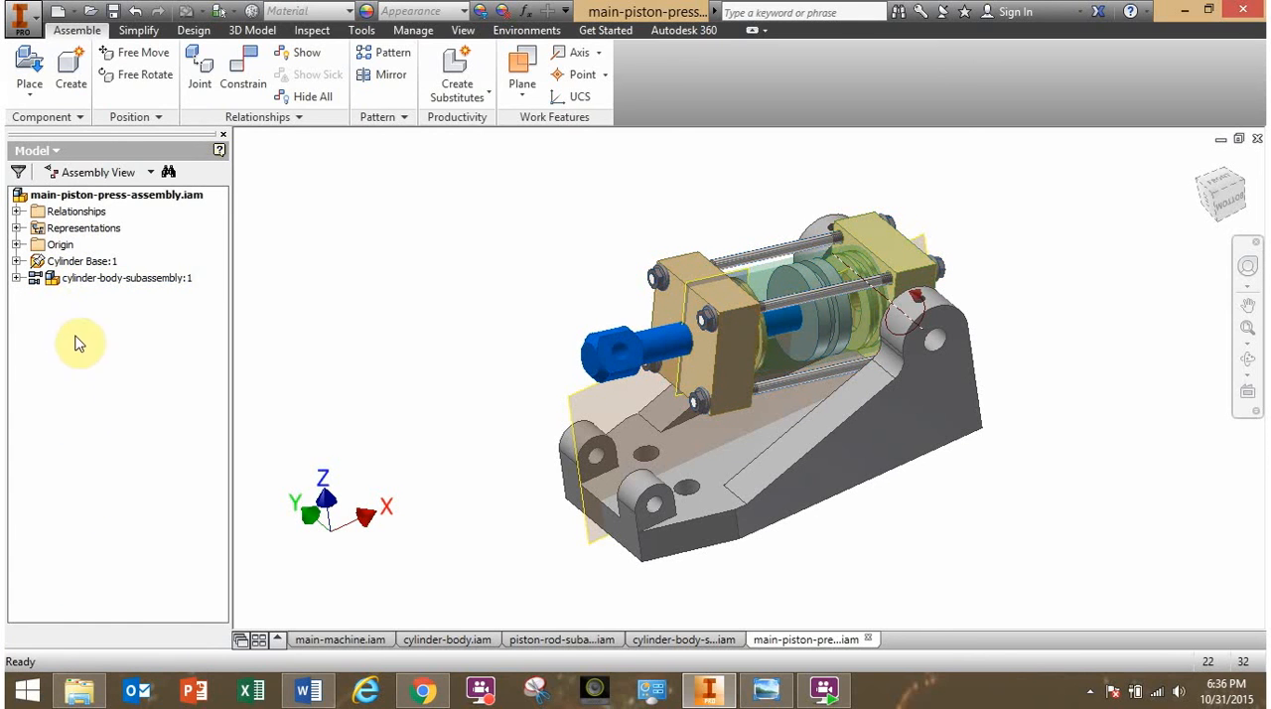
click(35, 278)
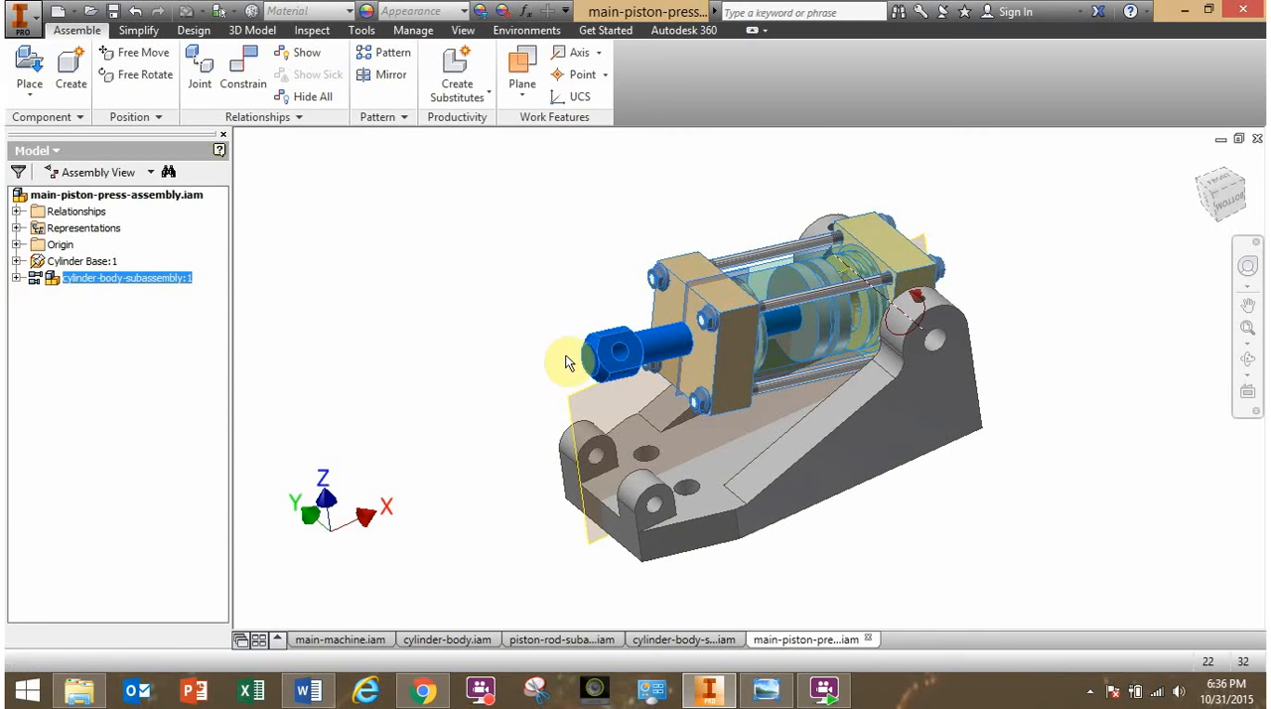
- Move the piston rod within the flexible subassembly and swing the cylinder about its pivot axis to test the motion
drag(627, 368, 595, 363)
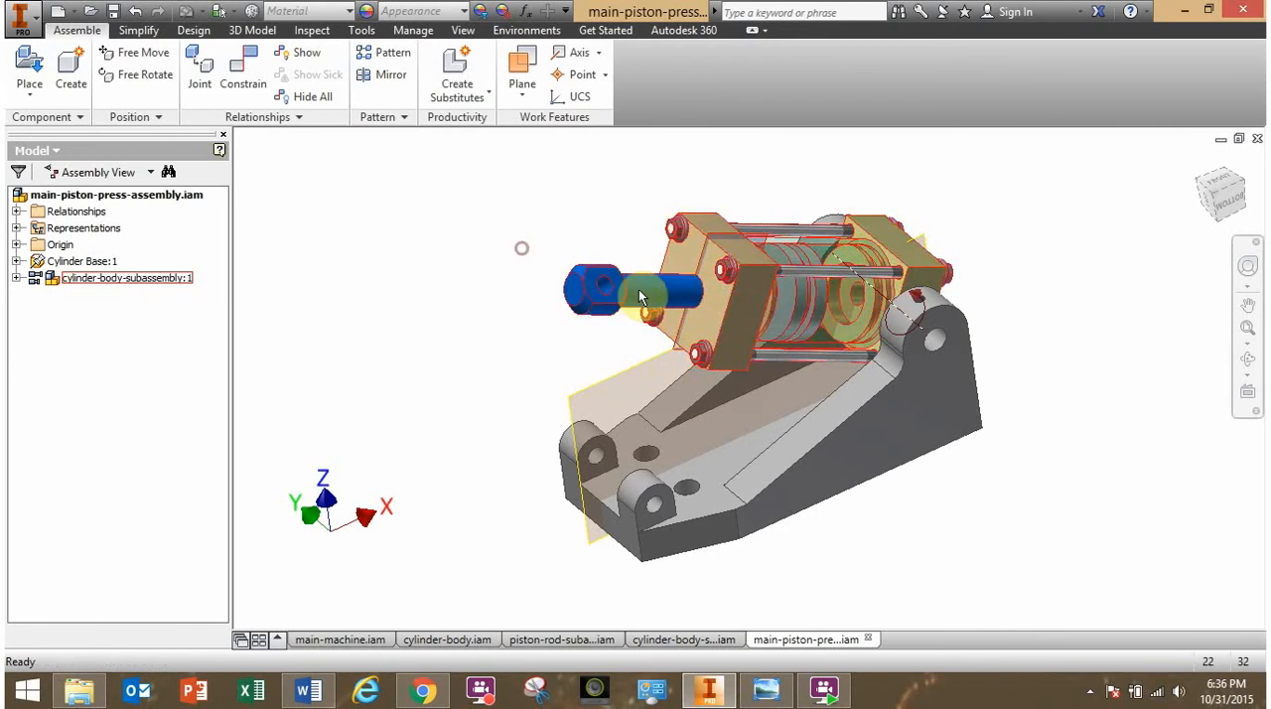
mouse_move(641, 299)
mouse_down()
mouse_move(716, 288)
mouse_move(648, 313)
mouse_up()
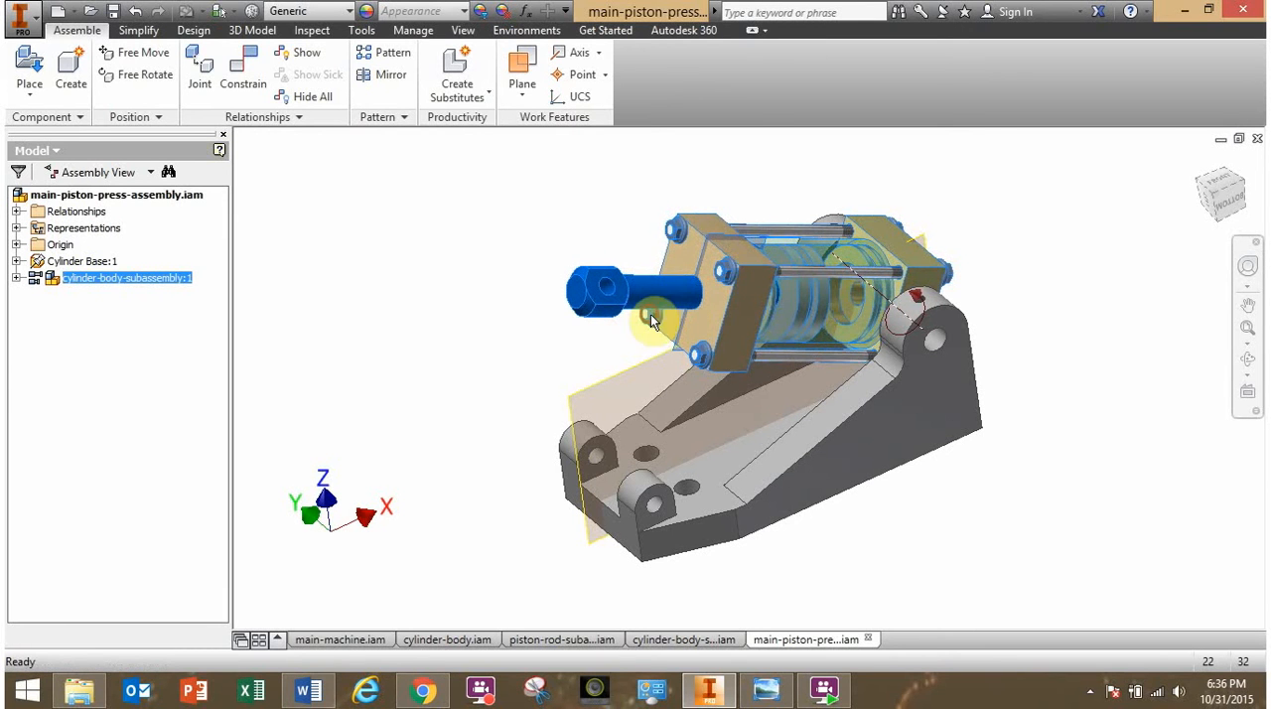
click(46, 281)
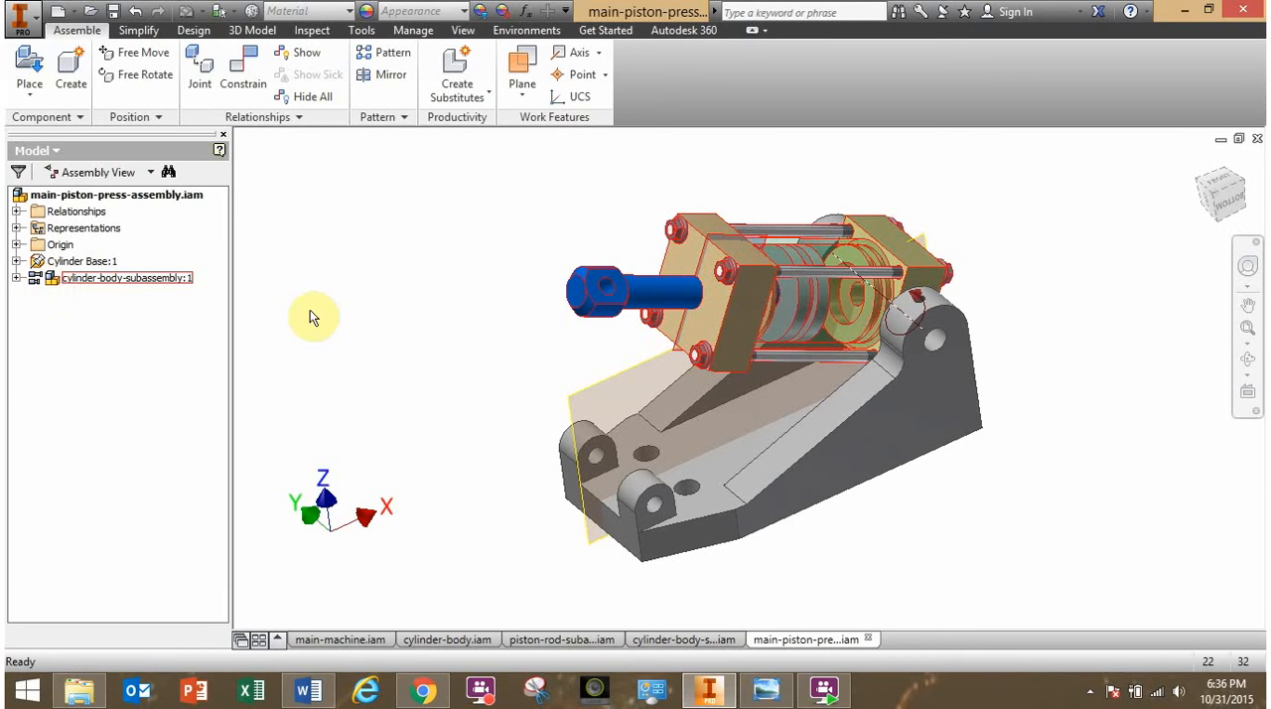
mouse_move(408, 333)
shift+middle_down()
mouse_move(372, 342)
mouse_move(431, 314)
mouse_move(418, 316)
shift+middle_up()
drag(575, 300, 600, 322)
mouse_move(572, 342)
shift+middle_down()
mouse_move(514, 354)
mouse_move(562, 338)
mouse_move(476, 344)
mouse_move(540, 334)
mouse_move(565, 352)
shift+middle_up()
click(641, 553)
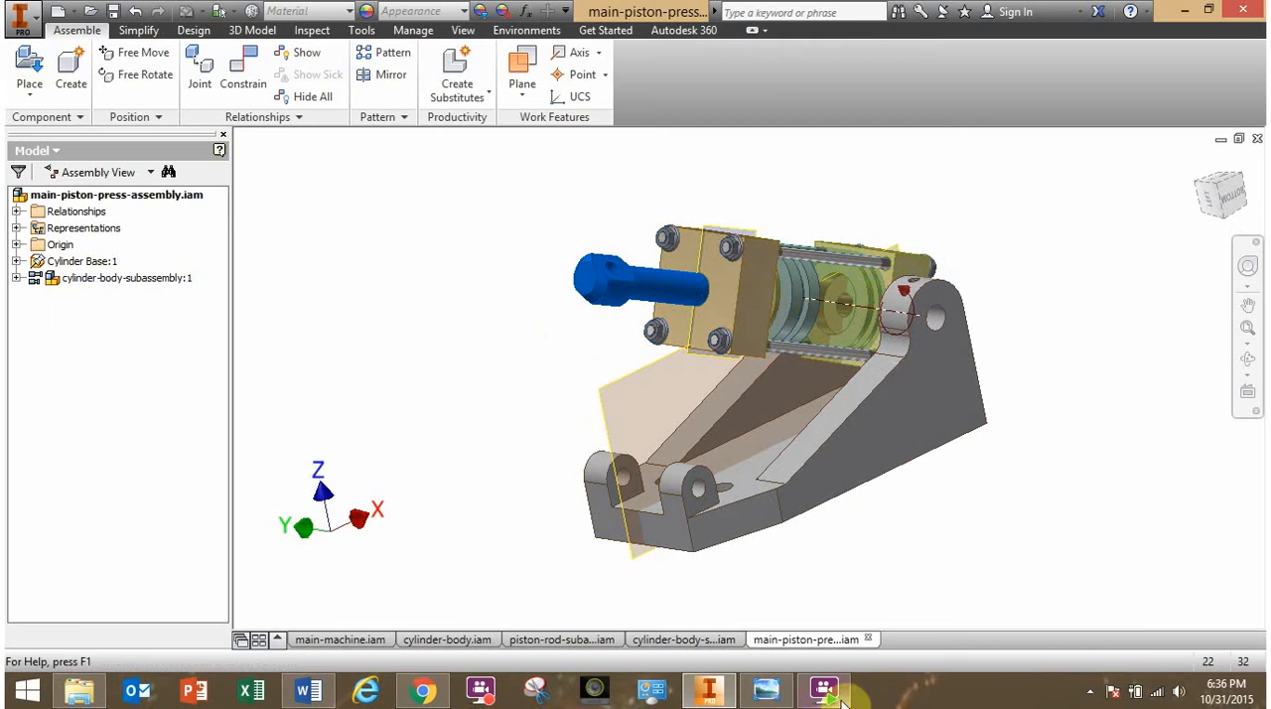
- Check the Piston Press Assembly drawing in Windows Photo Viewer and preview the part files available for placement in Inventor to find the hinge
click(770, 696)
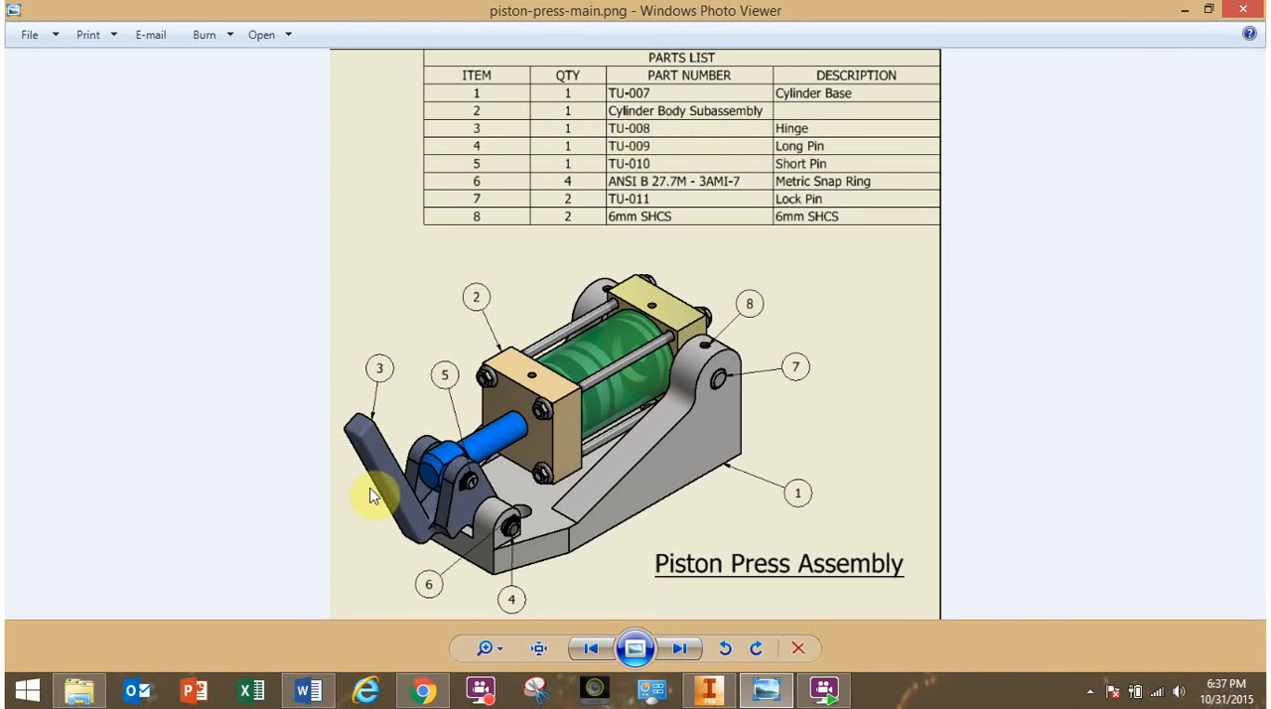
click(708, 691)
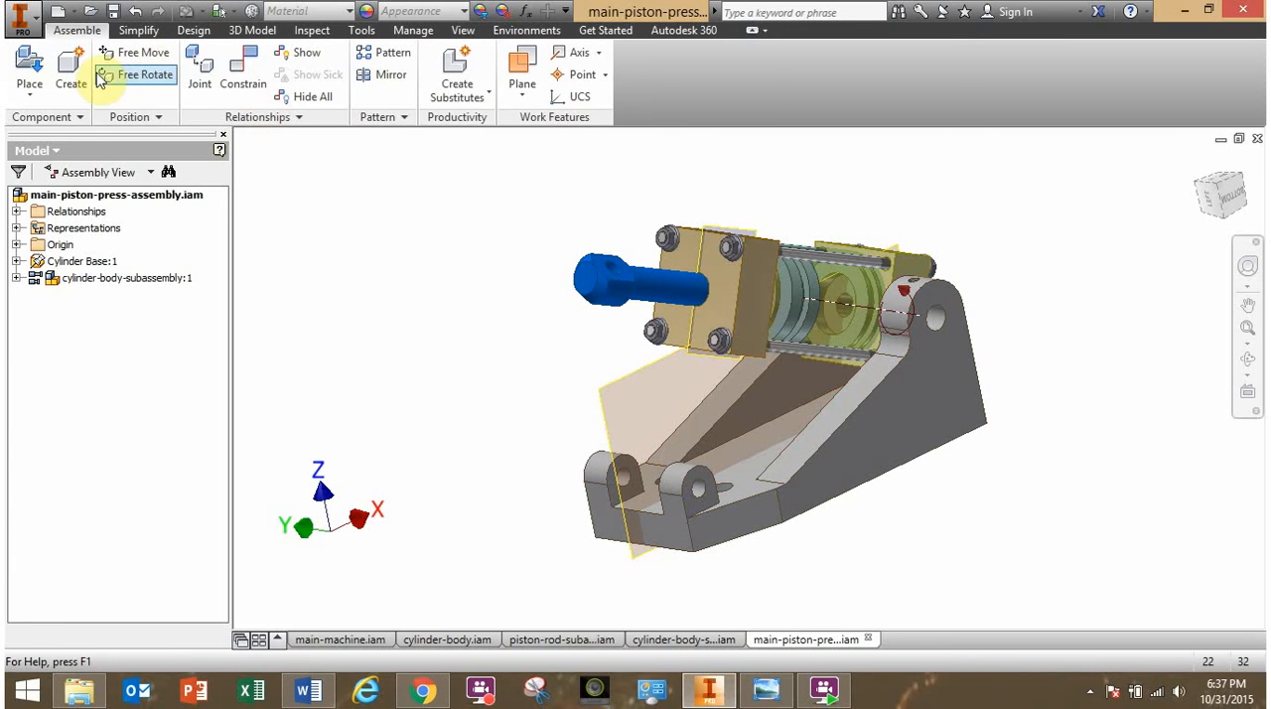
click(30, 67)
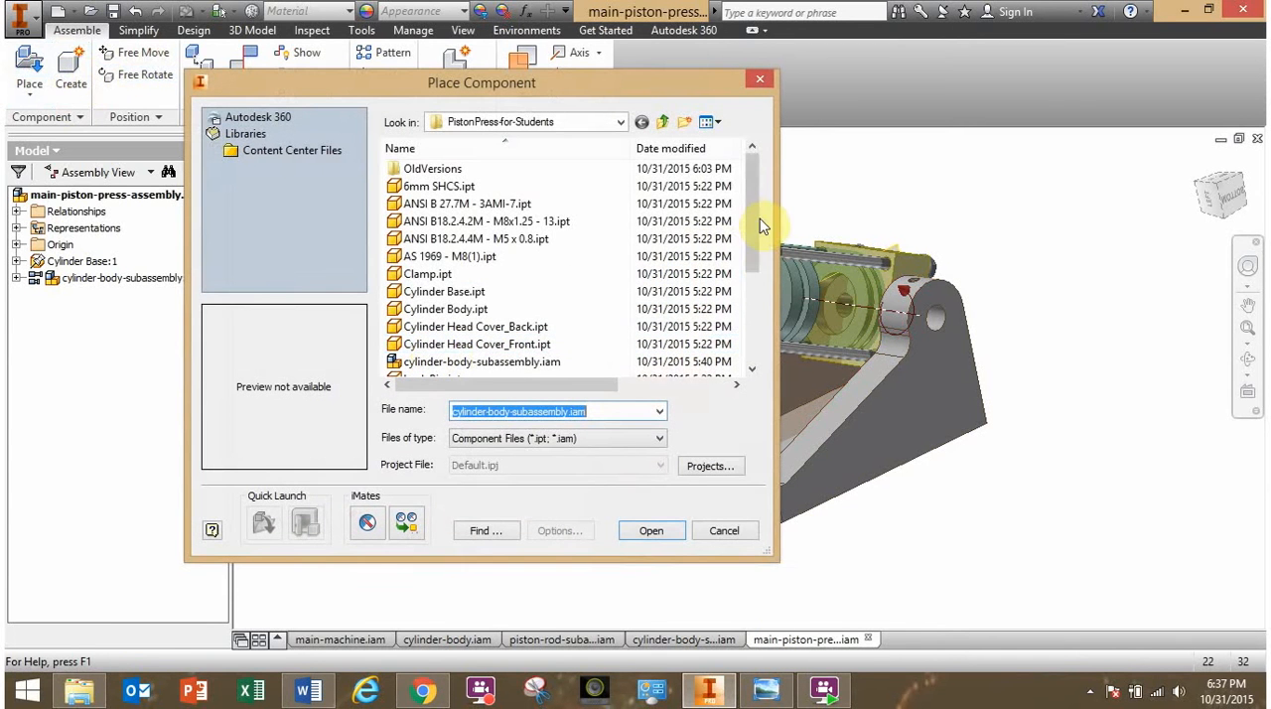
mouse_move(759, 226)
mouse_down()
mouse_move(764, 298)
mouse_move(759, 226)
mouse_up()
drag(748, 220, 765, 316)
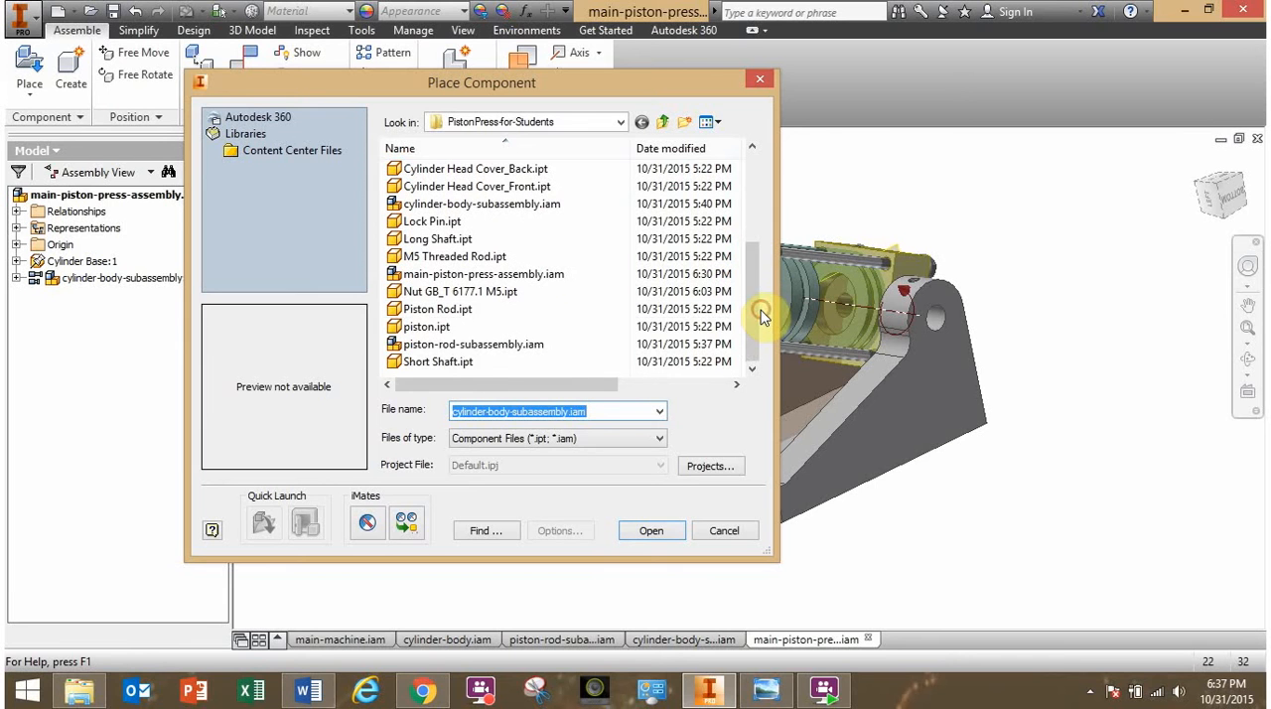
click(454, 363)
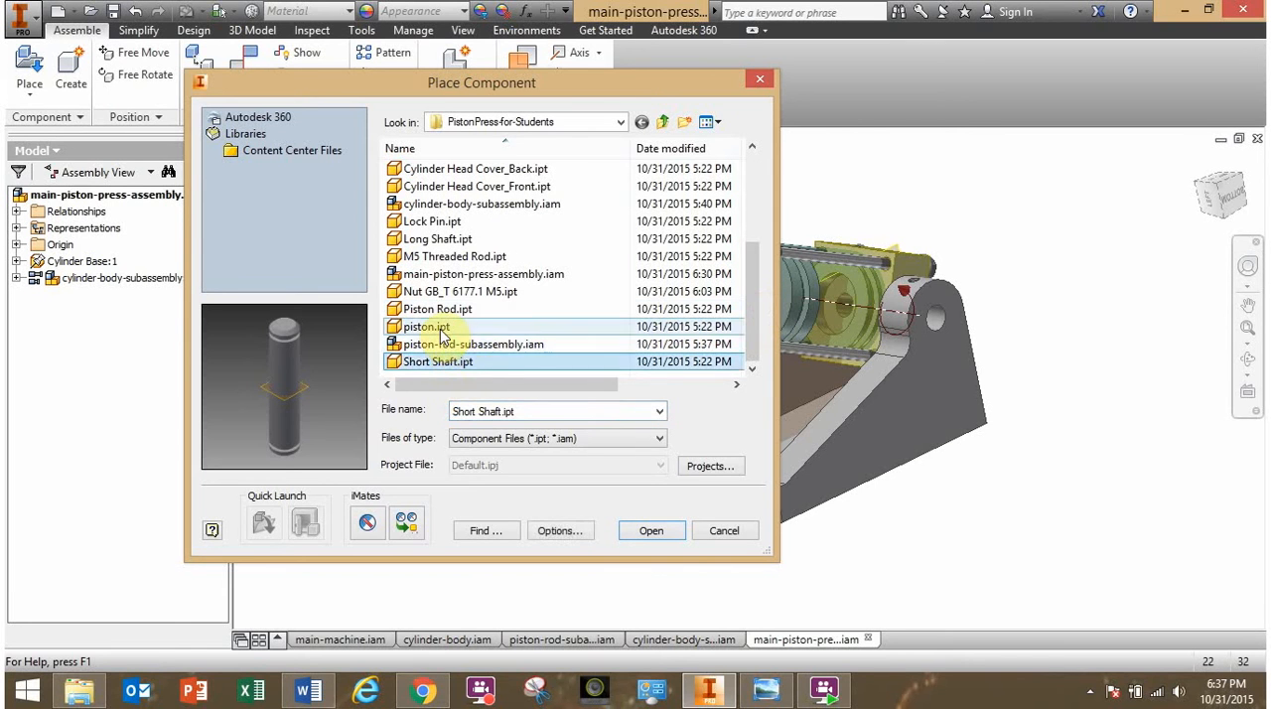
click(422, 327)
click(446, 307)
click(446, 292)
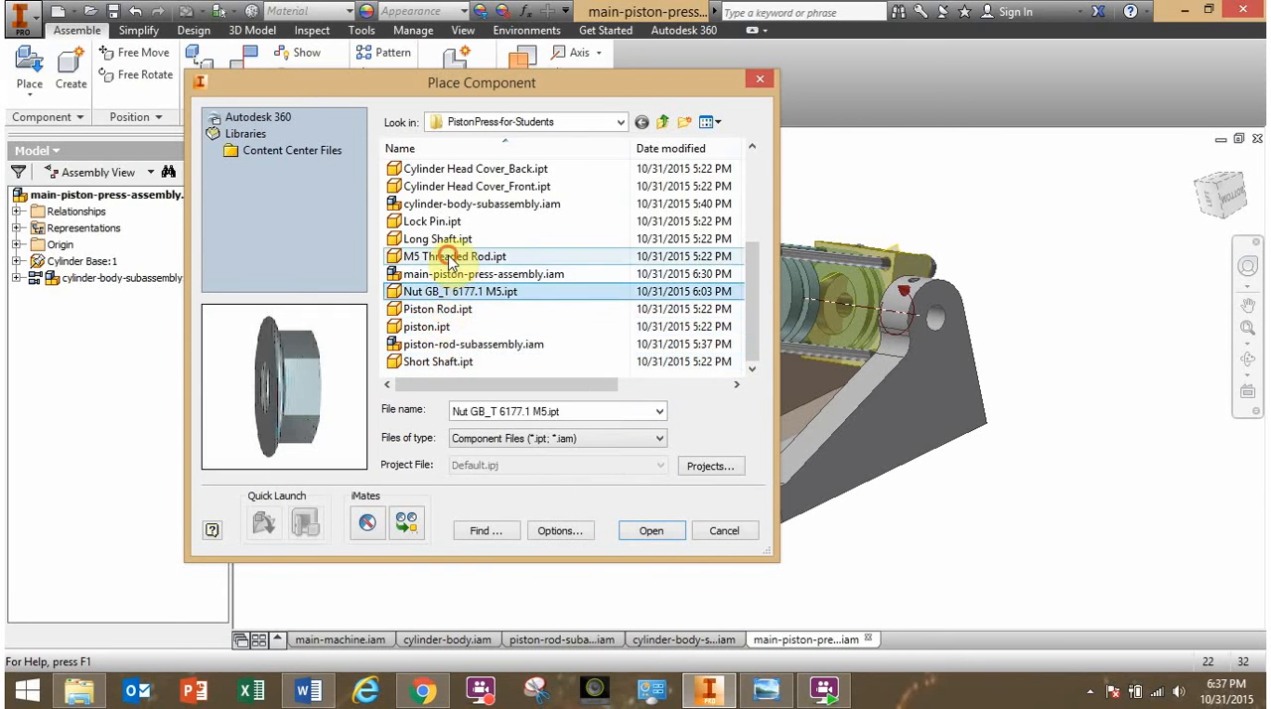
click(444, 239)
click(446, 222)
click(450, 187)
click(444, 170)
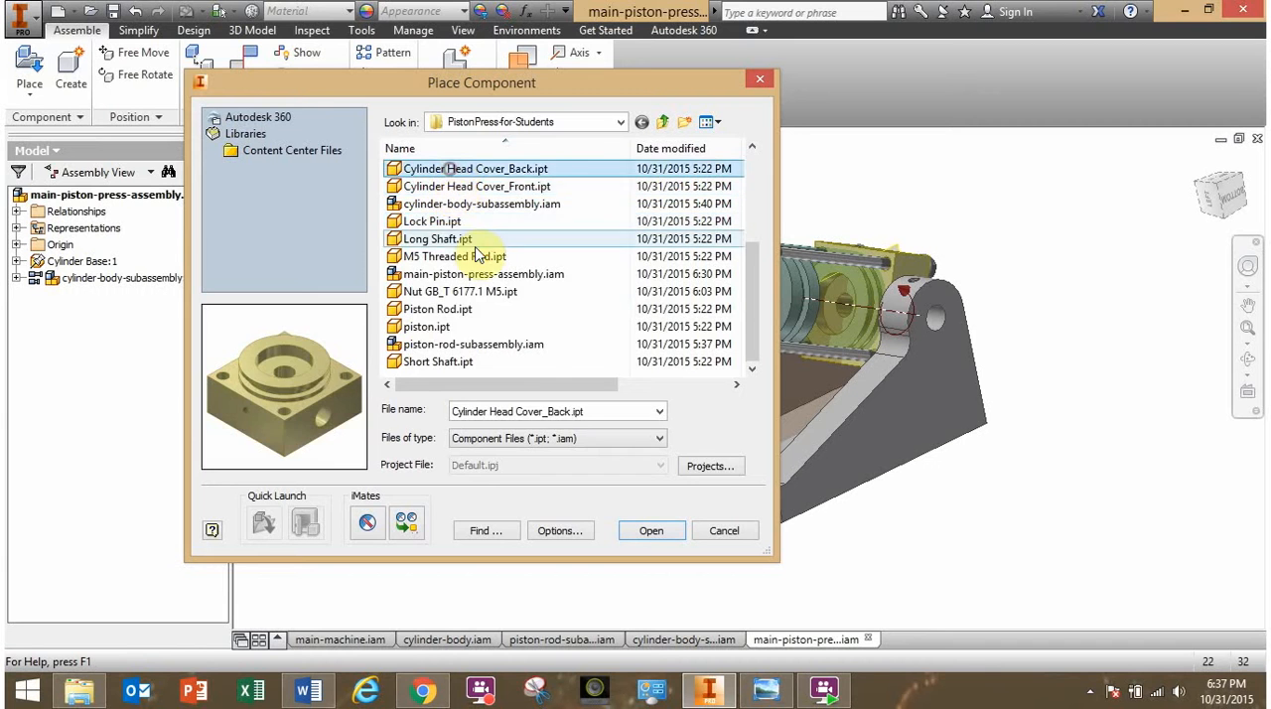
scroll(469, 255, up, 2)
click(469, 256)
click(443, 239)
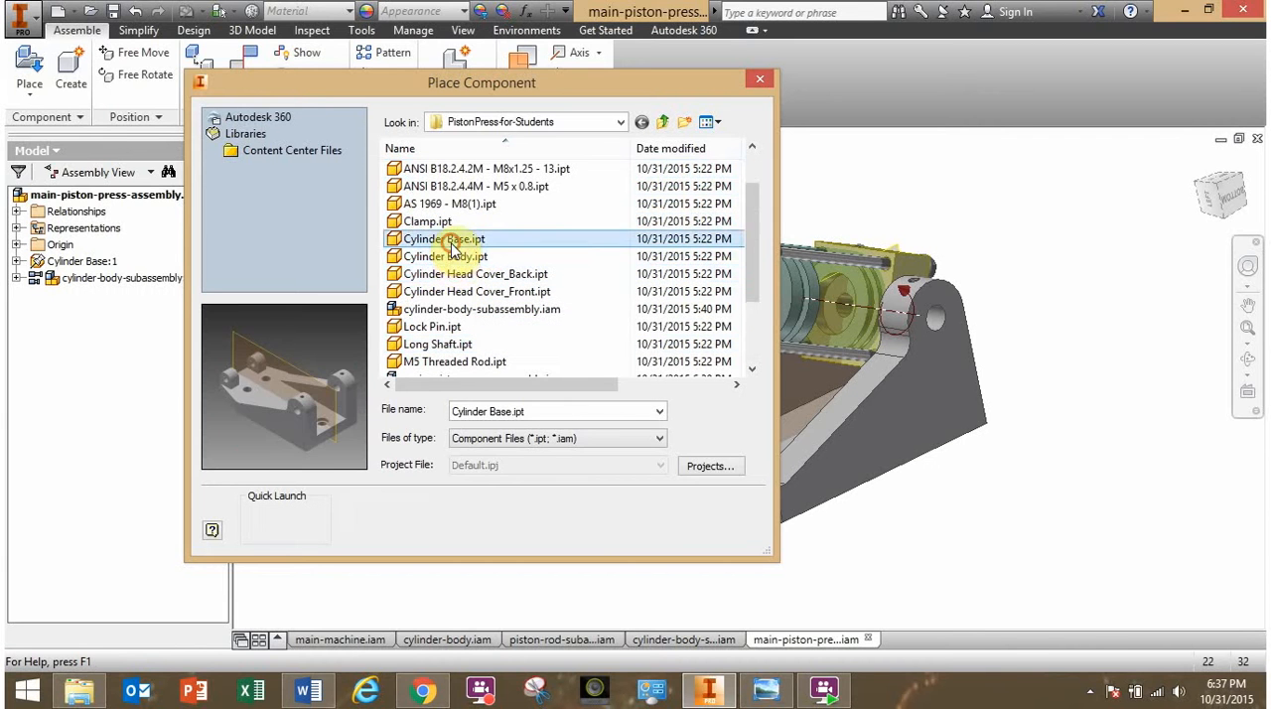
- Place one instance of Clamp.ipt in the open space beside the cylinder base
click(437, 222)
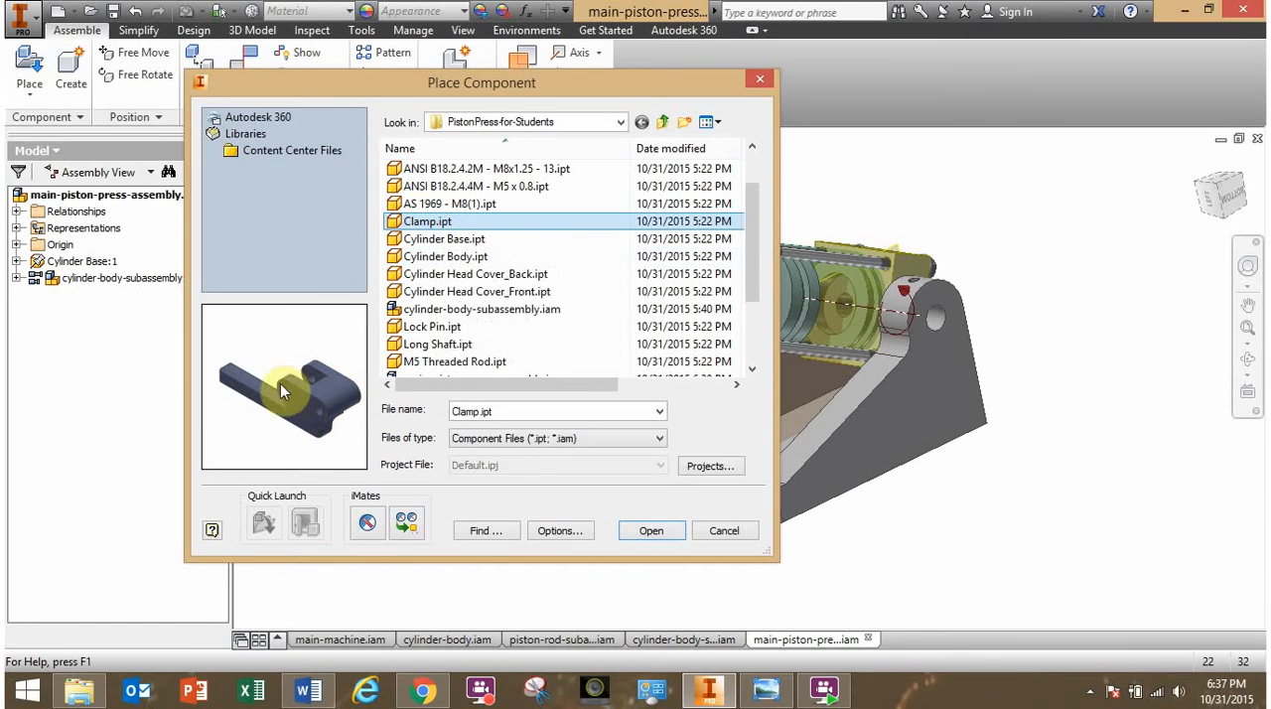
click(650, 531)
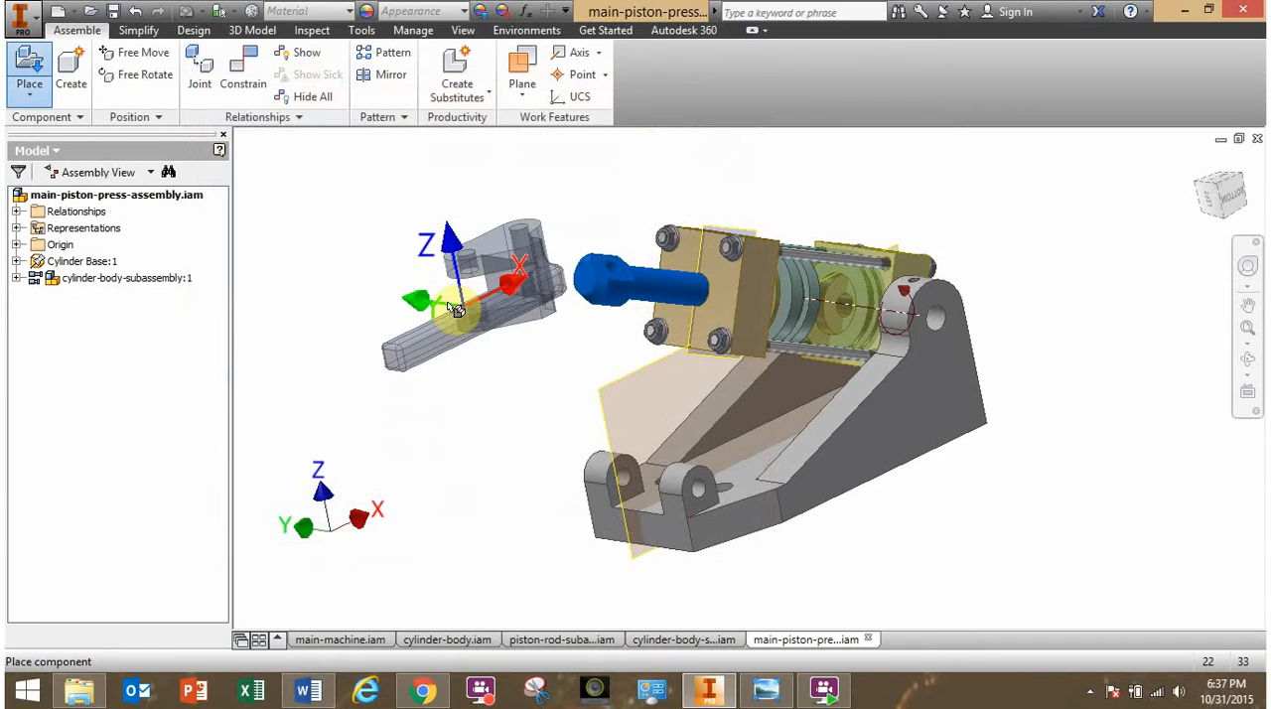
click(423, 336)
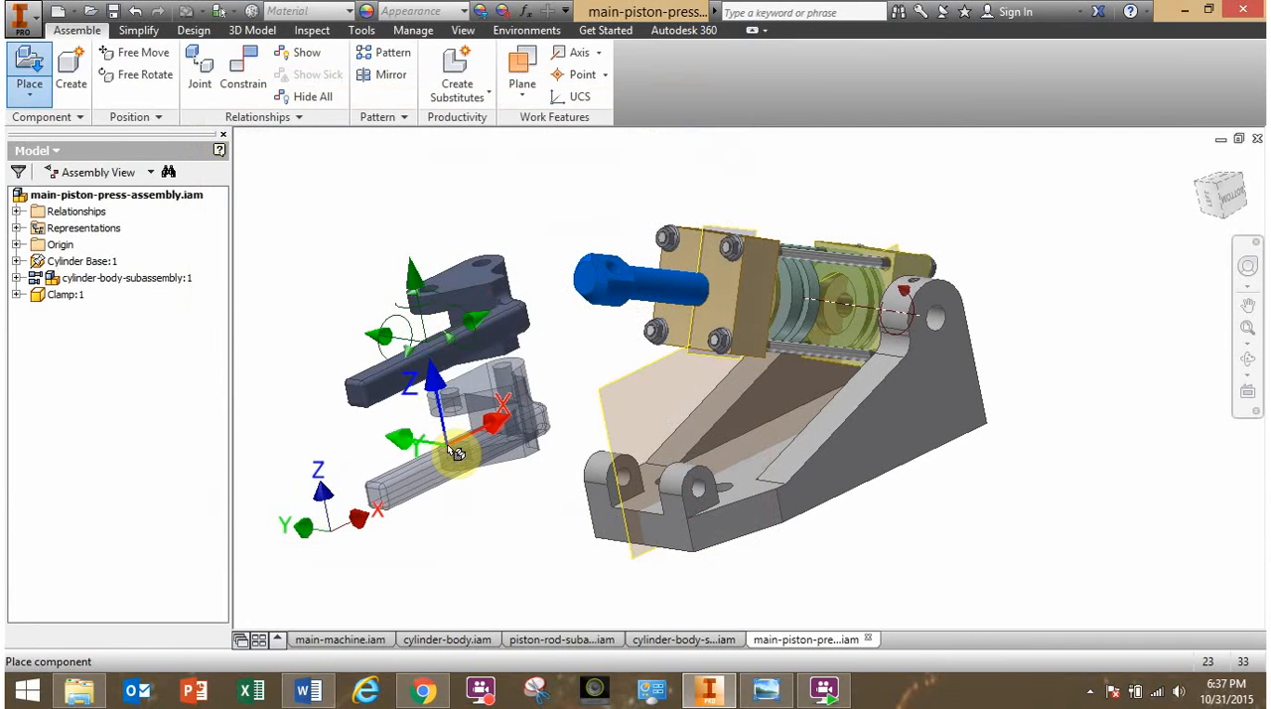
key(Escape)
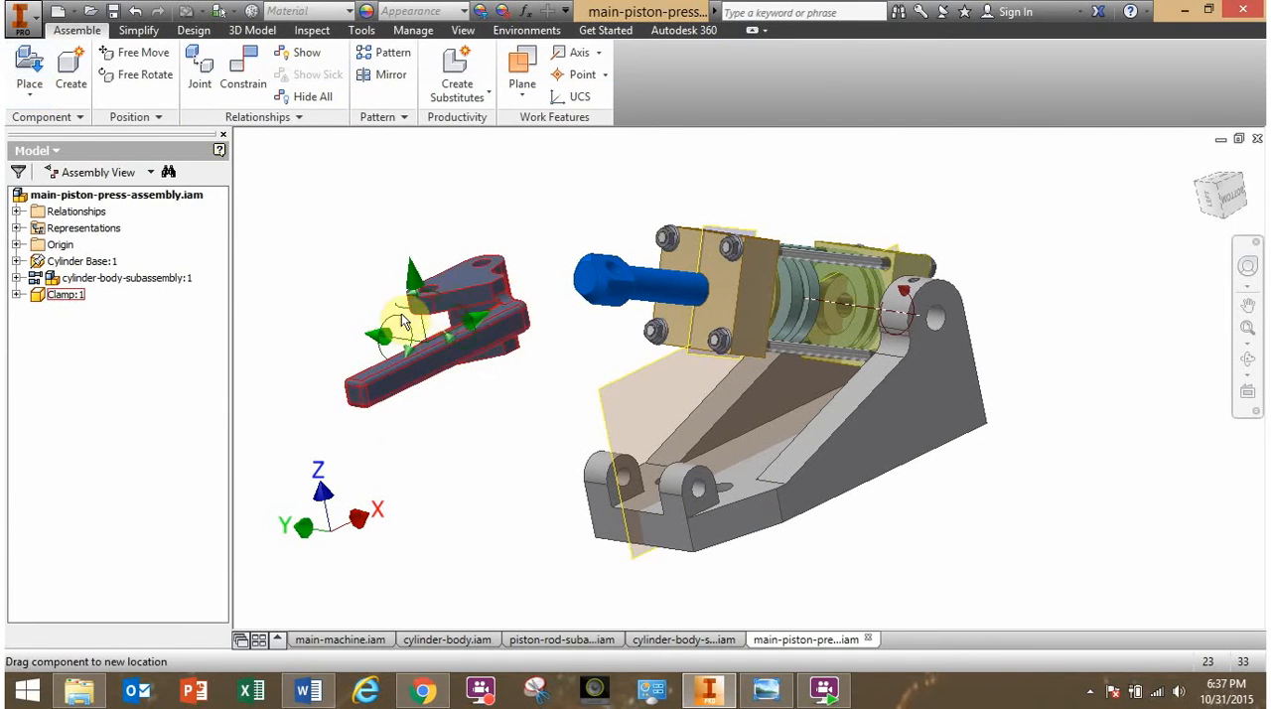
- Reposition the clamp and free-rotate it so its handle slopes upward away from the base and its lugs face the base's small lugs
drag(402, 315, 457, 343)
click(373, 254)
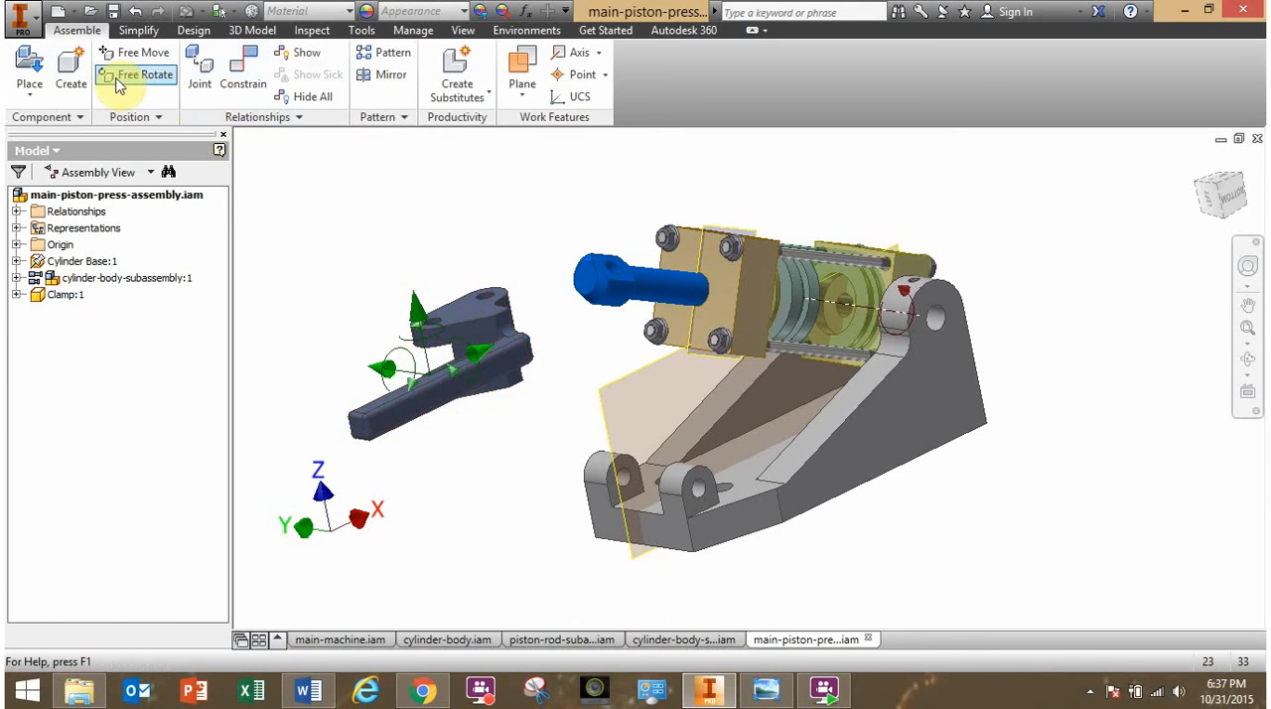
click(122, 80)
click(469, 362)
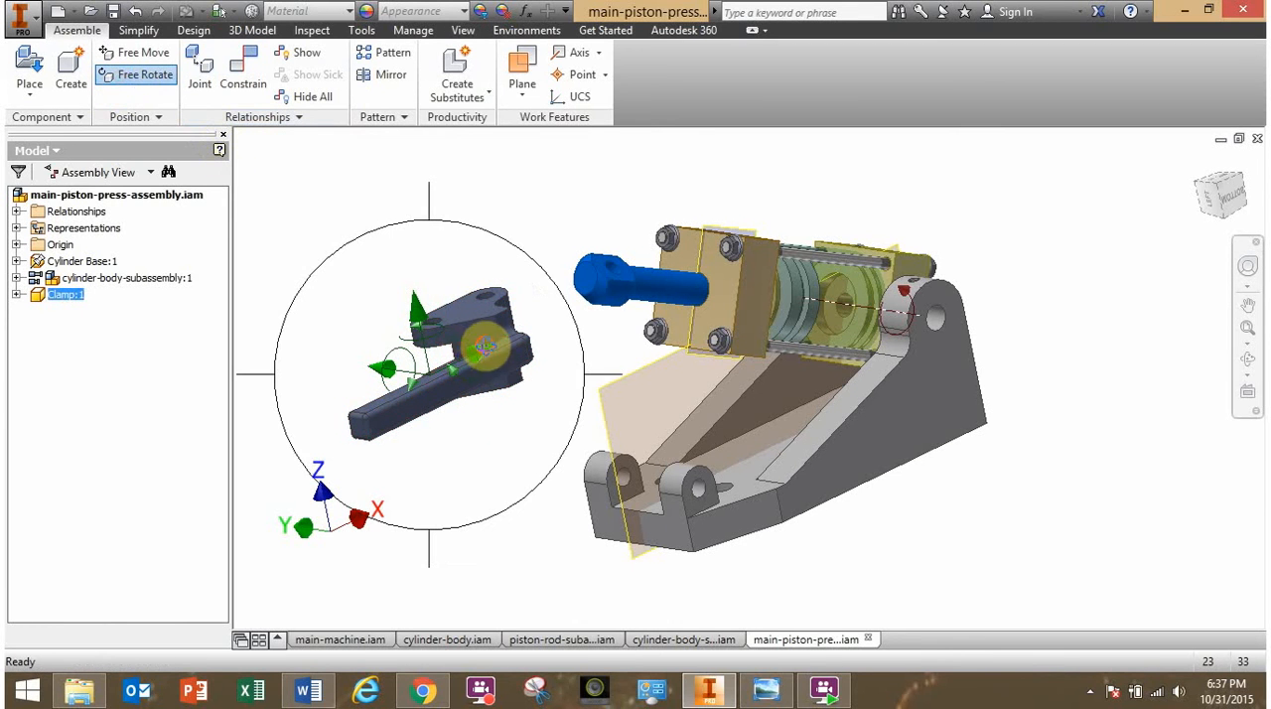
drag(475, 354, 542, 422)
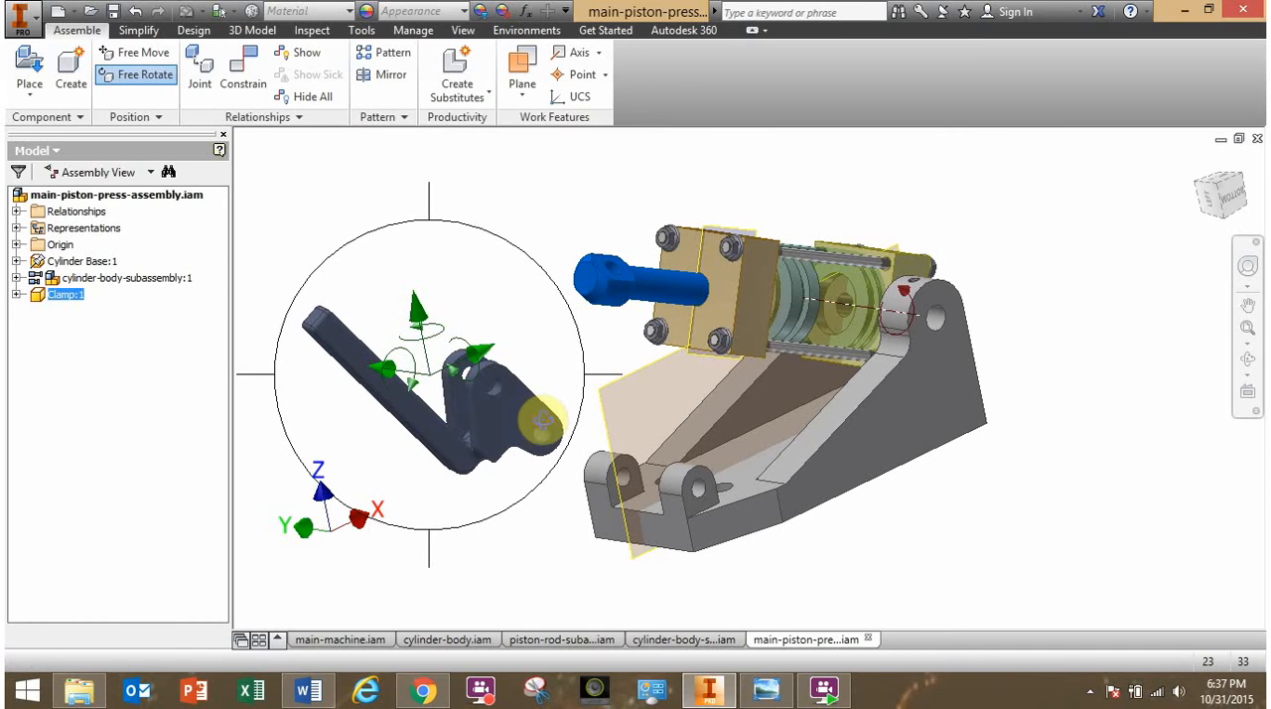
key(Escape)
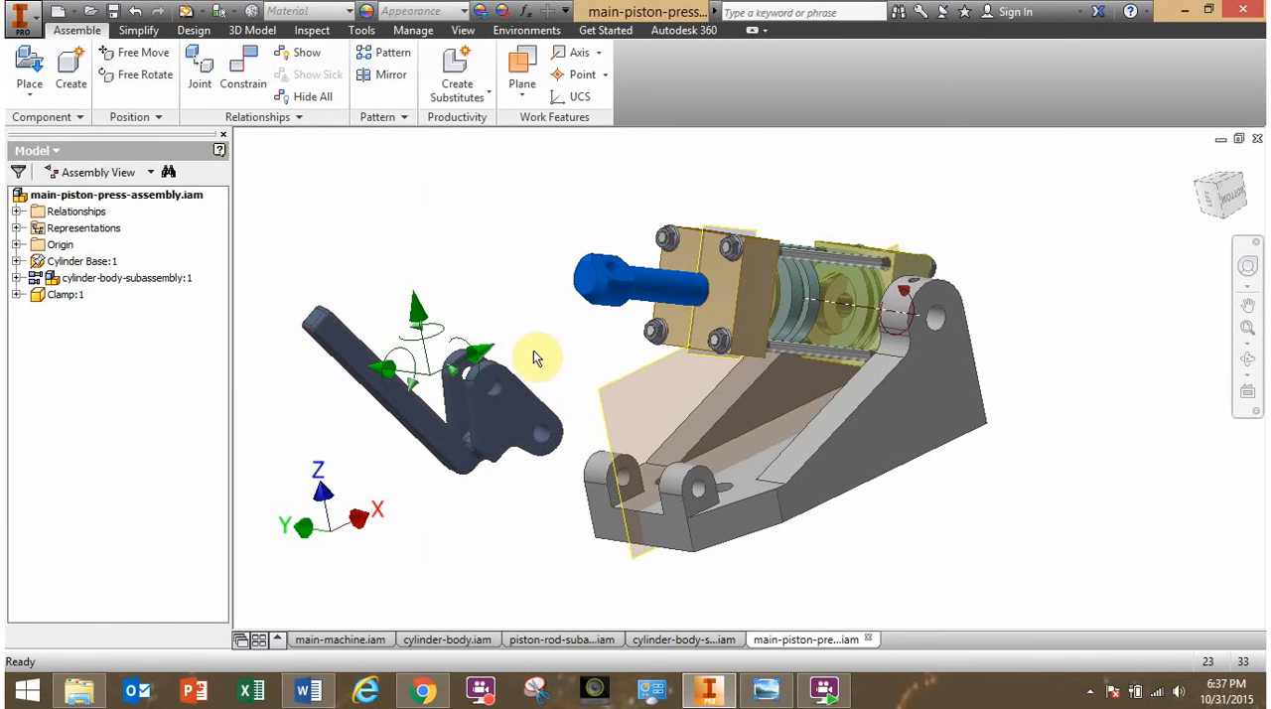
- Mate the axis of the clamp's lower hole to the hole axis of the base's small front lugs with 0 mm offset
click(250, 91)
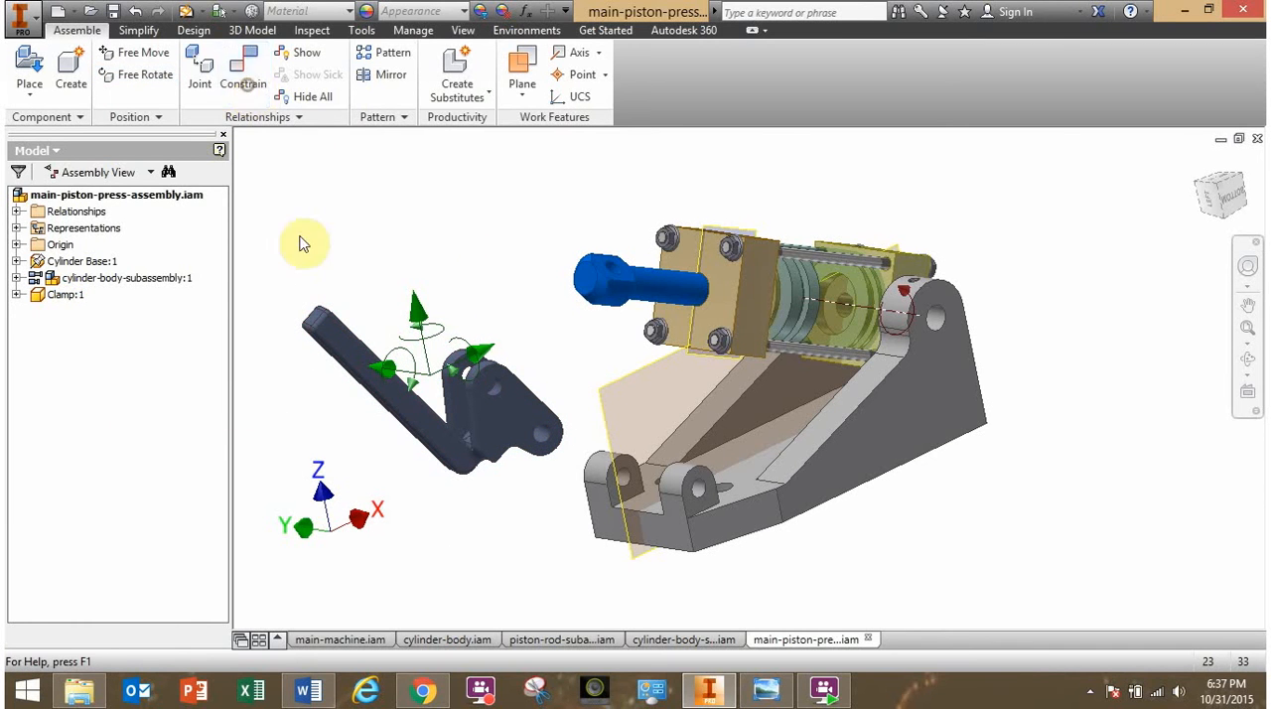
scroll(505, 533, up, 3)
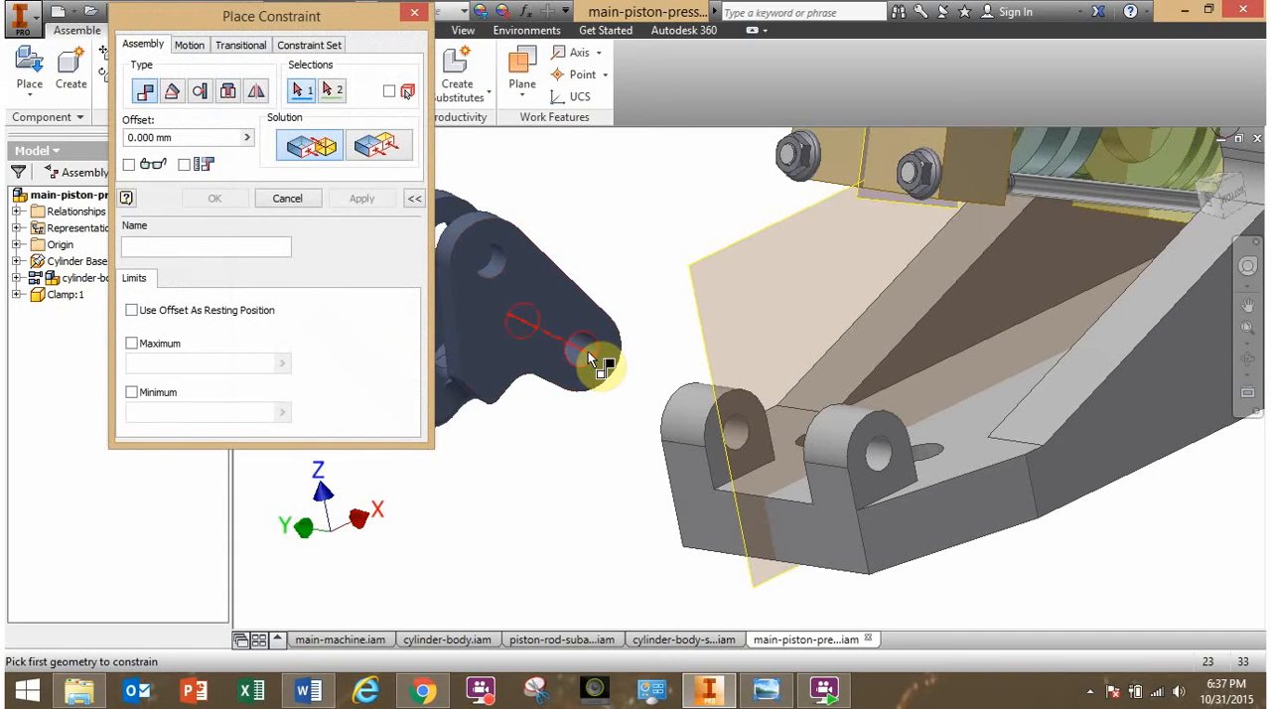
scroll(608, 505, down, 2)
scroll(744, 511, up, 2)
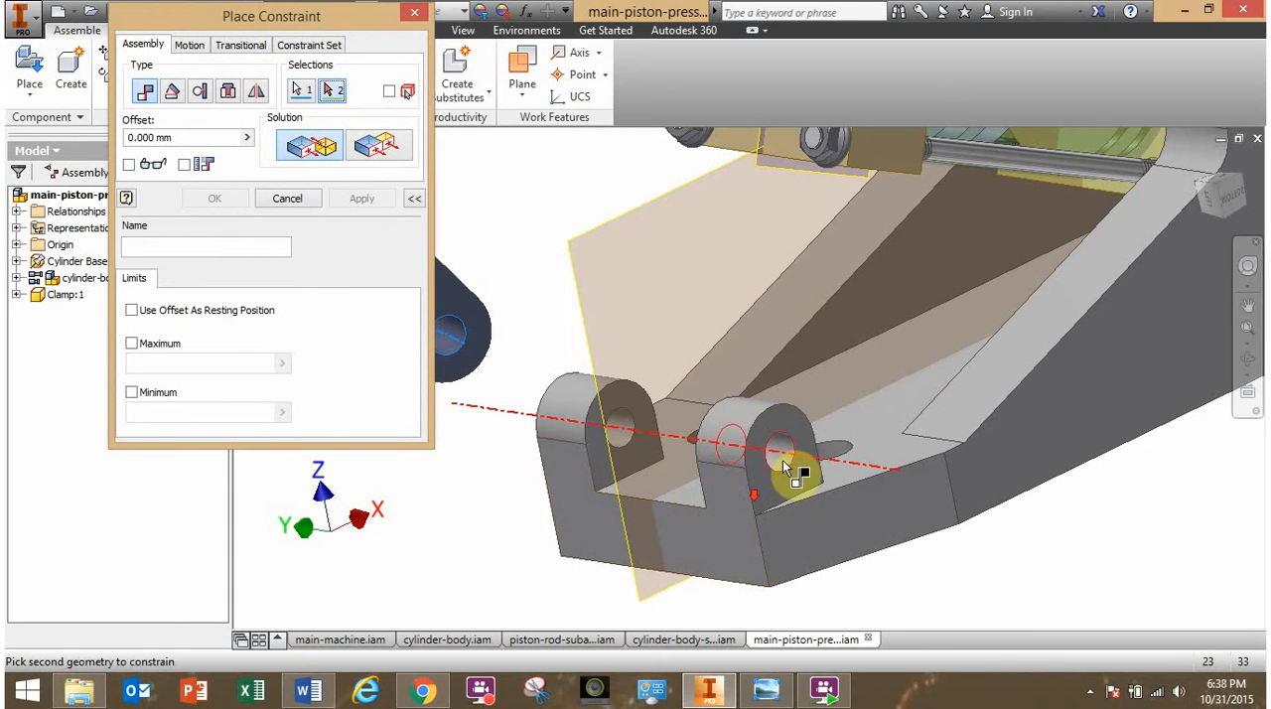
click(785, 457)
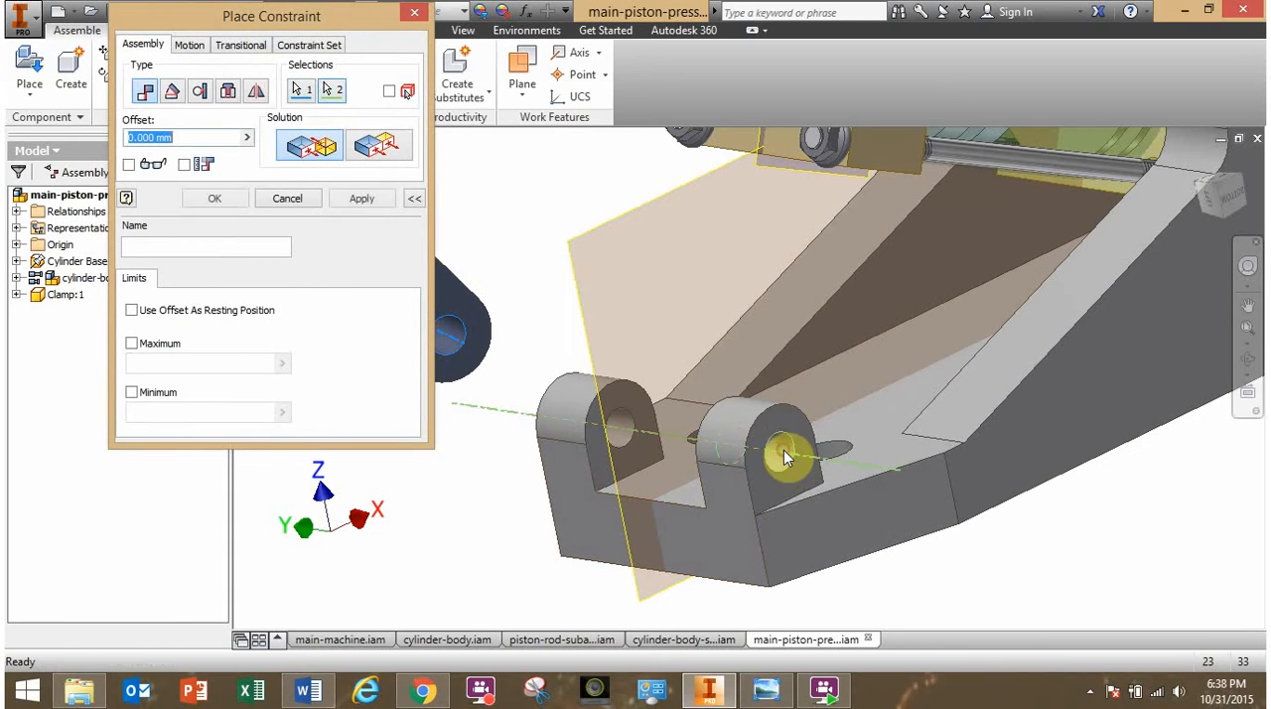
click(226, 205)
- Swing the clamp about the front lug axis and slide it along that axis to test its remaining motion
scroll(402, 431, down, 2)
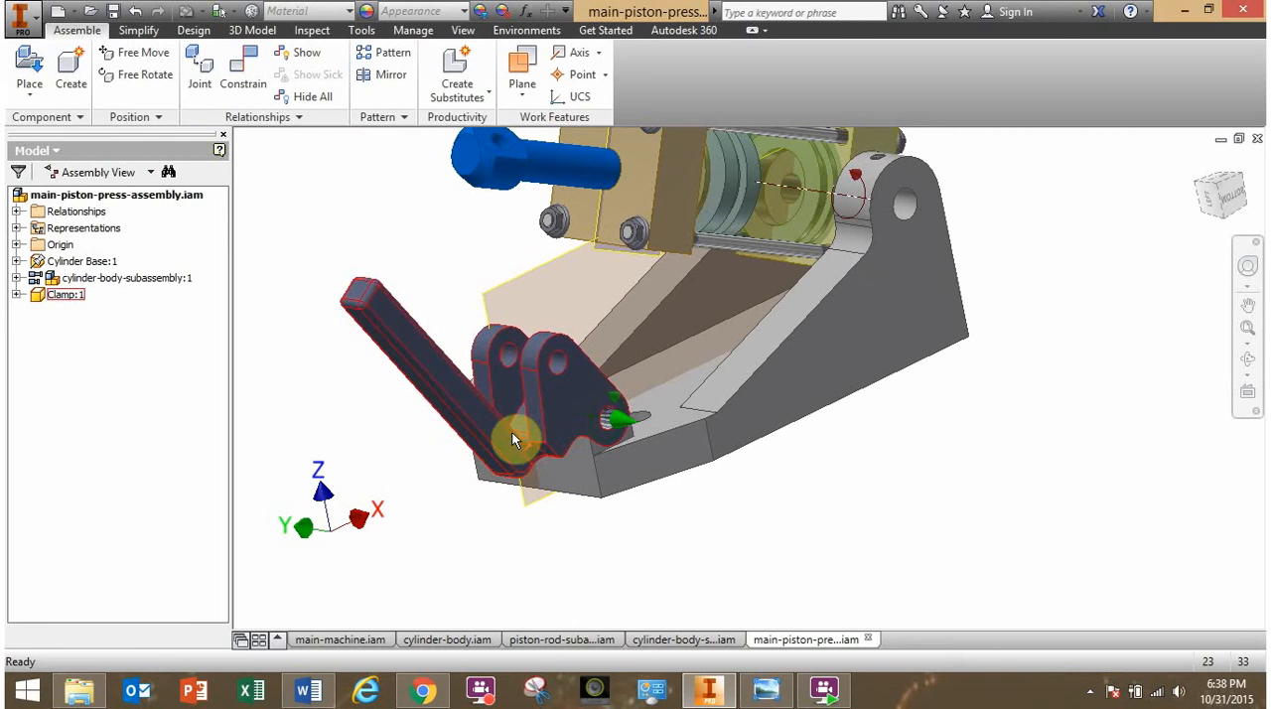
drag(513, 435, 538, 370)
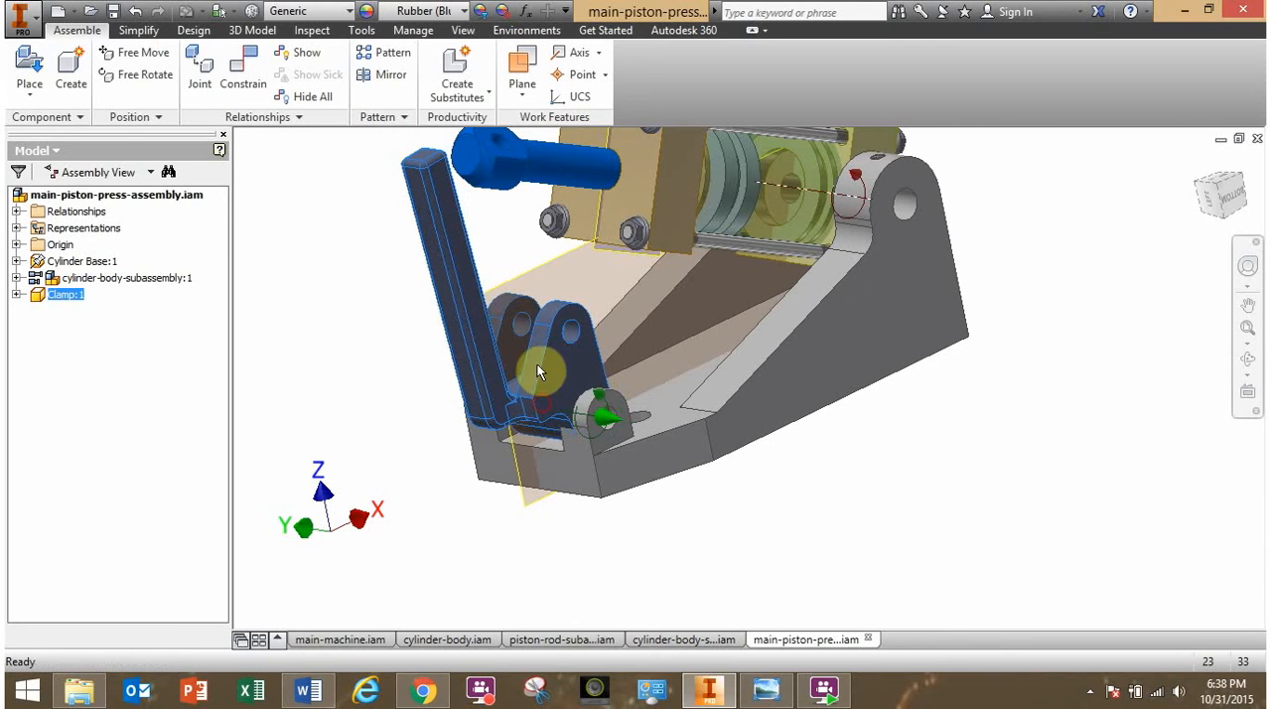
click(403, 357)
shift+middle_drag(428, 387, 406, 406)
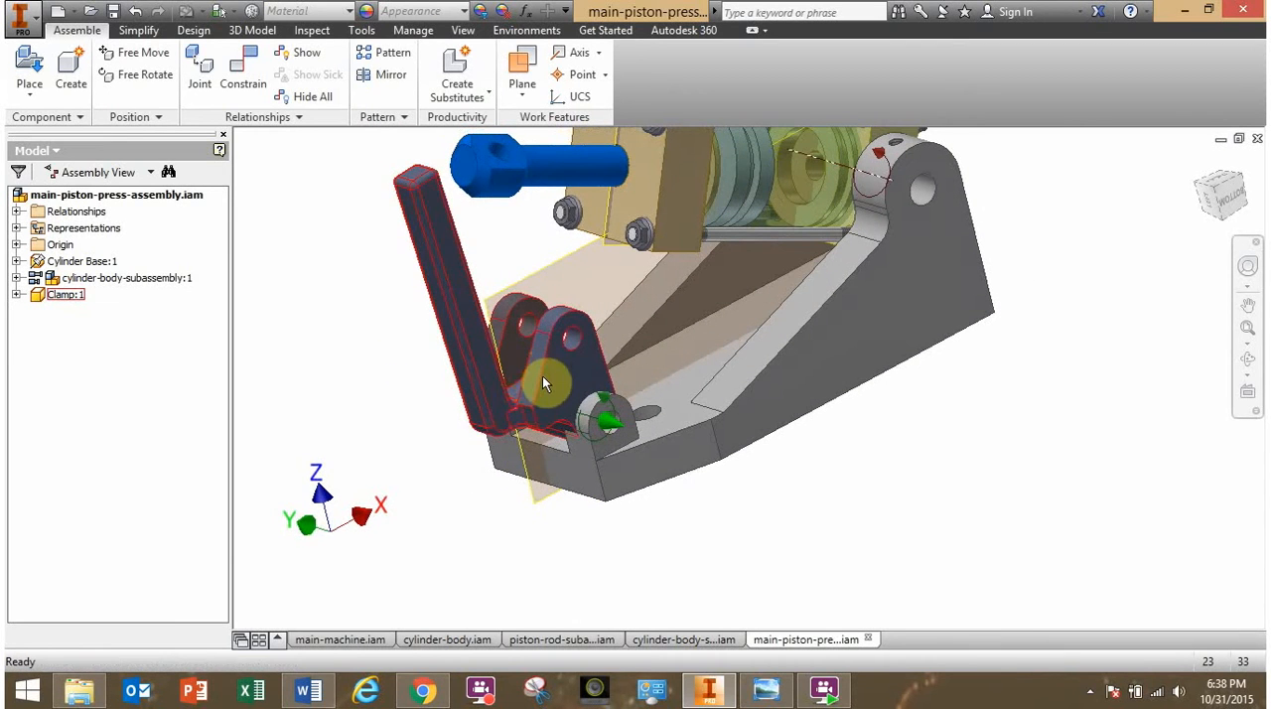
shift+middle_drag(486, 413, 535, 408)
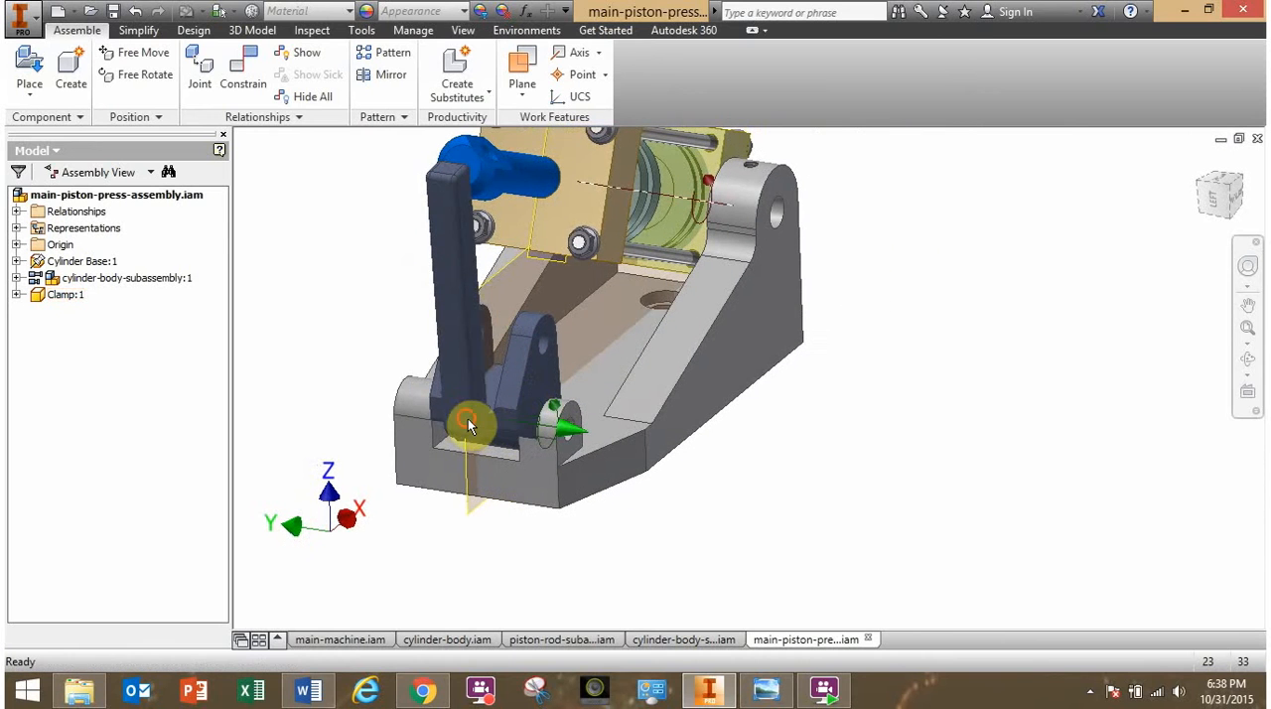
drag(446, 409, 344, 431)
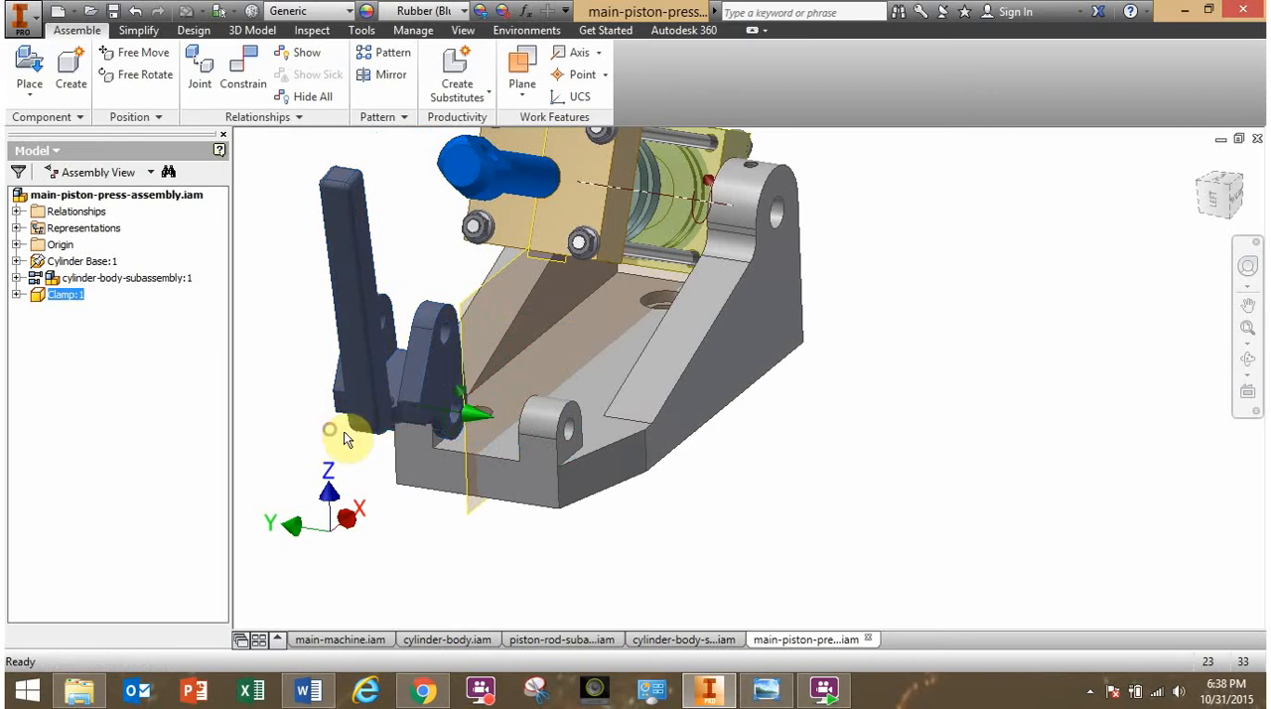
shift+middle_drag(344, 431, 420, 388)
- Mate the axis of the piston rod's end hole to the clamp's upper hole axis with 0 mm offset
shift+middle_drag(478, 284, 471, 285)
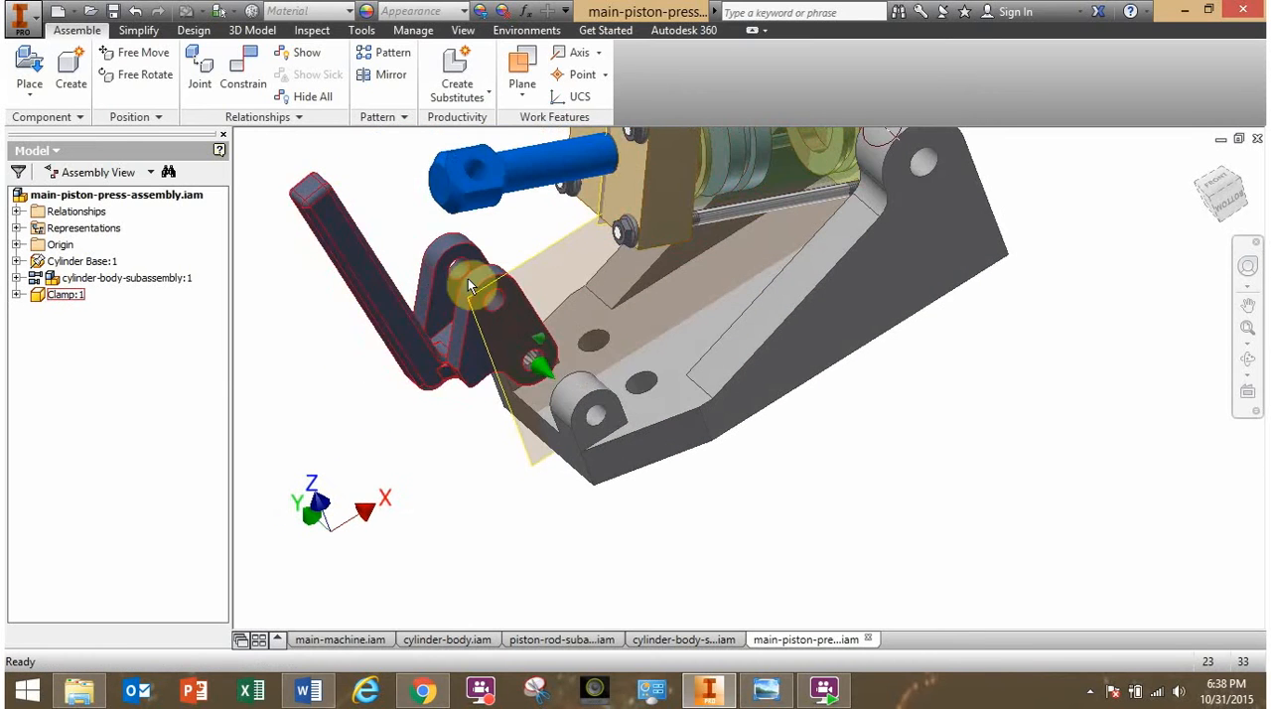
scroll(476, 185, down, 3)
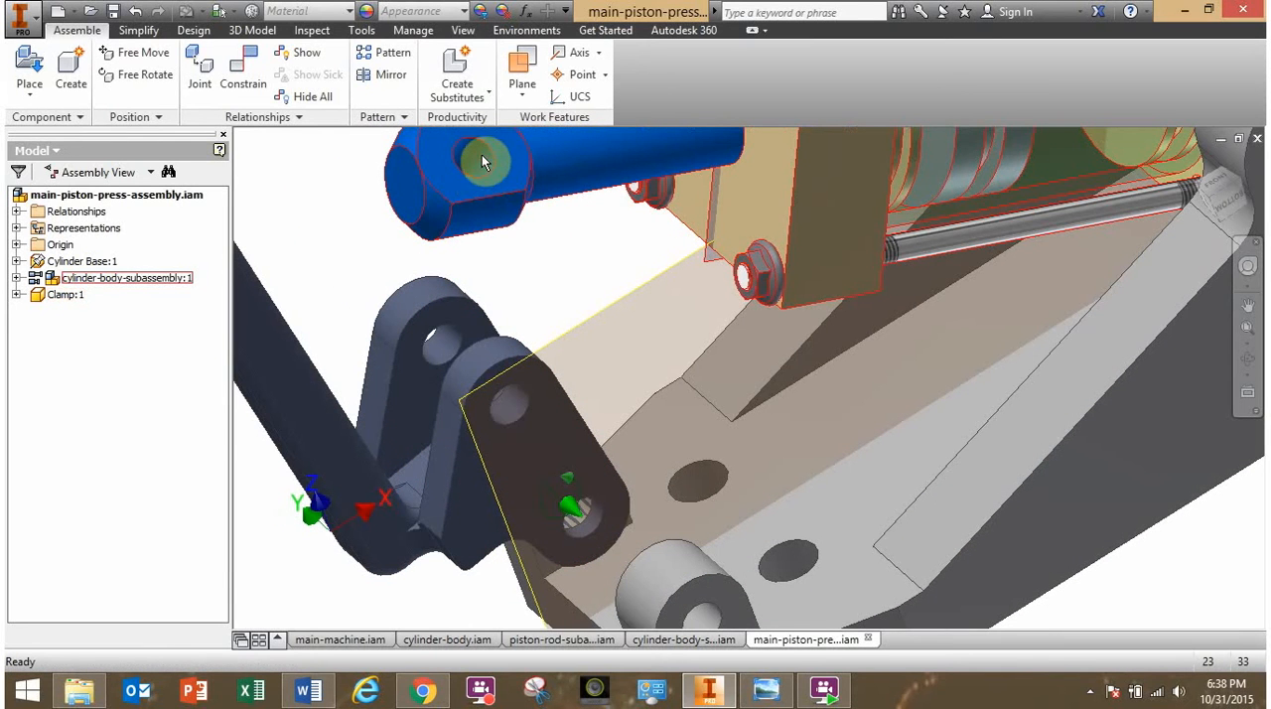
scroll(373, 268, up, 3)
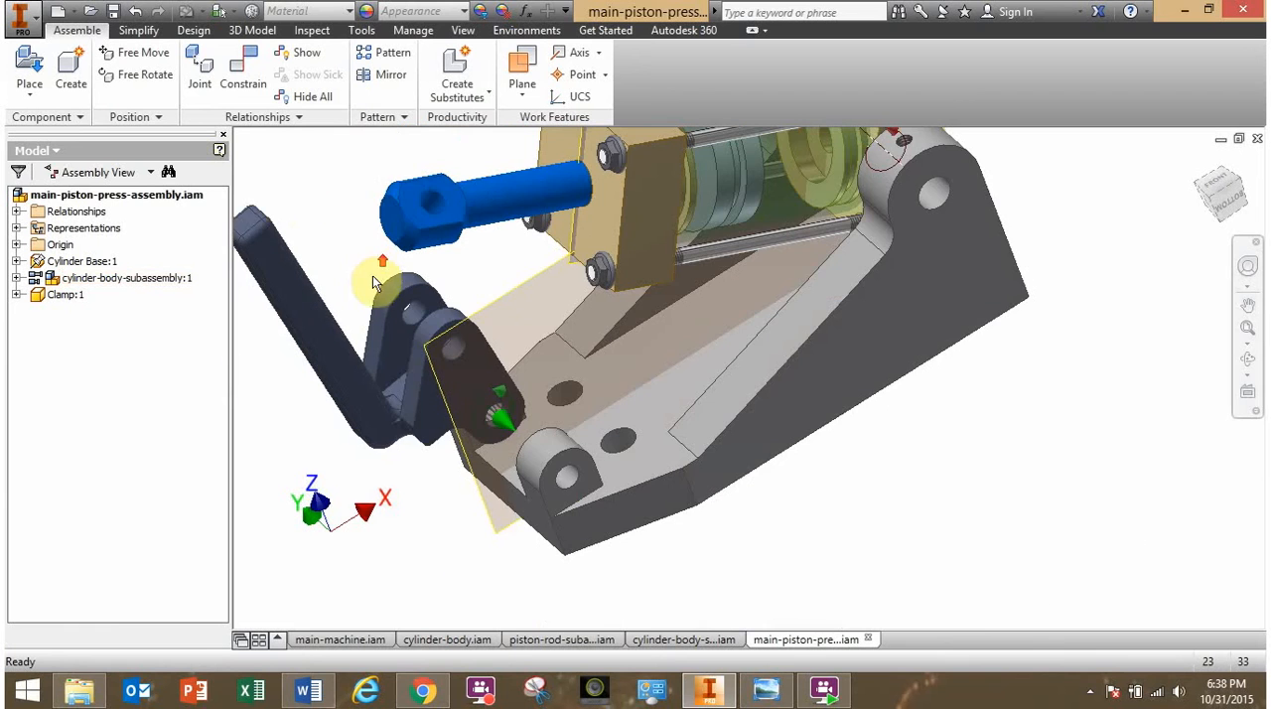
shift+middle_drag(368, 296, 349, 266)
middle_drag(349, 267, 463, 302)
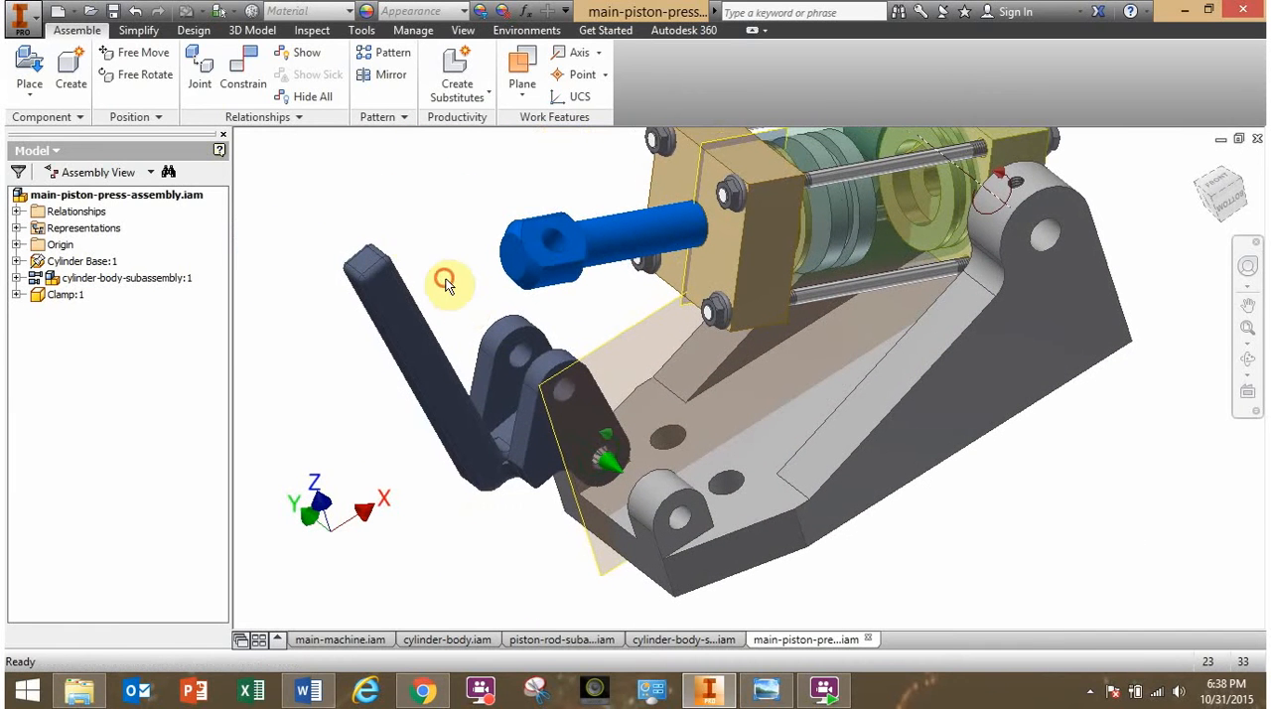
click(239, 85)
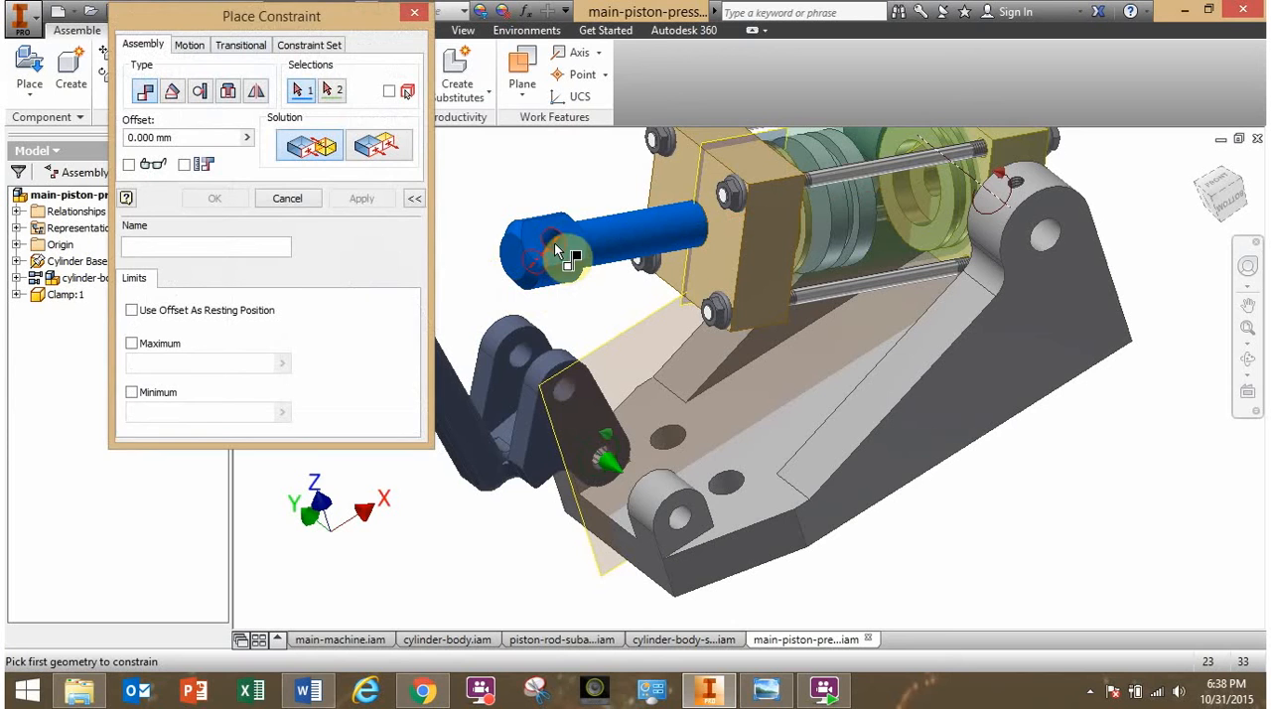
click(515, 368)
scroll(522, 369, up, 3)
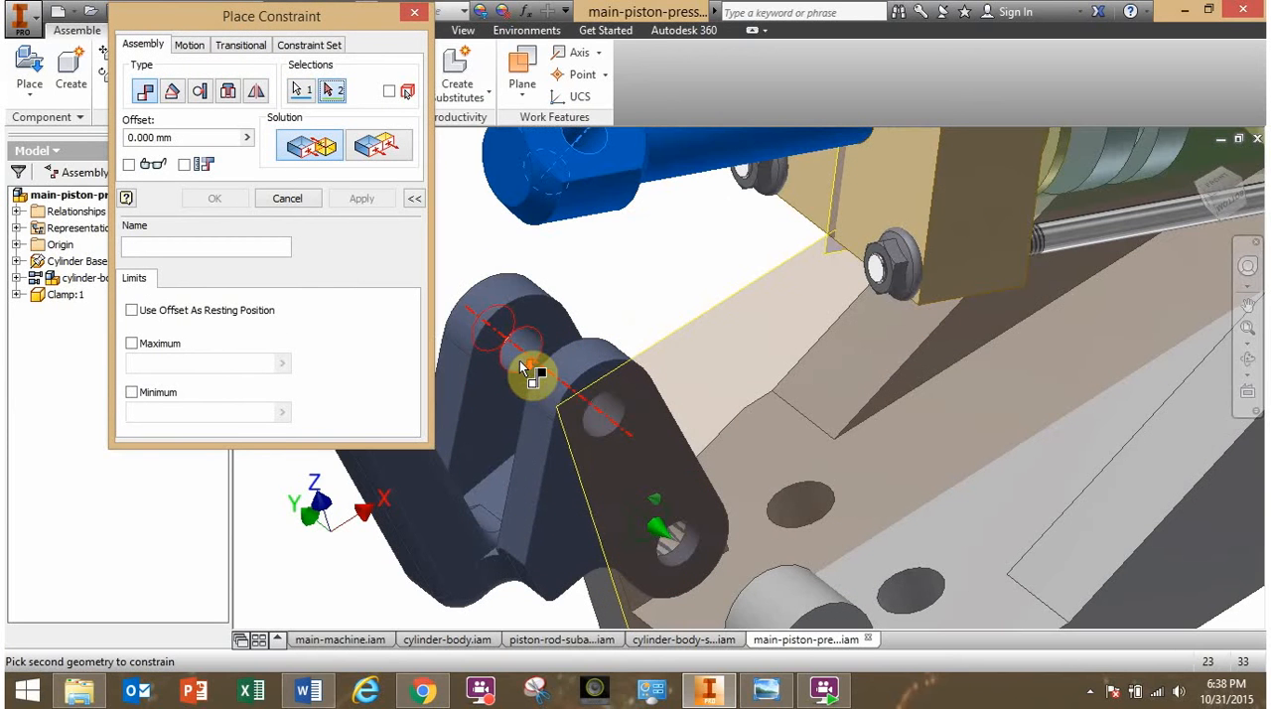
click(522, 353)
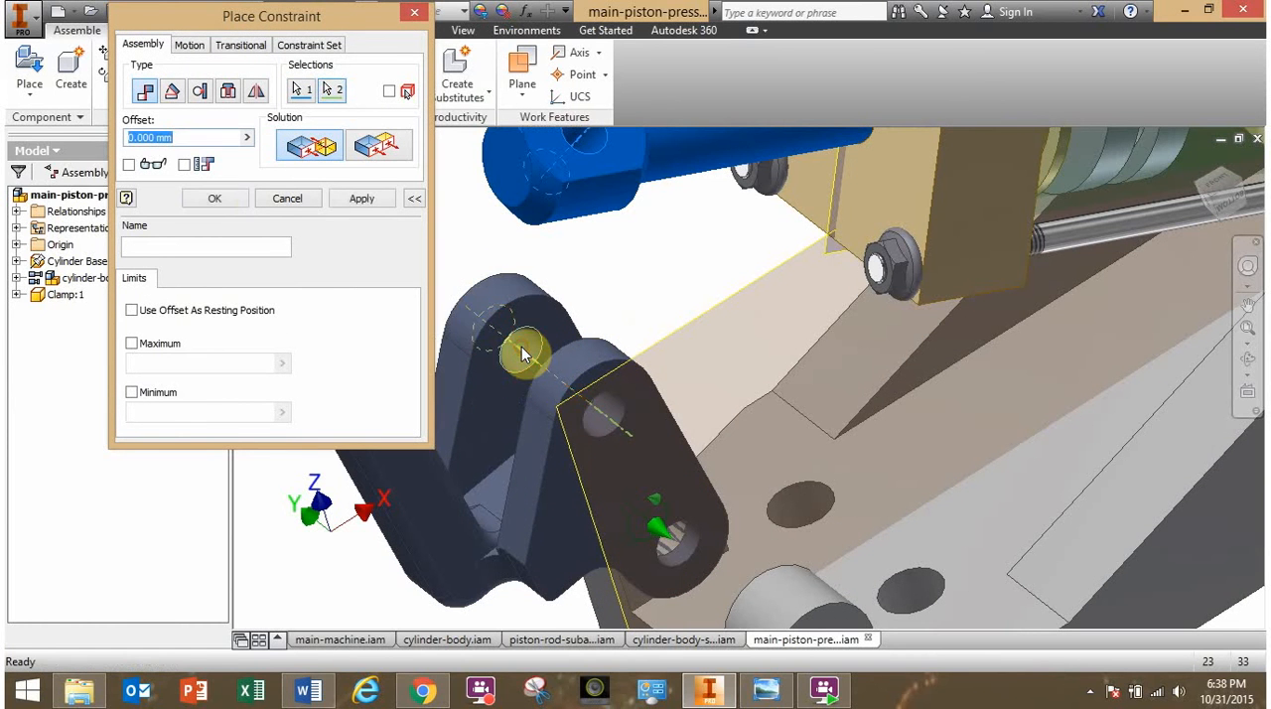
click(211, 204)
scroll(320, 314, down, 3)
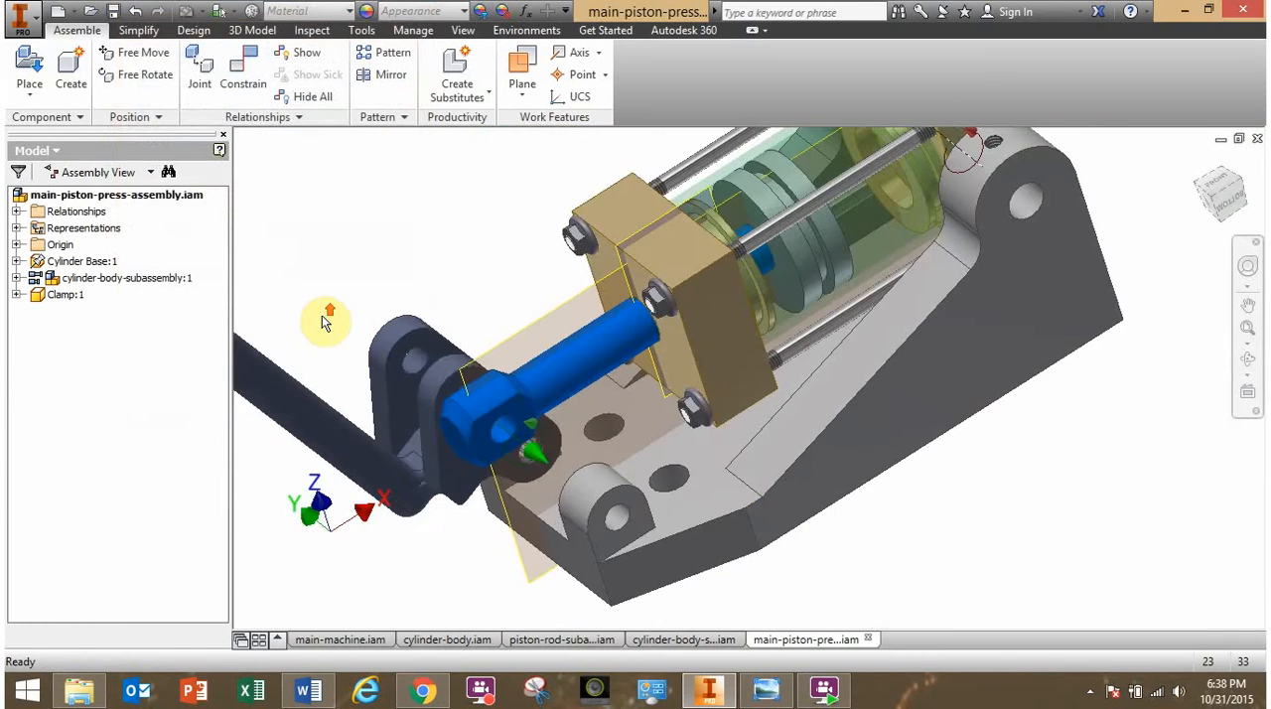
- Swing the clamp back and forth to test how it drives the piston rod and cylinder
shift+middle_drag(337, 398, 380, 385)
drag(383, 463, 566, 542)
click(358, 376)
shift+middle_drag(358, 376, 320, 375)
drag(498, 465, 337, 402)
- Show the XY origin plane of the clamp in the assembly
click(68, 298)
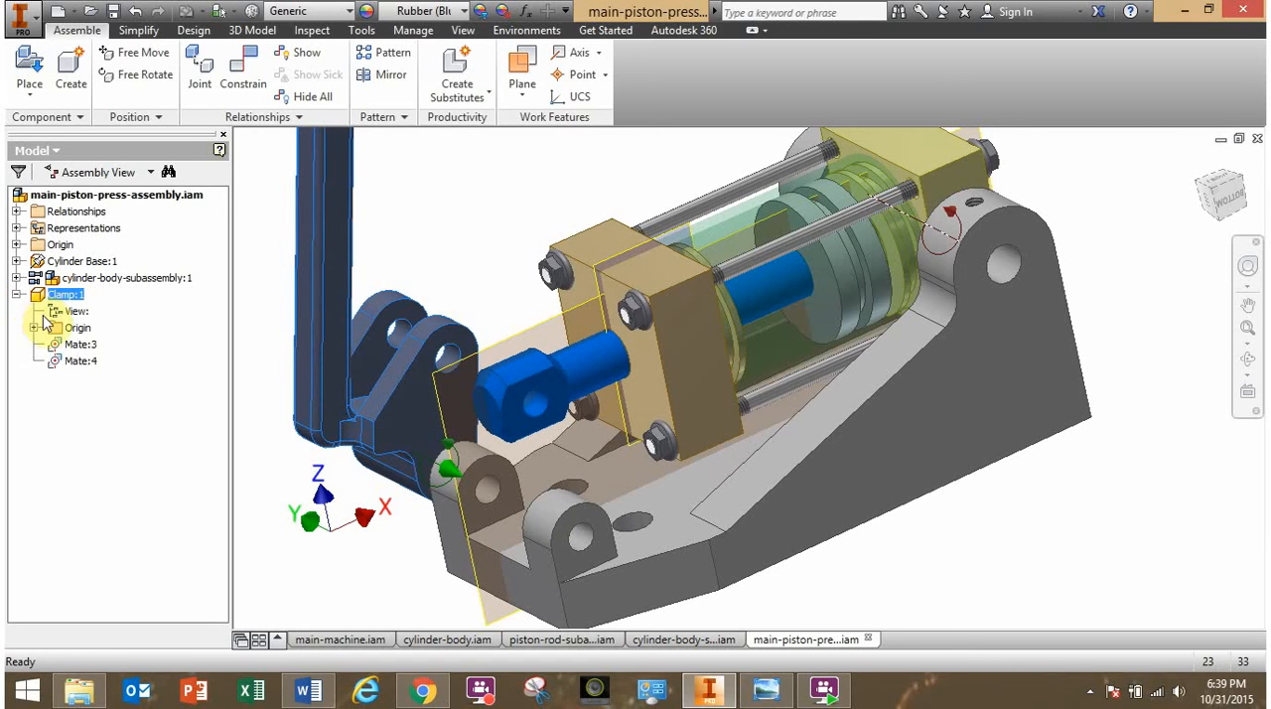
click(34, 328)
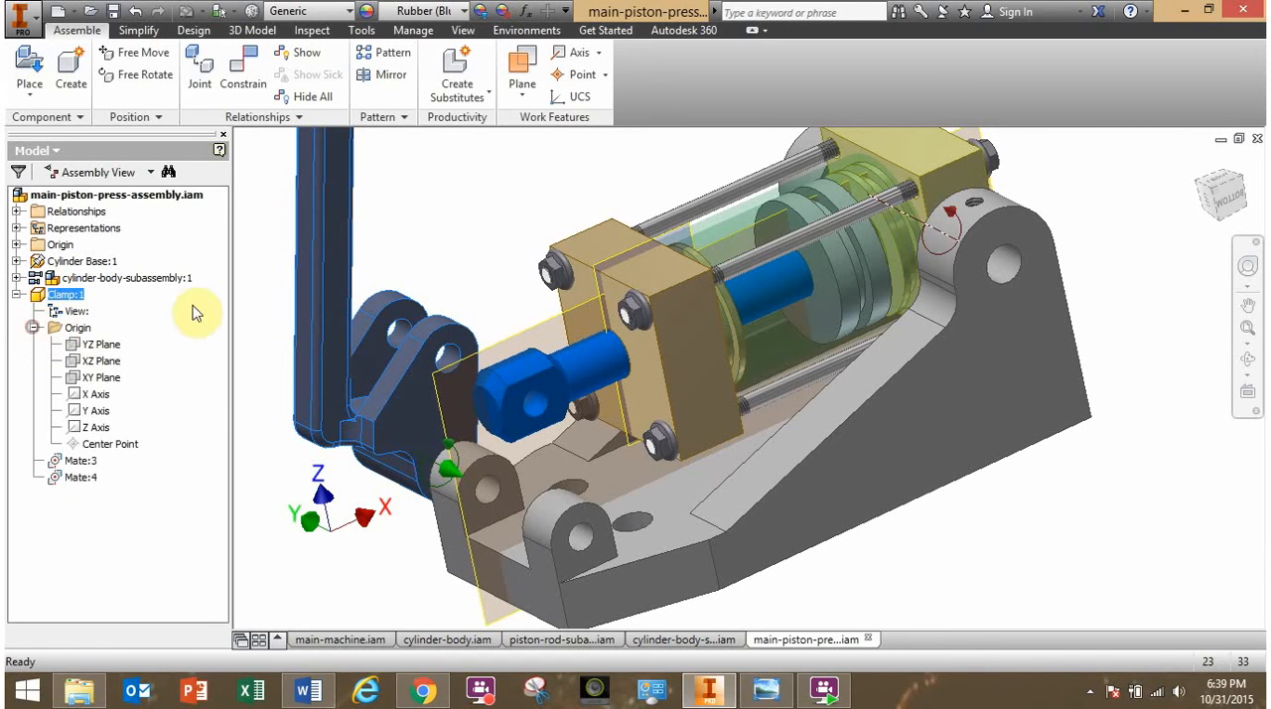
click(257, 265)
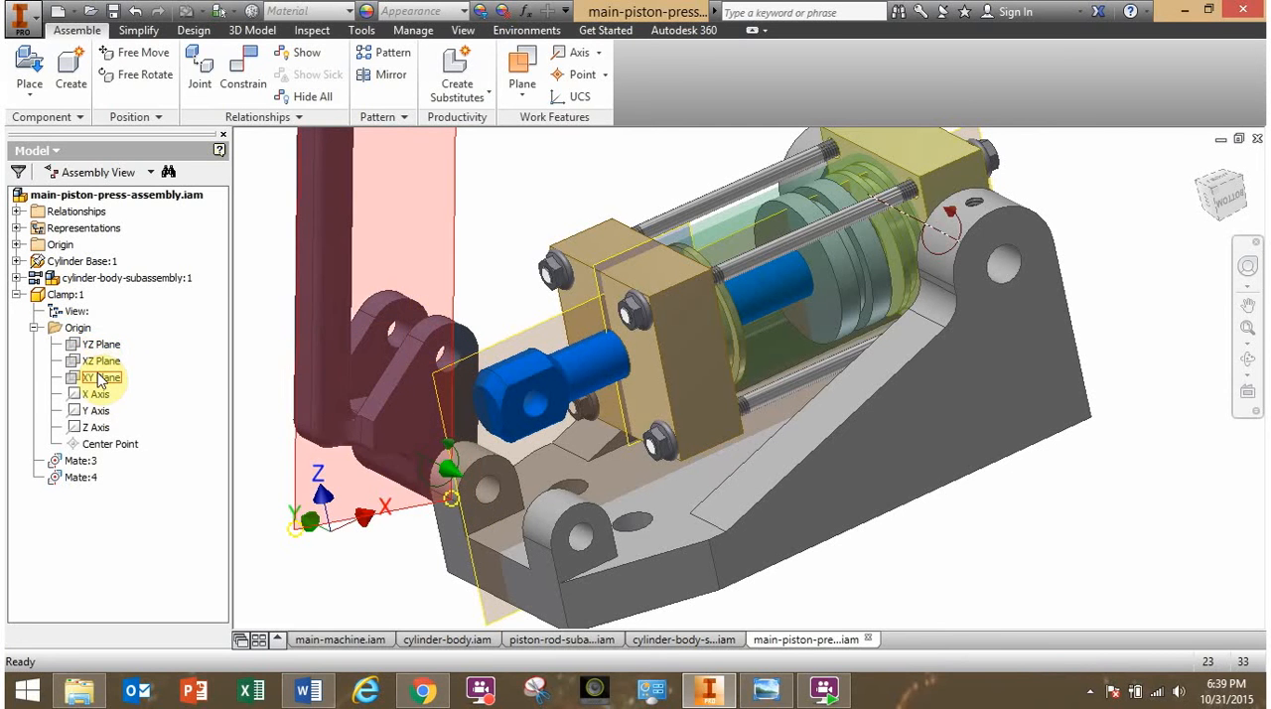
right_click(99, 378)
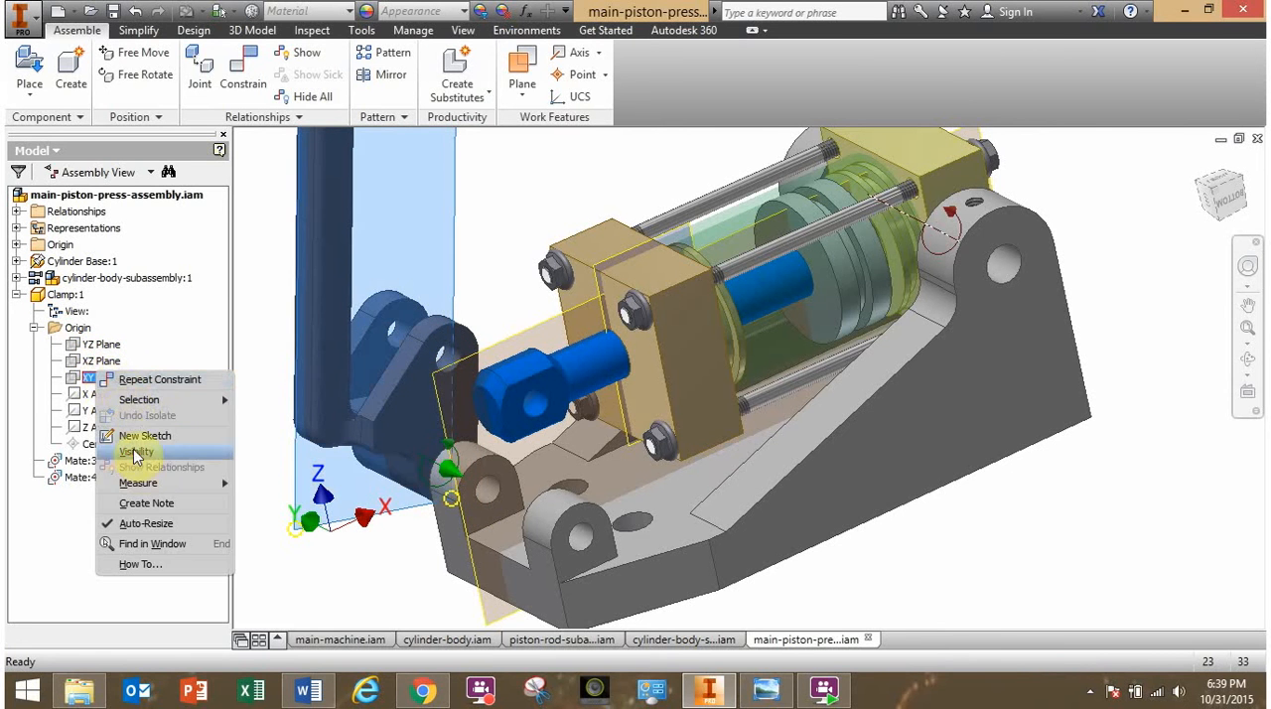
click(127, 453)
- Mate the clamp's XY plane to the lengthwise middle plane of the cylinder base with 0 mm offset
shift+middle_drag(268, 415, 394, 391)
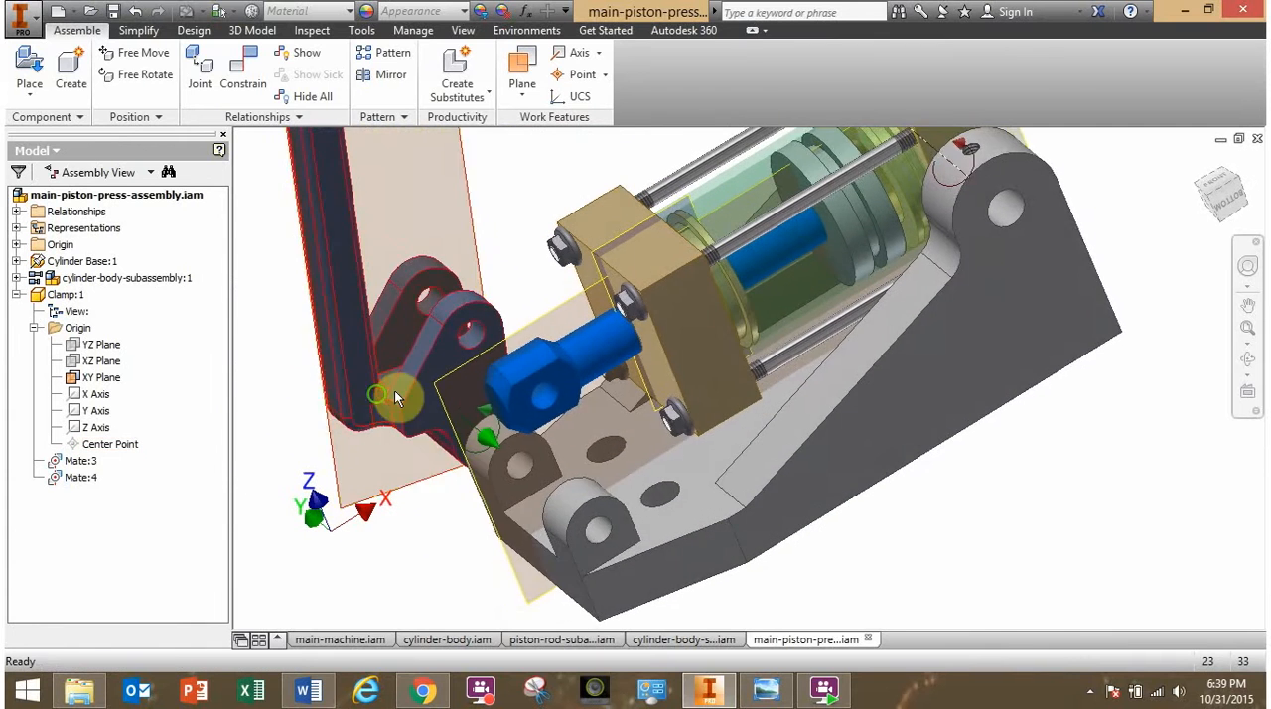
click(238, 76)
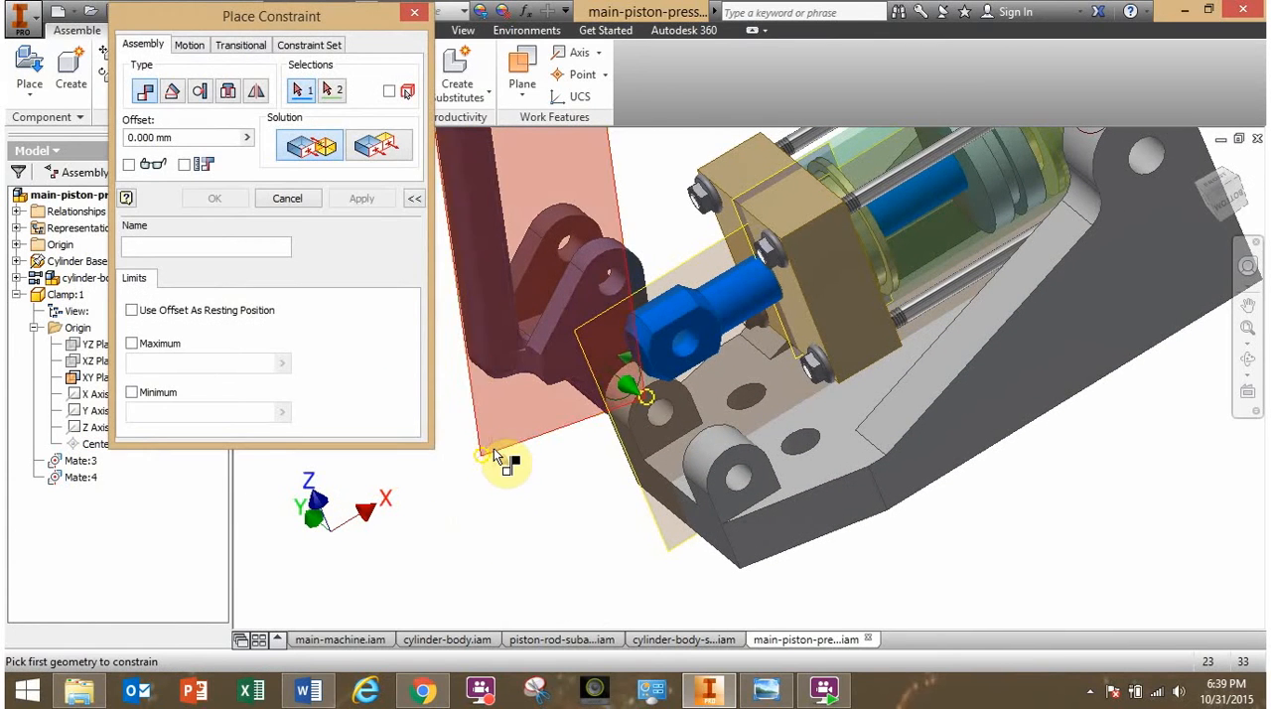
click(496, 455)
shift+middle_drag(567, 608, 616, 541)
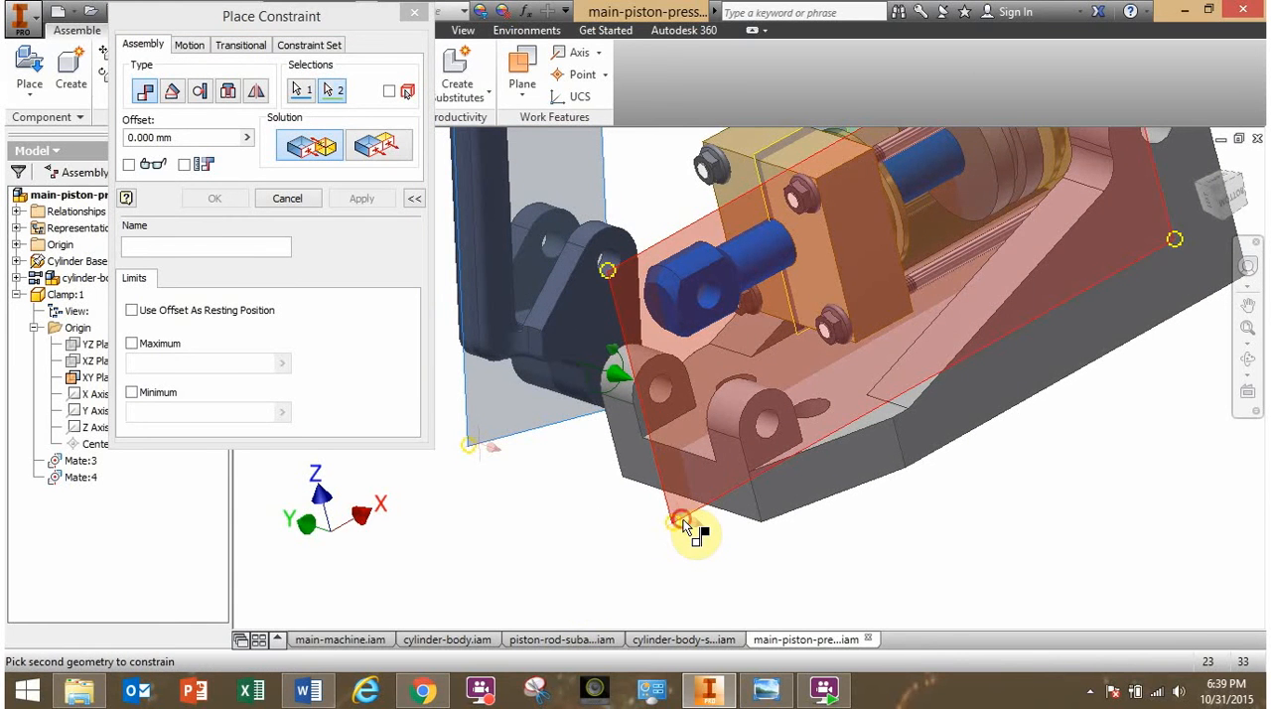
click(683, 527)
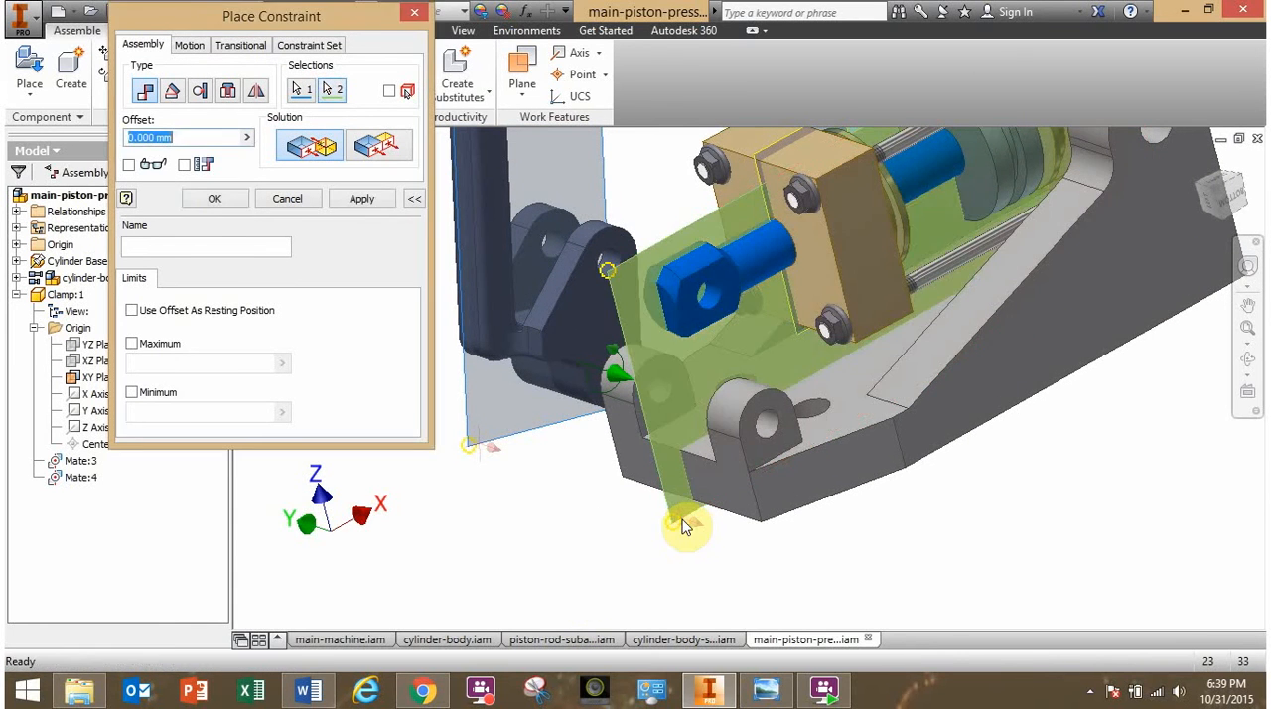
click(214, 198)
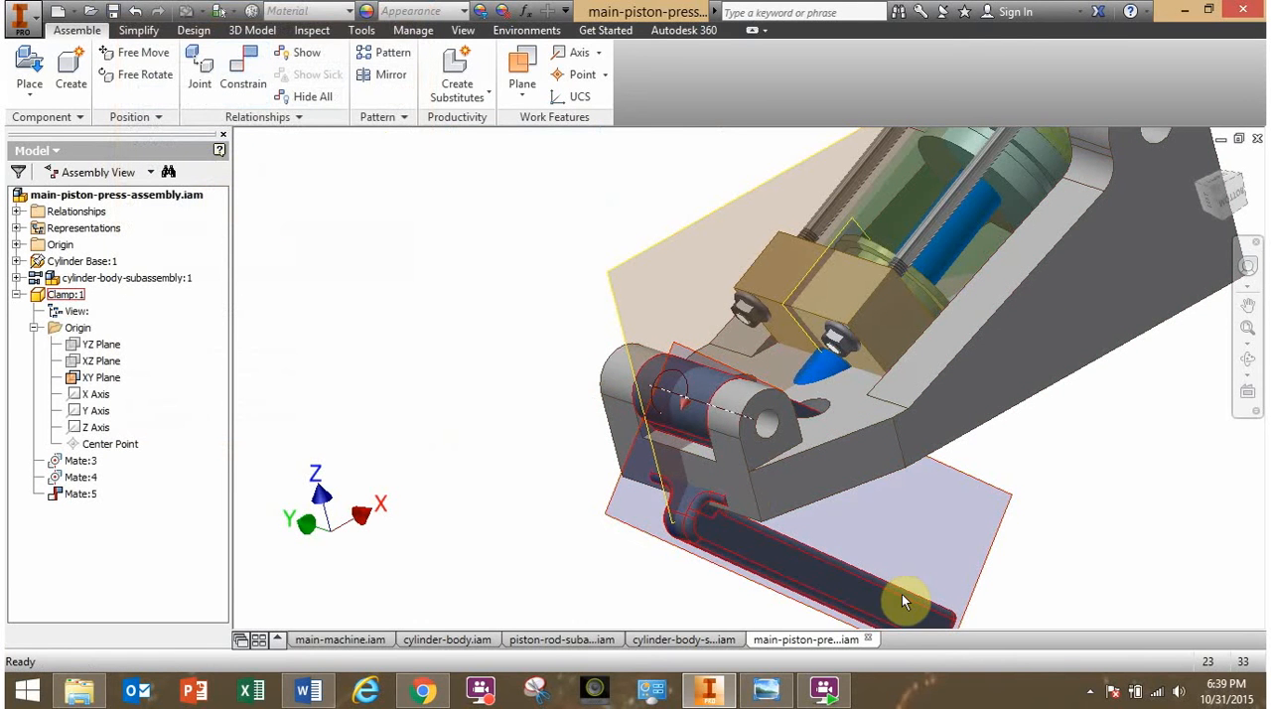
- Swing the clamp around the front lug axis up above the base to test the centred position
drag(911, 610, 504, 474)
drag(475, 398, 595, 212)
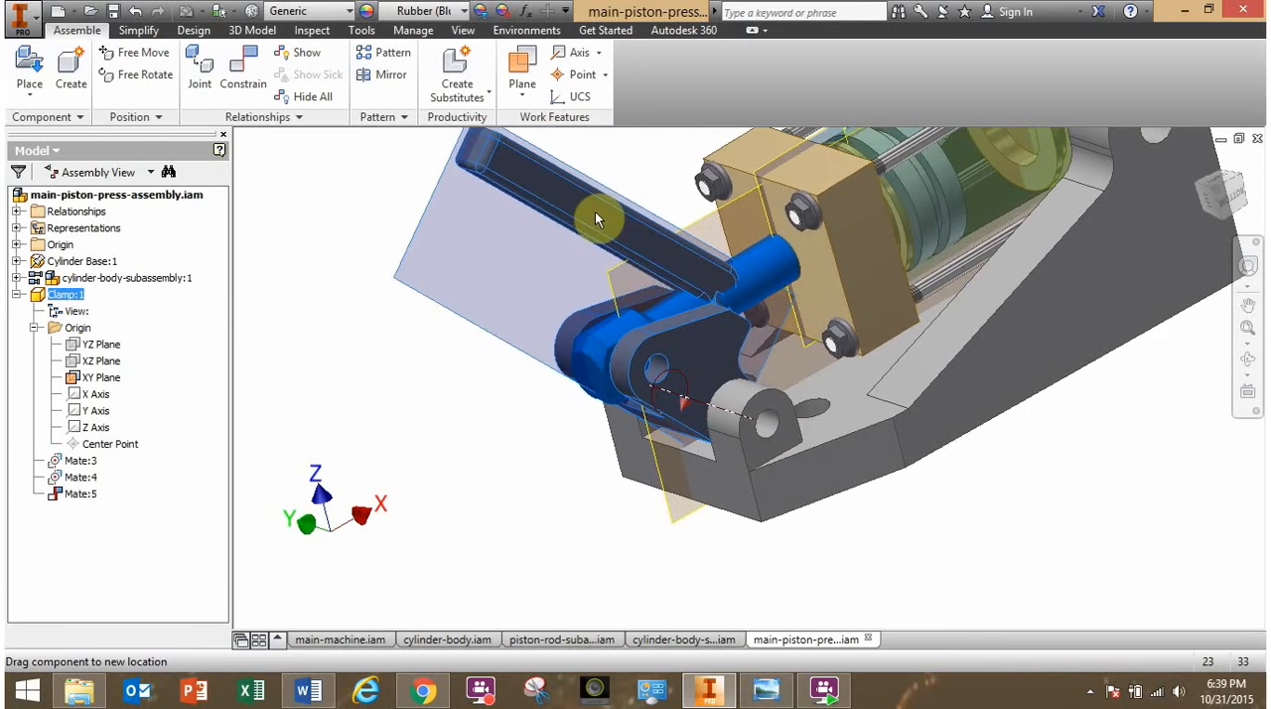
click(456, 468)
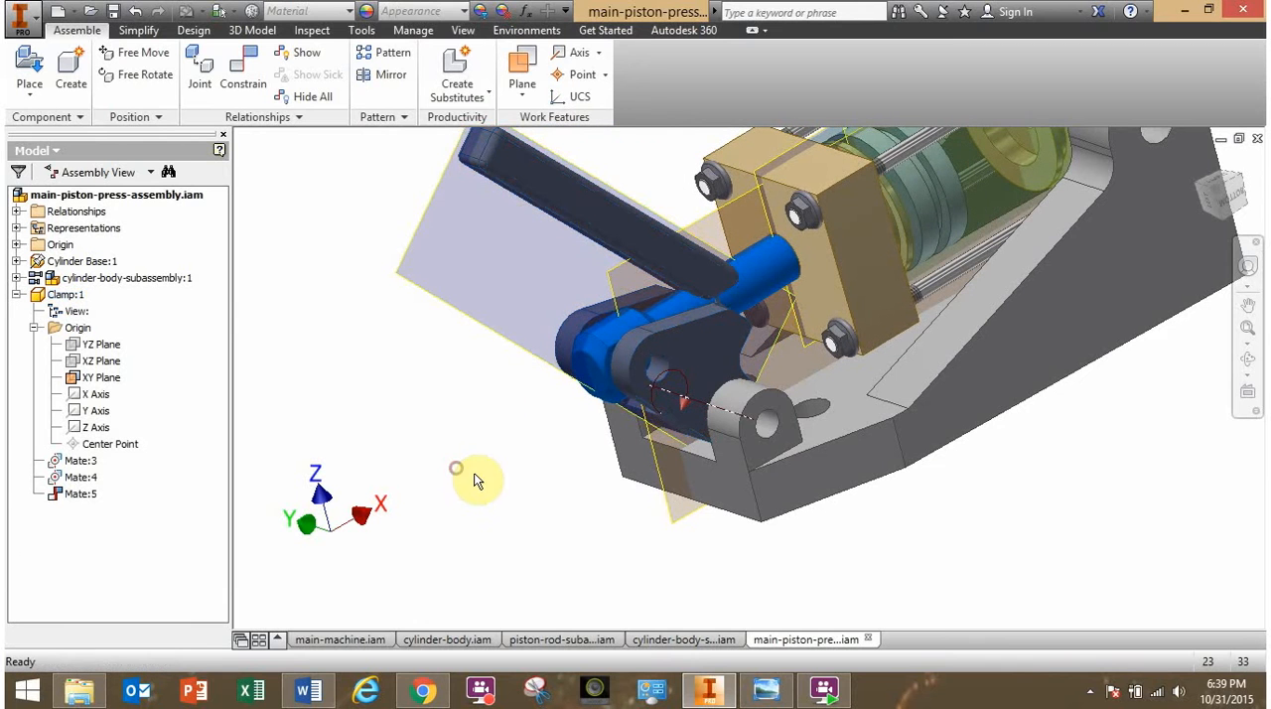
- Edit the clamp's plane-to-plane mate and change its solution to Flush
click(79, 496)
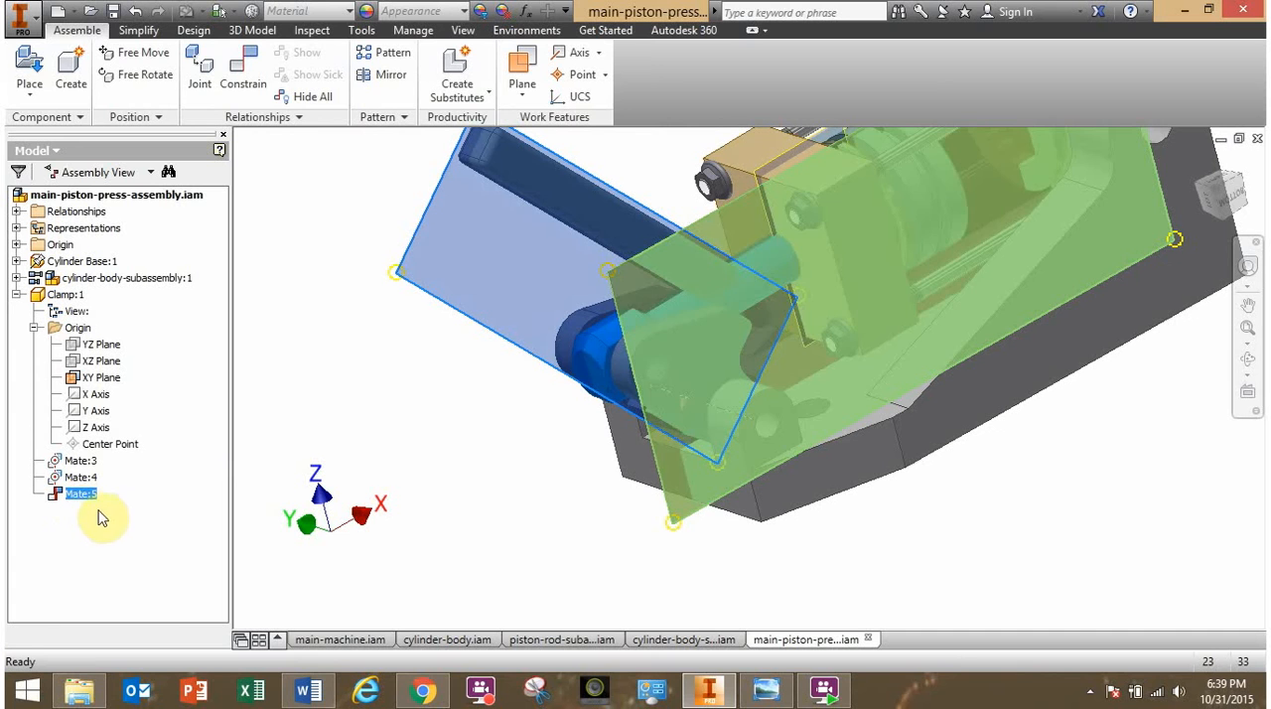
click(83, 495)
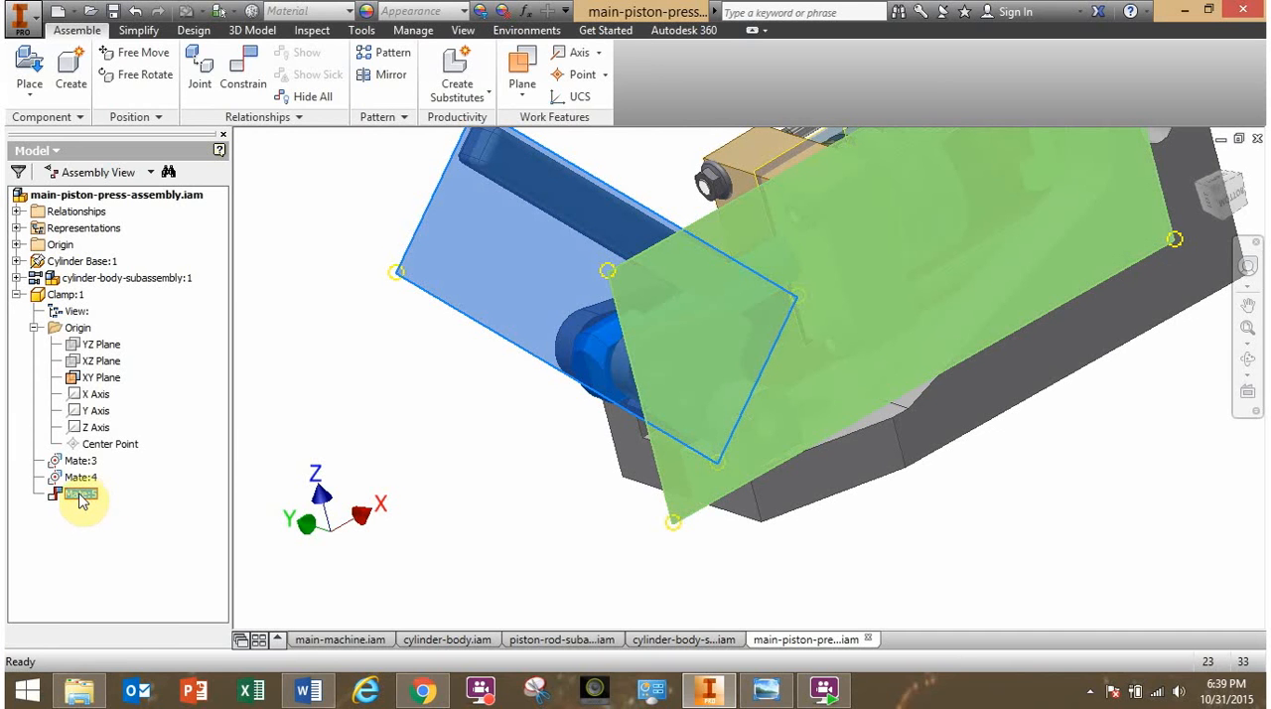
right_click(79, 501)
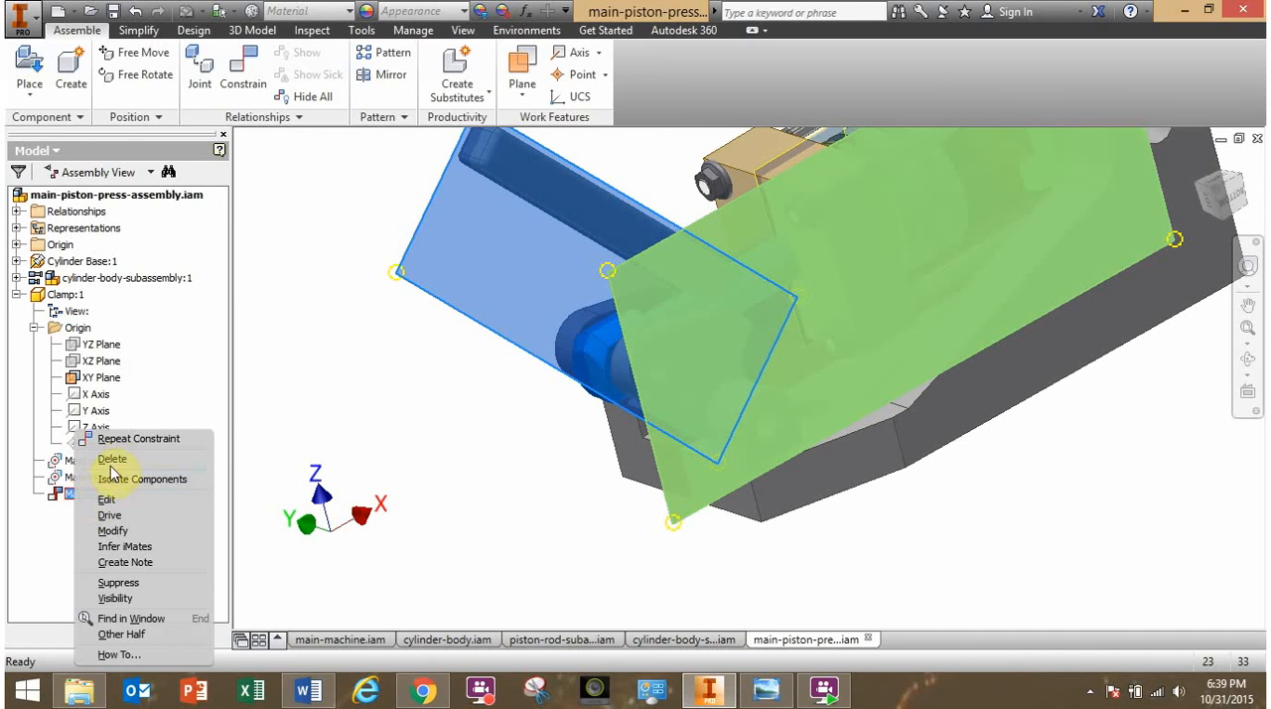
click(110, 501)
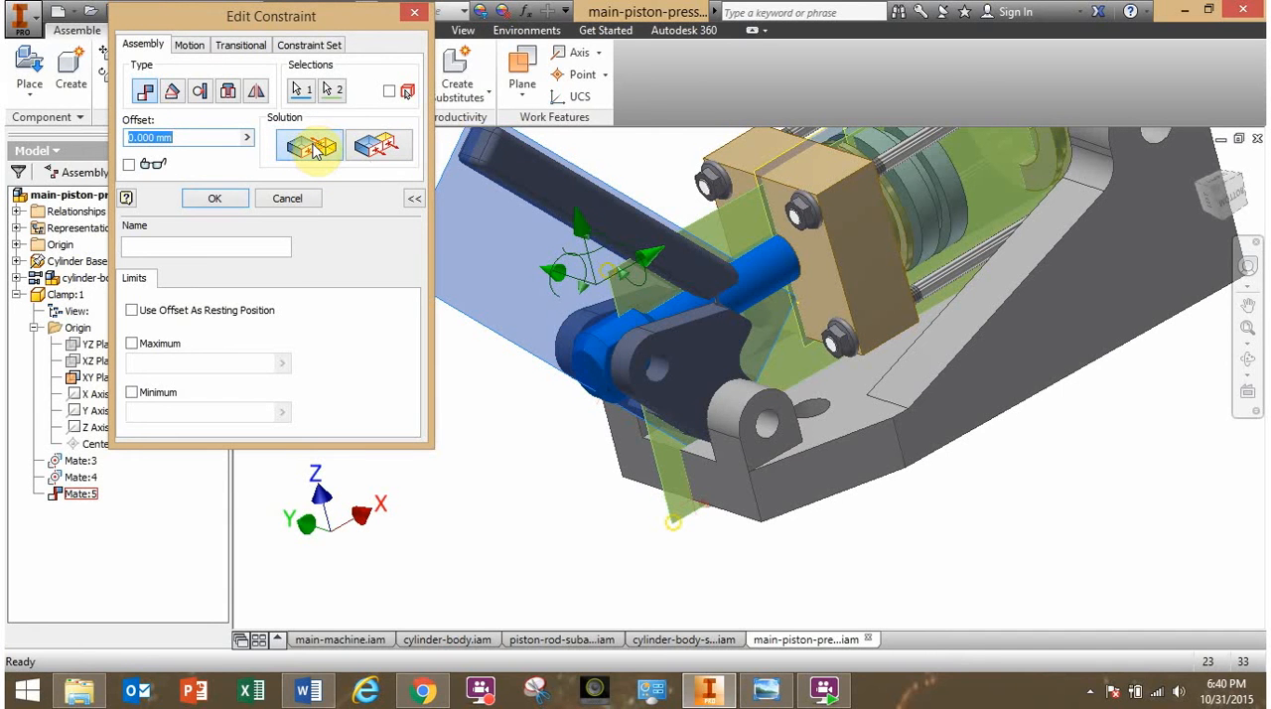
click(383, 149)
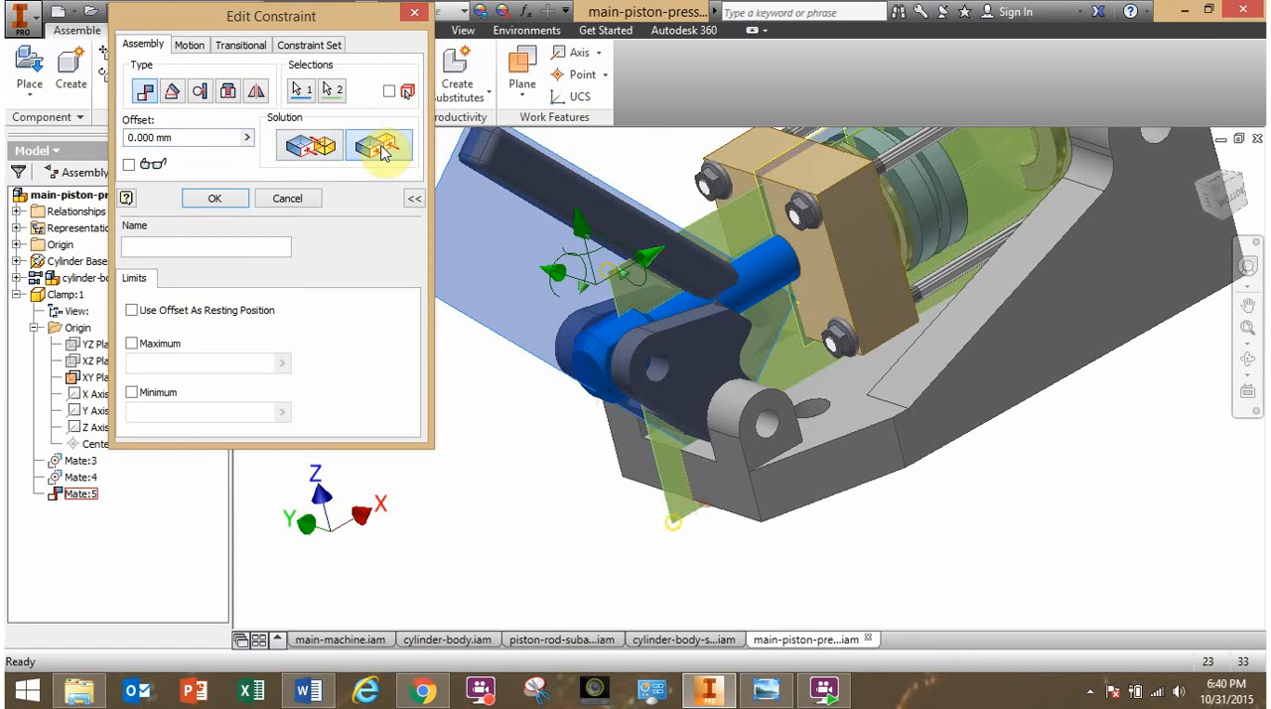
click(319, 147)
click(370, 148)
click(318, 144)
click(387, 154)
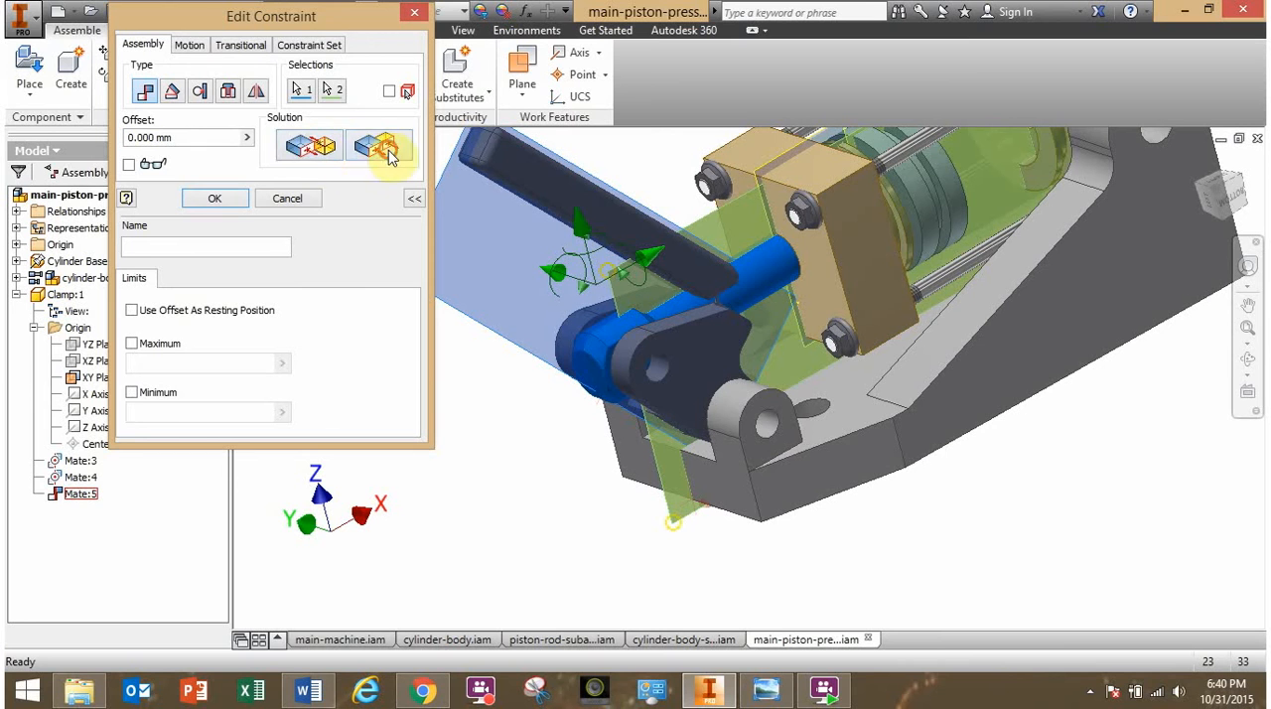
click(316, 150)
click(360, 153)
click(332, 152)
click(355, 152)
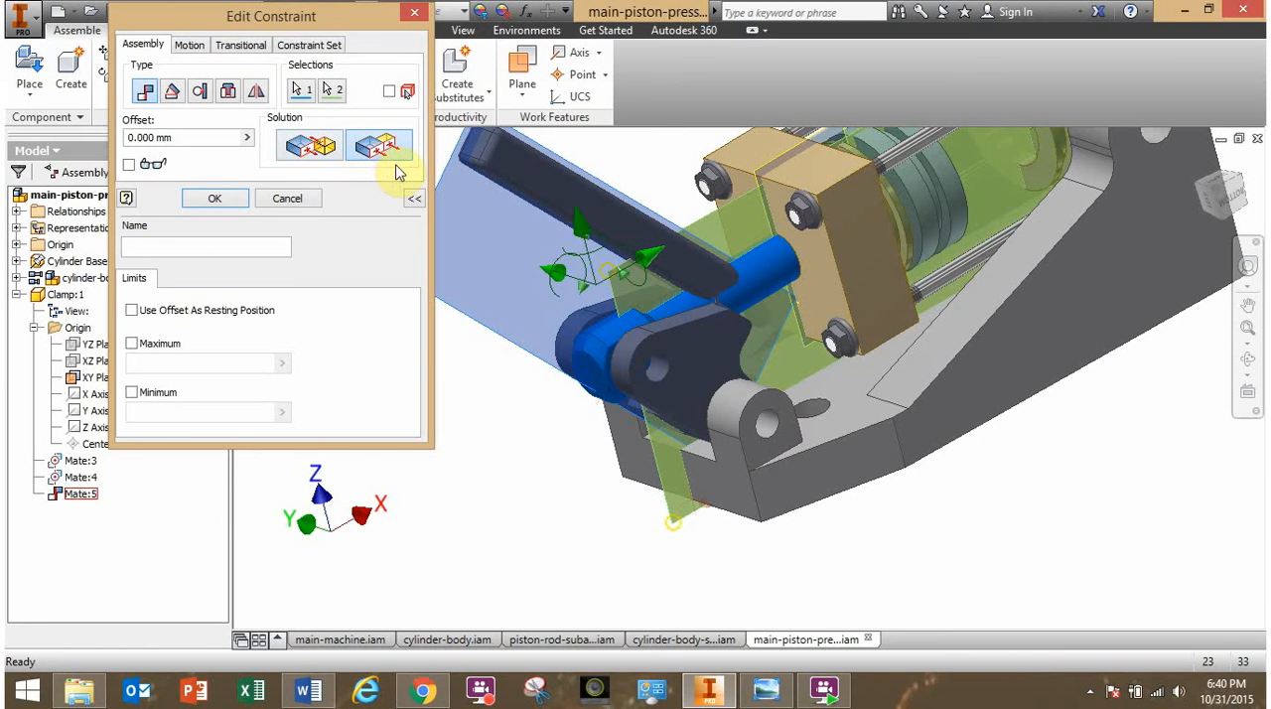
click(215, 198)
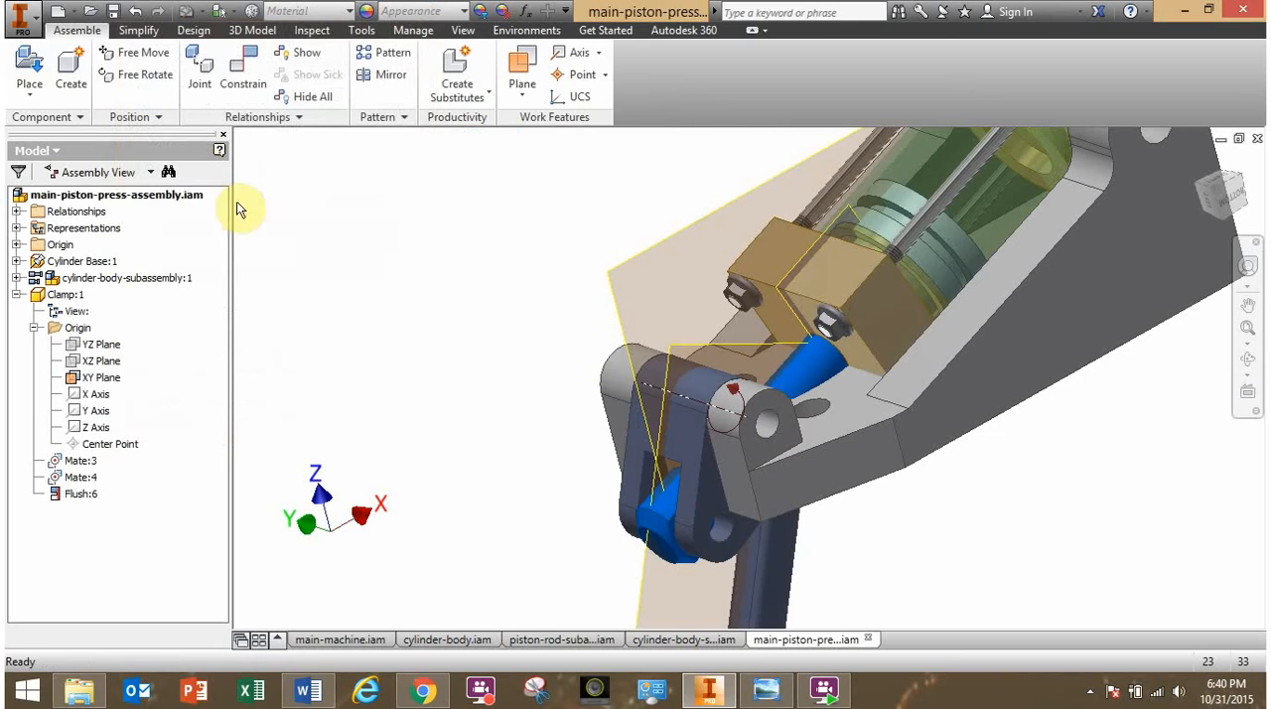
- Swing the clamp from beneath the base to its raised position to test how it drives the piston rod
drag(716, 590, 517, 539)
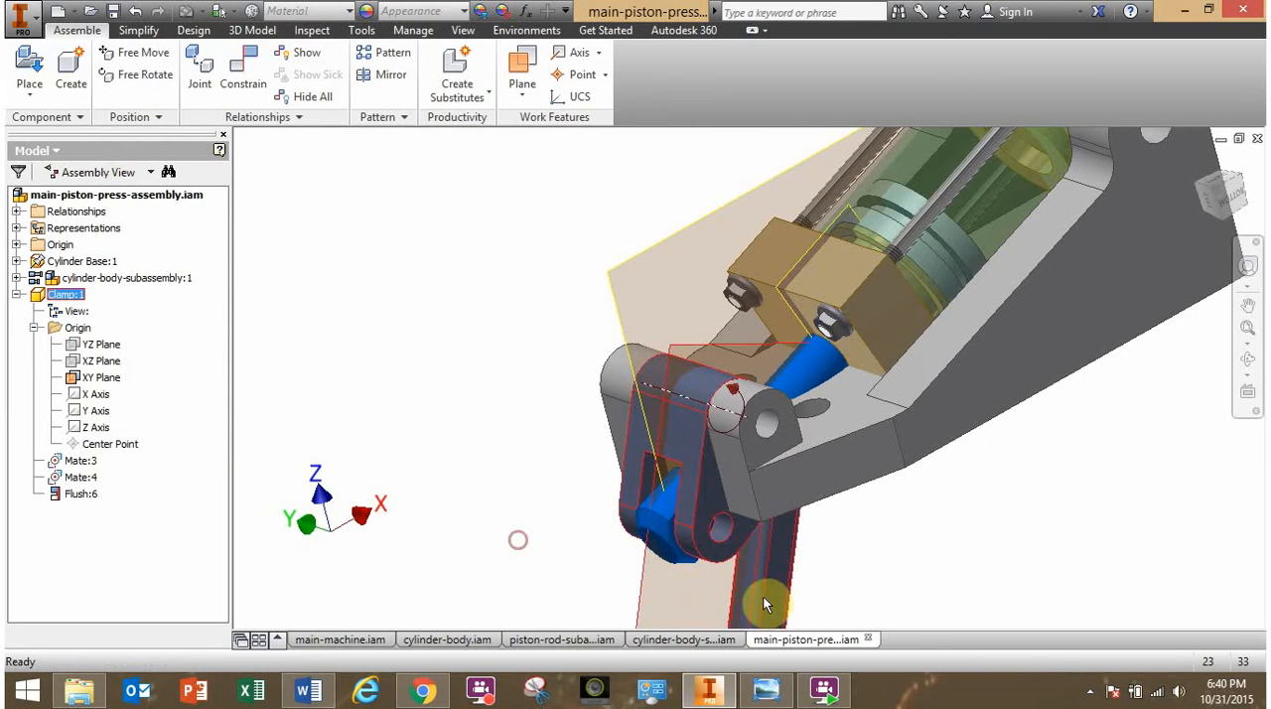
scroll(796, 568, up, 3)
middle_drag(794, 555, 655, 247)
drag(648, 395, 428, 319)
click(480, 360)
drag(637, 418, 310, 255)
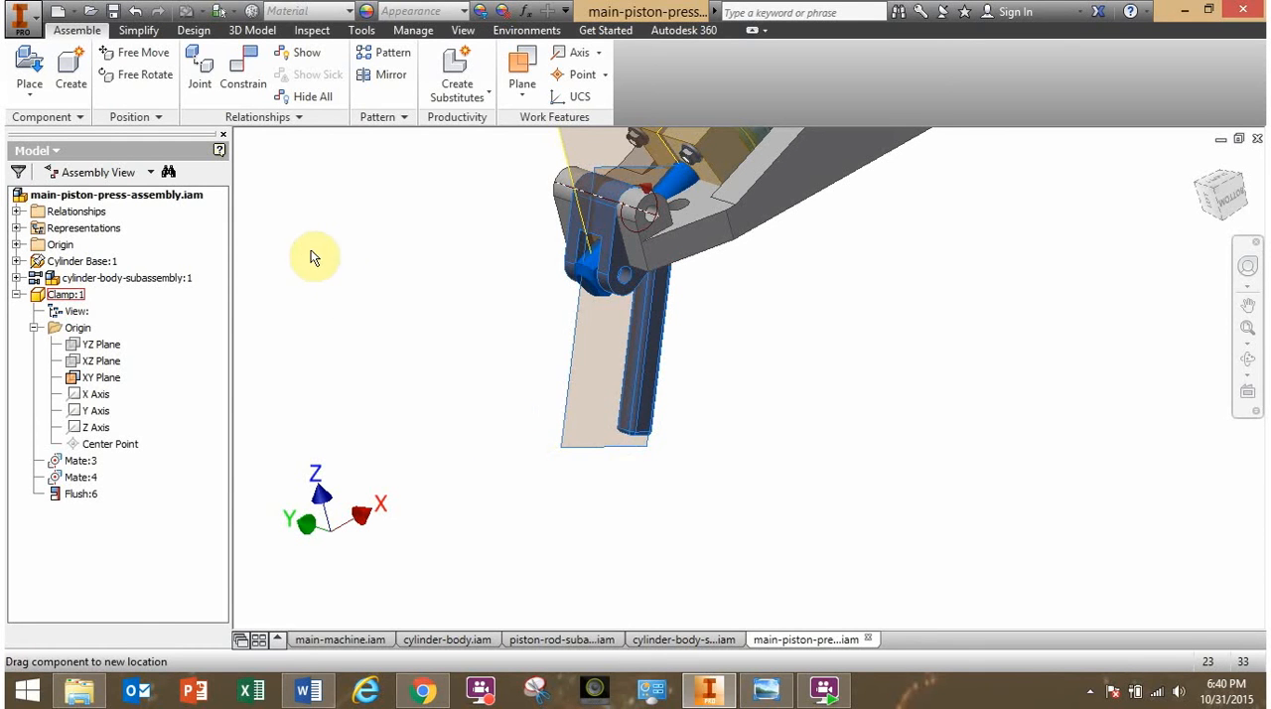
click(473, 263)
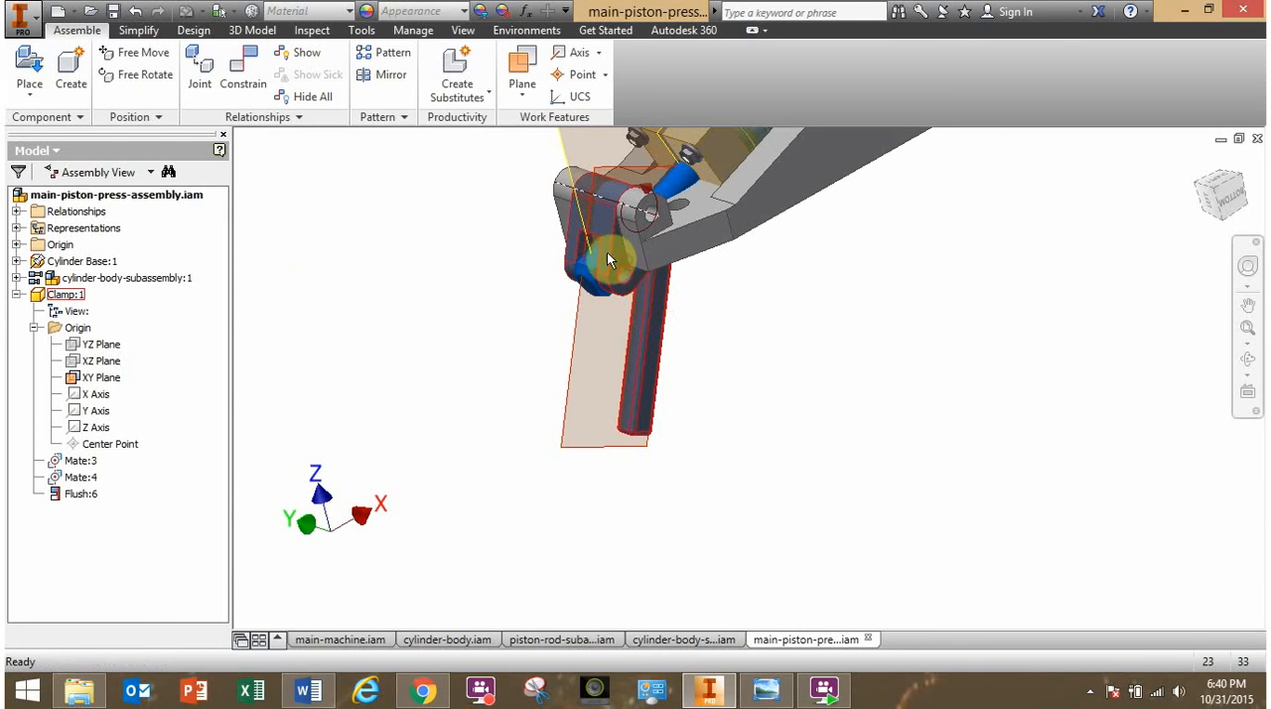
drag(609, 260, 330, 209)
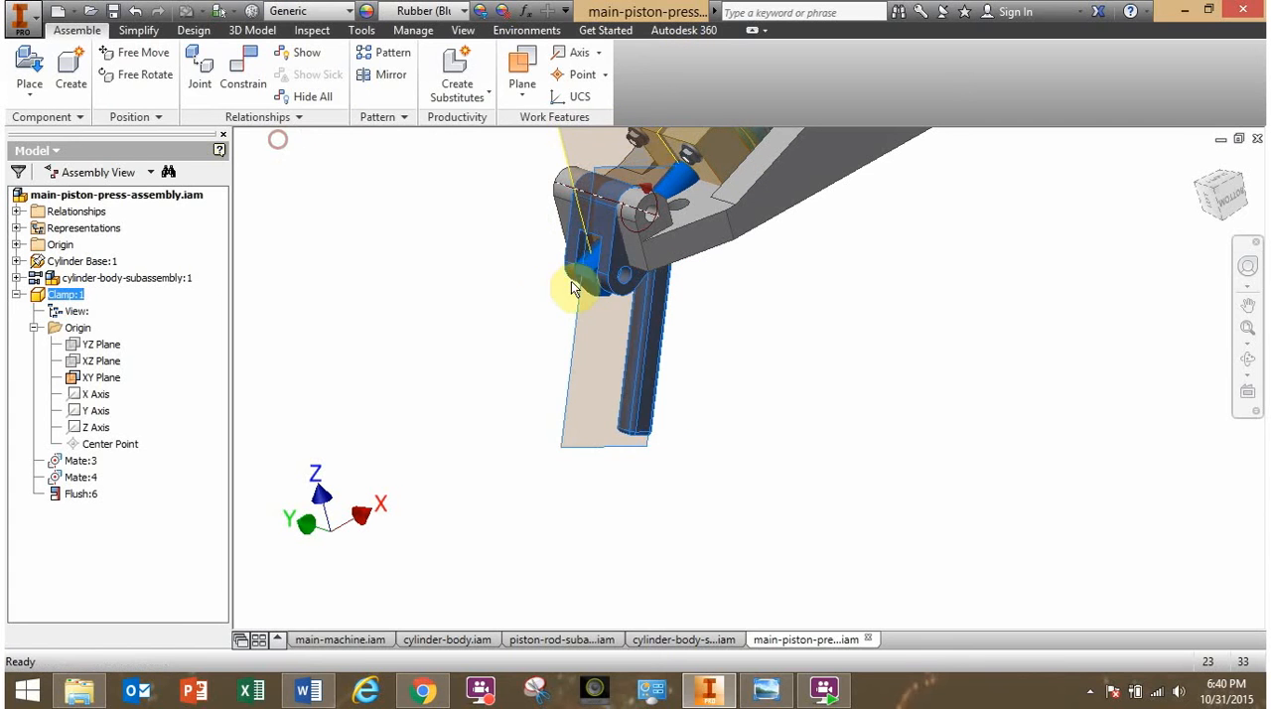
drag(616, 260, 820, 93)
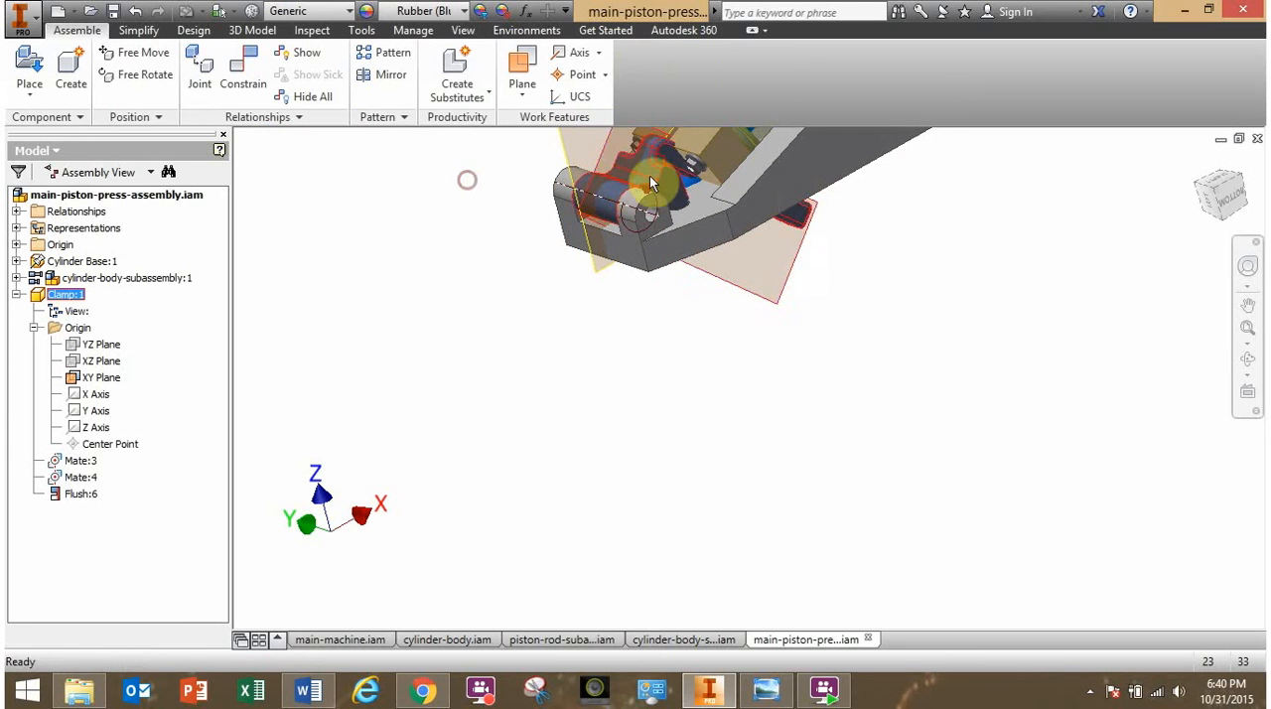
drag(650, 178, 573, 269)
middle_drag(573, 269, 584, 483)
middle_drag(486, 489, 539, 503)
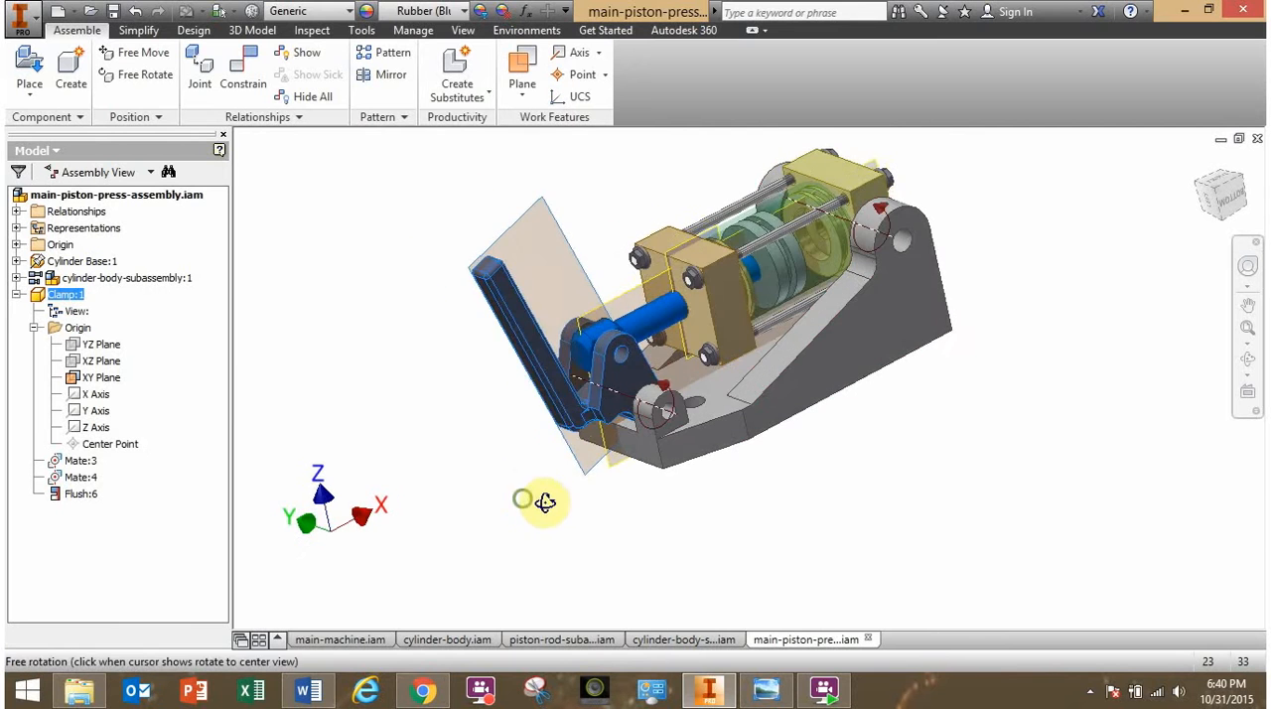
drag(596, 417, 474, 407)
mouse_move(474, 406)
shift+middle_down()
mouse_move(442, 392)
mouse_move(463, 410)
shift+middle_up()
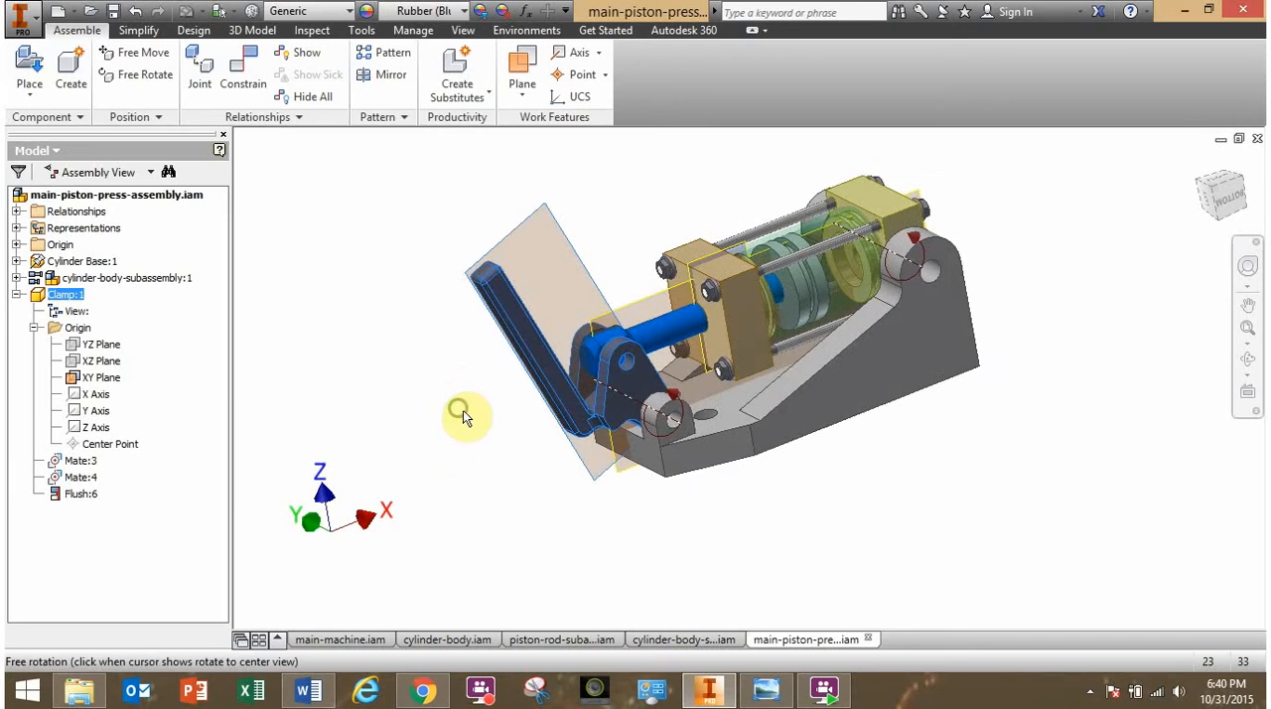
click(463, 413)
- Edit the clamp's flush constraint and switch its solution back to Mate for comparison
click(84, 495)
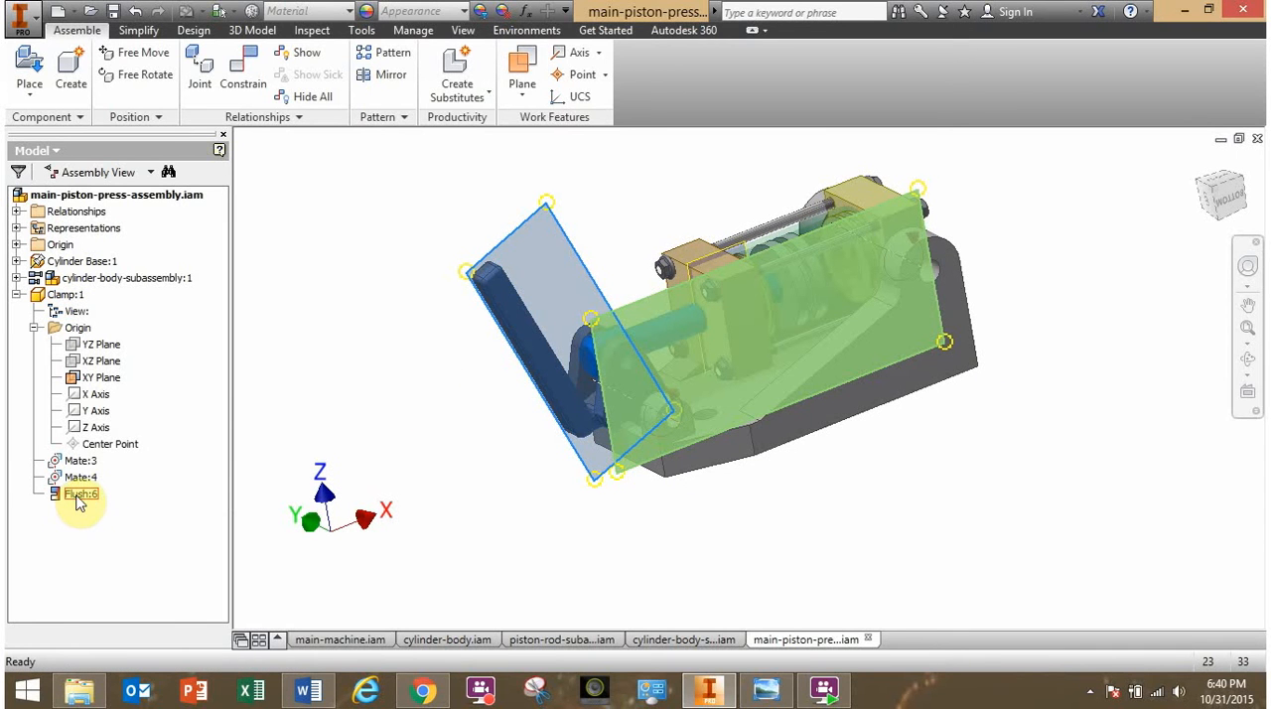
shift+middle_drag(387, 420, 434, 423)
click(83, 499)
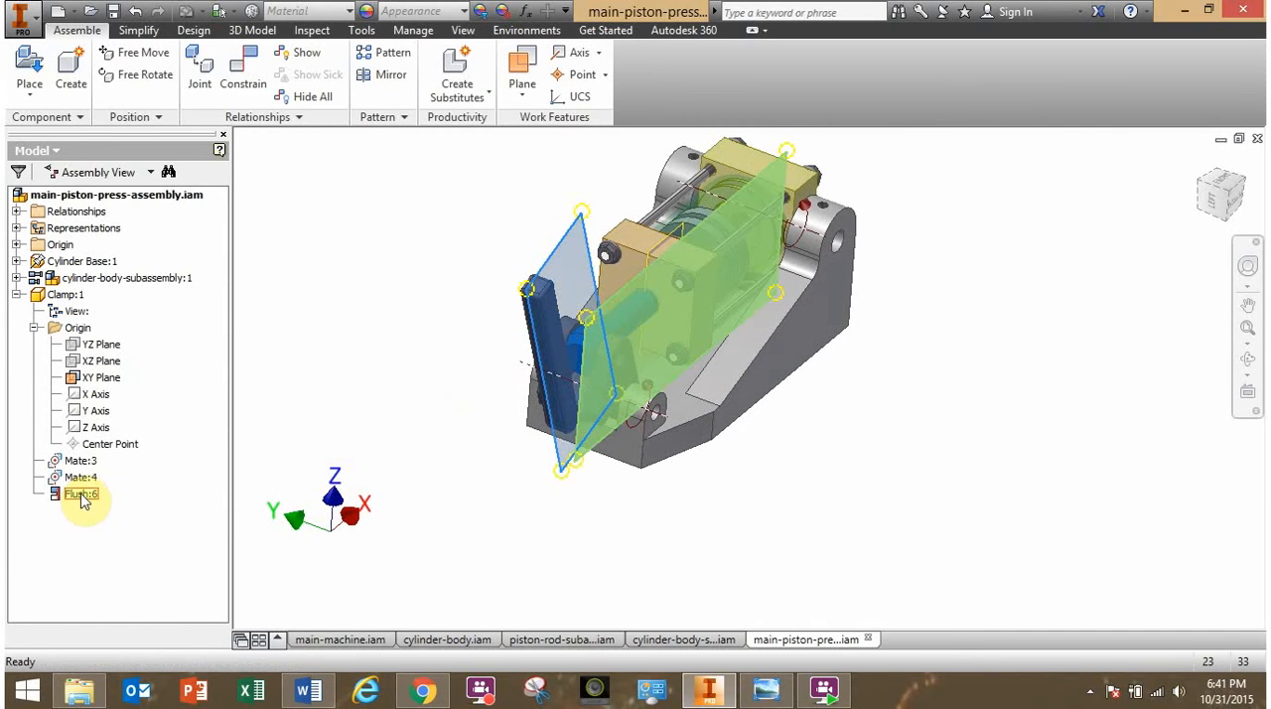
right_click(84, 500)
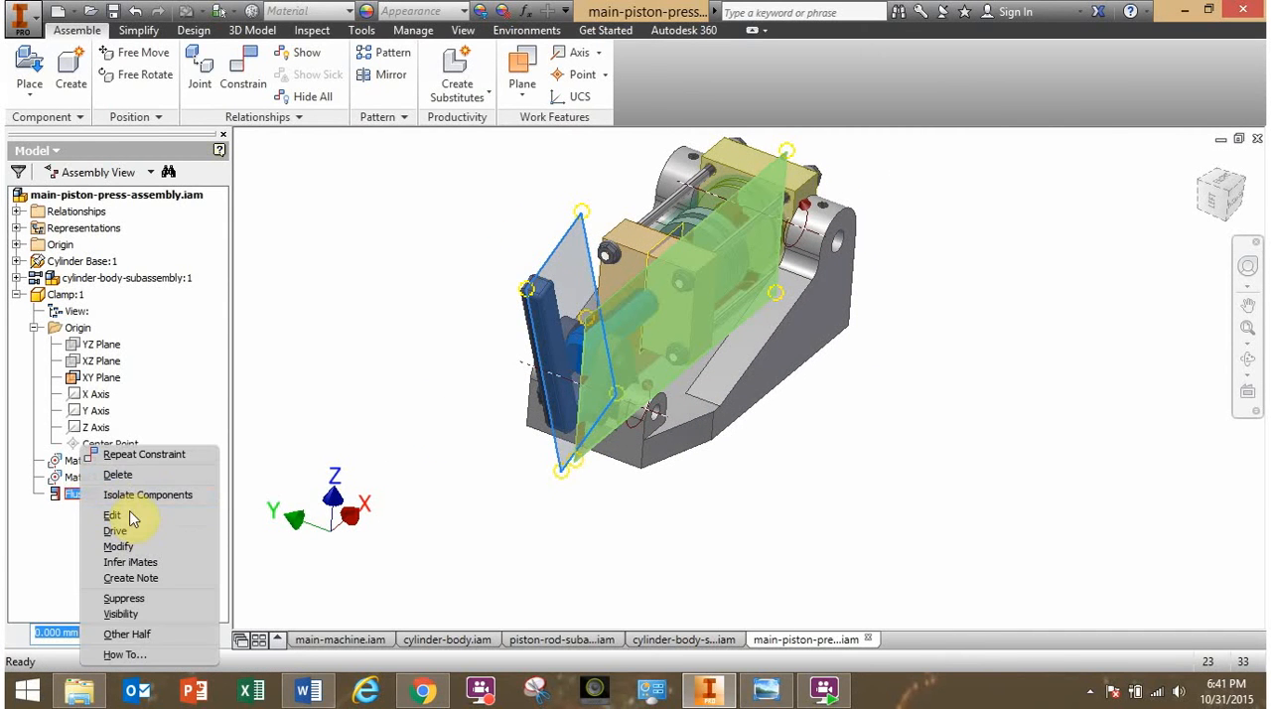
click(109, 516)
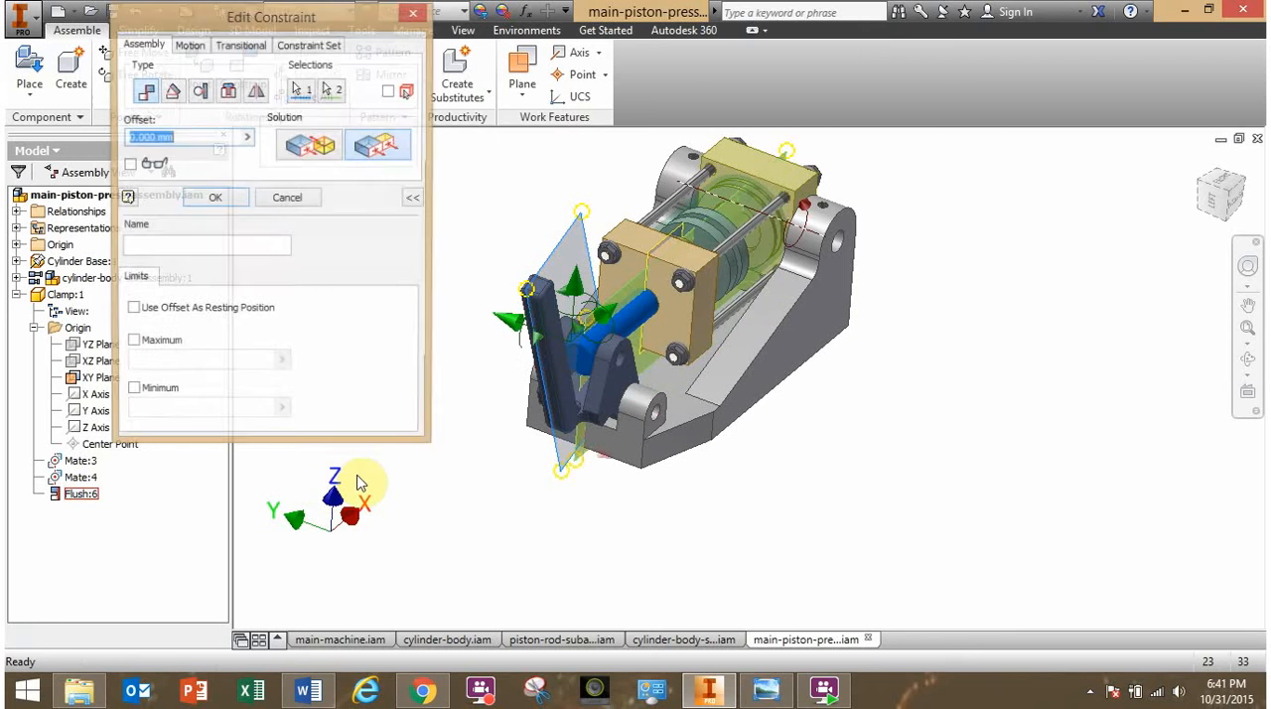
click(331, 161)
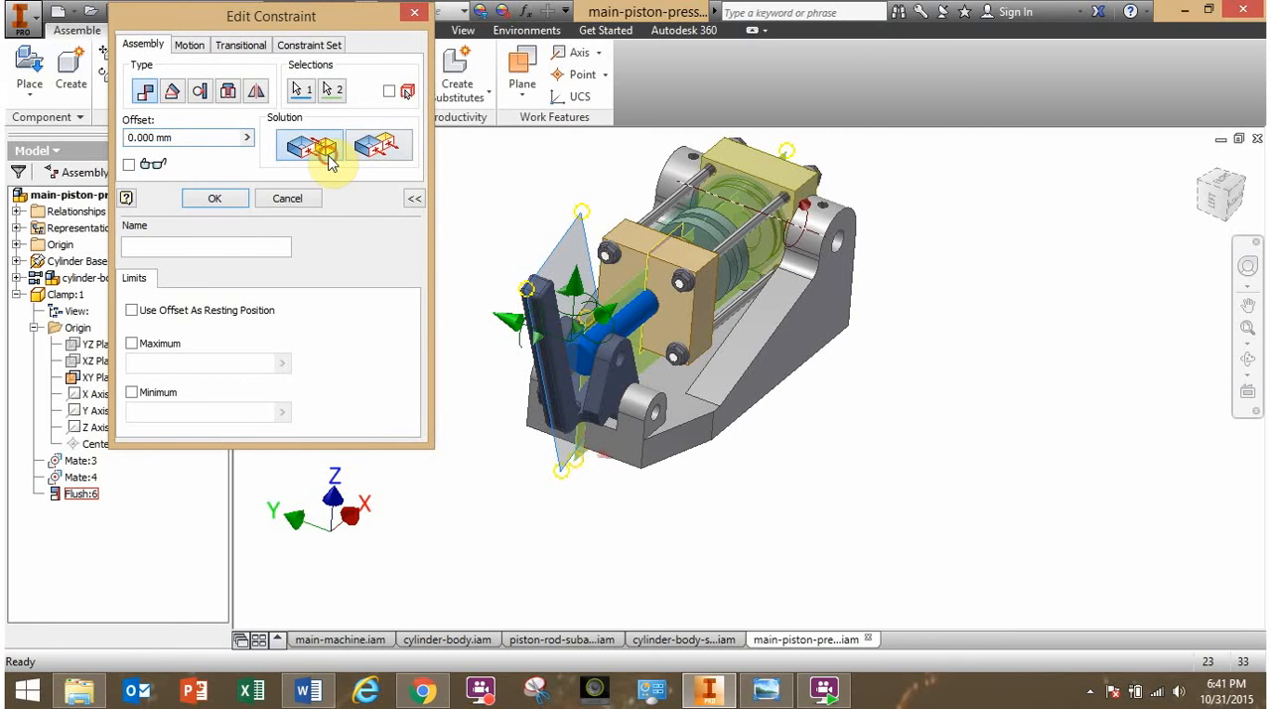
click(216, 201)
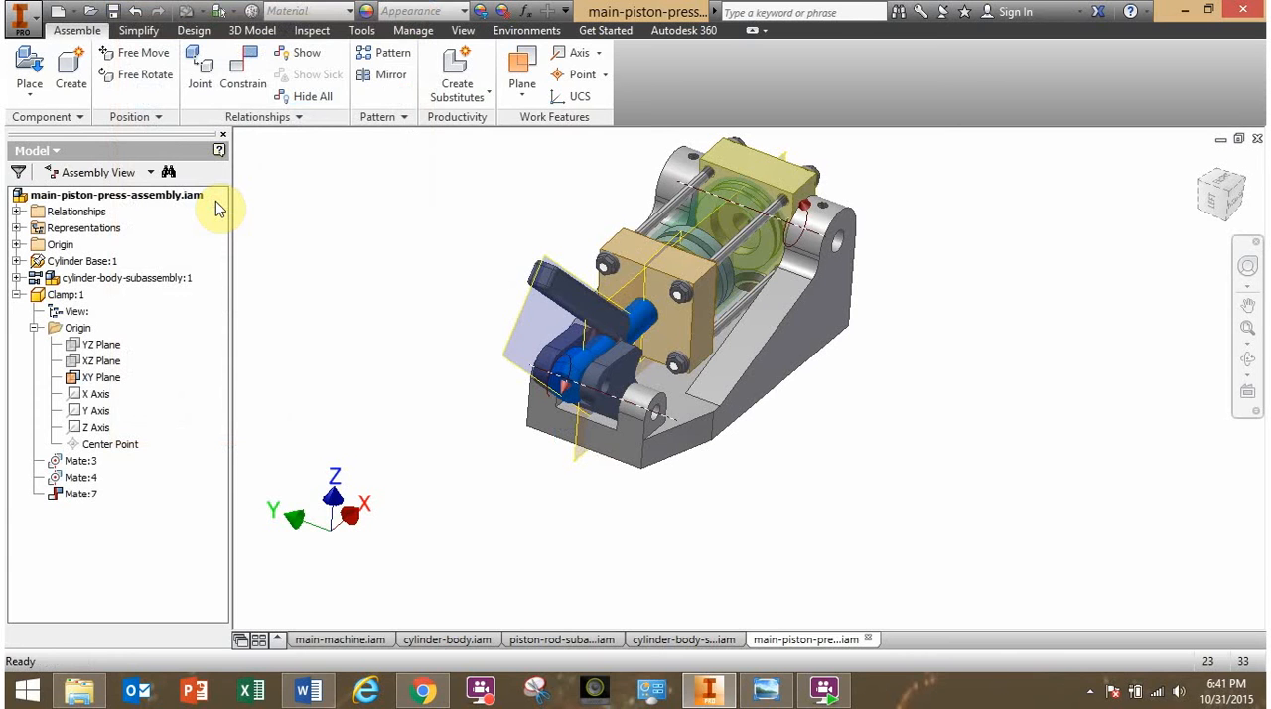
- Edit the clamp's plane-to-plane mate constraint and change its solution to Flush
click(75, 493)
right_click(76, 494)
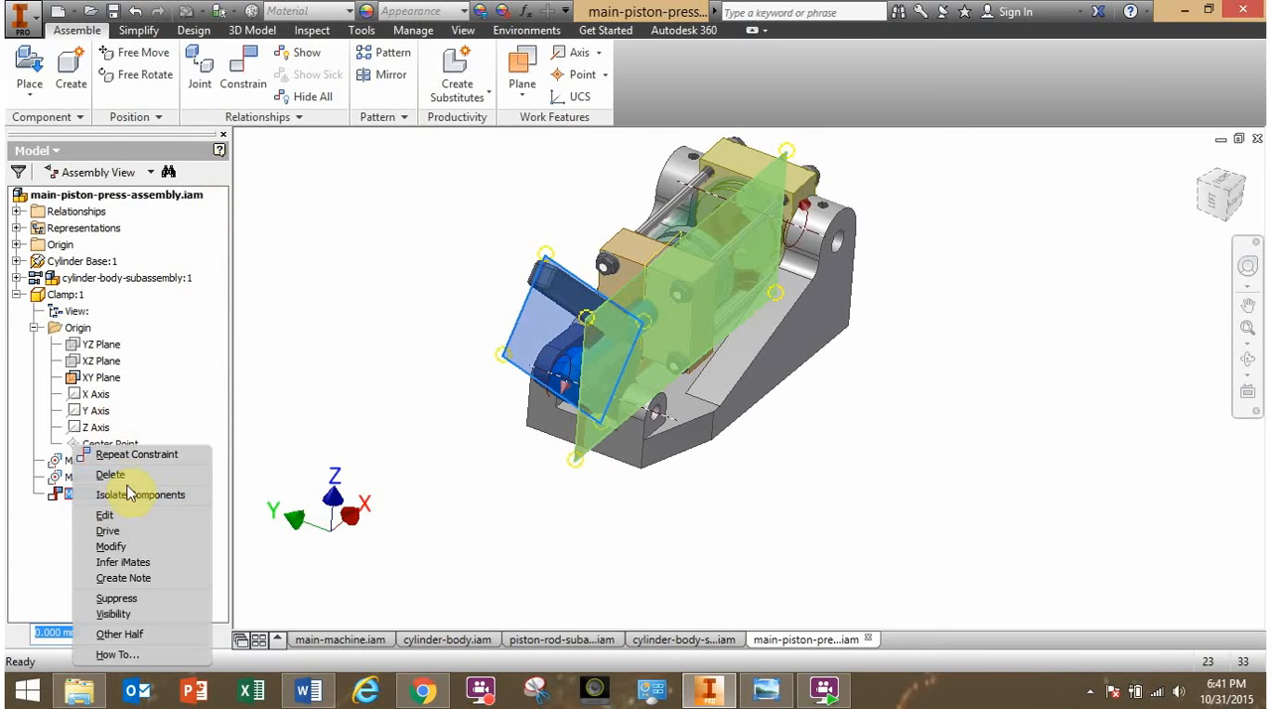
click(111, 517)
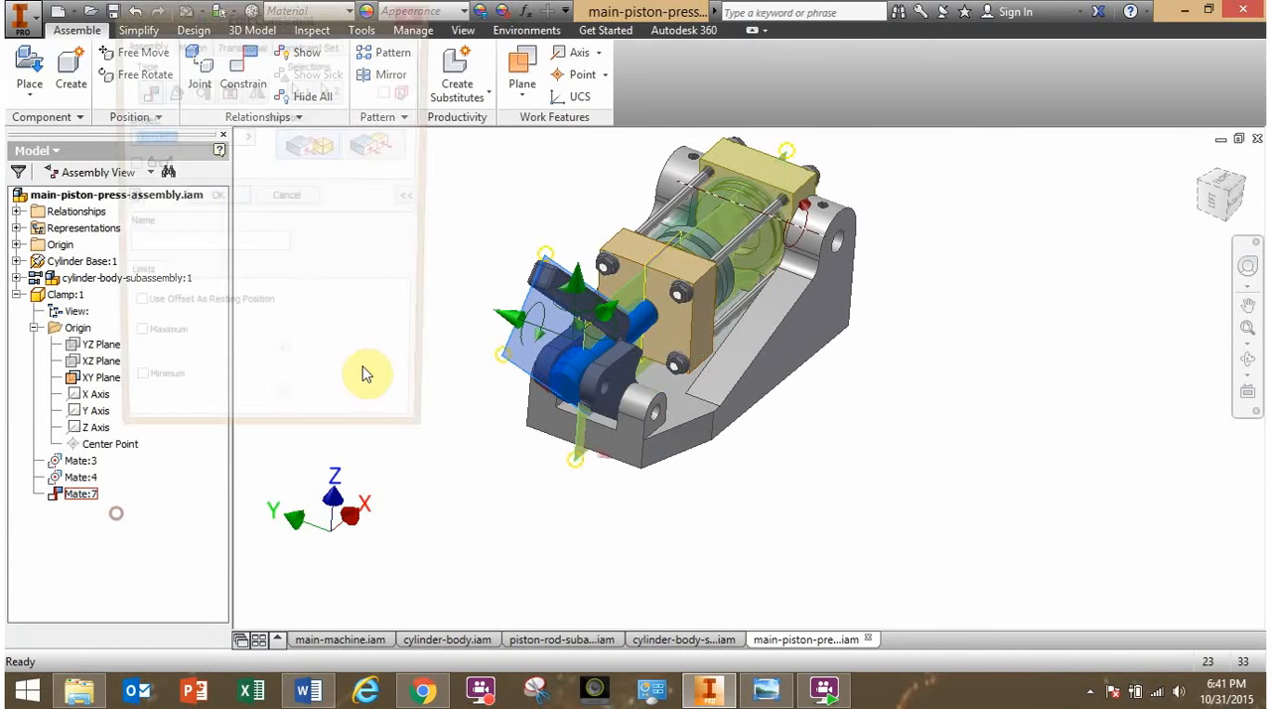
click(364, 149)
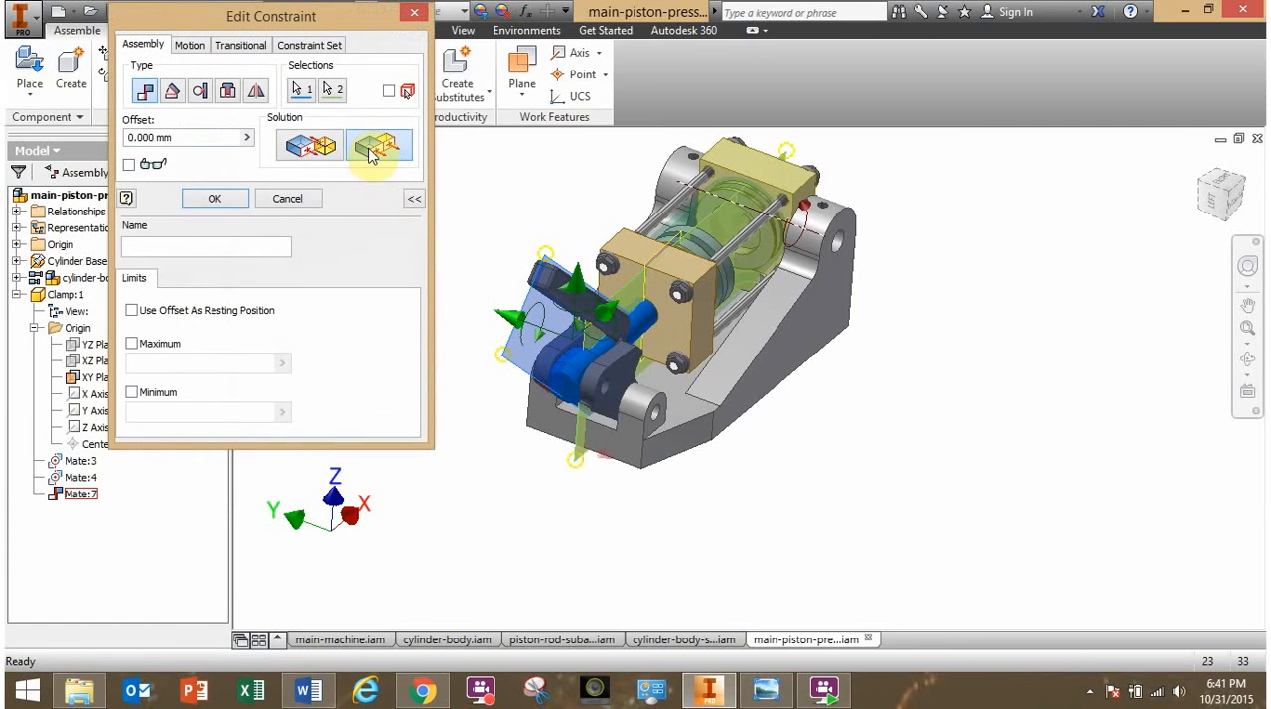
click(215, 198)
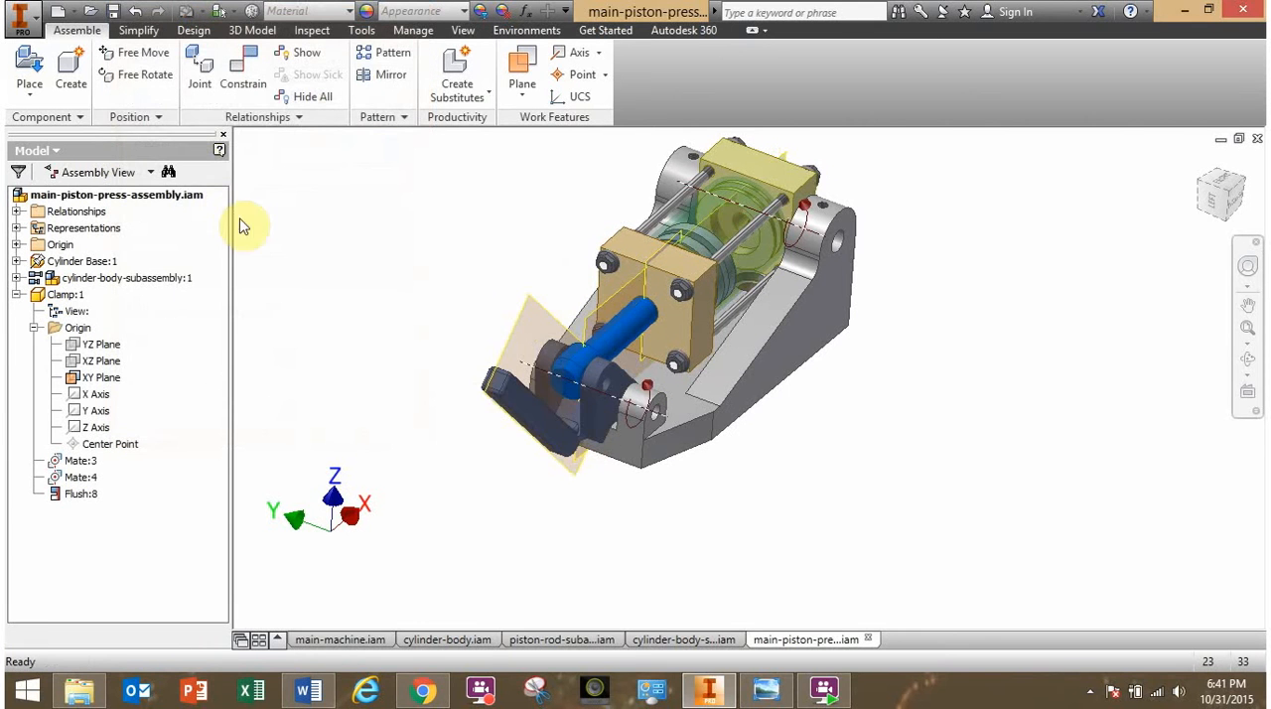
- Swing the flush-constrained clamp upward about the front lug axis and inspect how it moves with the piston rod
drag(506, 409, 420, 368)
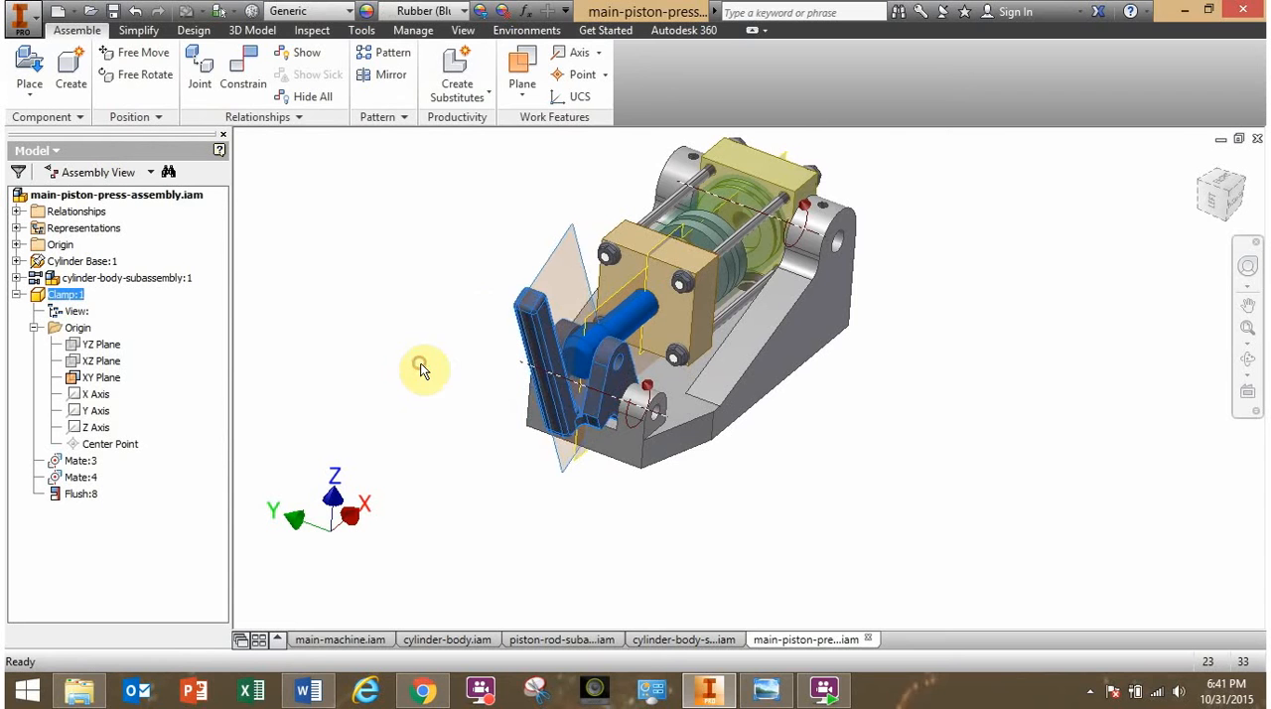
shift+middle_drag(614, 502, 497, 458)
drag(386, 392, 560, 265)
shift+middle_drag(687, 436, 510, 391)
- Turn the piston rod within cylinder-body-subassembly.iam to check its free movement, and return to the main piston press assembly
click(697, 640)
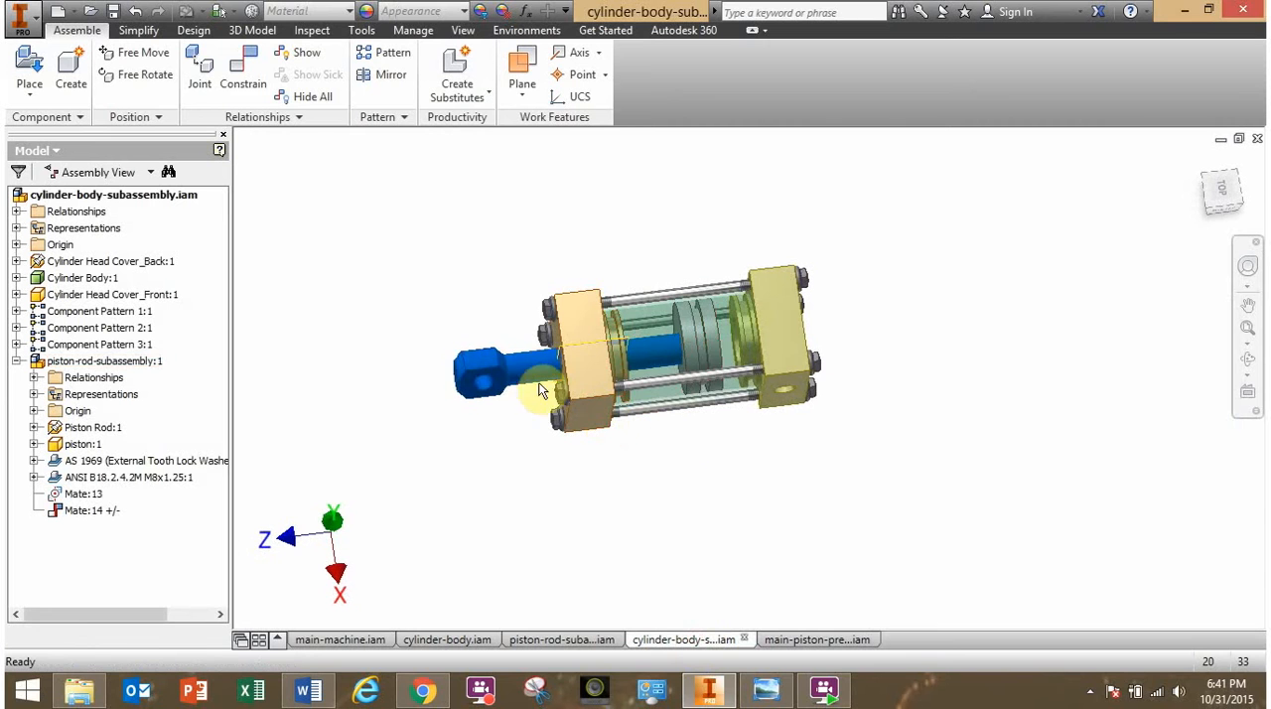
drag(507, 388, 643, 356)
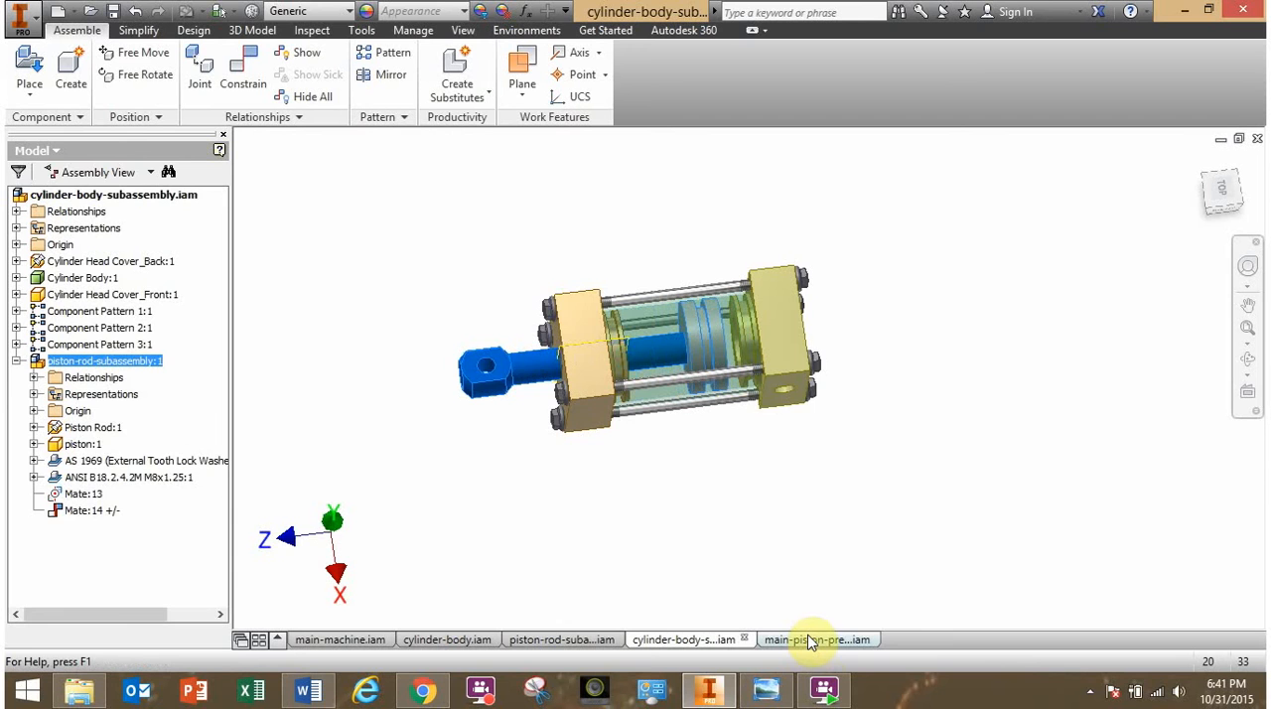
click(810, 640)
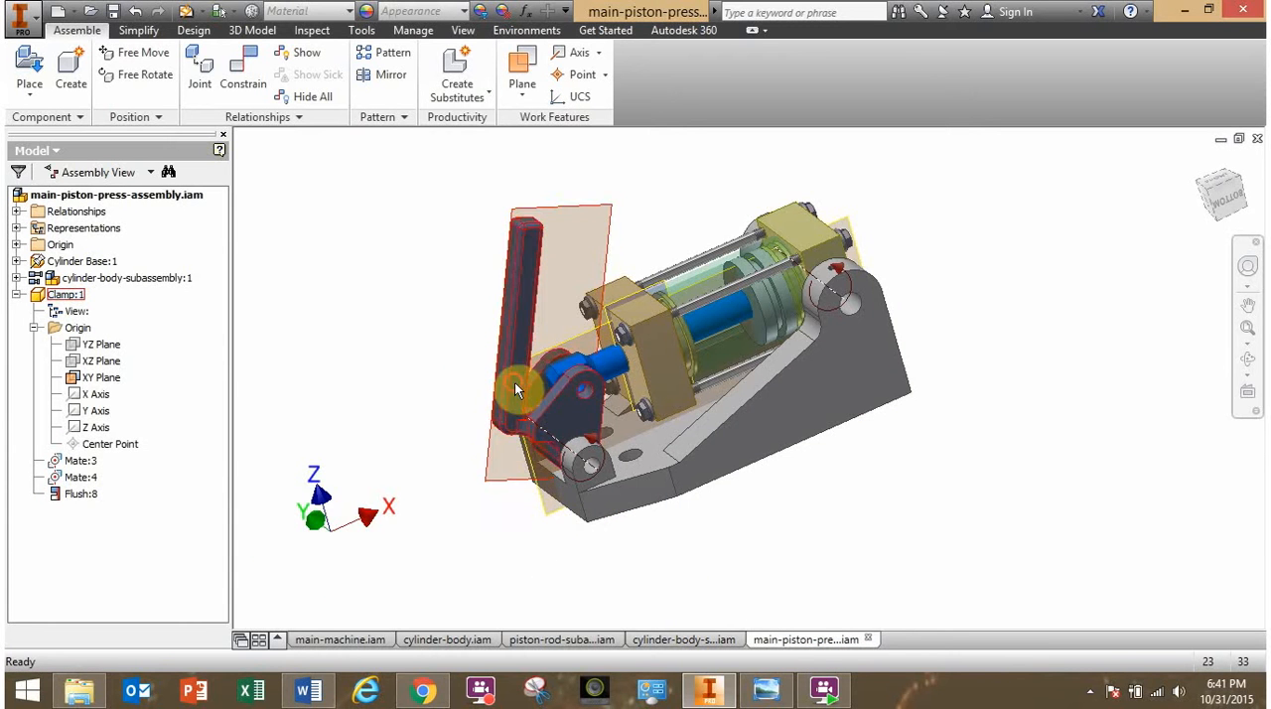
- Swing the clamp back and forth around the front lugs to examine how it drives the piston rod through its stroke
drag(514, 389, 401, 379)
click(387, 402)
shift+middle_drag(419, 422, 394, 415)
drag(438, 386, 473, 348)
click(448, 366)
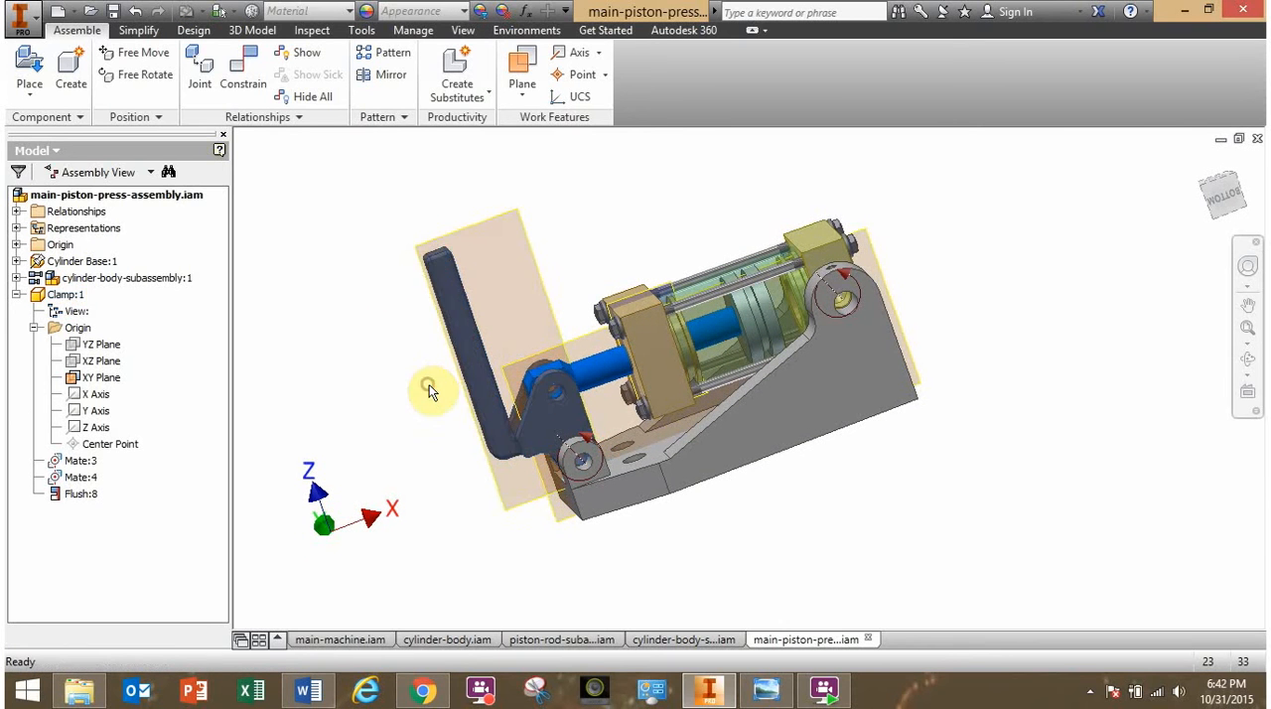
shift+middle_drag(427, 385, 517, 424)
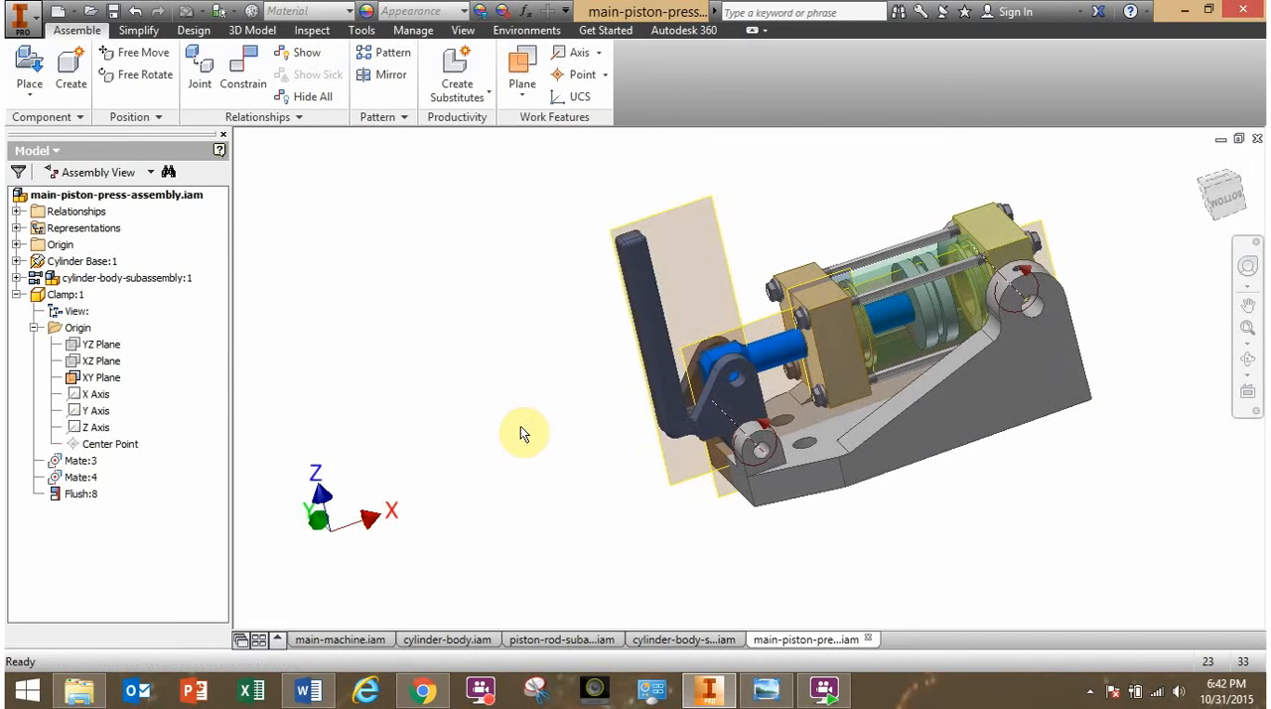
drag(649, 321, 621, 405)
shift+middle_drag(620, 406, 587, 383)
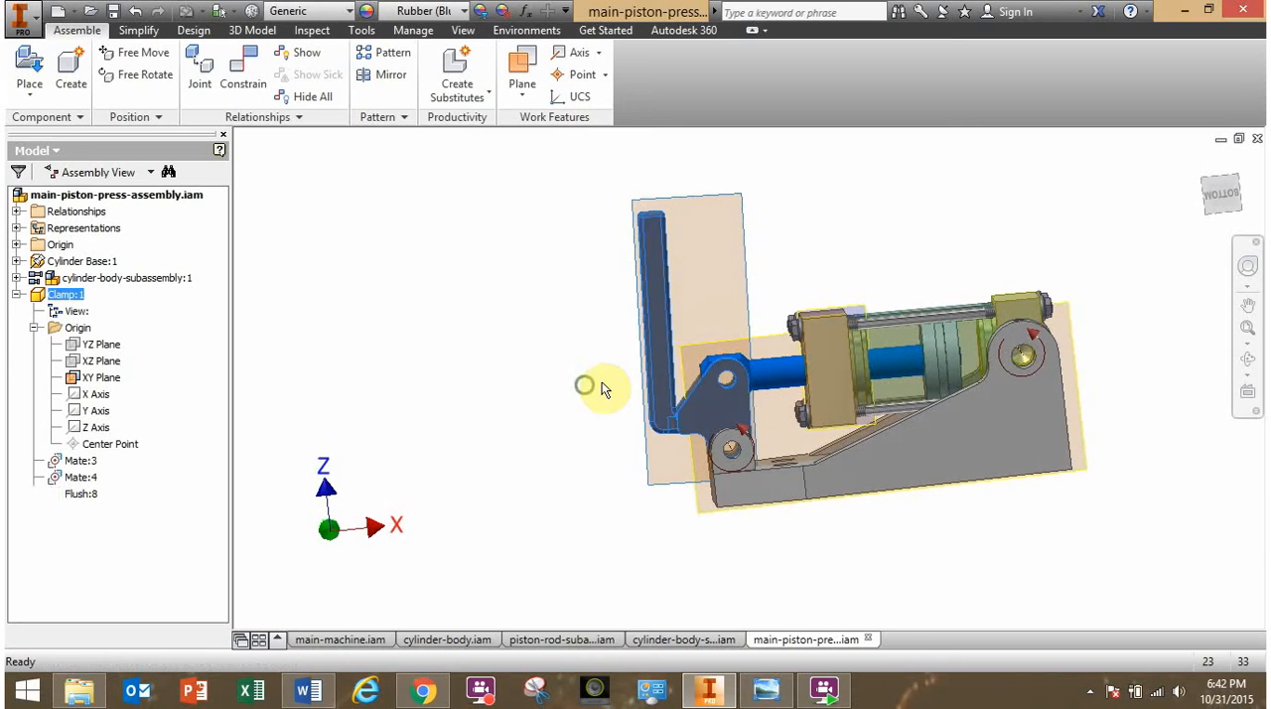
drag(659, 318, 588, 323)
click(585, 376)
click(512, 426)
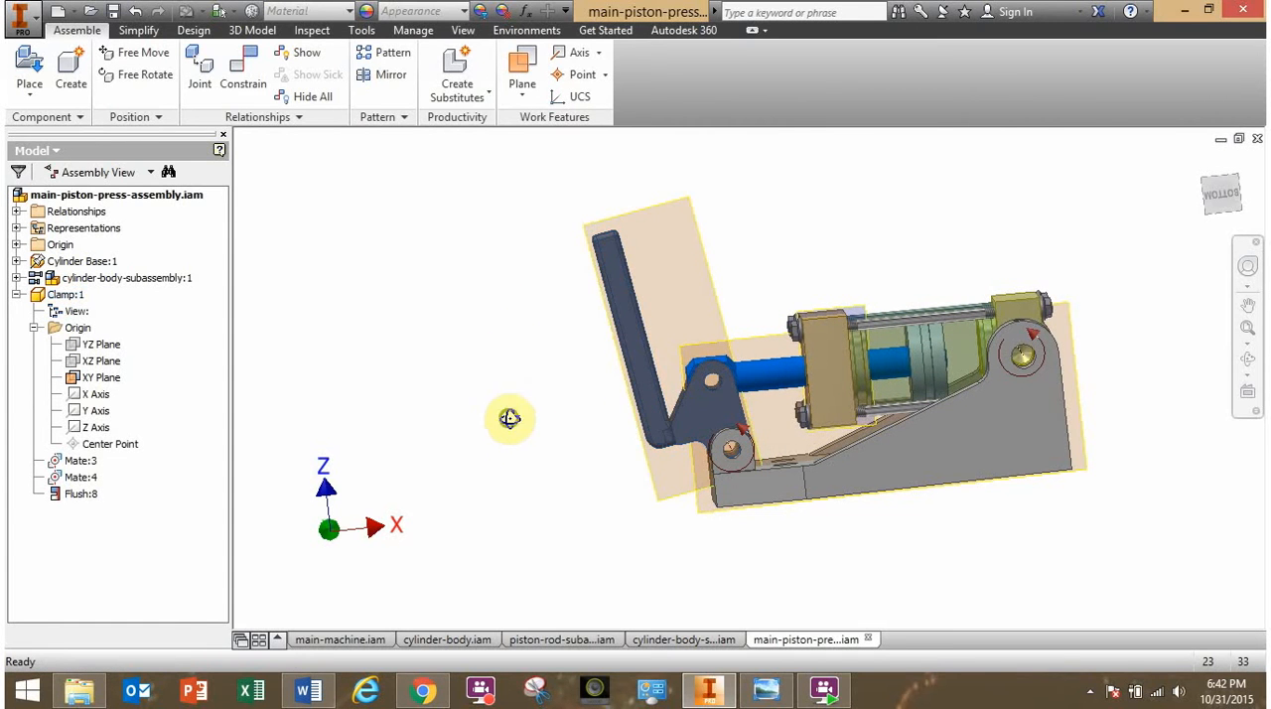
- Hide the clamp's XY Plane
shift+middle_drag(510, 419, 409, 417)
scroll(529, 437, down, 5)
scroll(531, 434, up, 4)
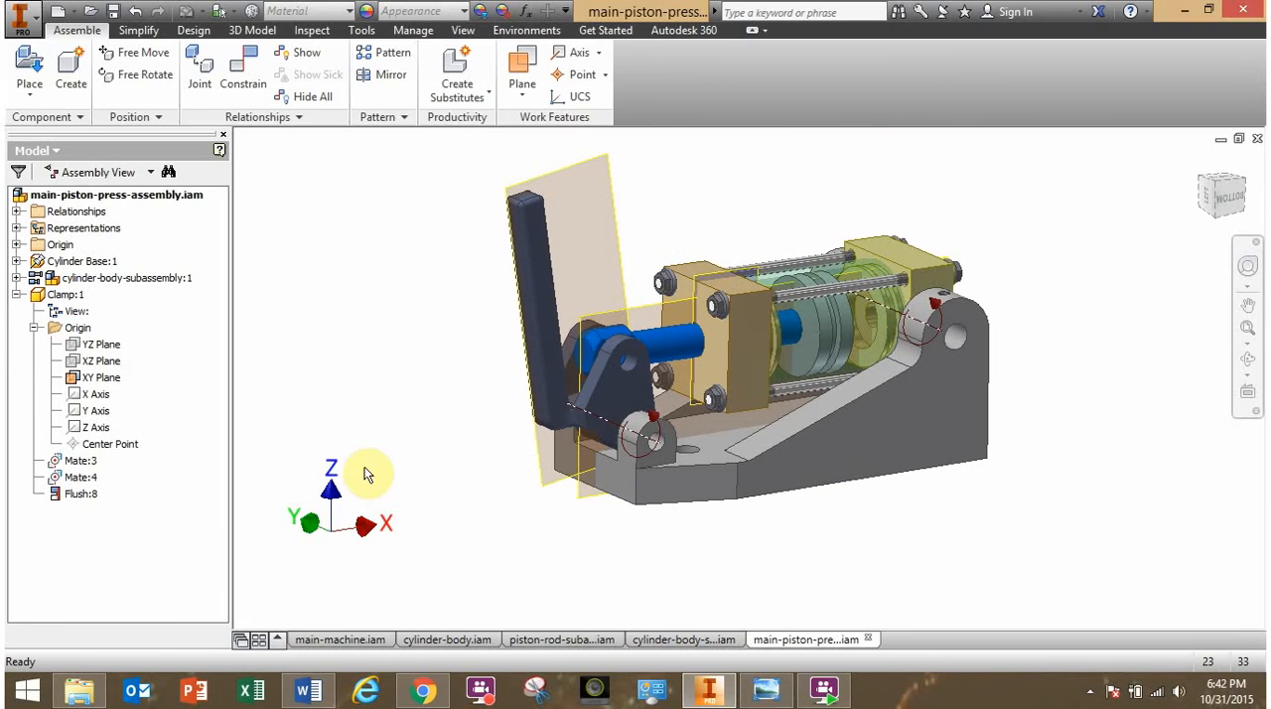
right_click(100, 378)
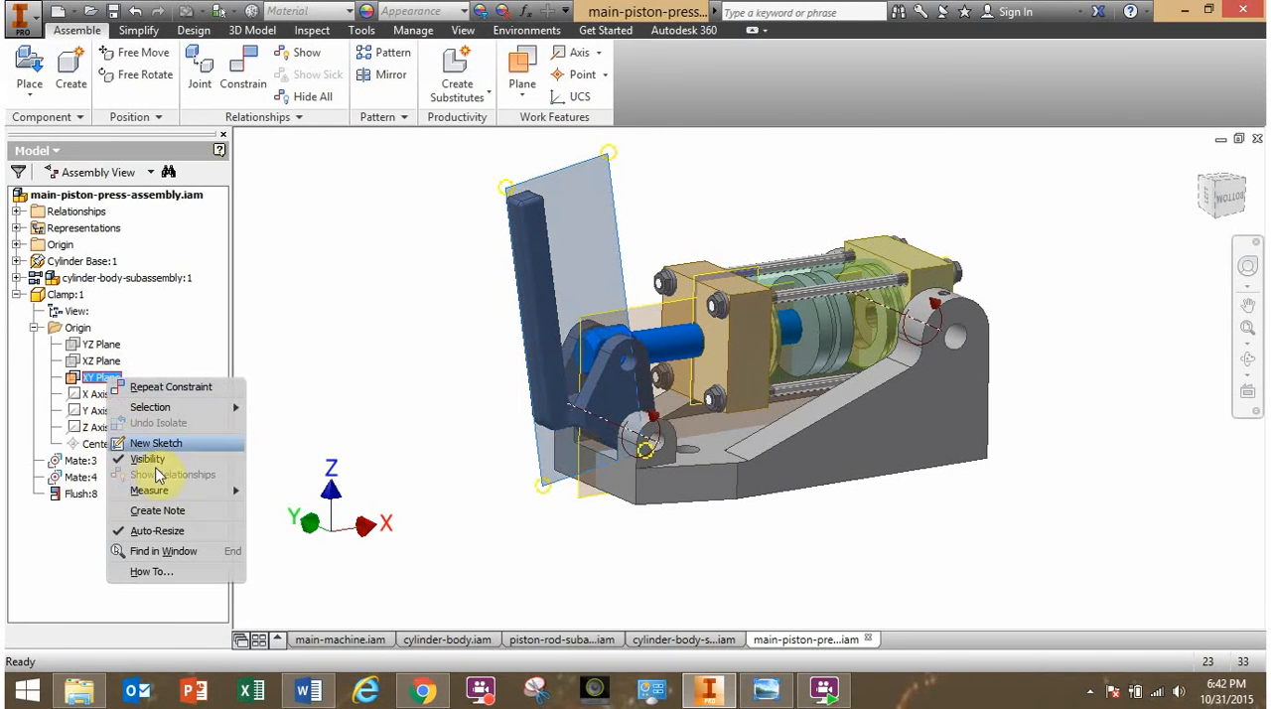
click(151, 460)
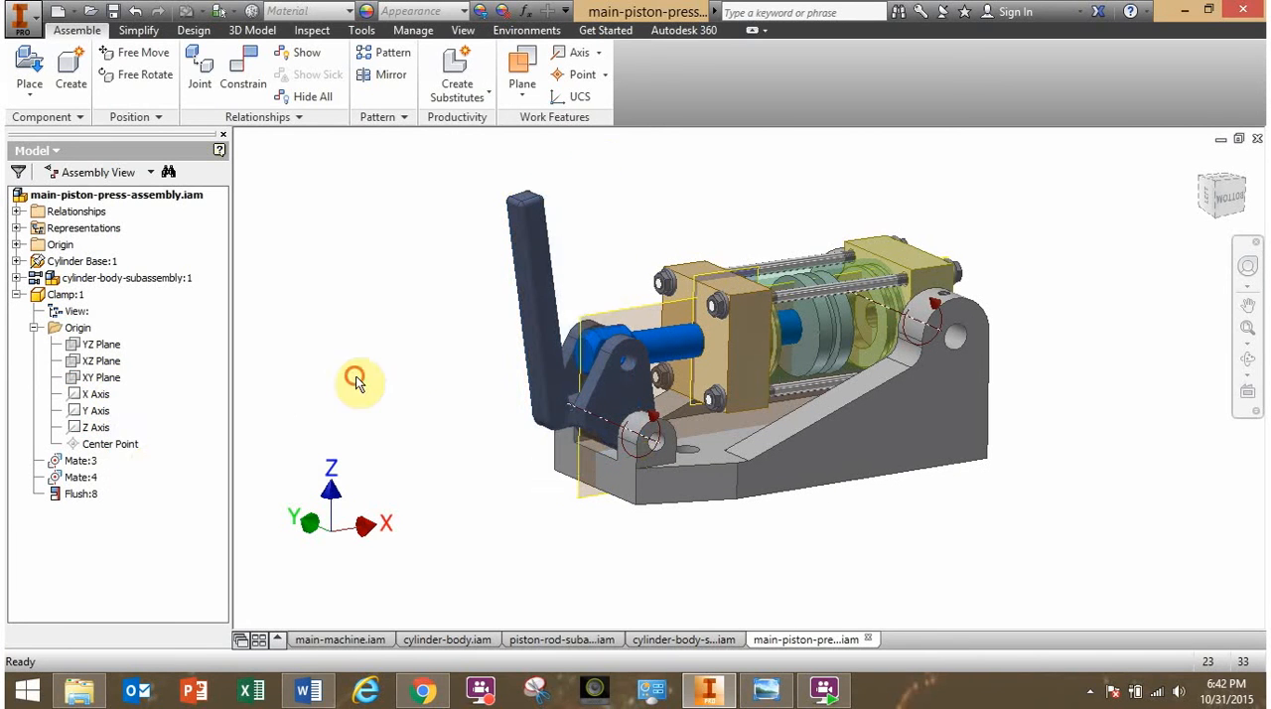
- Begin an Angle constraint with the Explicit Reference Vector solution between the clamp arm's outer face and the base's front face
mouse_move(375, 389)
shift+middle_down()
mouse_move(352, 358)
mouse_move(363, 377)
shift+middle_up()
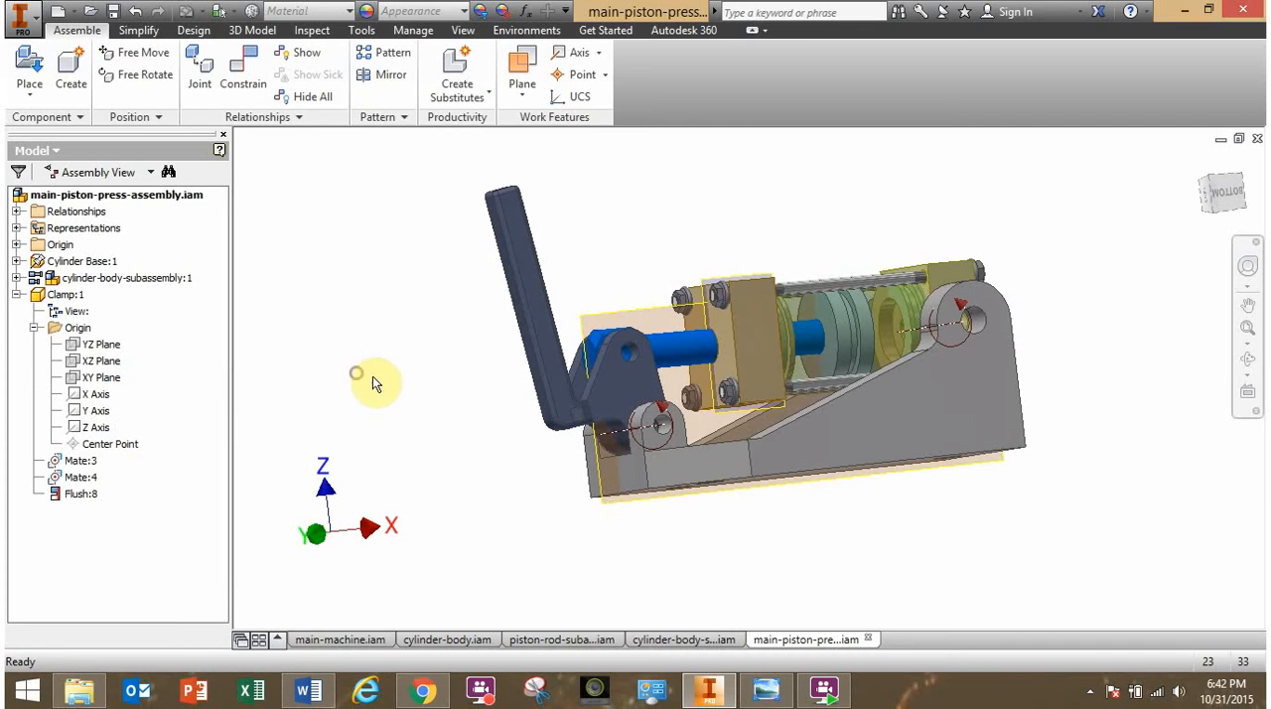
click(252, 86)
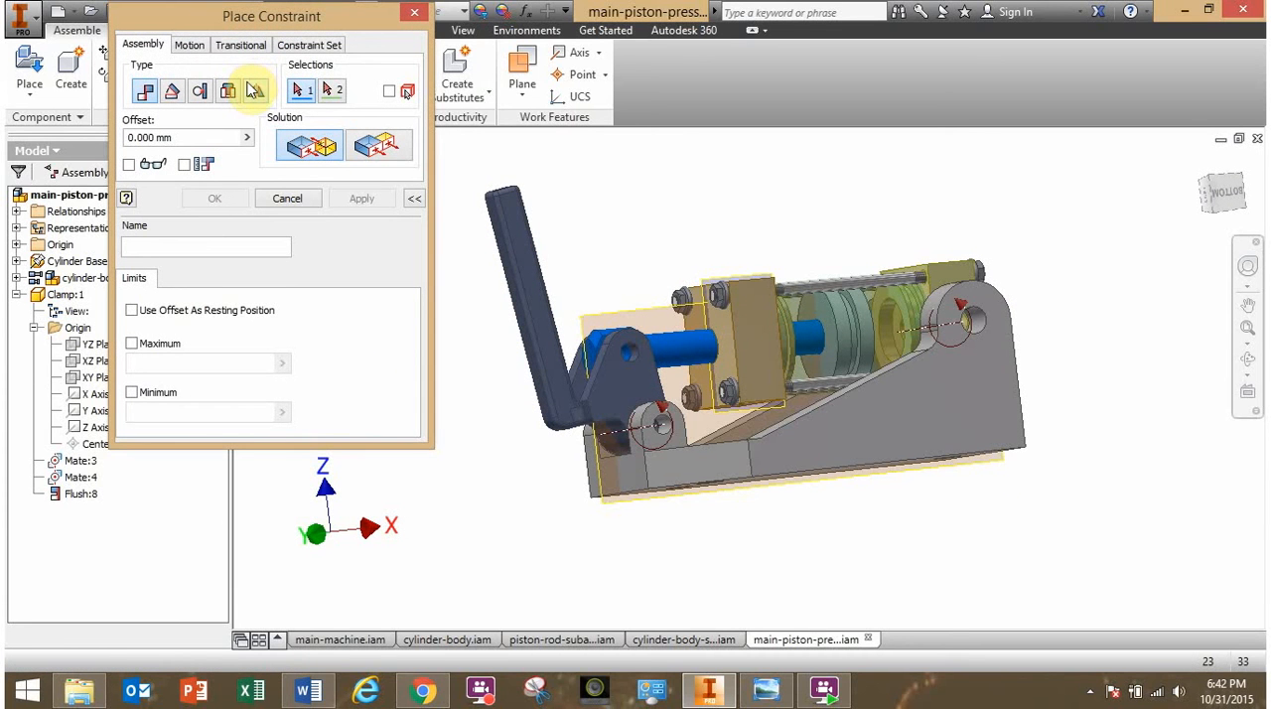
click(172, 93)
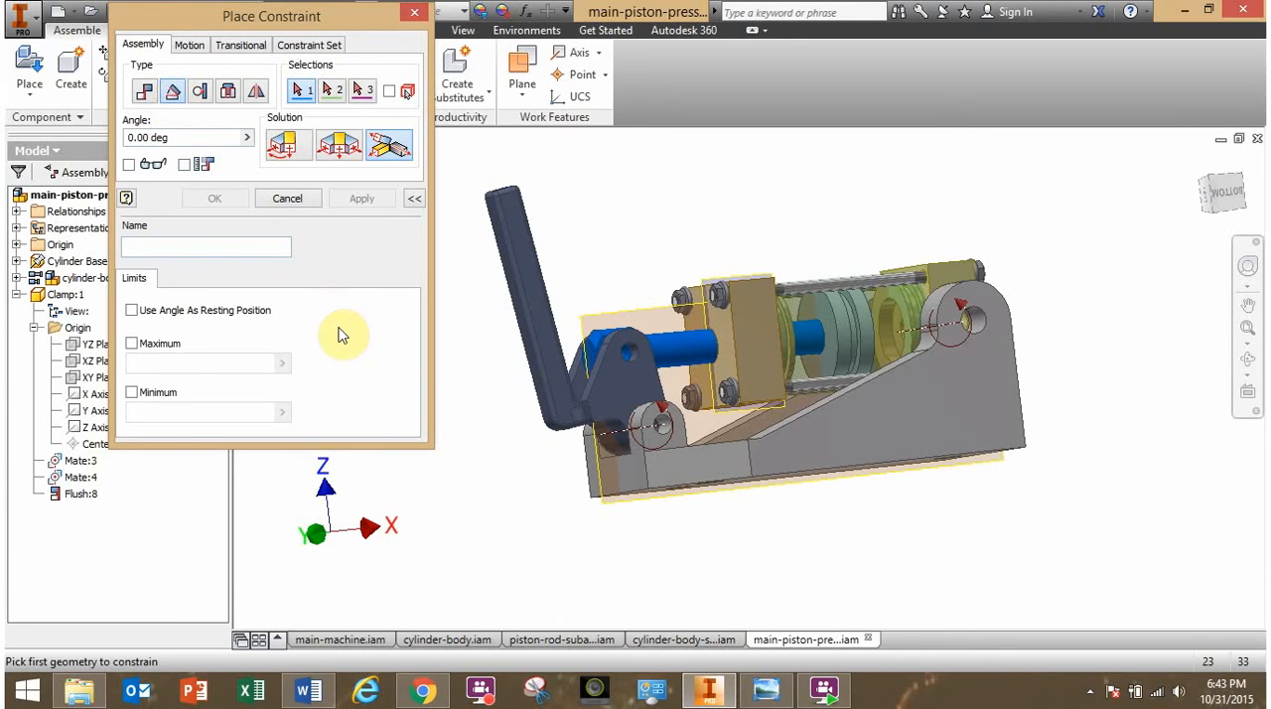
click(397, 149)
shift+middle_drag(484, 477, 526, 437)
scroll(547, 429, up, 3)
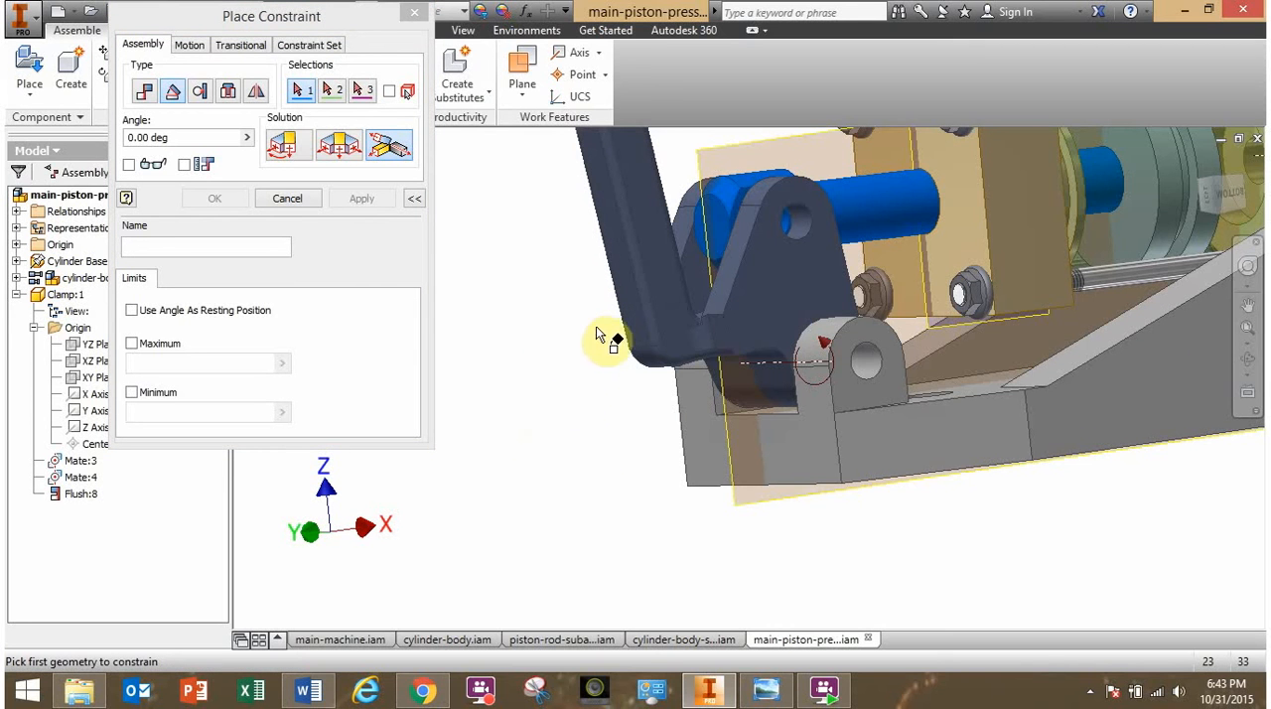
click(621, 267)
shift+middle_drag(567, 421, 555, 423)
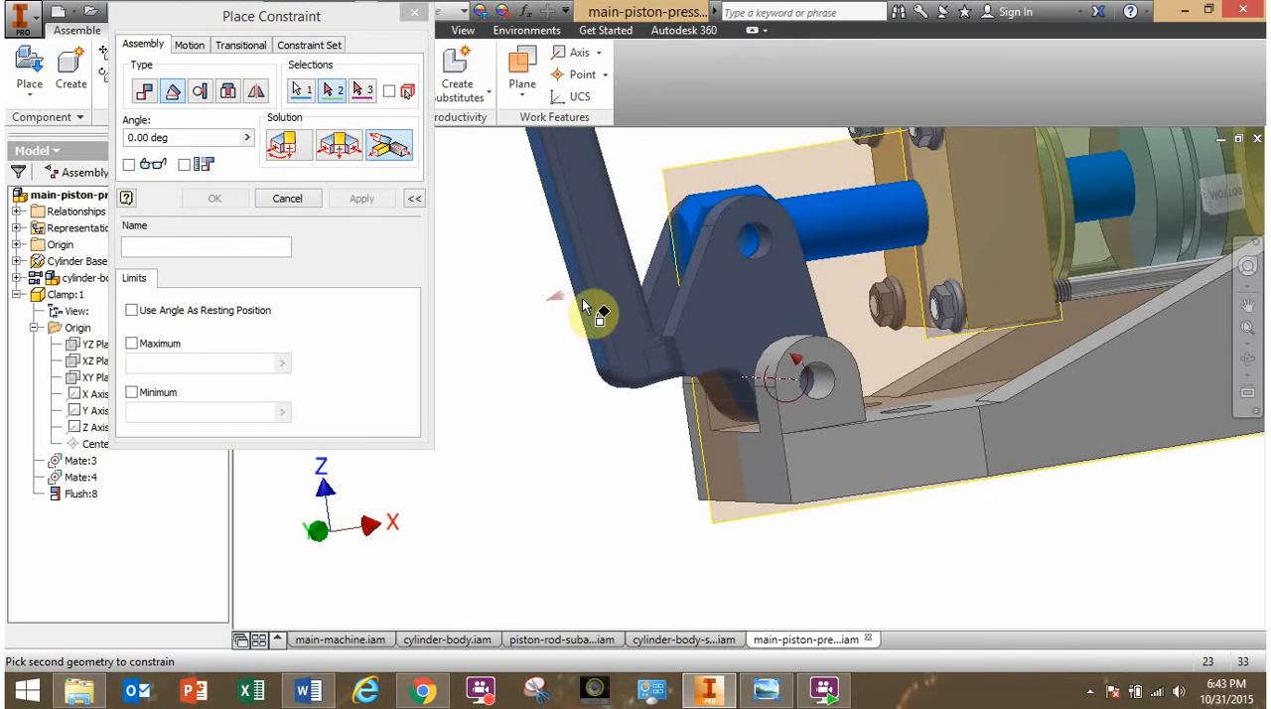
click(777, 481)
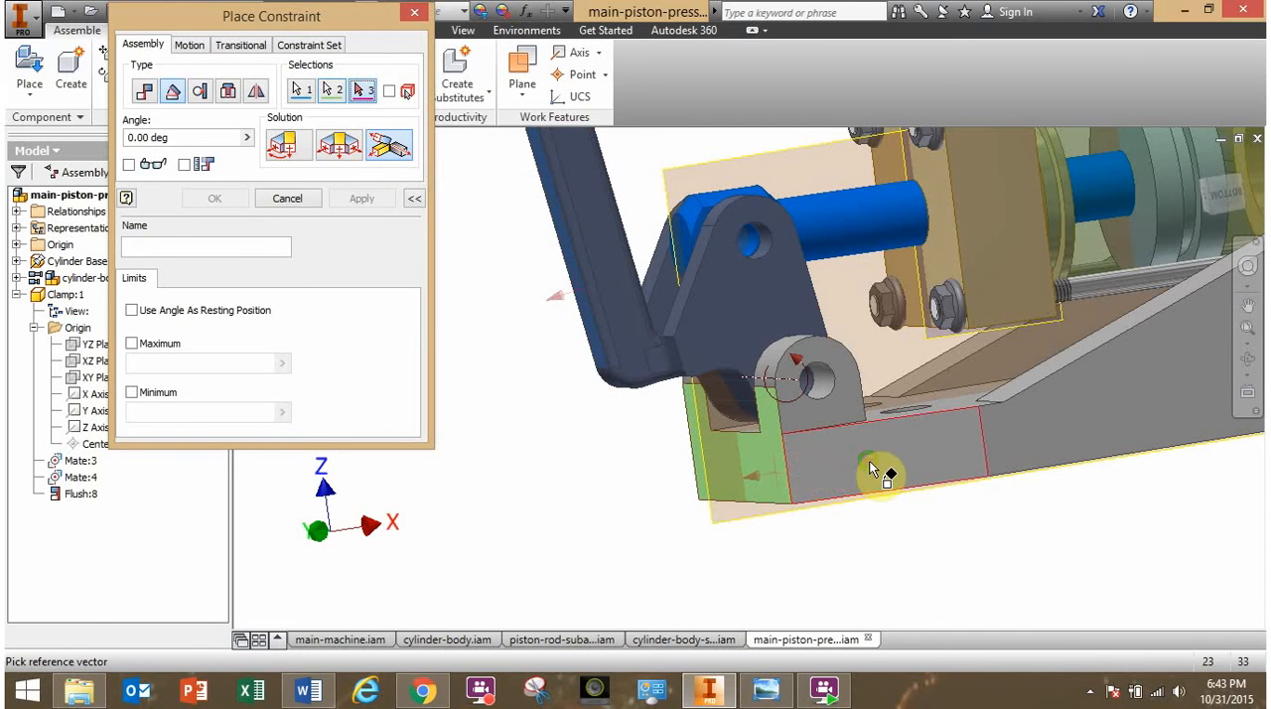
- Use the base's side face as the reference vector and apply the angle constraint at 15 degrees
shift+middle_drag(869, 461, 904, 516)
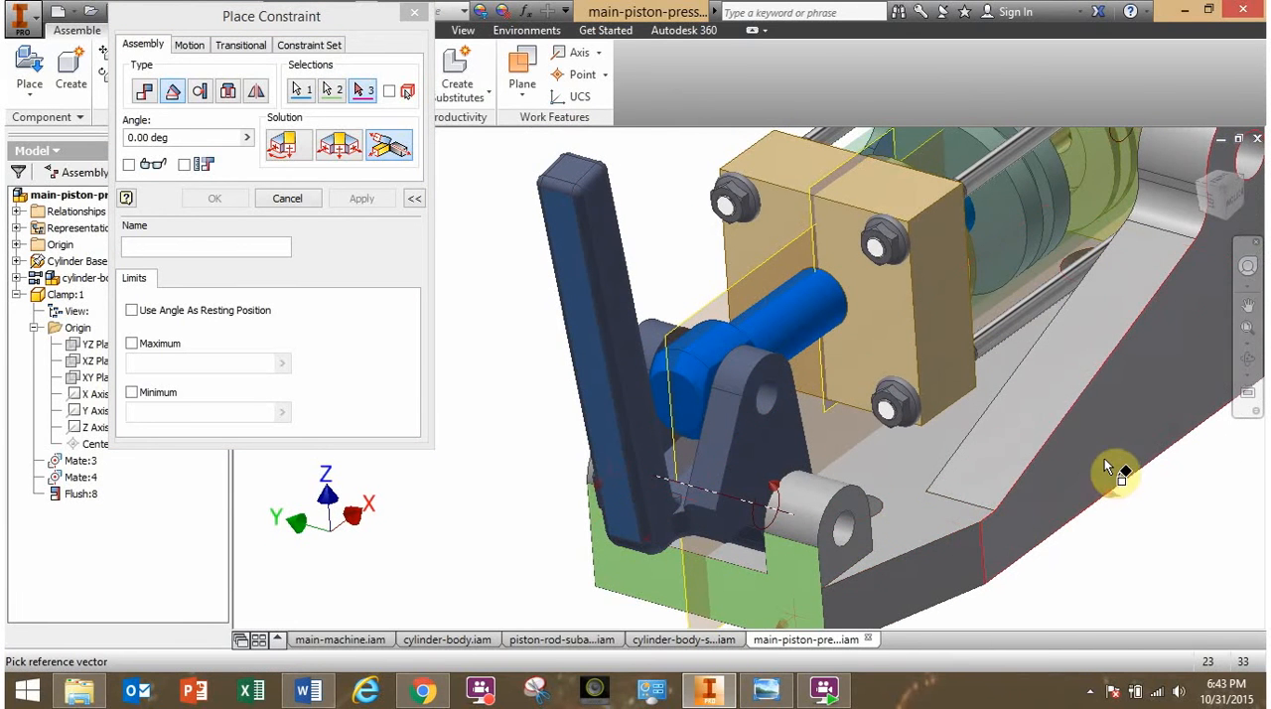
middle_drag(1098, 442, 1061, 338)
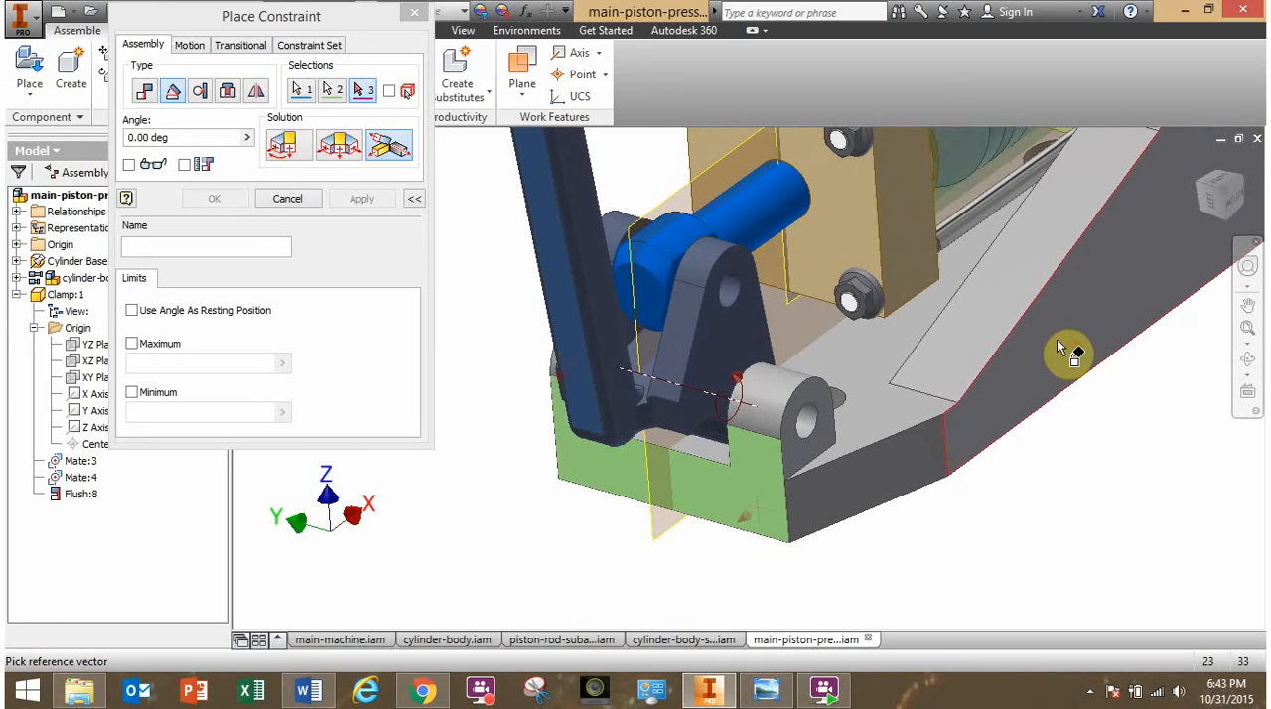
click(1057, 339)
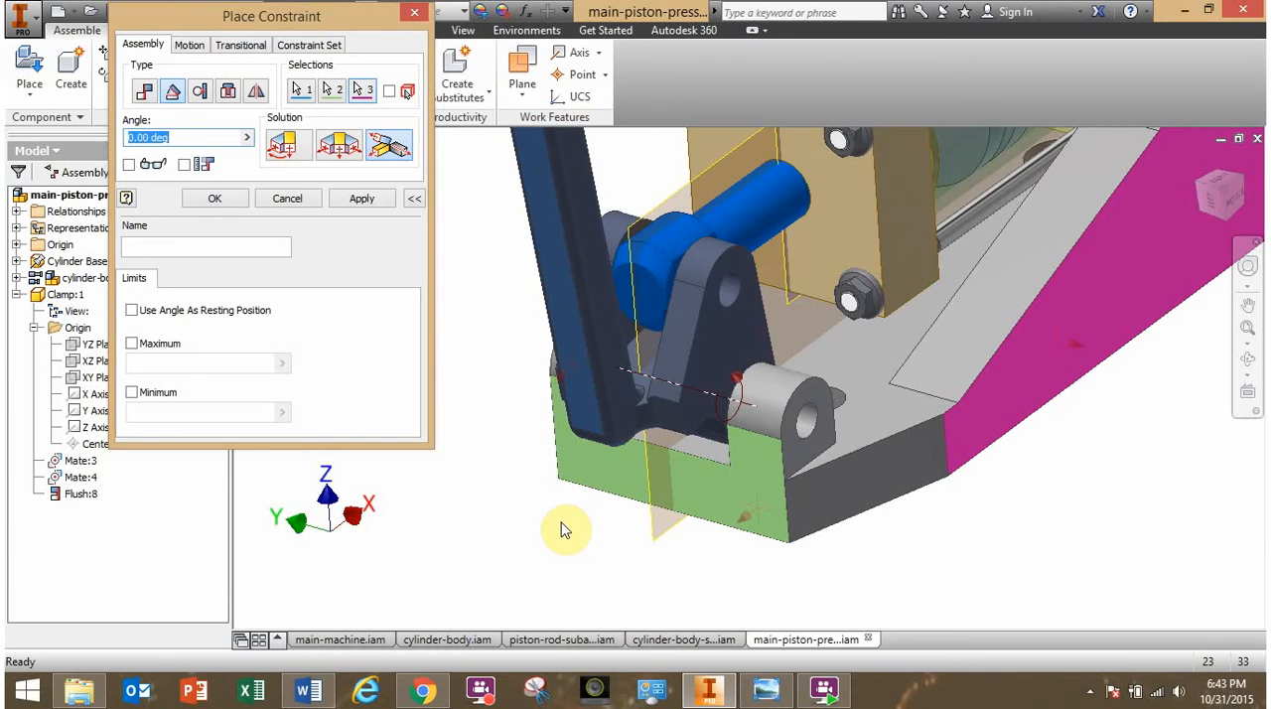
drag(180, 137, 113, 140)
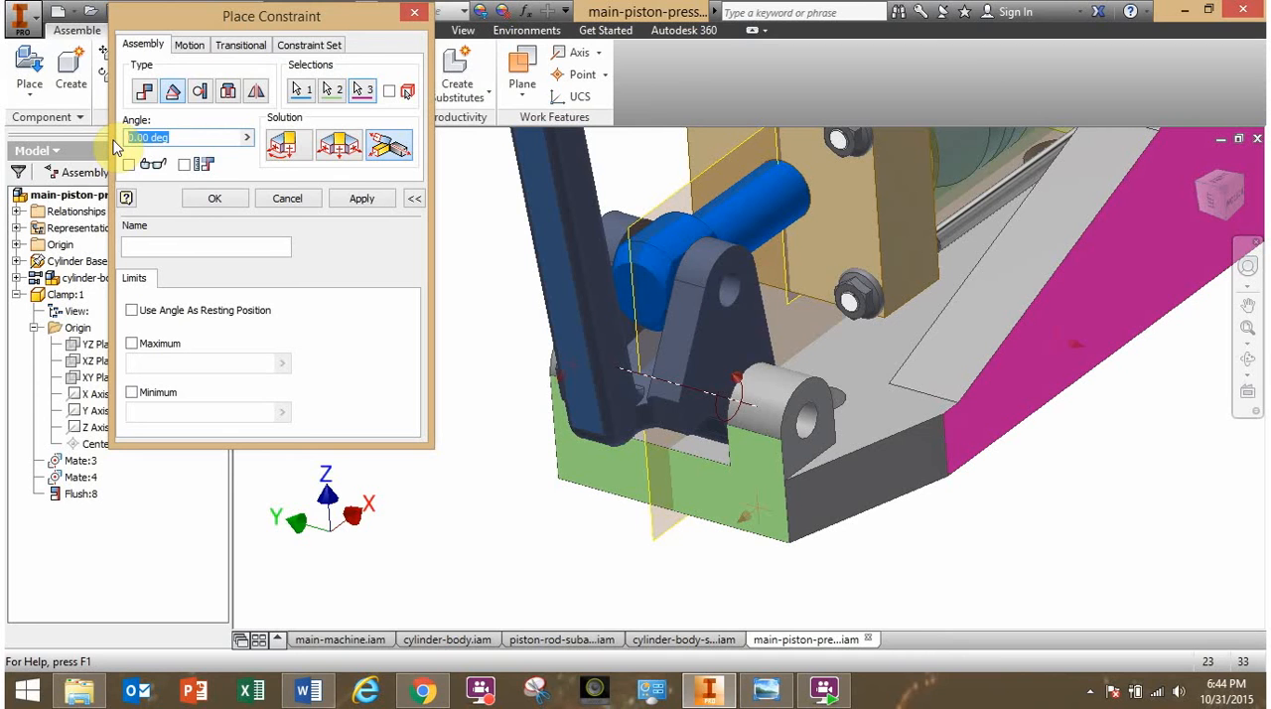
text(15)
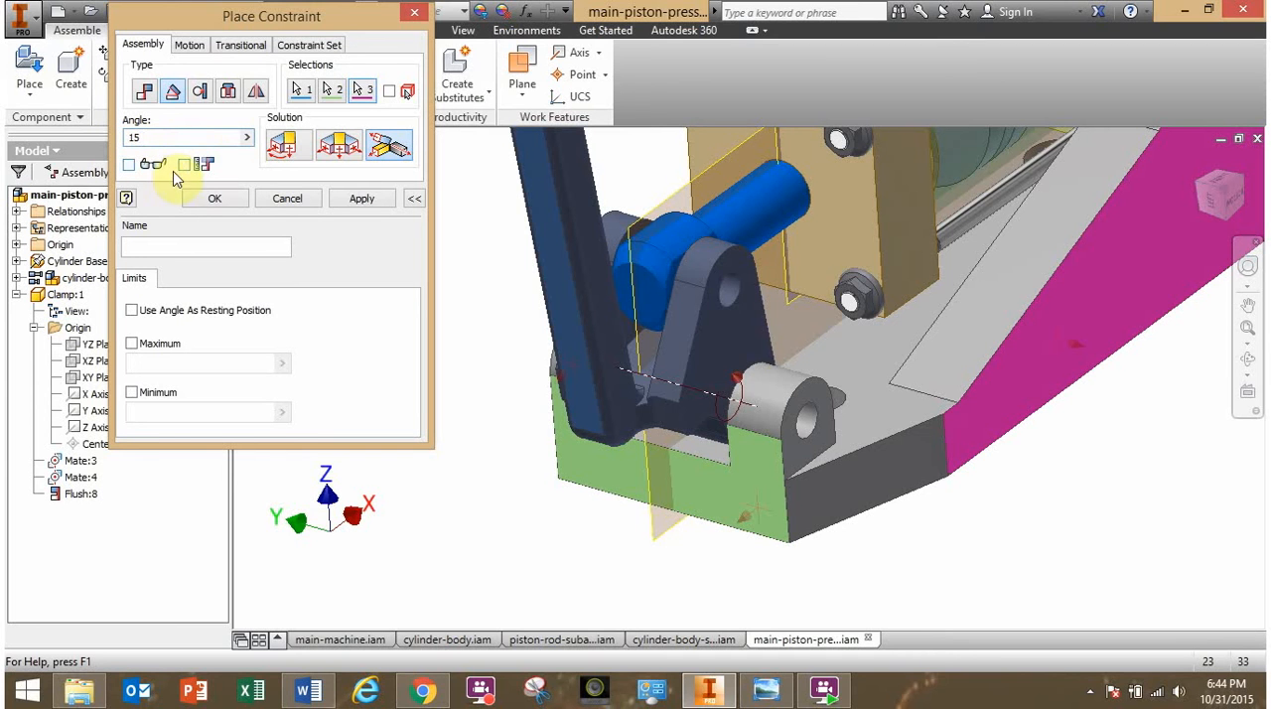
click(233, 197)
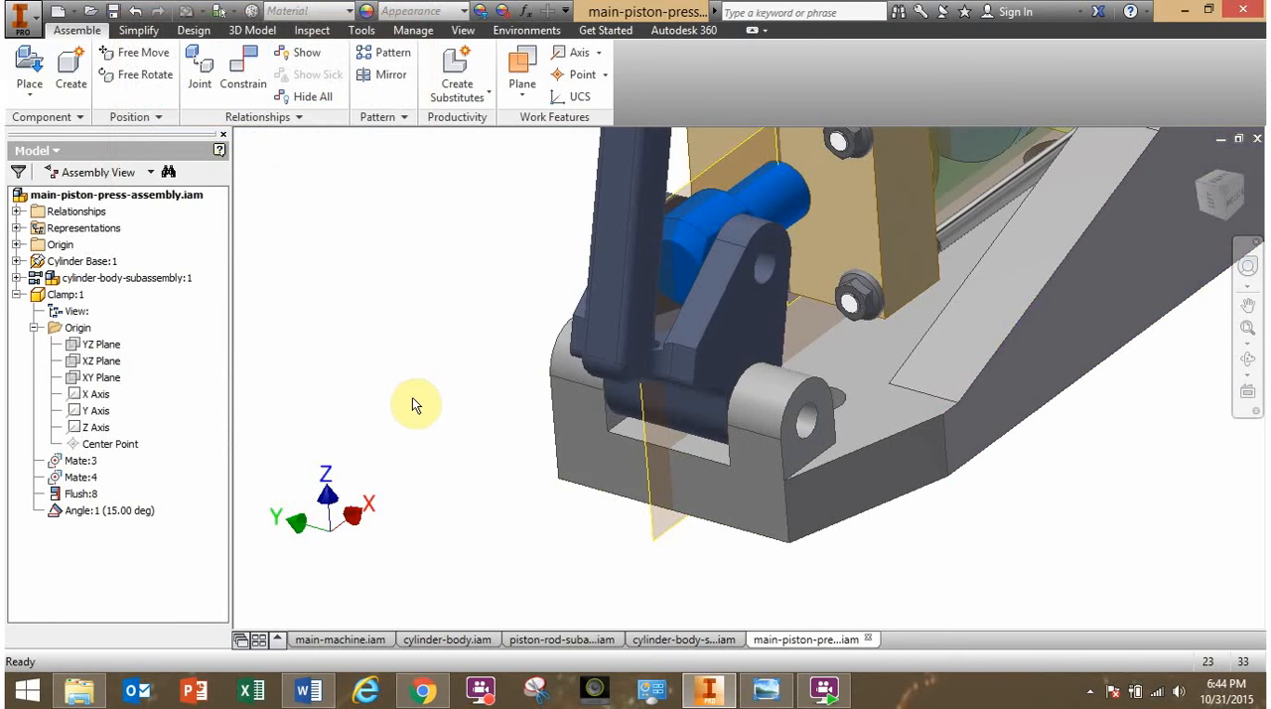
- Set the clamp's angle constraint to 0 degrees
shift+middle_drag(417, 412, 357, 417)
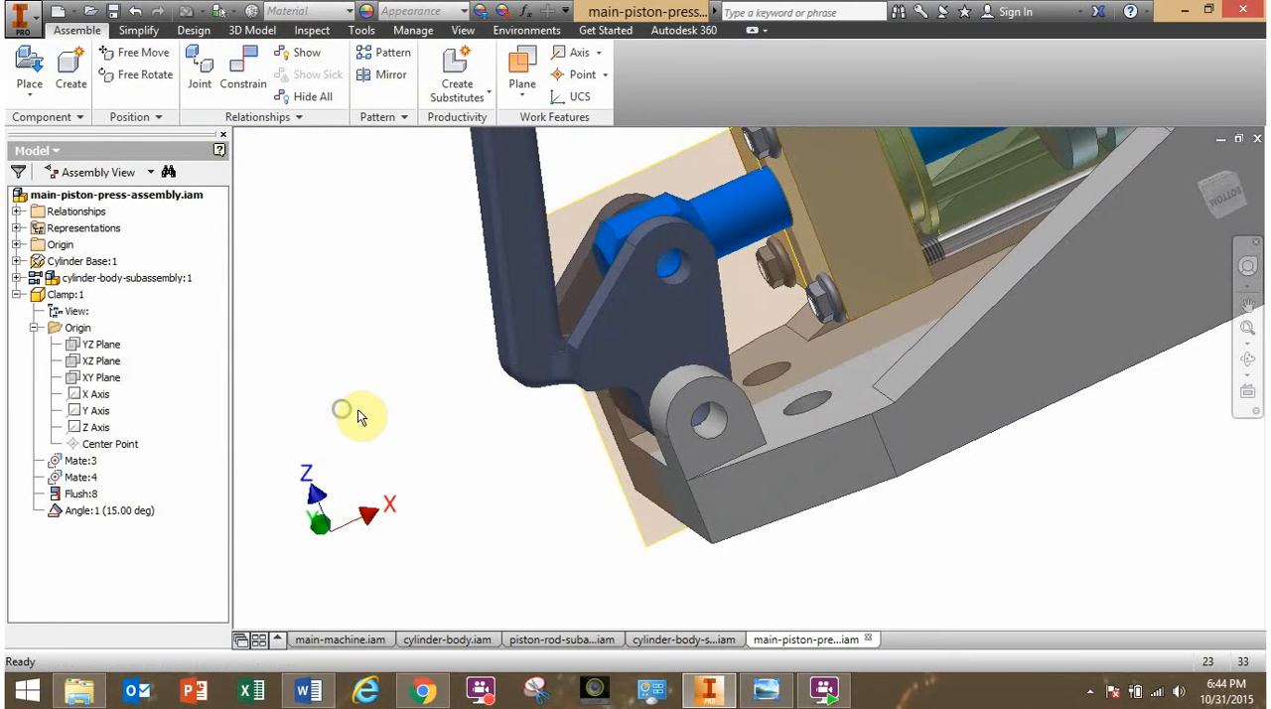
click(81, 511)
right_click(98, 513)
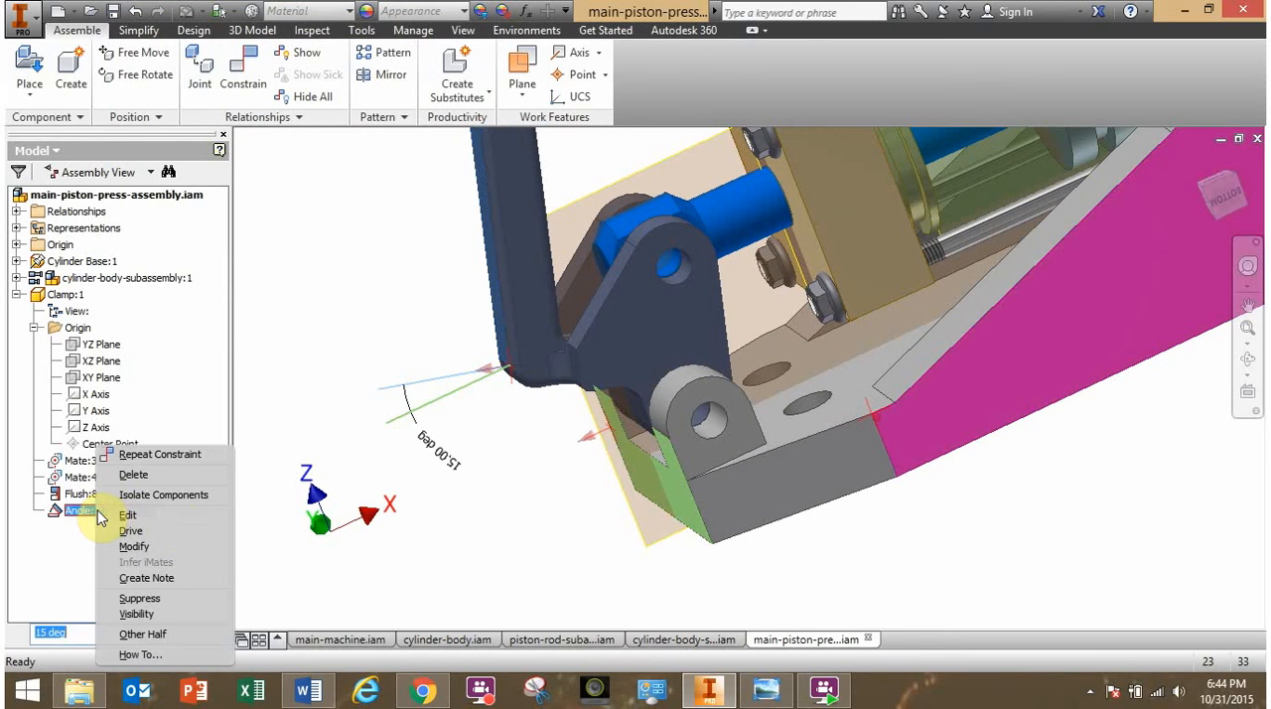
key(Escape)
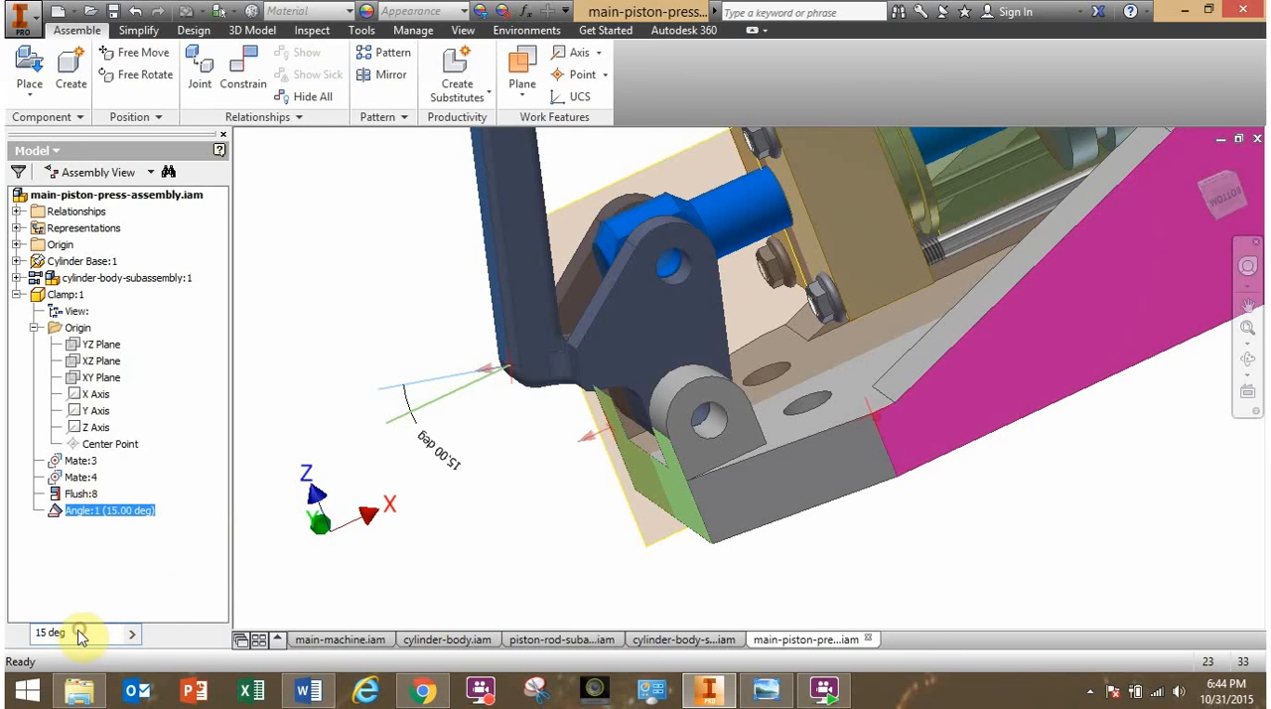
drag(71, 638, 14, 640)
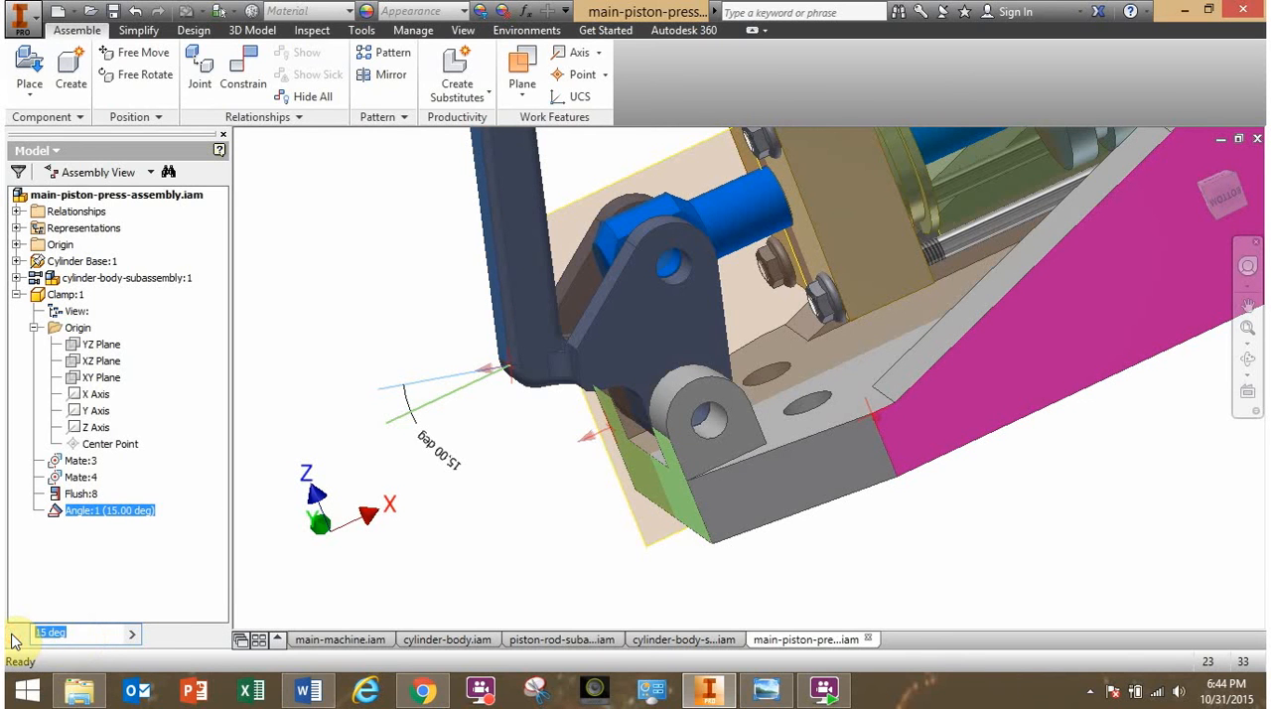
text(0)
key(Return)
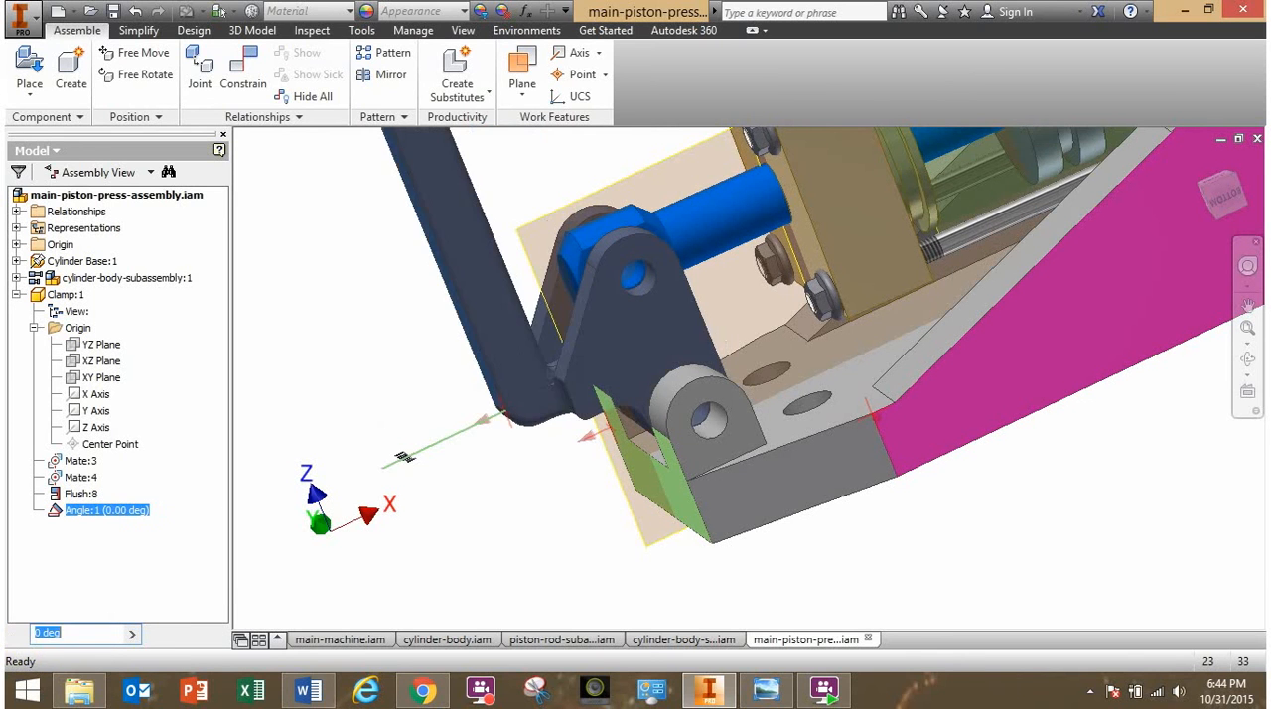
- Set the clamp's angle constraint to -30 degrees
shift+middle_drag(528, 582, 477, 594)
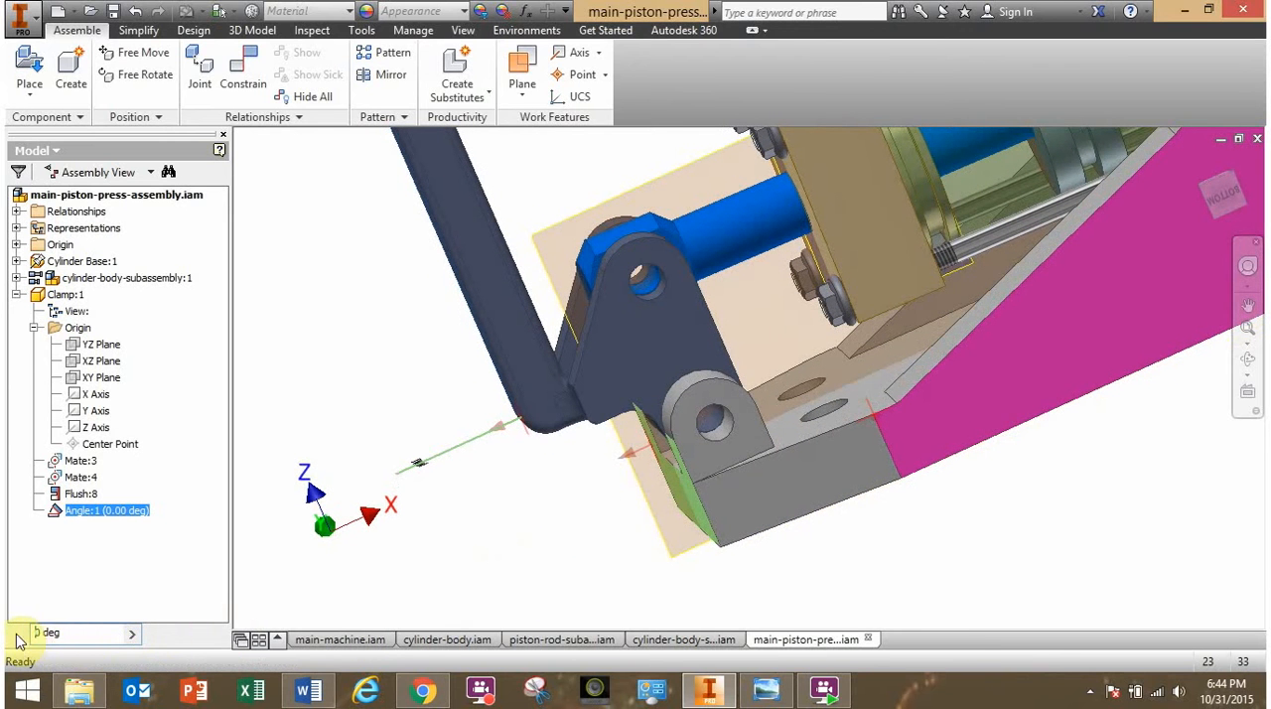
click(70, 634)
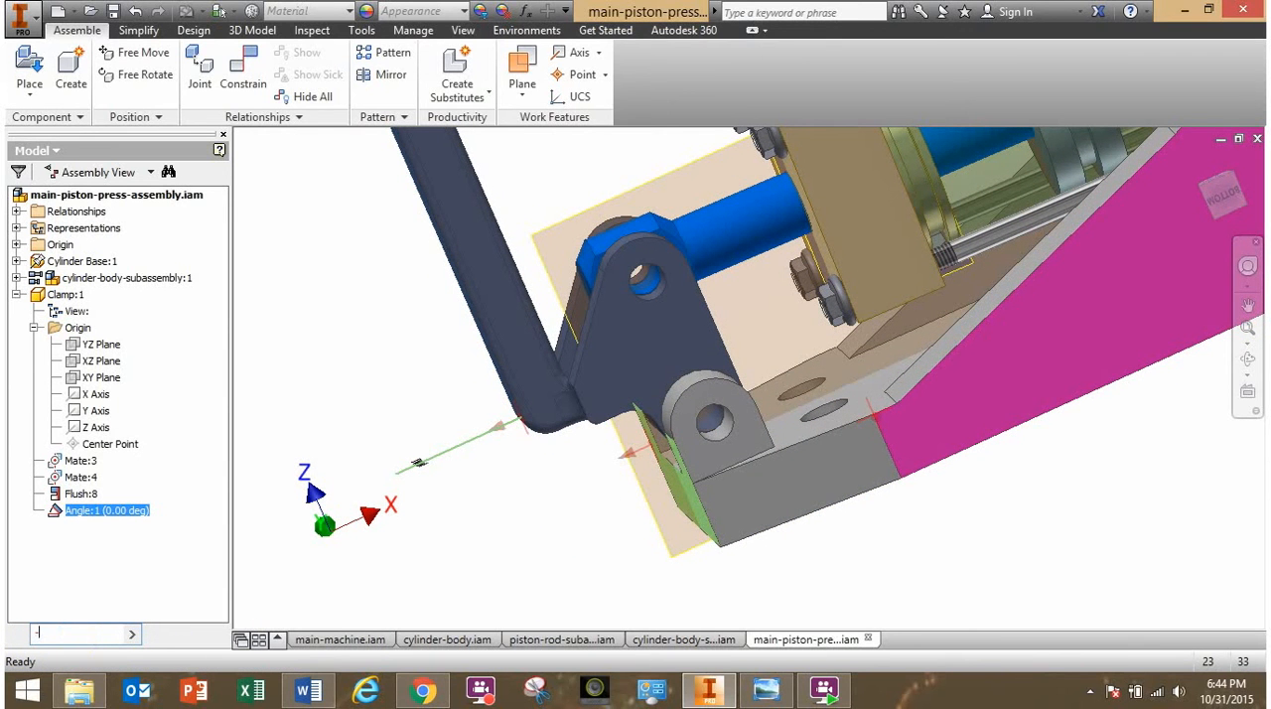
key(Return)
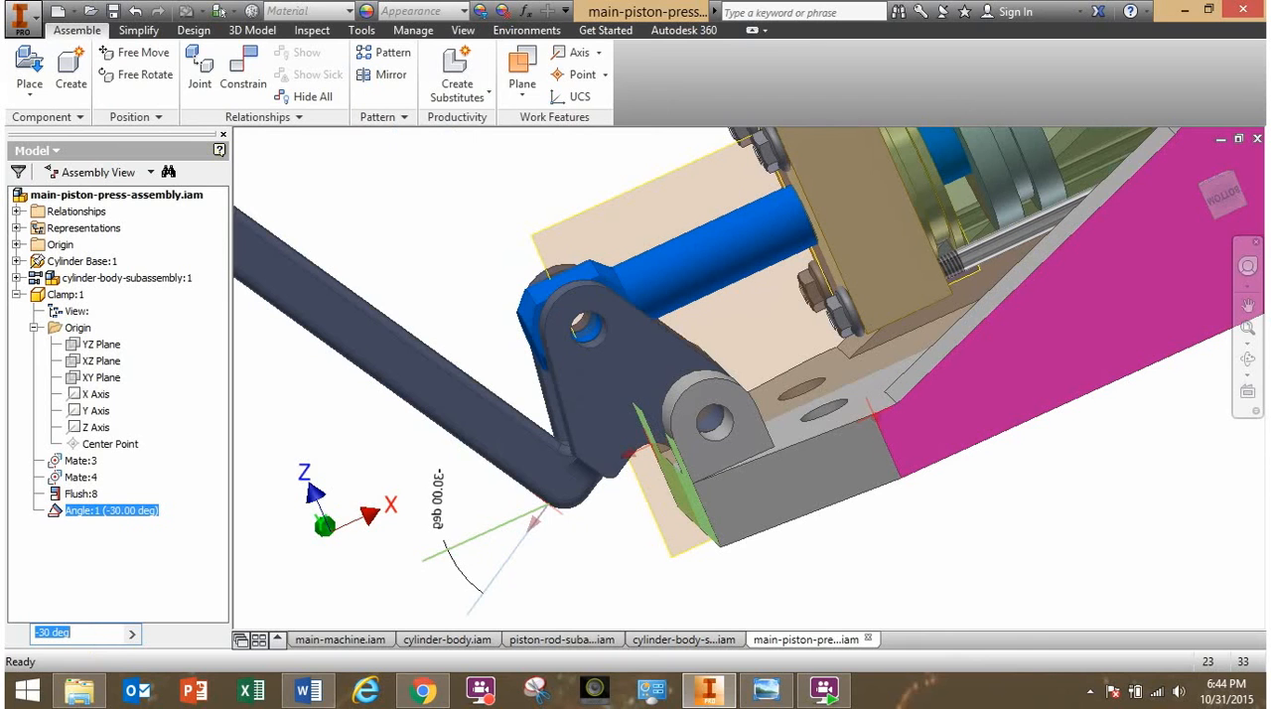
- Set the clamp's angle constraint to -45 degrees
scroll(556, 521, down, 3)
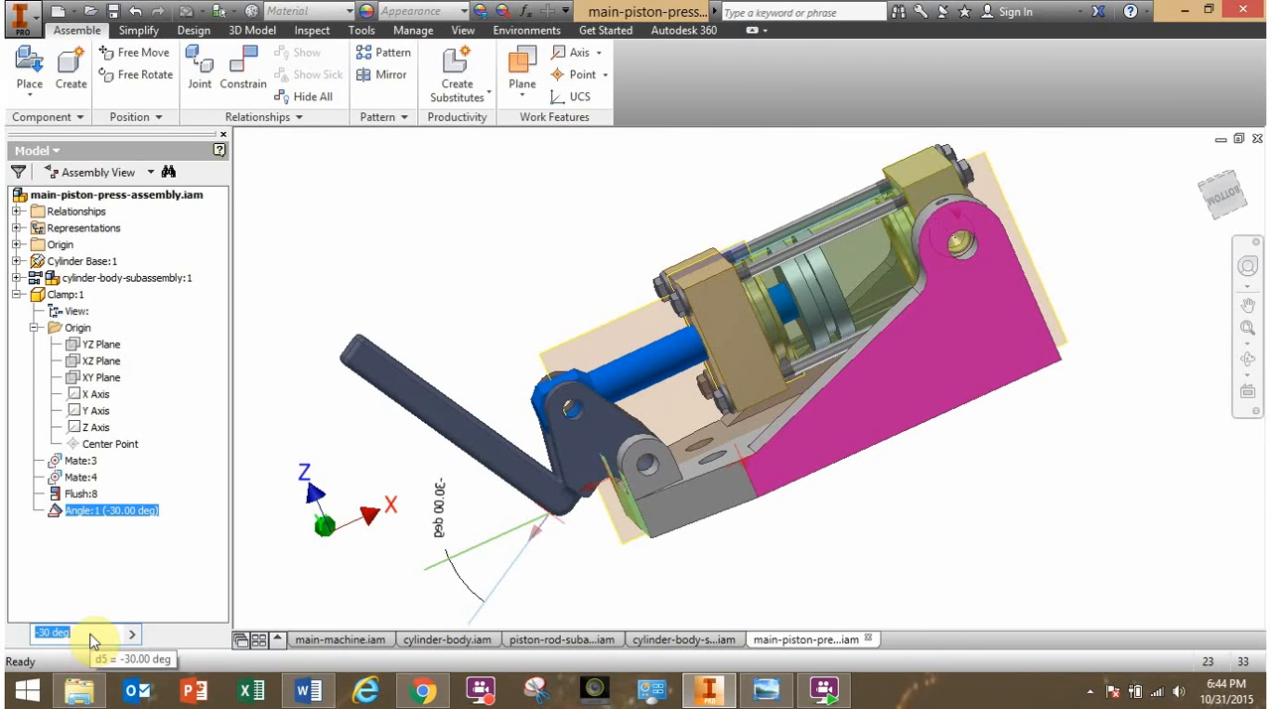
text(-45)
key(Return)
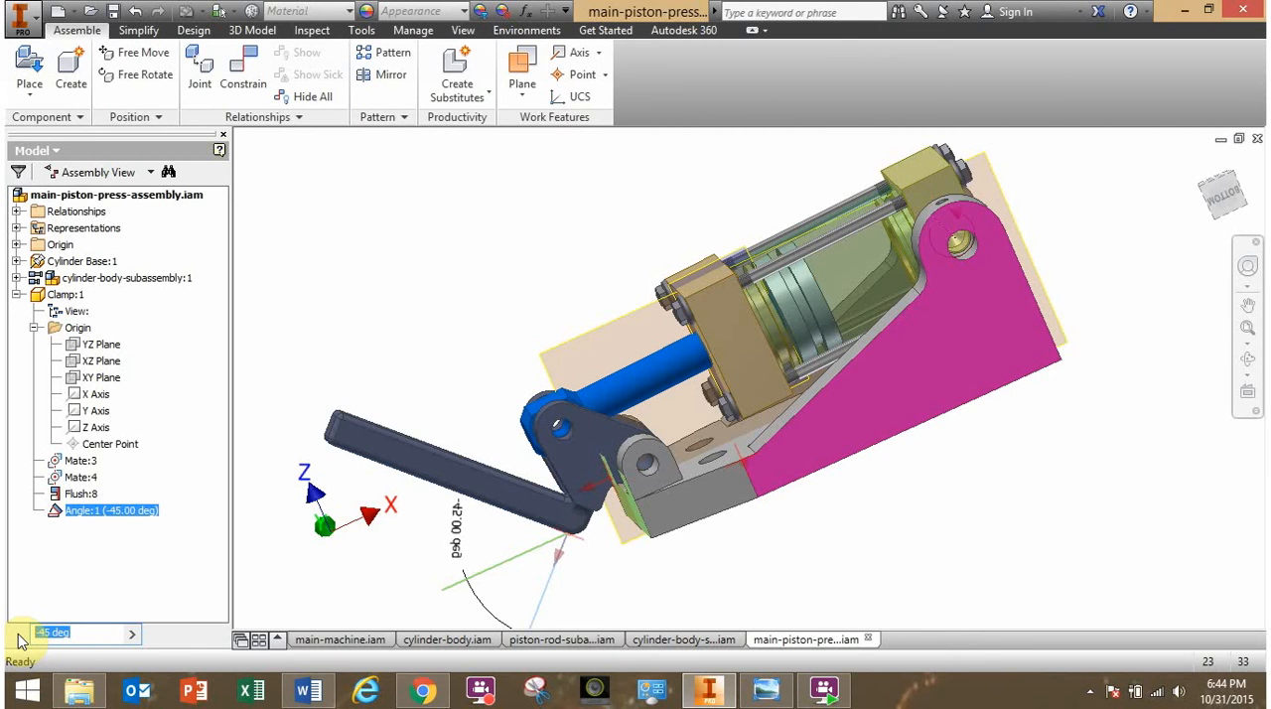
- Set the clamp's angle constraint to 20 degrees
text(20)
key(Return)
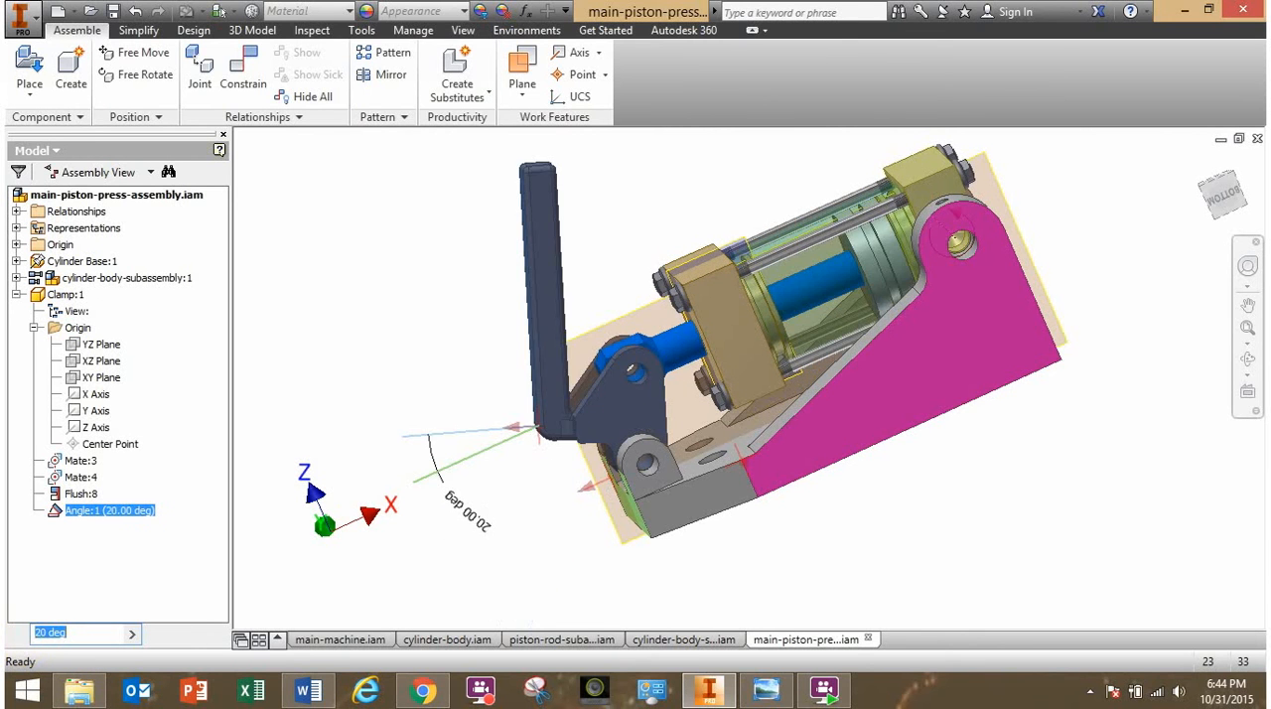
click(89, 634)
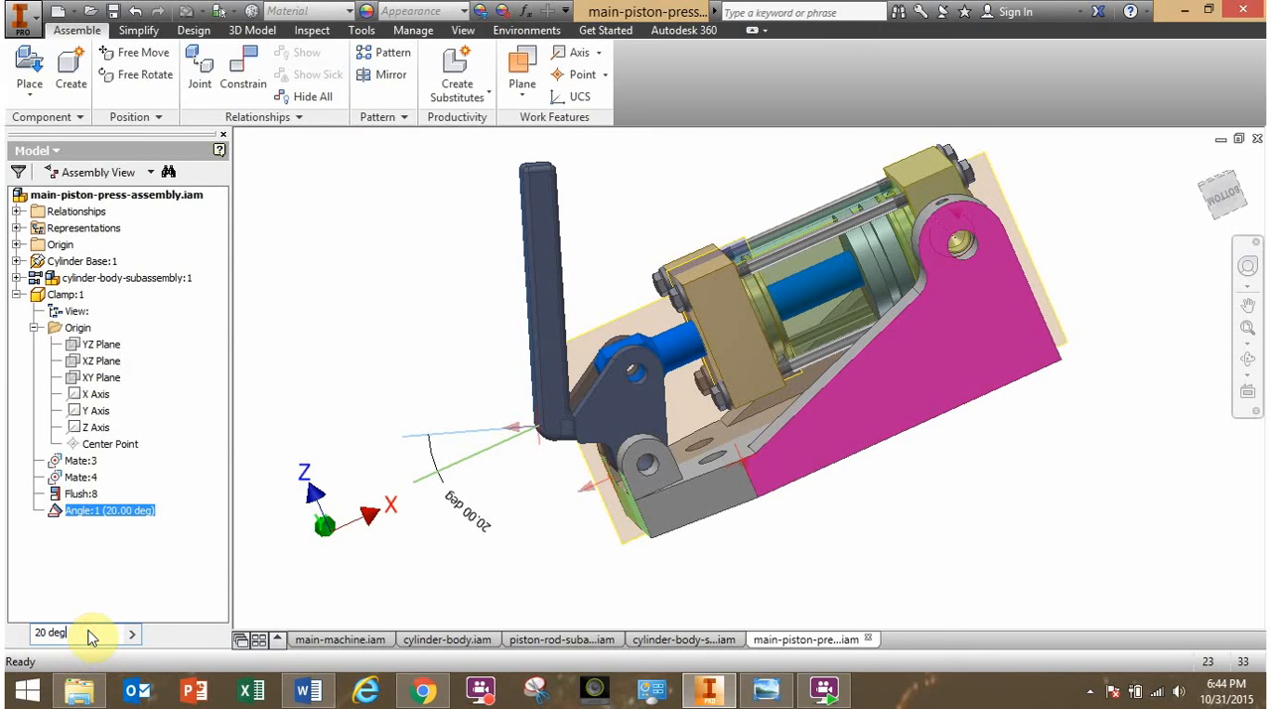
click(109, 583)
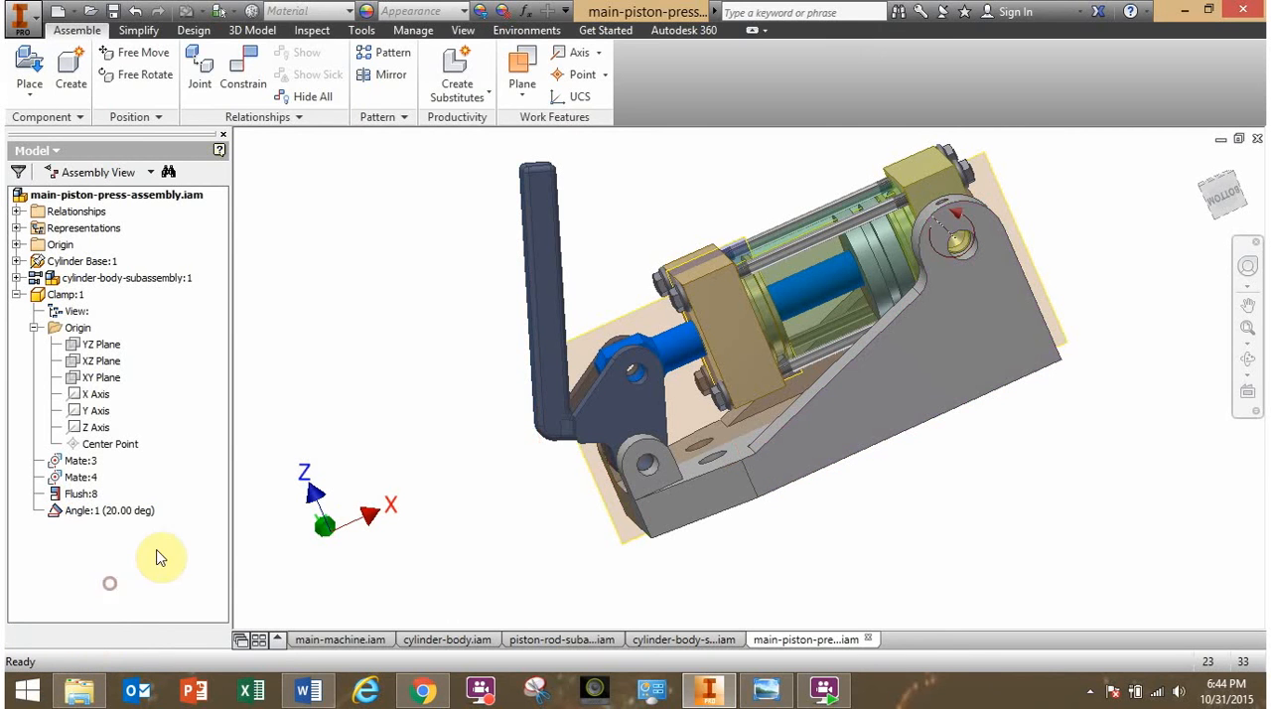
- Open the clamp's angle constraint for editing and enable its maximum and minimum limits
right_click(80, 517)
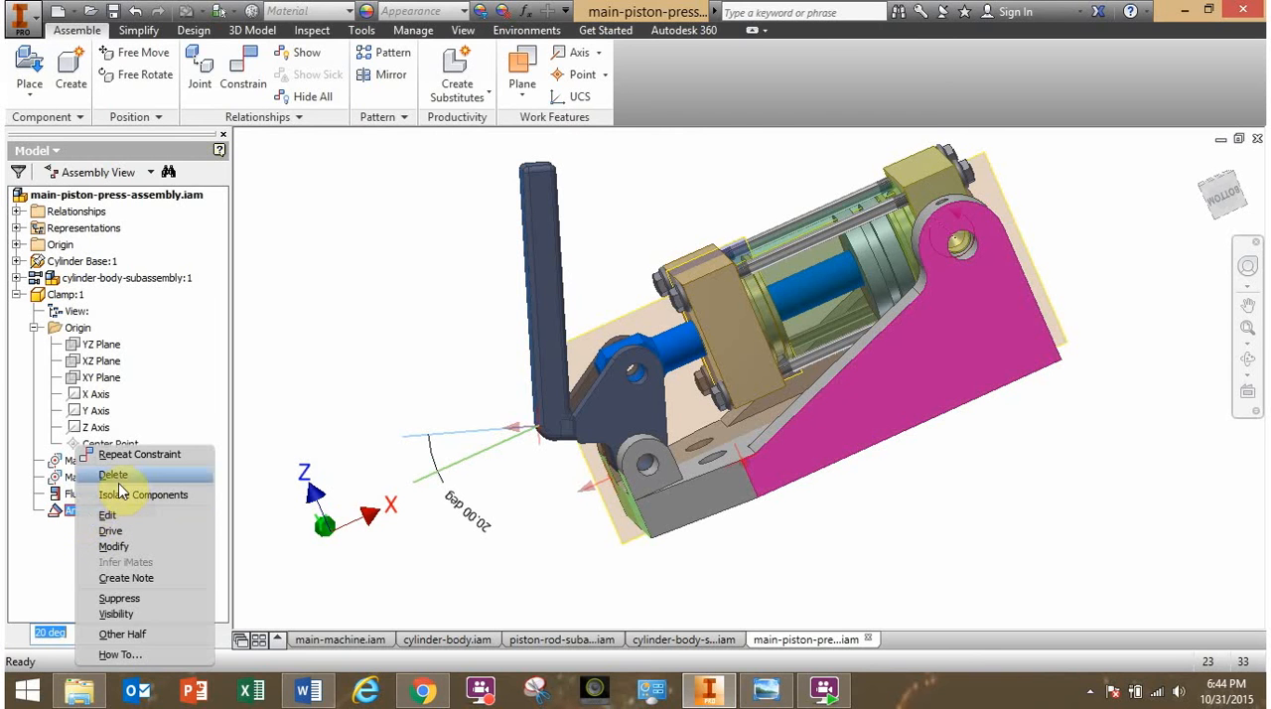
click(68, 543)
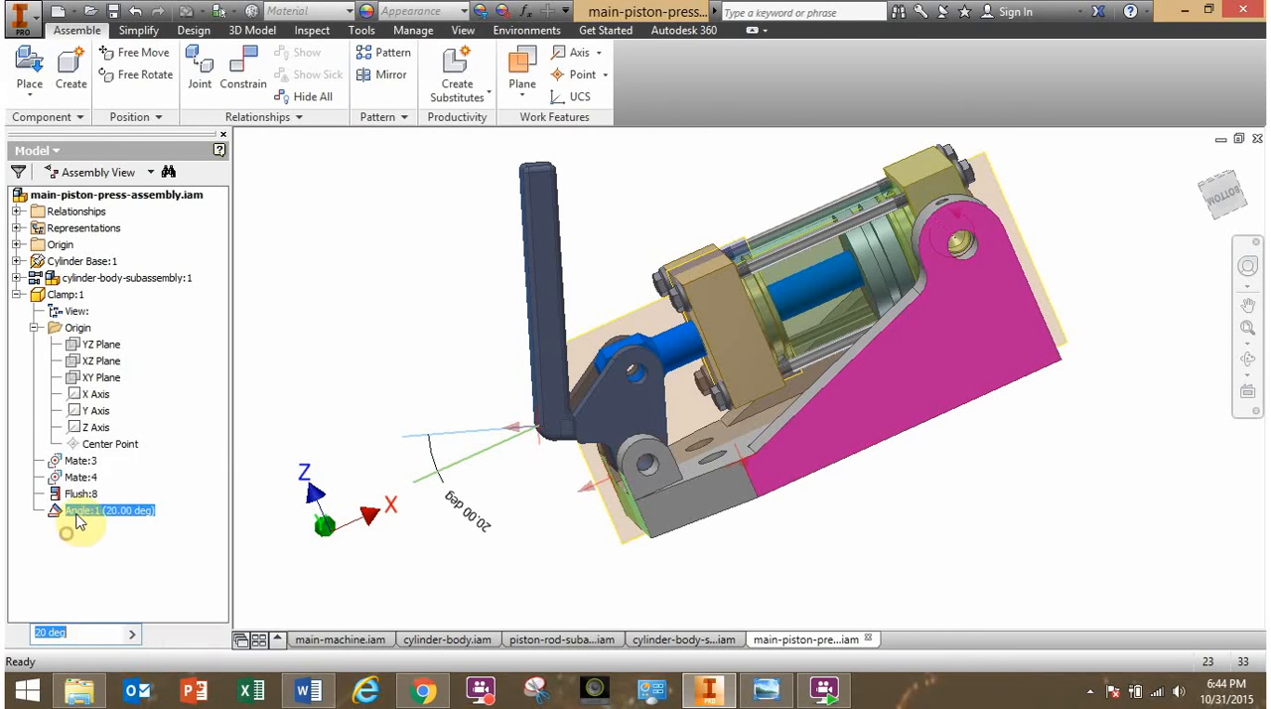
right_click(79, 516)
click(118, 501)
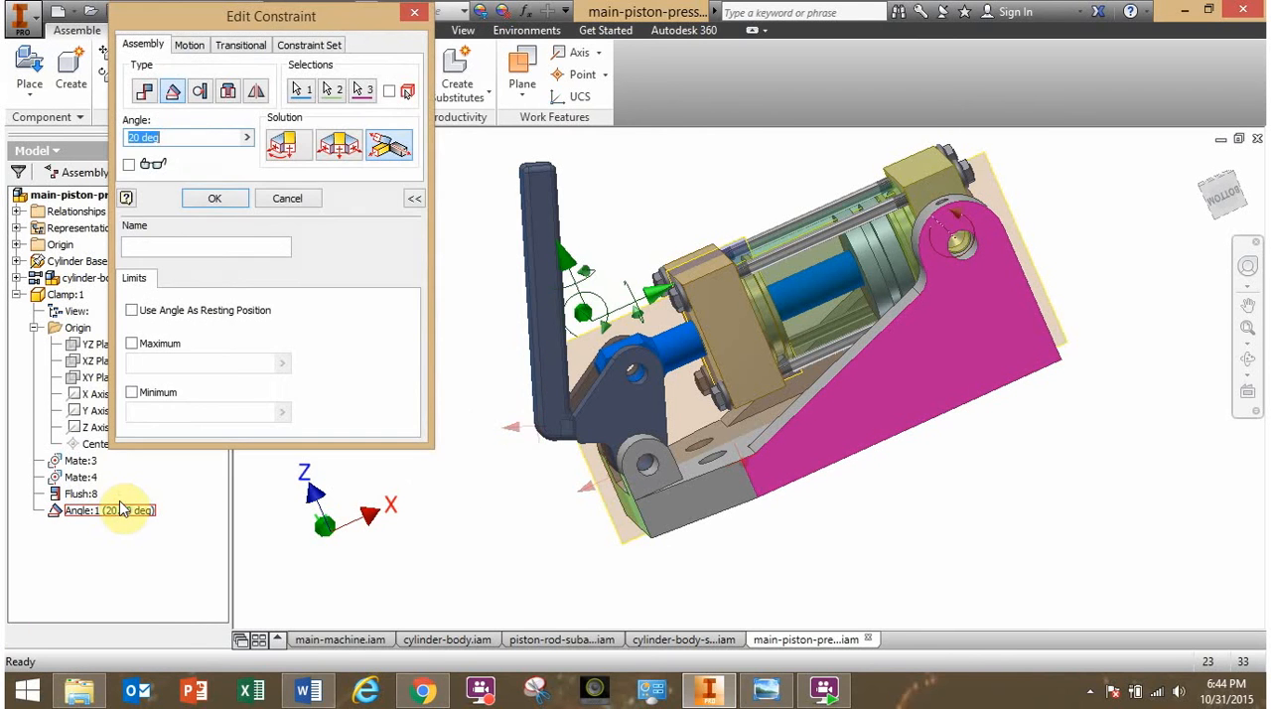
click(132, 344)
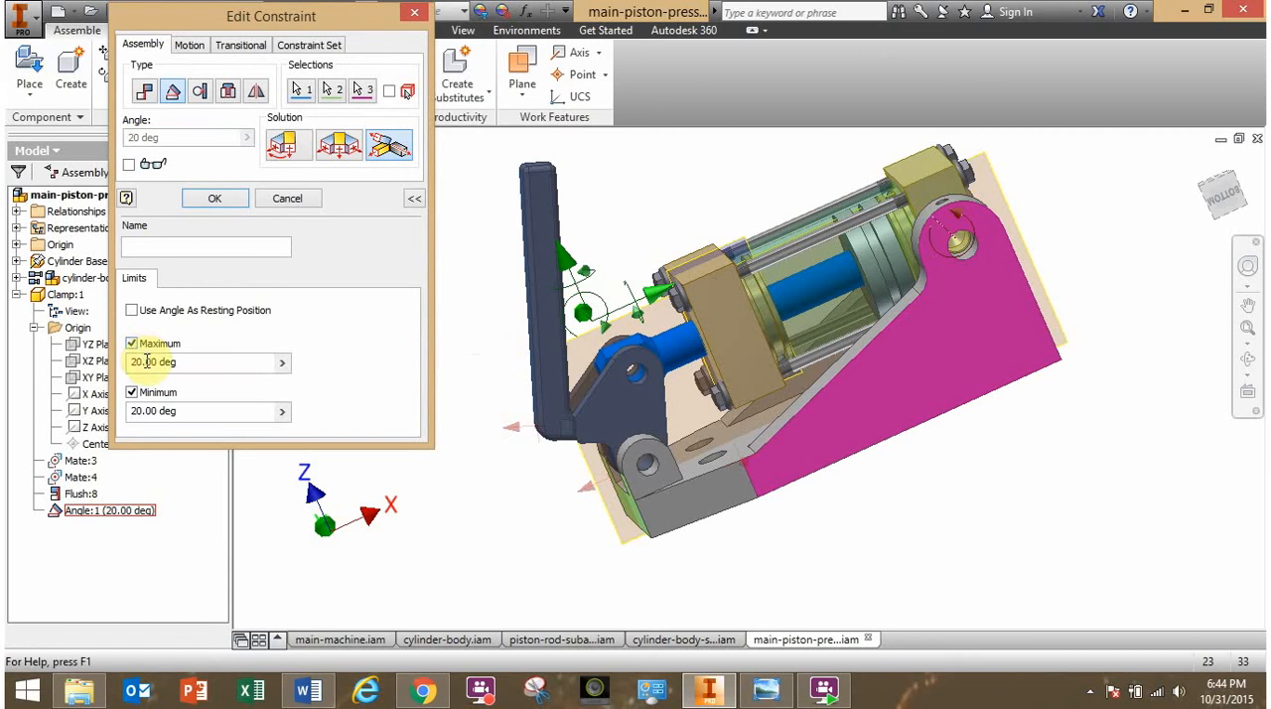
- Limit the clamp's angle constraint to a minimum of -30 and a maximum of 0 degrees and apply the change
drag(190, 362, 120, 370)
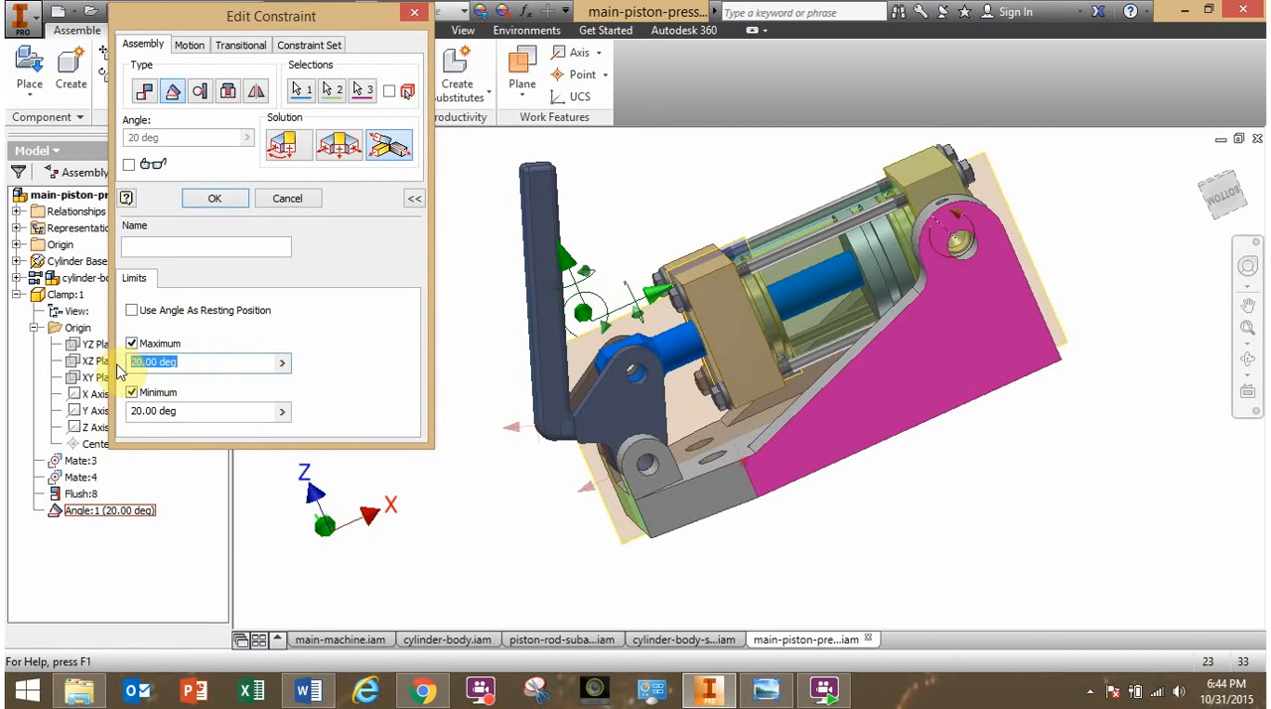
click(199, 413)
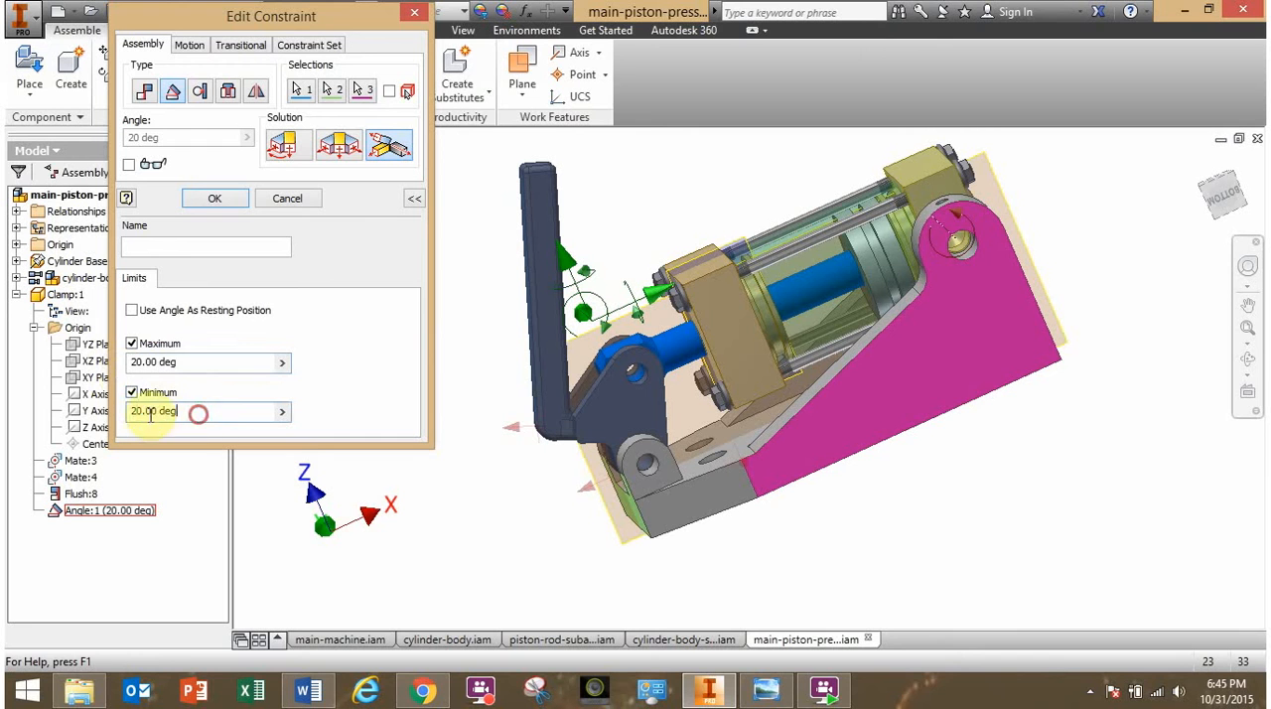
drag(150, 416, 79, 415)
text(-)
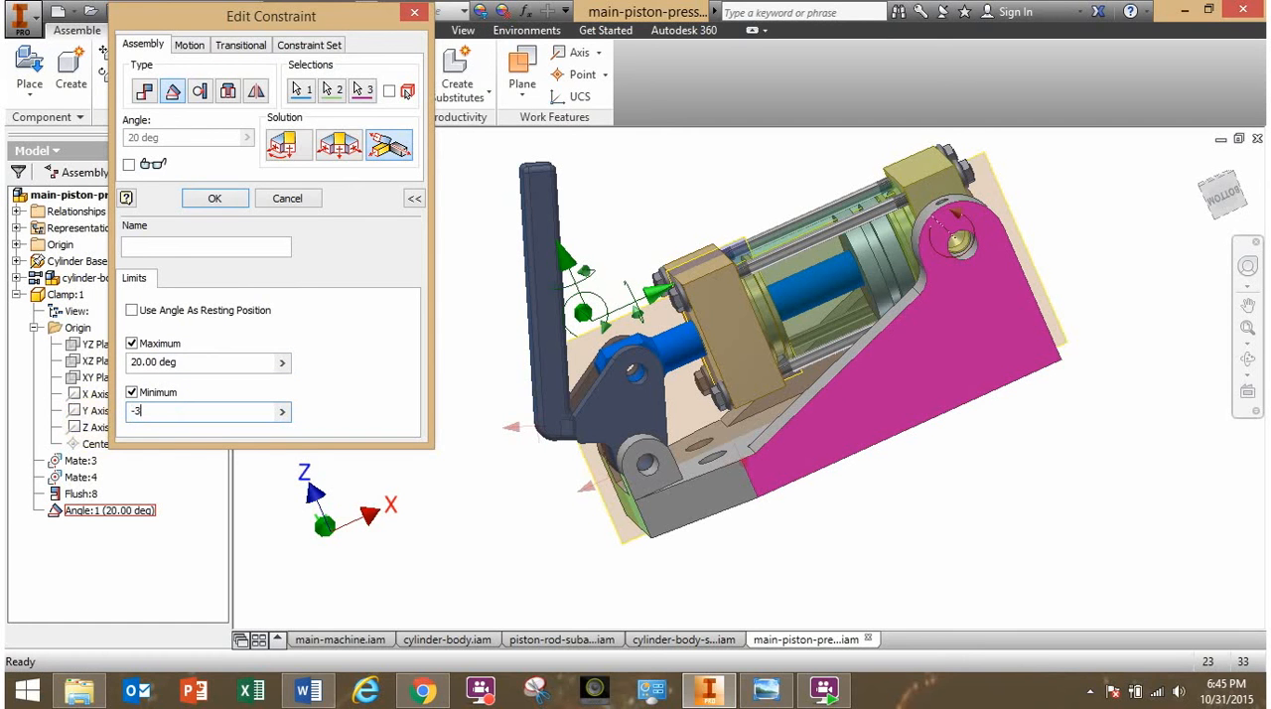
text(30)
drag(207, 363, 66, 380)
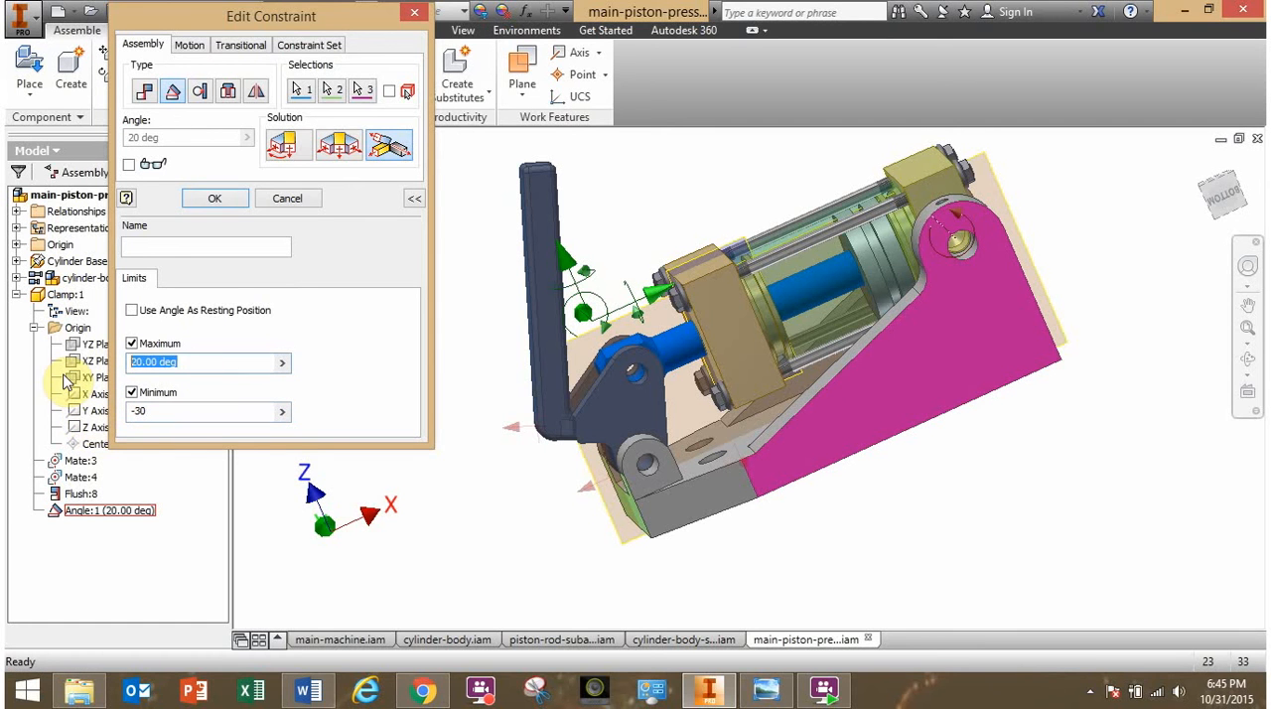
text(0)
click(338, 380)
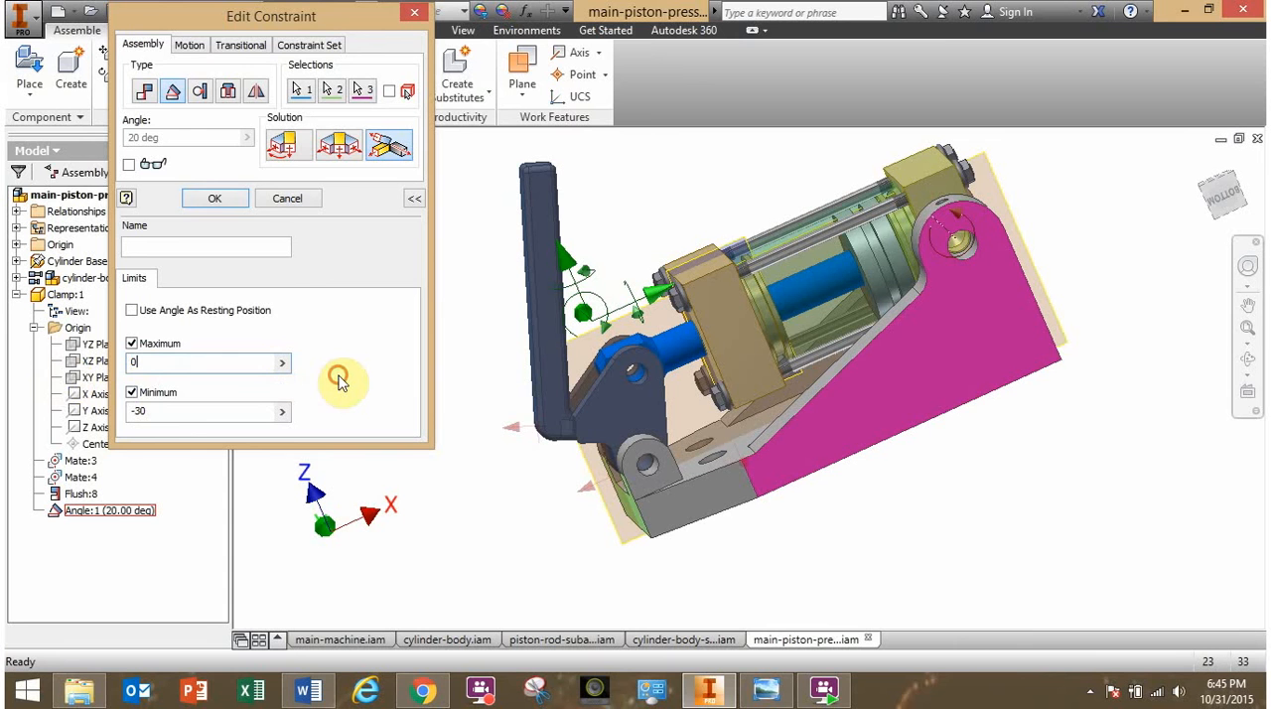
click(213, 203)
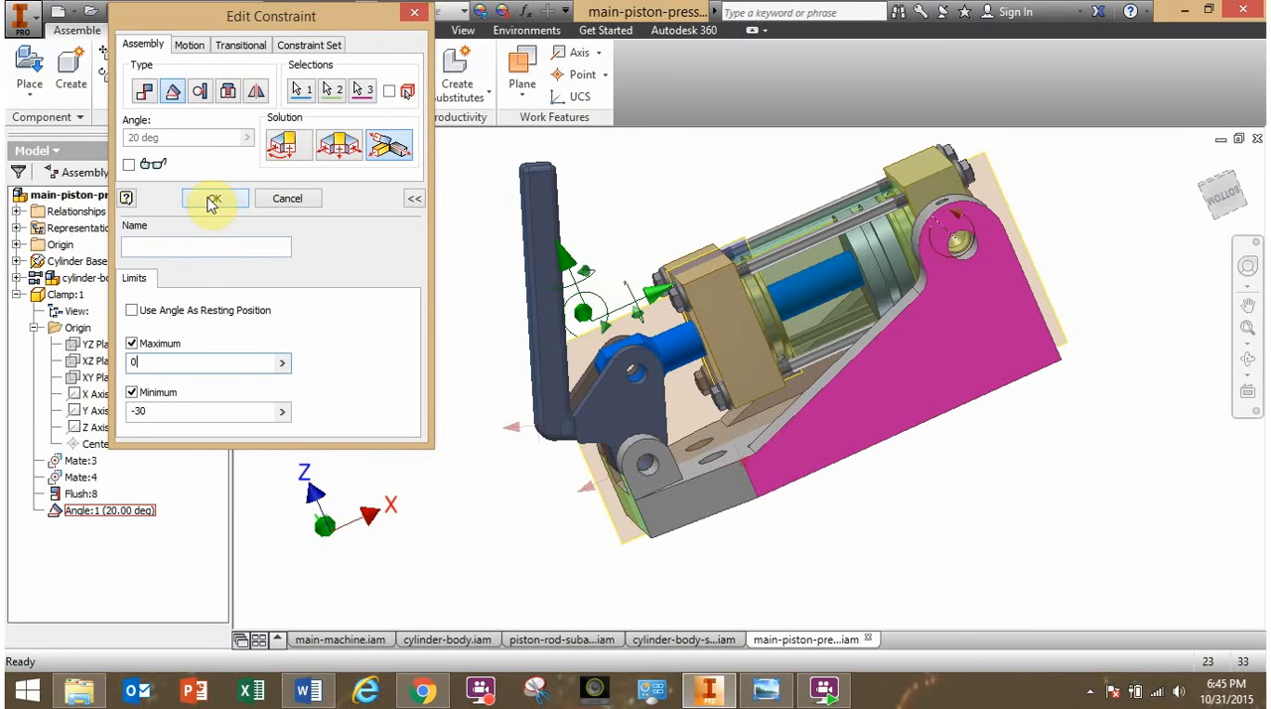
- Swing the clamp arm back and forth between its angle limits and examine how the piston follows inside the cylinder
drag(542, 268, 428, 422)
drag(428, 421, 421, 526)
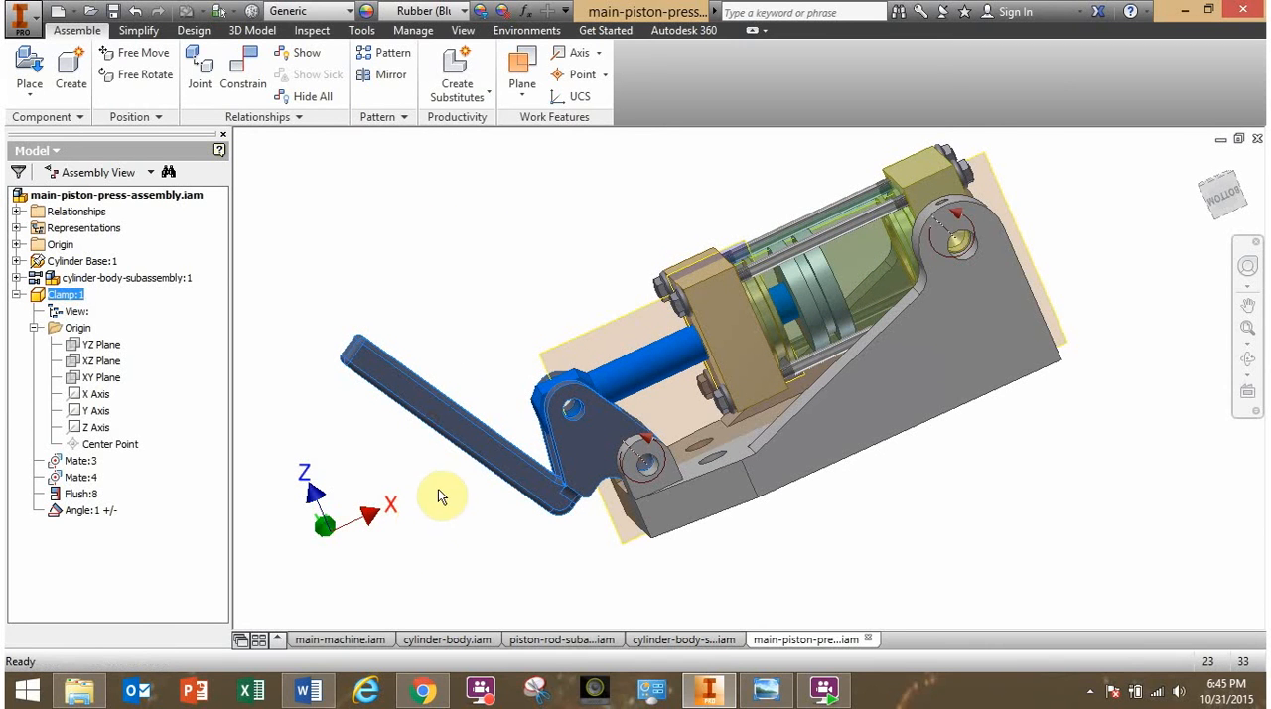
drag(452, 444, 467, 298)
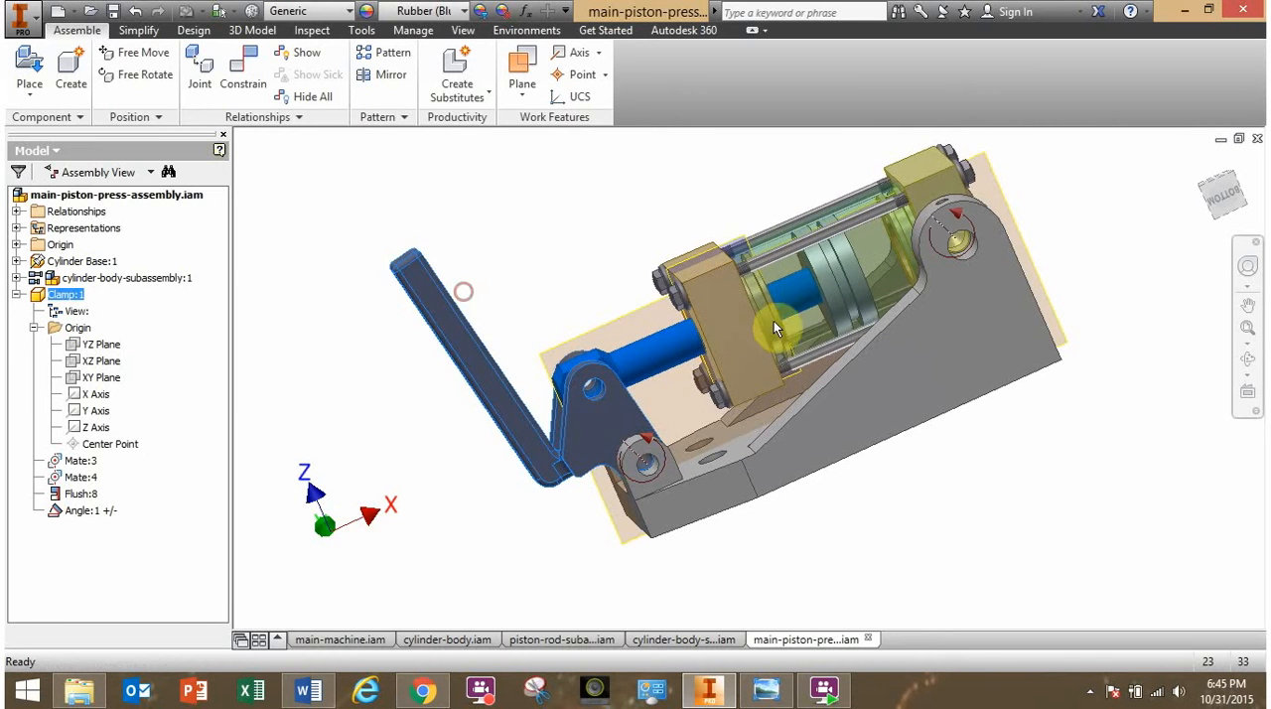
scroll(839, 295, up, 3)
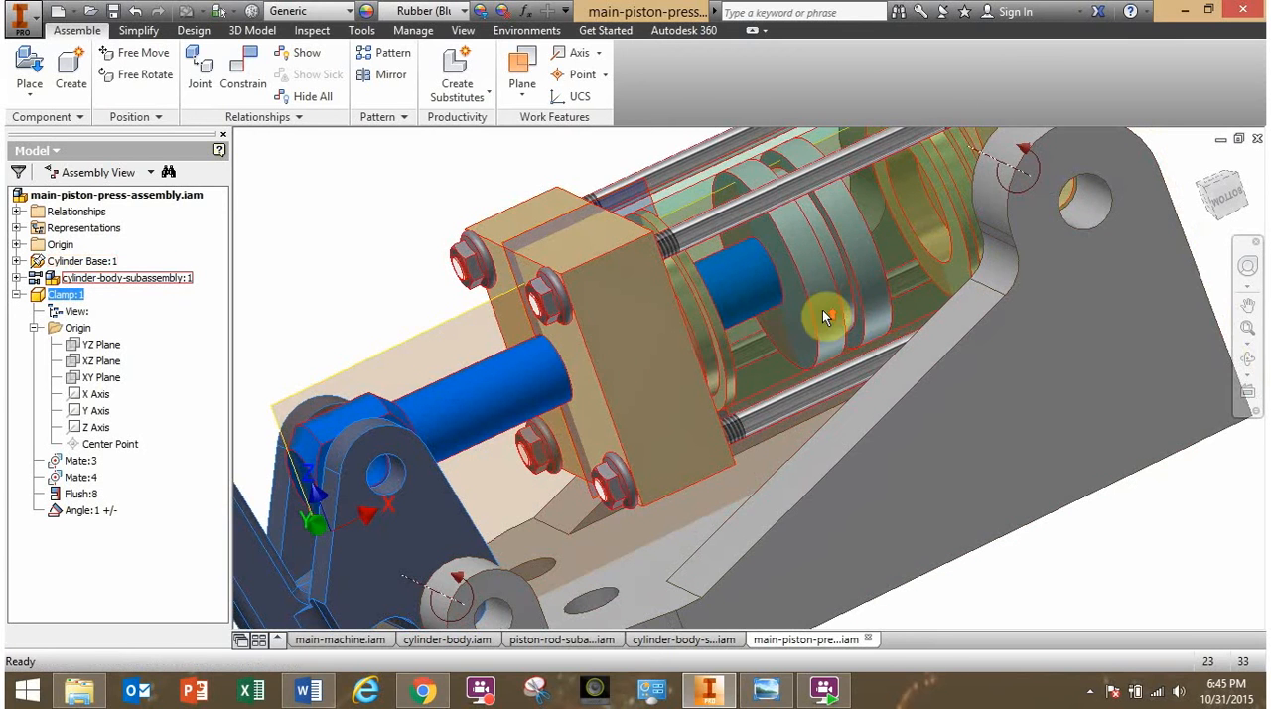
scroll(855, 273, down, 3)
drag(412, 372, 369, 318)
scroll(410, 359, down, 3)
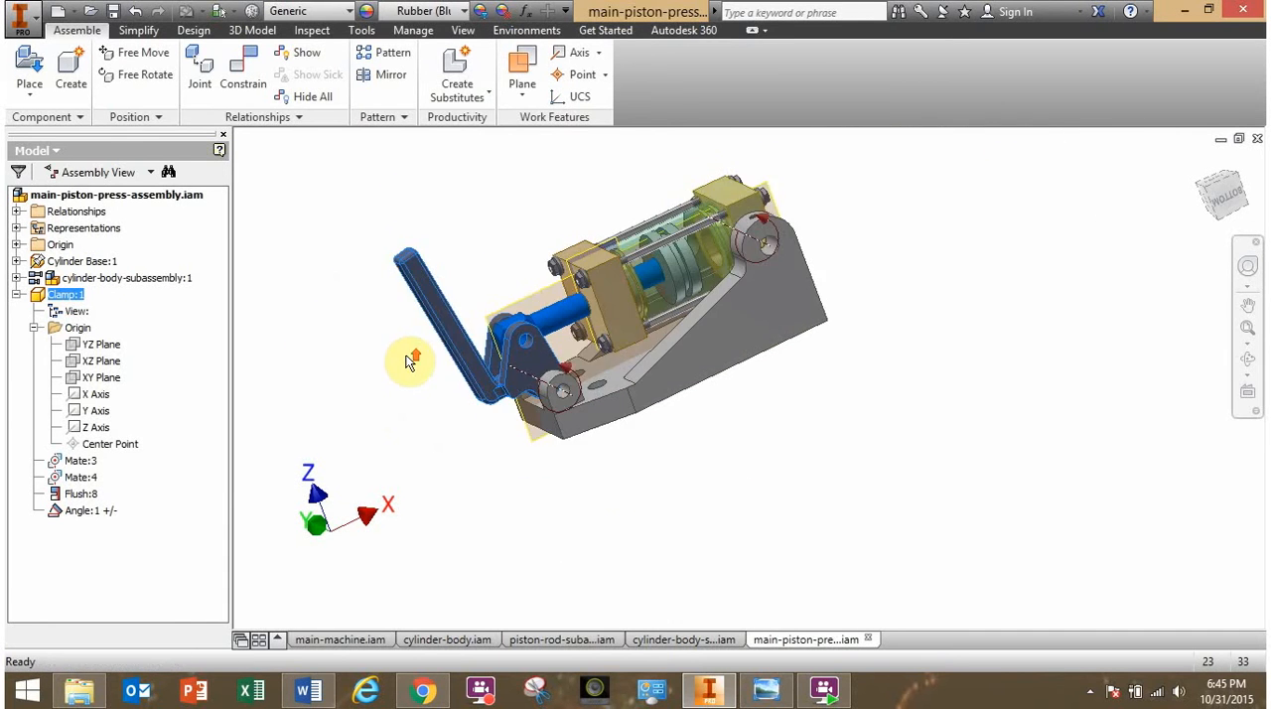
drag(404, 367, 397, 328)
click(357, 390)
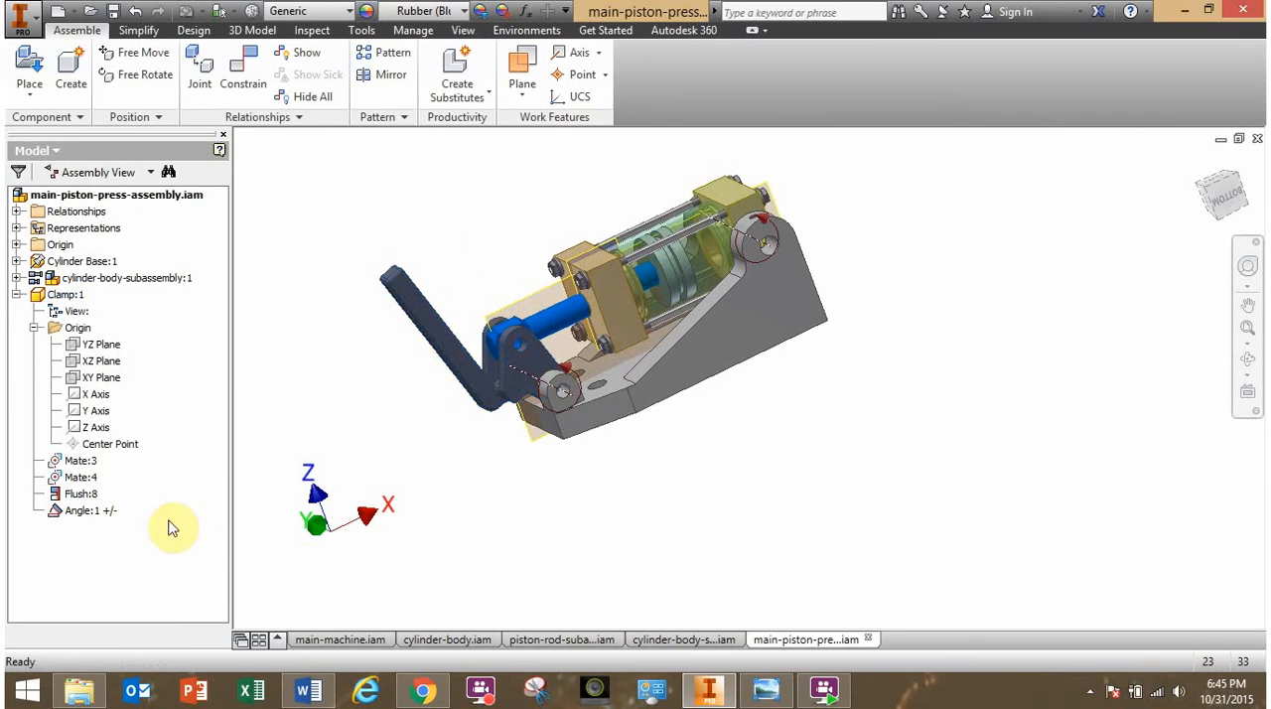
- Delete the clamp's limited angle constraint and swing the clamp arm slightly outward
right_click(98, 518)
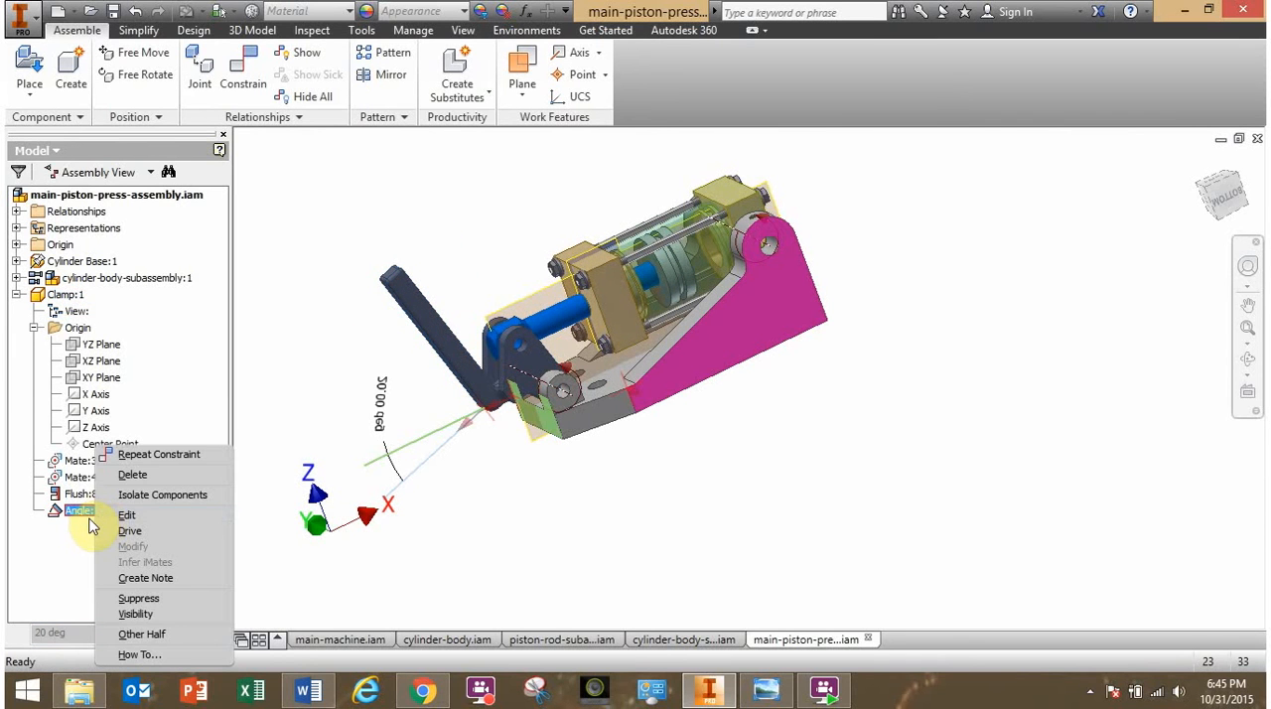
click(125, 475)
drag(428, 332, 403, 298)
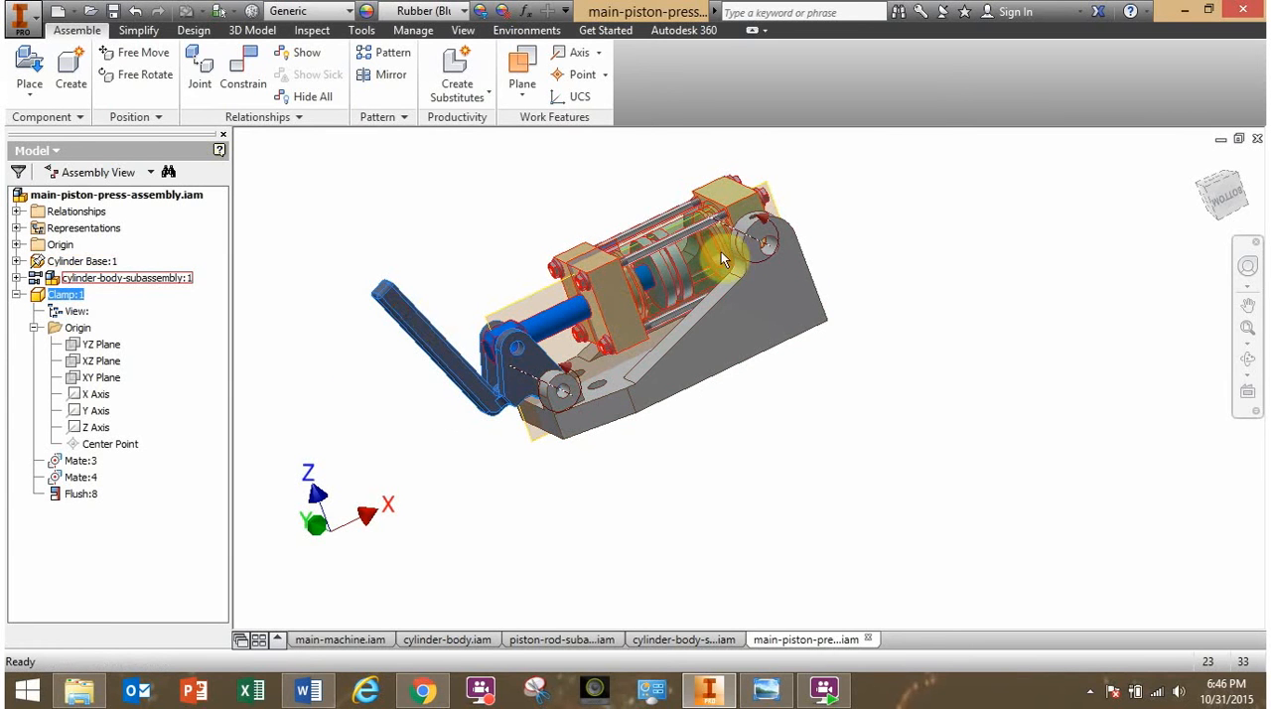
click(395, 259)
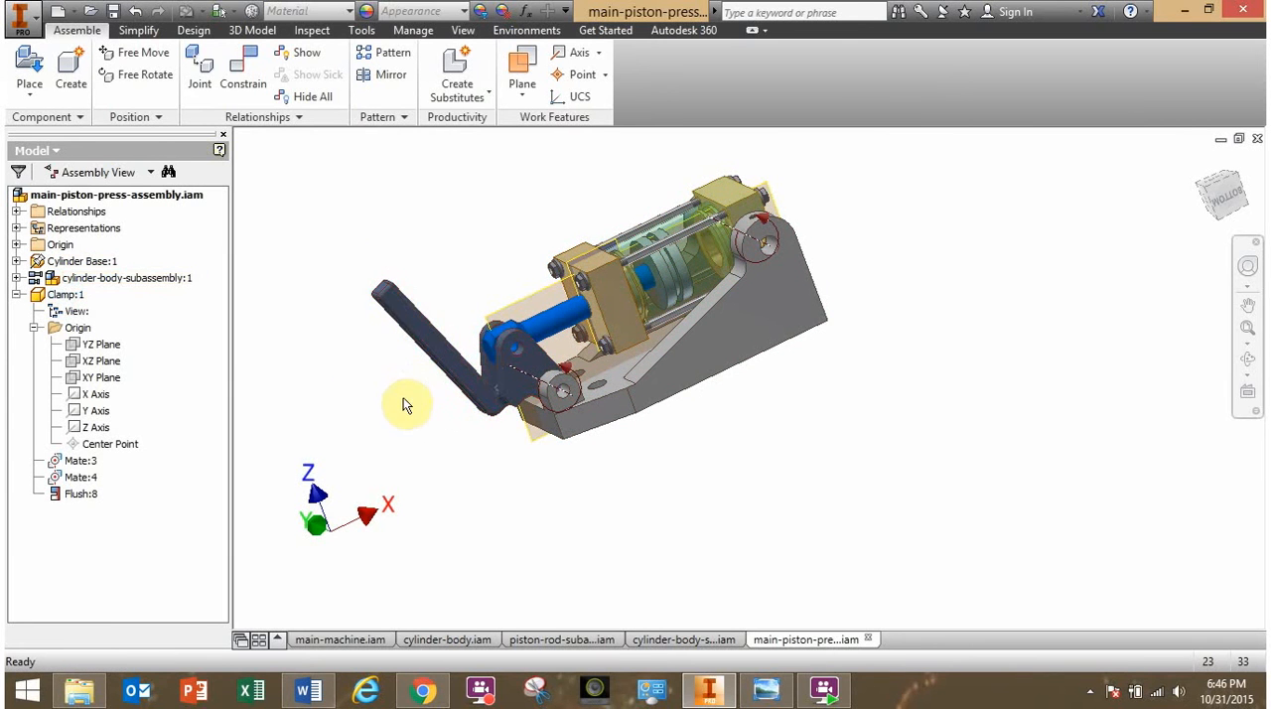
mouse_move(402, 397)
shift+middle_down()
mouse_move(465, 401)
mouse_move(523, 383)
mouse_move(434, 400)
mouse_move(434, 417)
mouse_move(420, 398)
shift+middle_up()
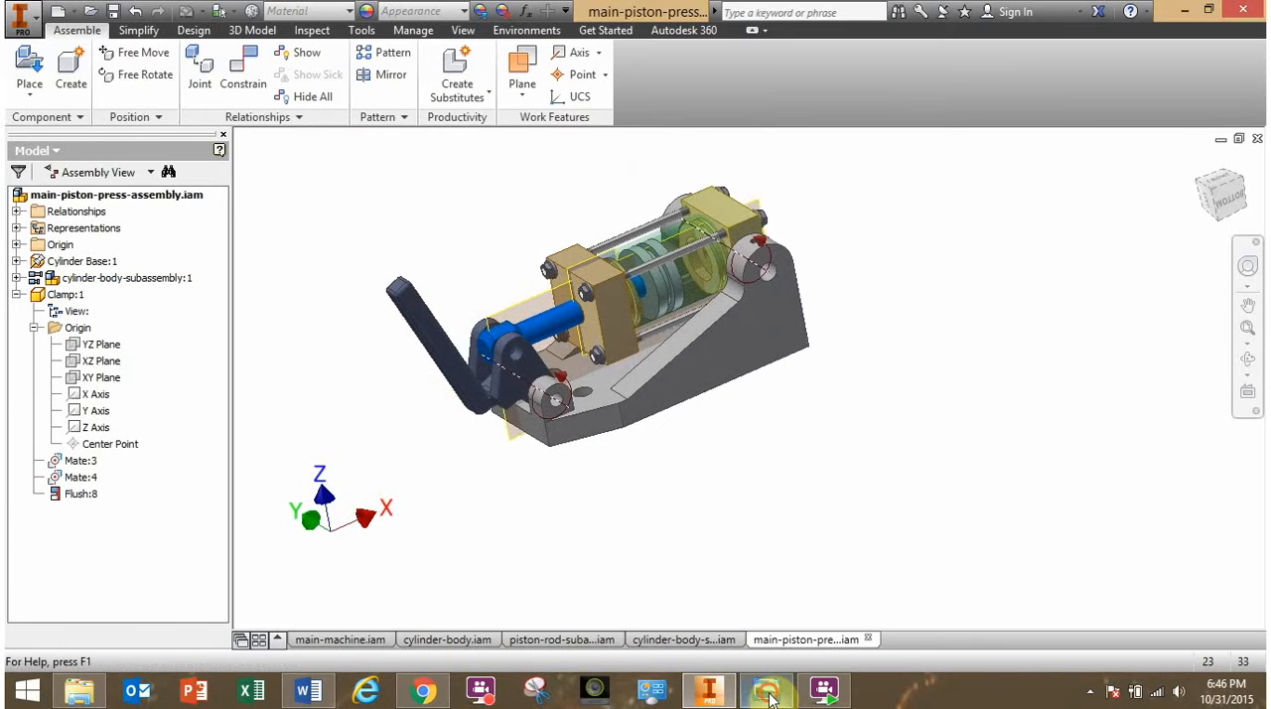
- Check piston-press-main.png in Windows Photo Viewer, return to Inventor and place one Lock Pin.ipt in the assembly
click(766, 692)
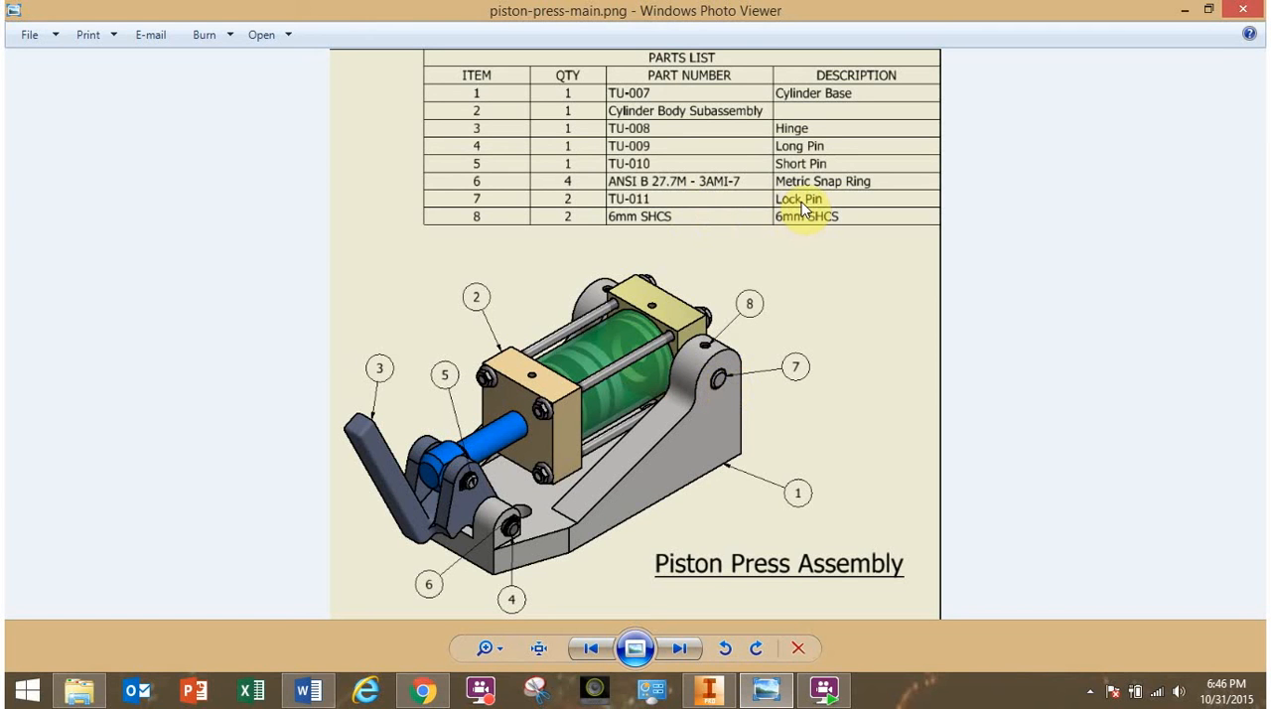
click(709, 692)
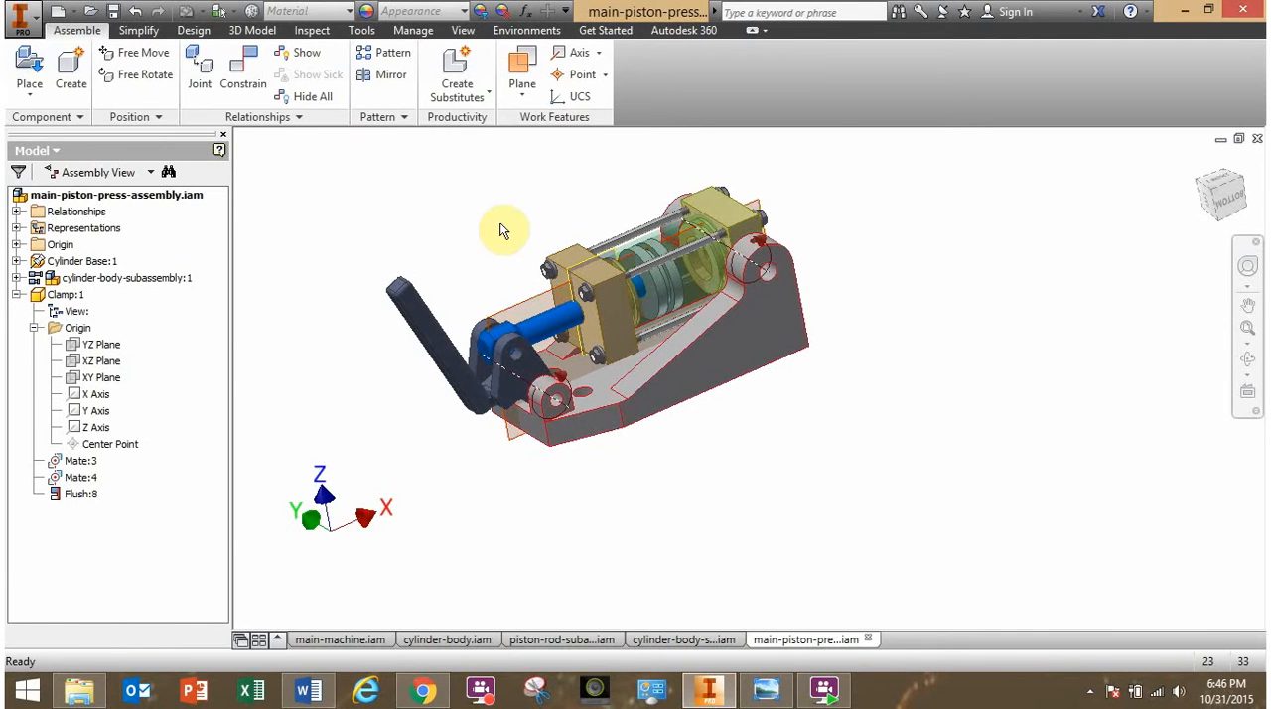
click(30, 66)
scroll(760, 269, down, 3)
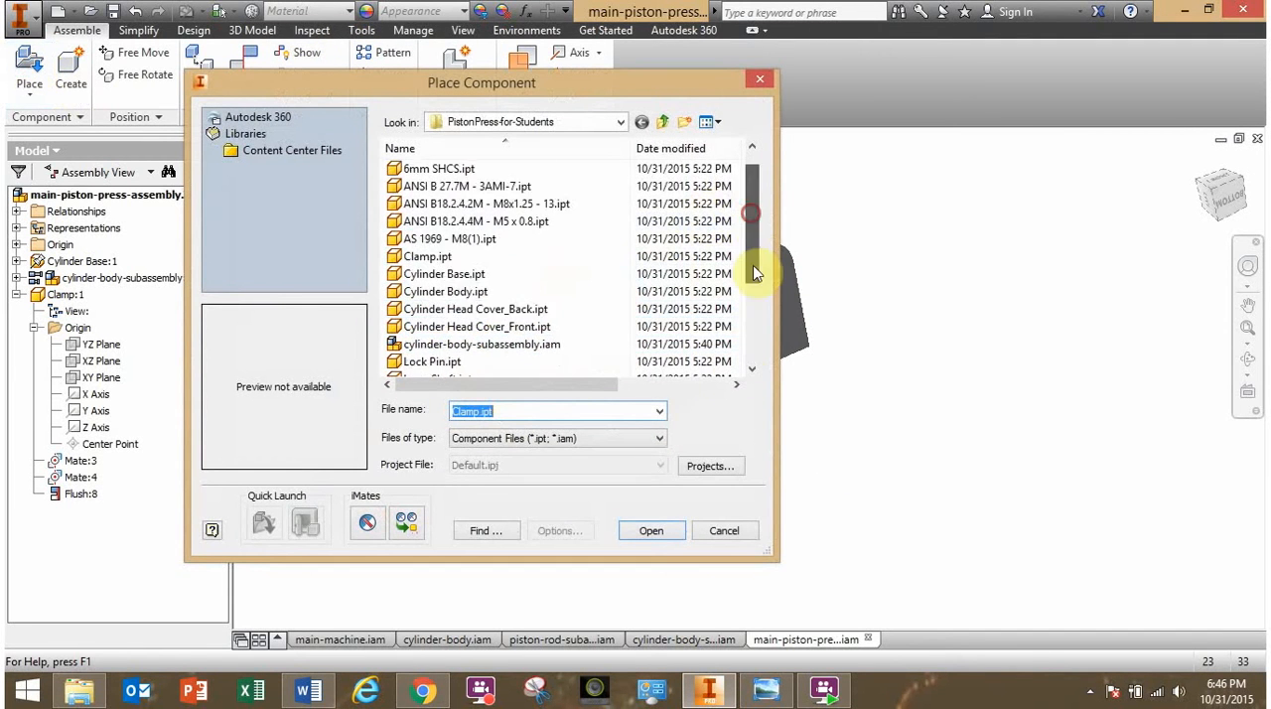
click(429, 222)
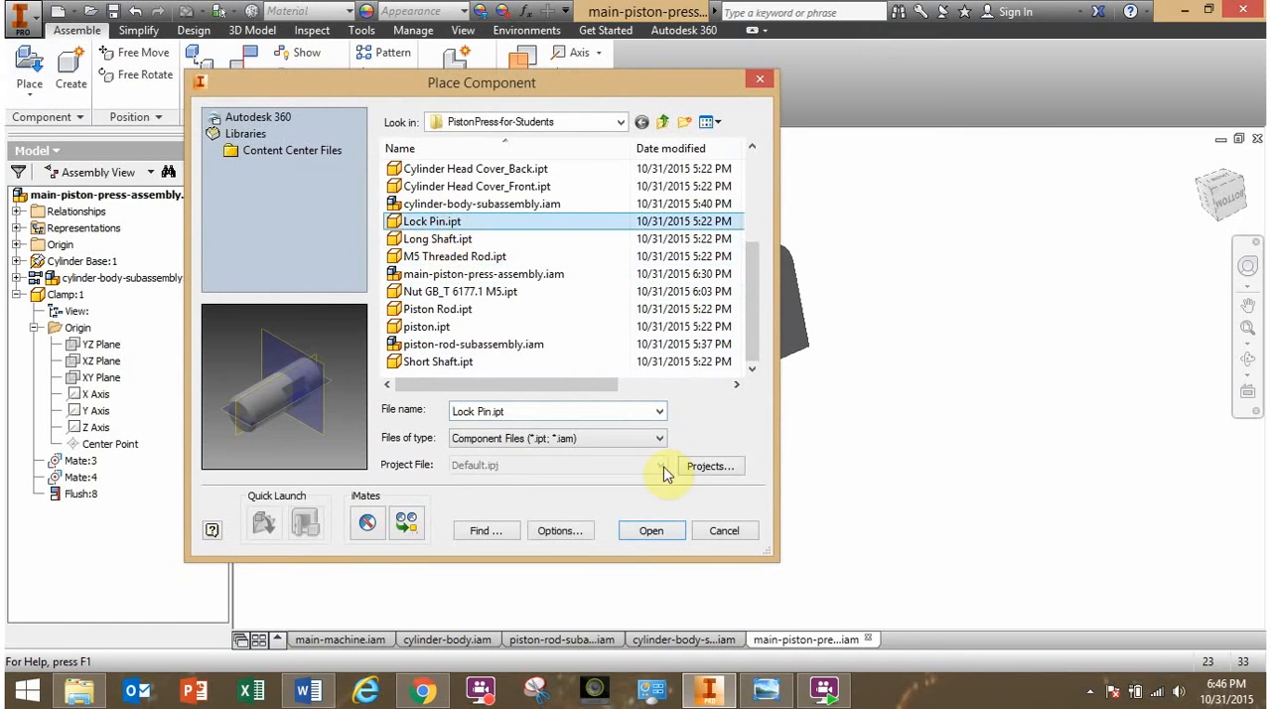
click(630, 530)
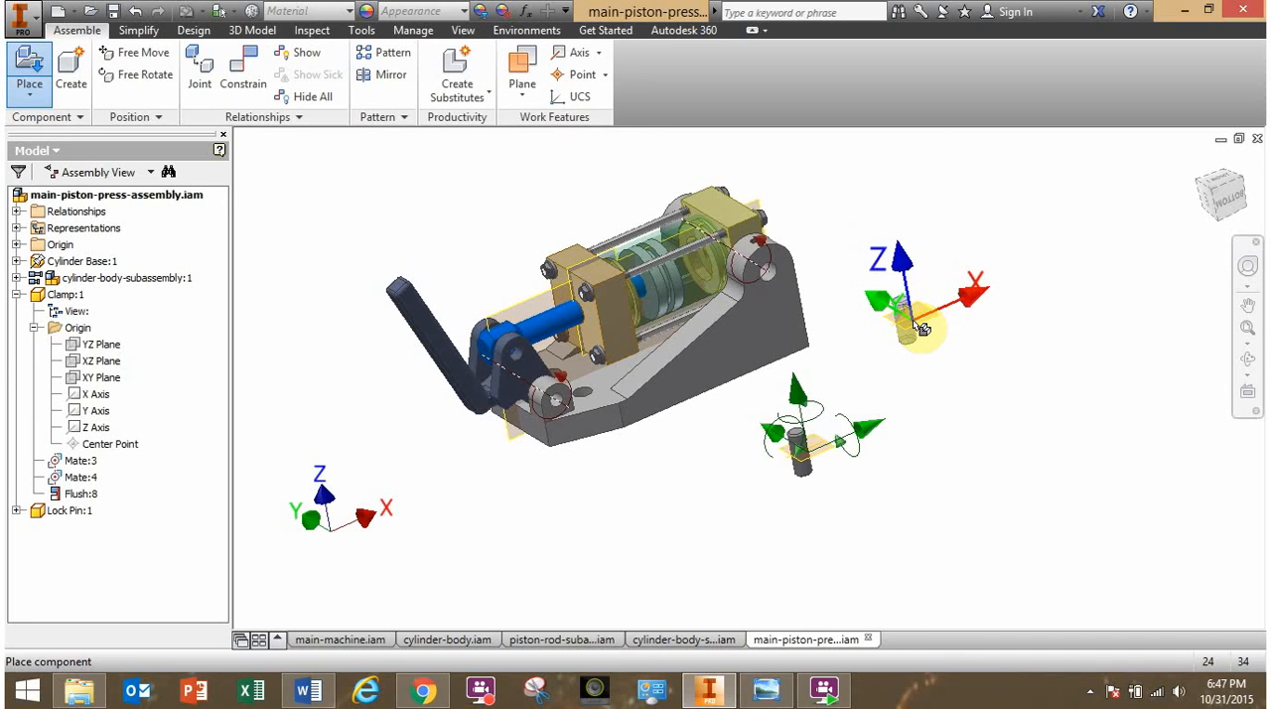
key(Escape)
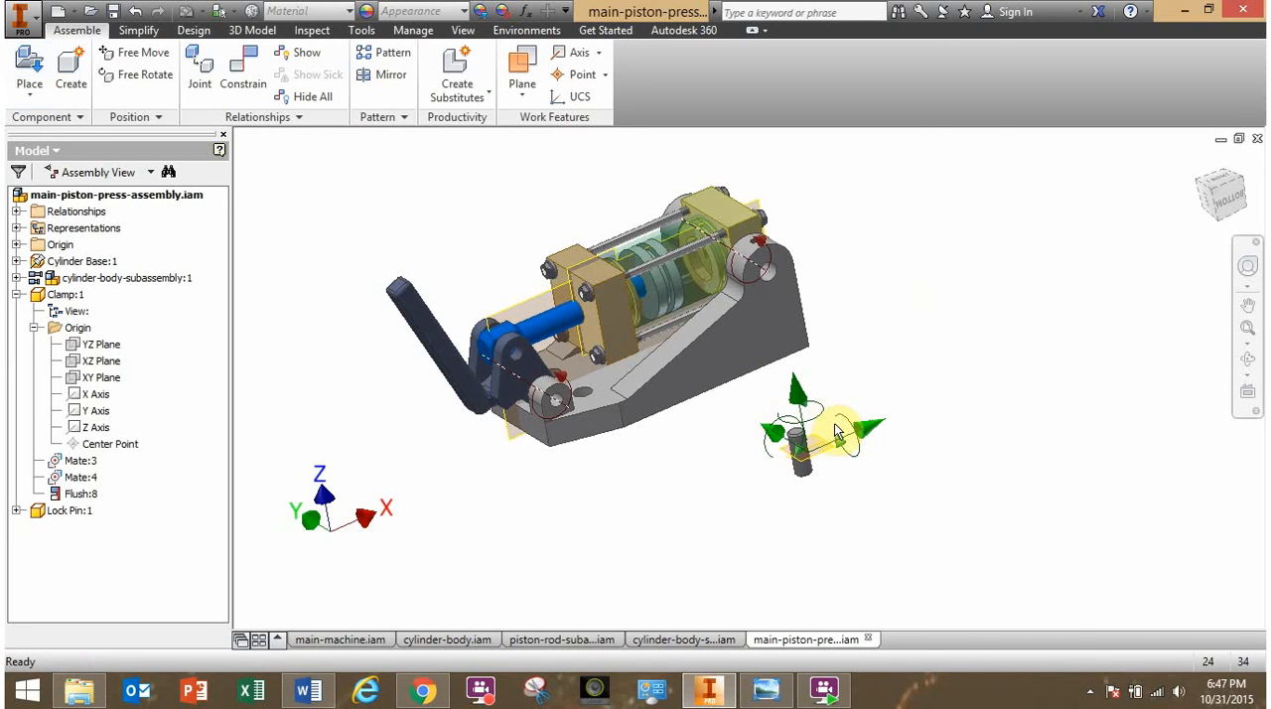
- Turn off the degrees of freedom display and move the lock pin beside the cylinder base's upper pivot ear
click(454, 29)
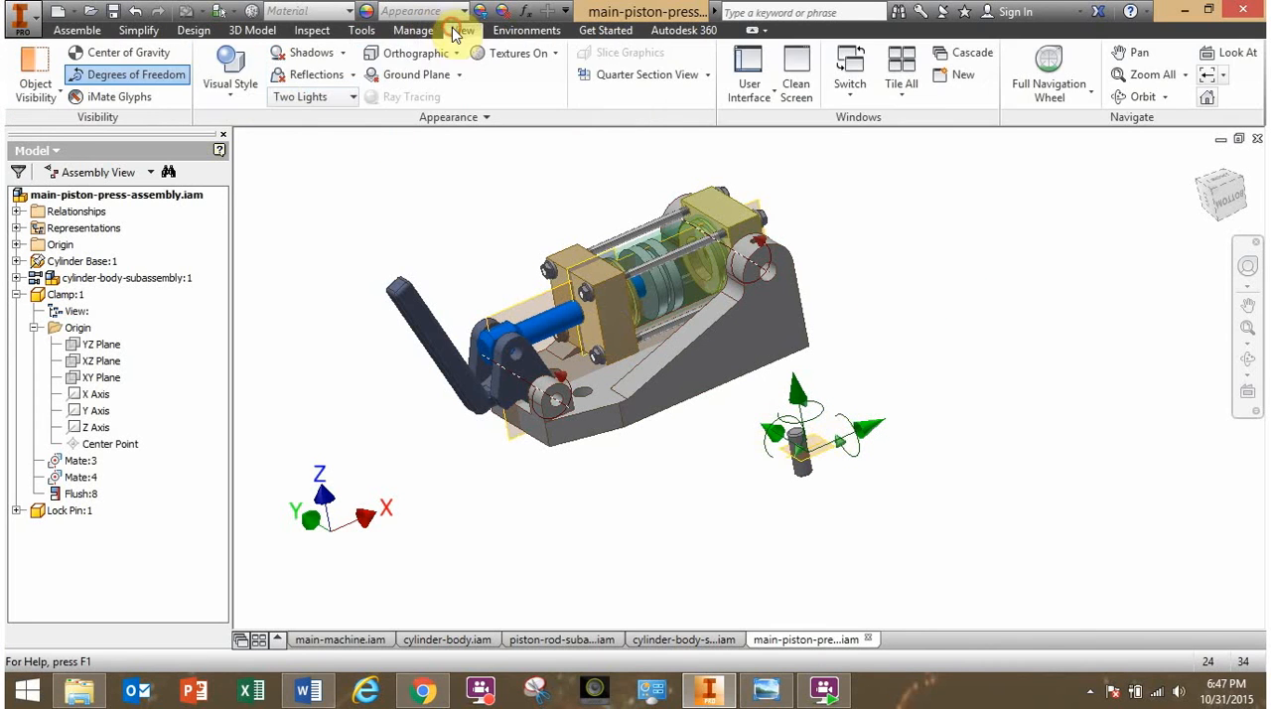
click(138, 78)
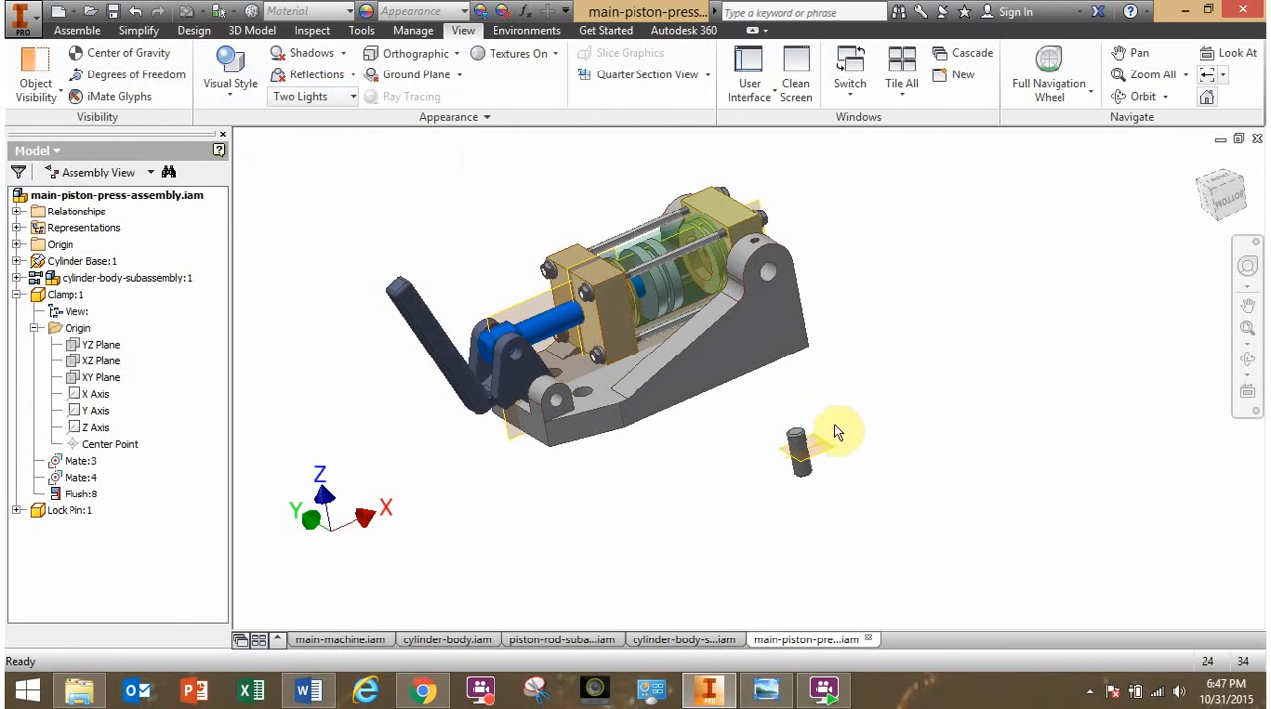
drag(817, 467, 843, 379)
click(330, 176)
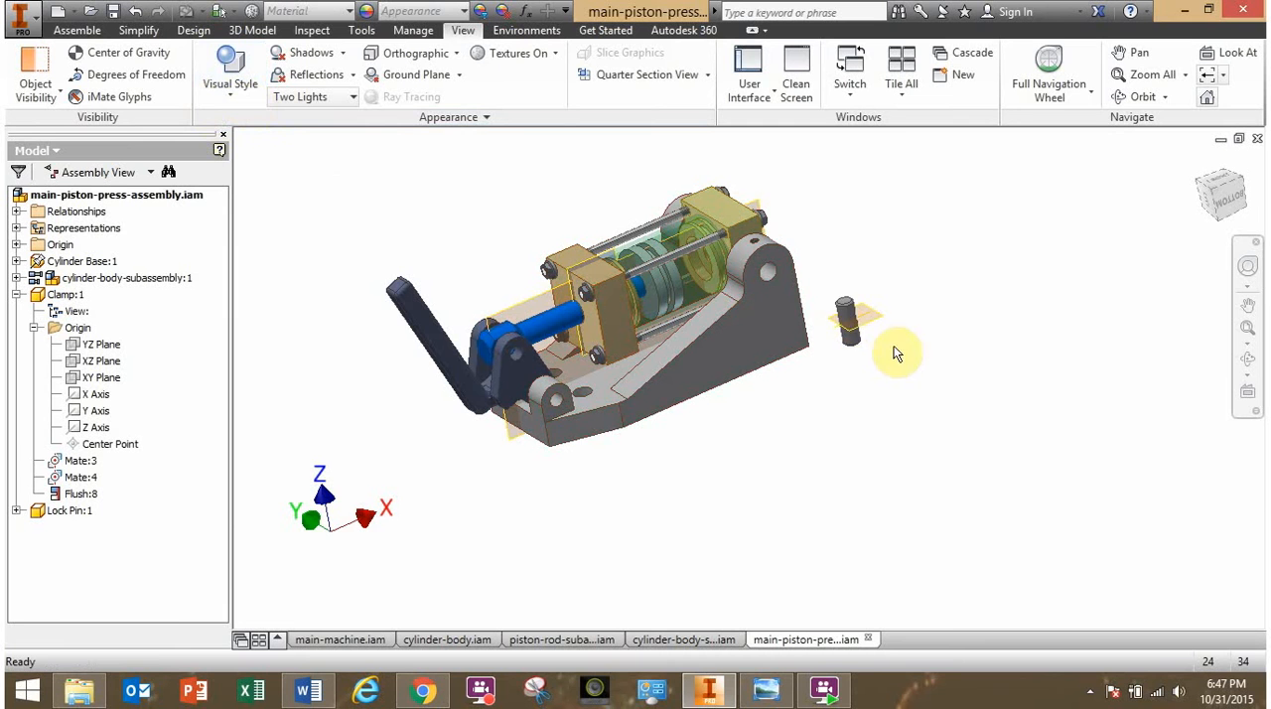
drag(849, 318, 858, 271)
click(288, 162)
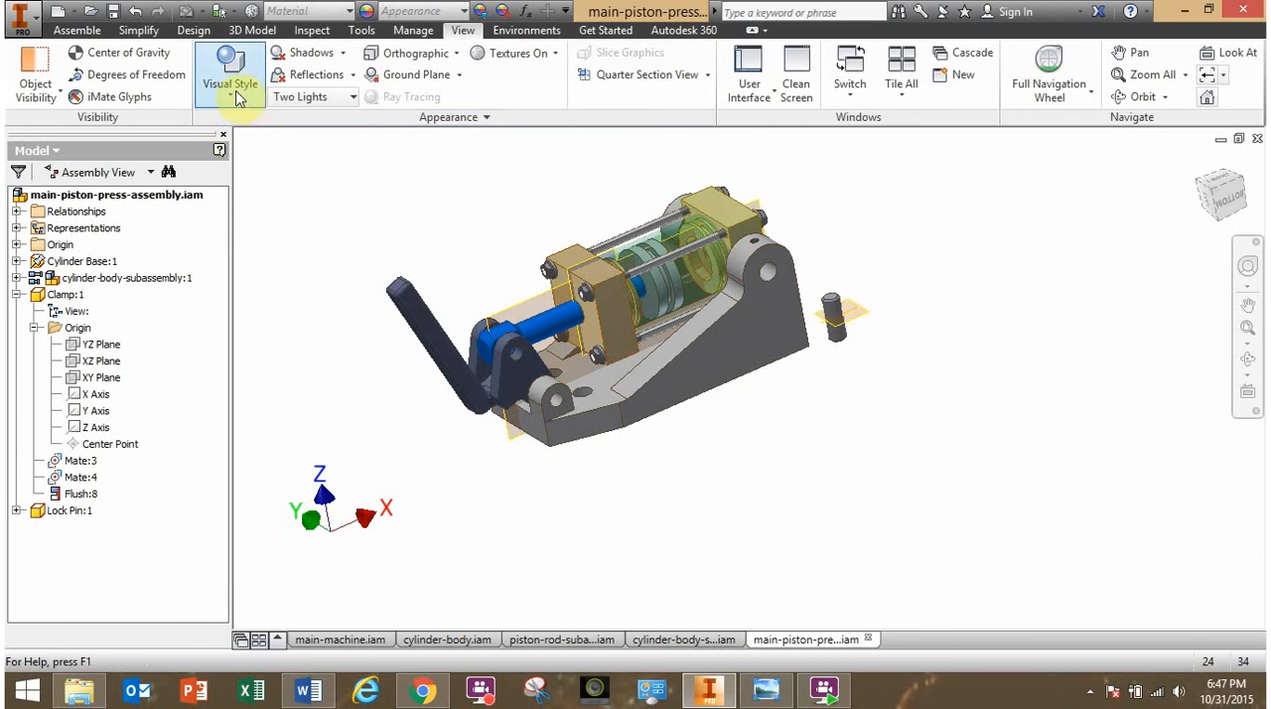
scroll(858, 328, down, 5)
shift+middle_drag(839, 334, 710, 341)
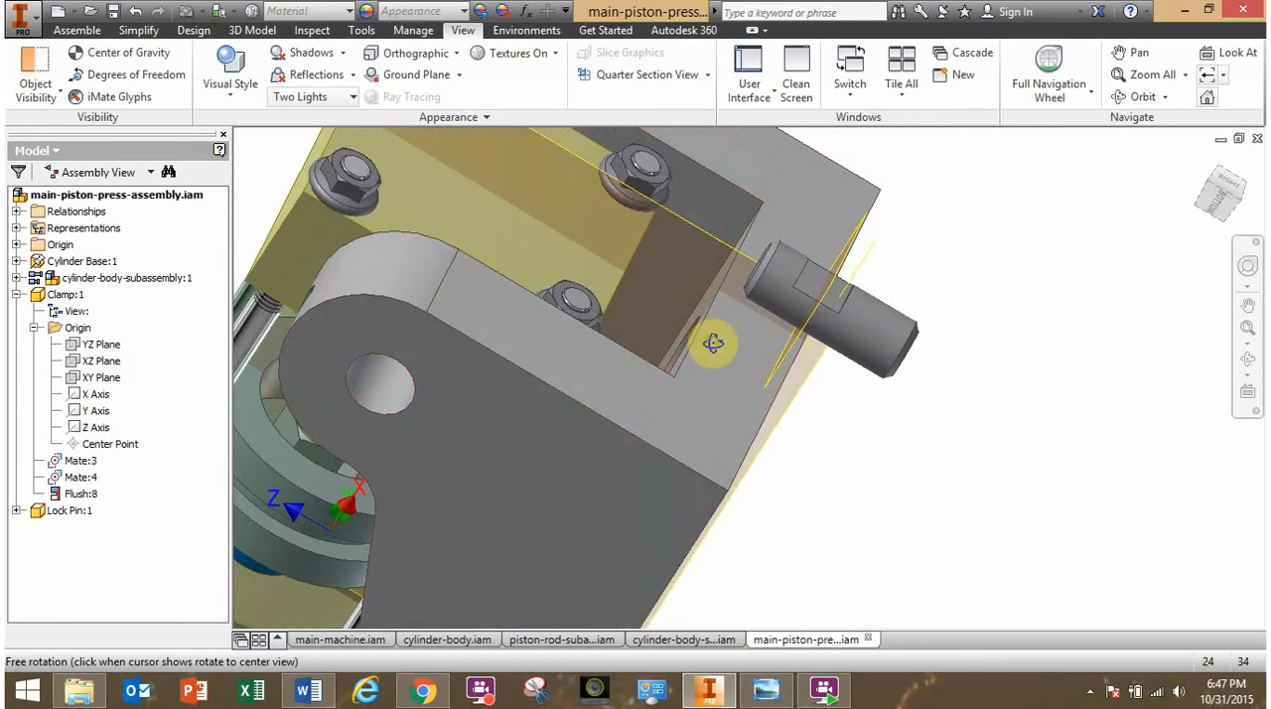
- Examine the cylinder base's upper pivot ear, its threaded hole and pin bore, and the notch in the lock pin
scroll(809, 301, down, 3)
shift+middle_drag(820, 318, 937, 407)
scroll(663, 368, down, 4)
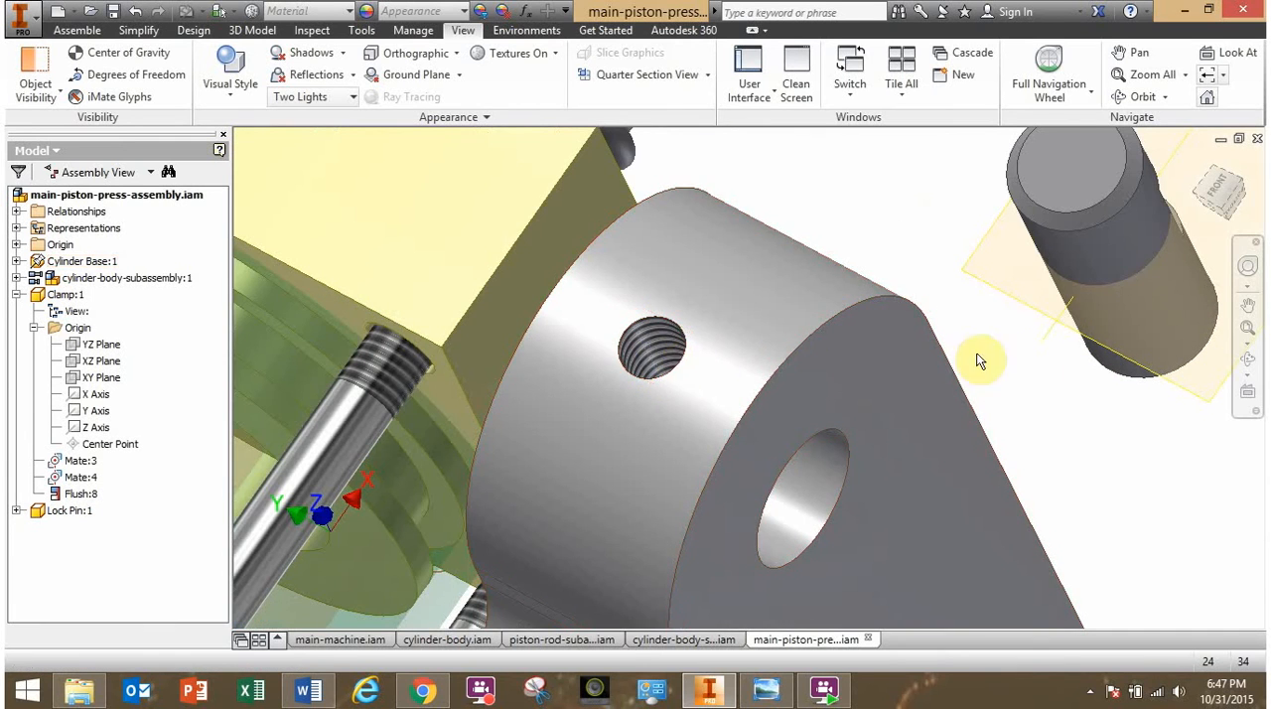
shift+middle_drag(1071, 364, 1016, 387)
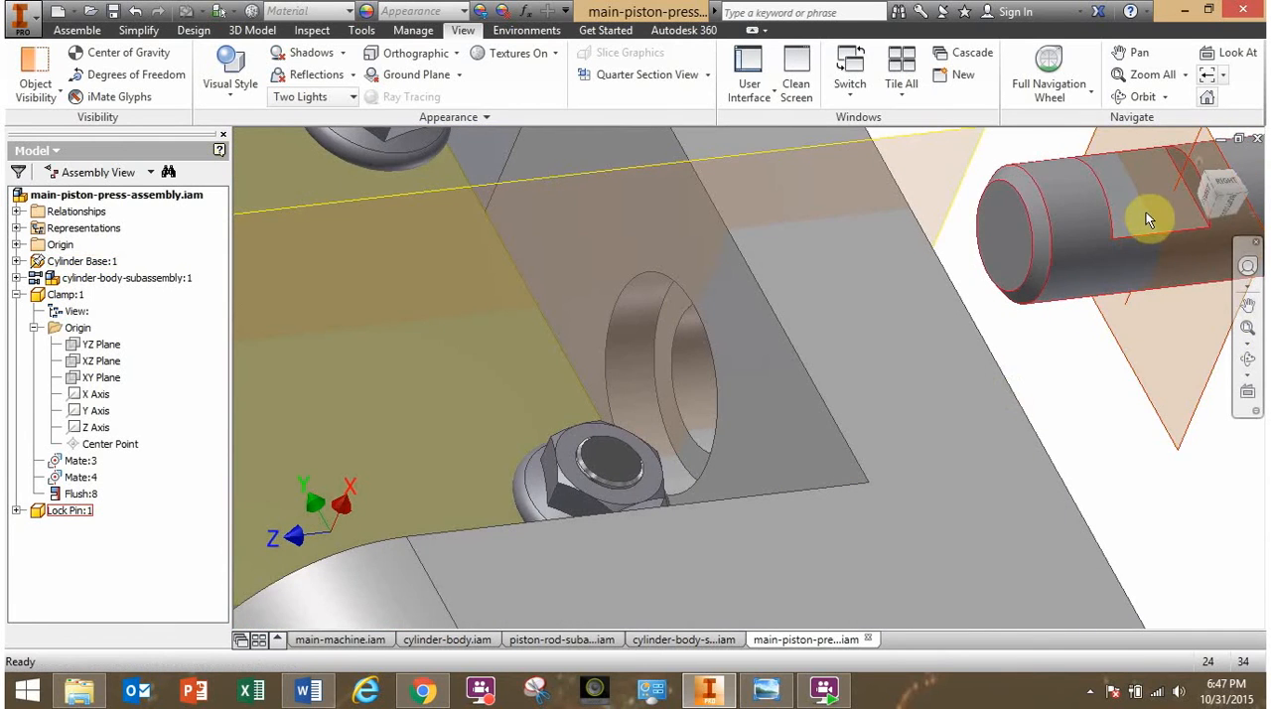
scroll(1147, 217, up, 3)
scroll(1142, 213, up, 2)
scroll(1139, 211, down, 2)
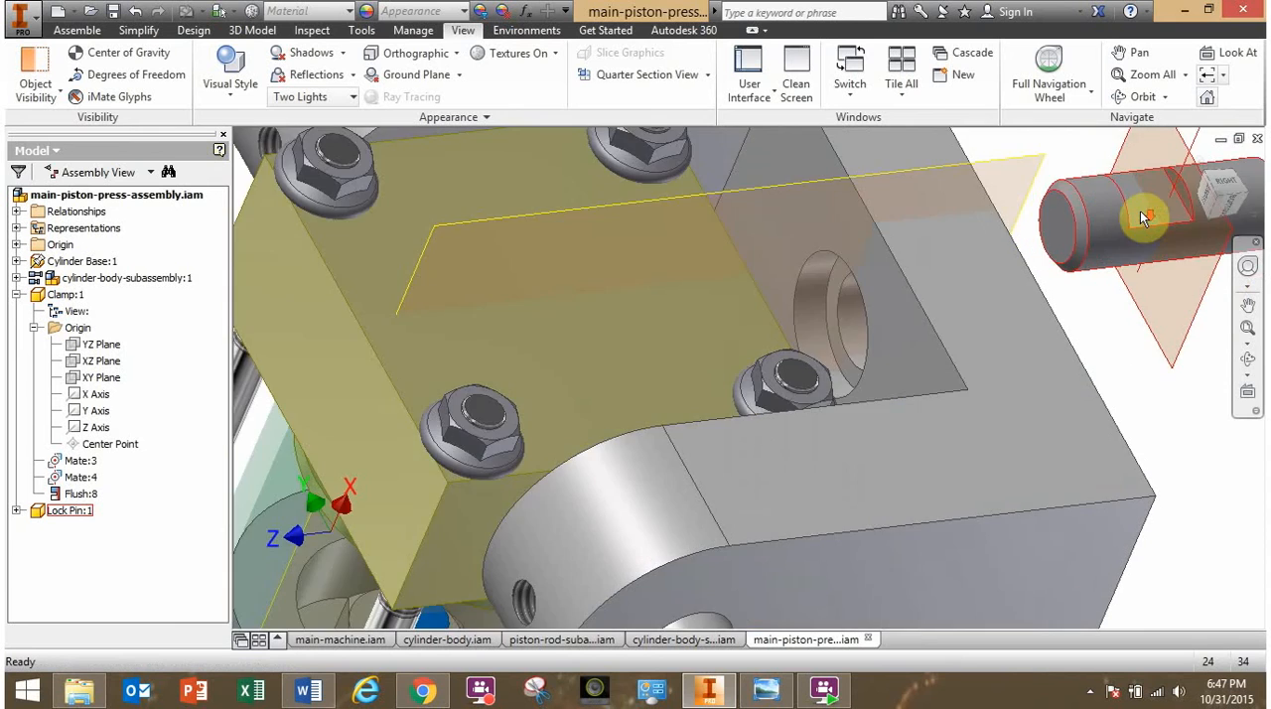
scroll(1136, 212, up, 2)
shift+middle_drag(1067, 338, 848, 352)
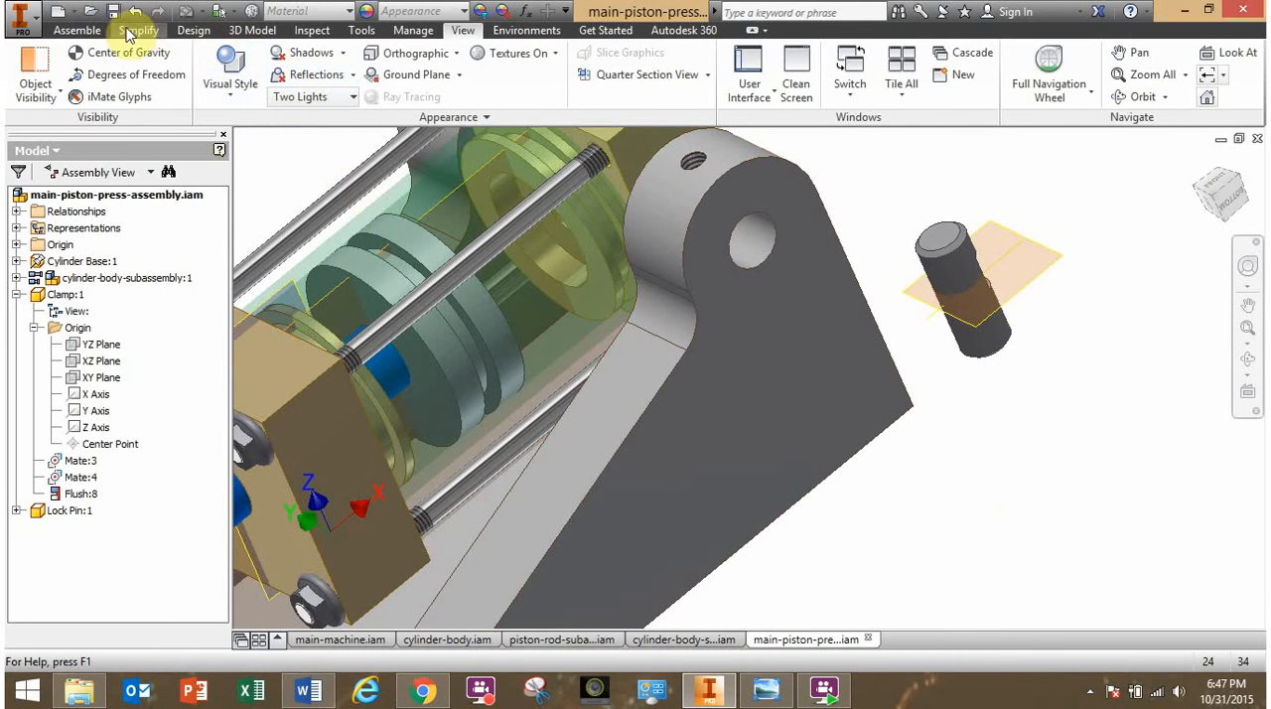
- Check items 7 and 8 of the parts list in piston-press-main.png in Windows Photo Viewer, then return to Inventor
click(764, 692)
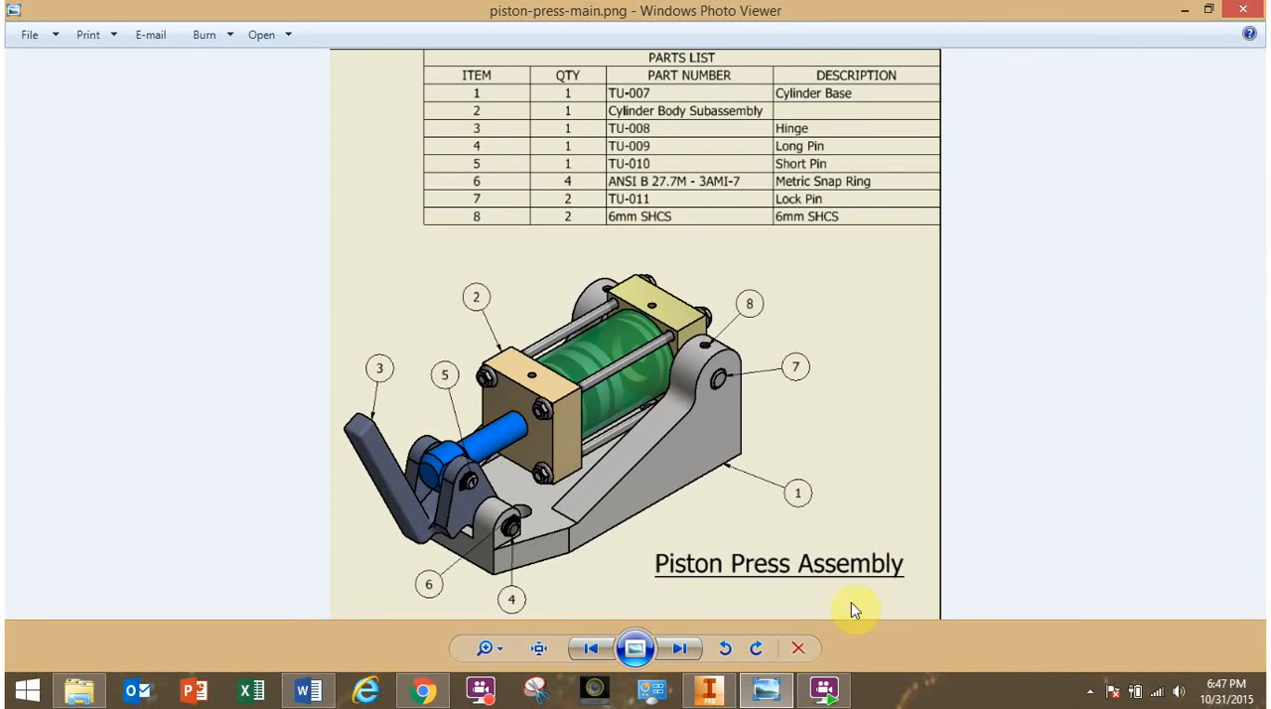
mouse_move(767, 684)
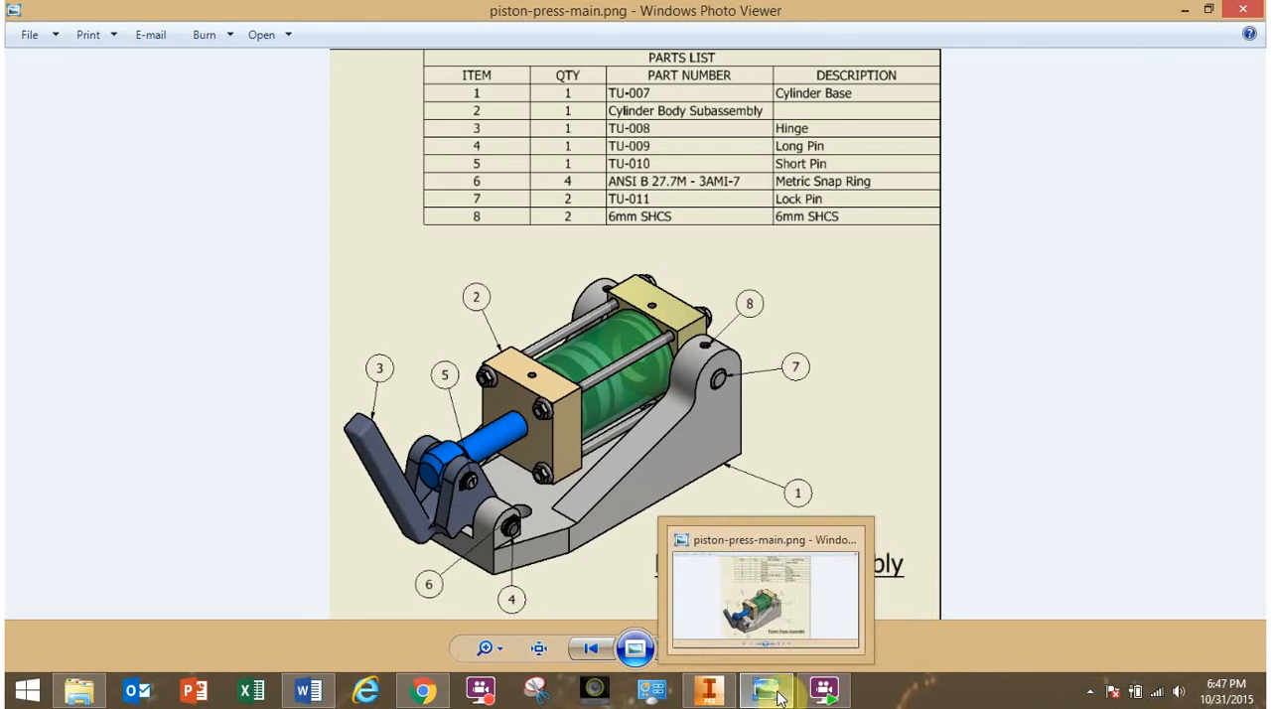
click(709, 690)
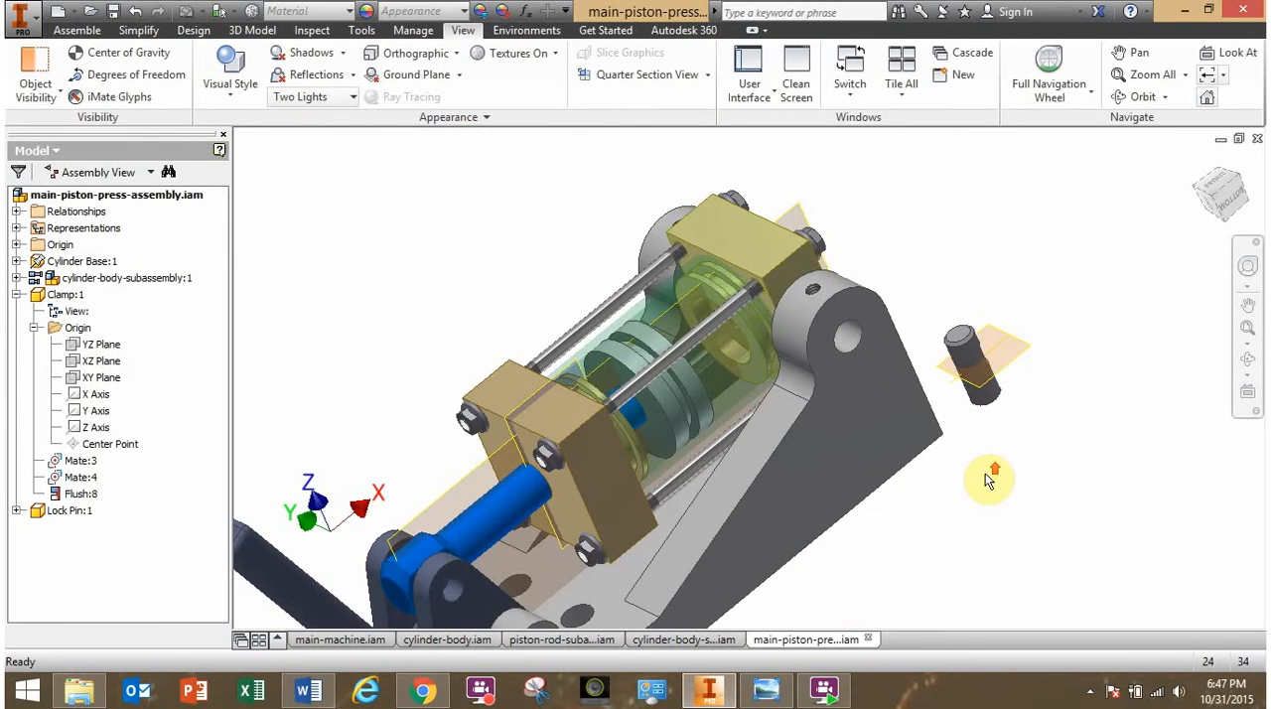
- Place one 6mm SHCS.ipt in the assembly above the lock pin
click(77, 29)
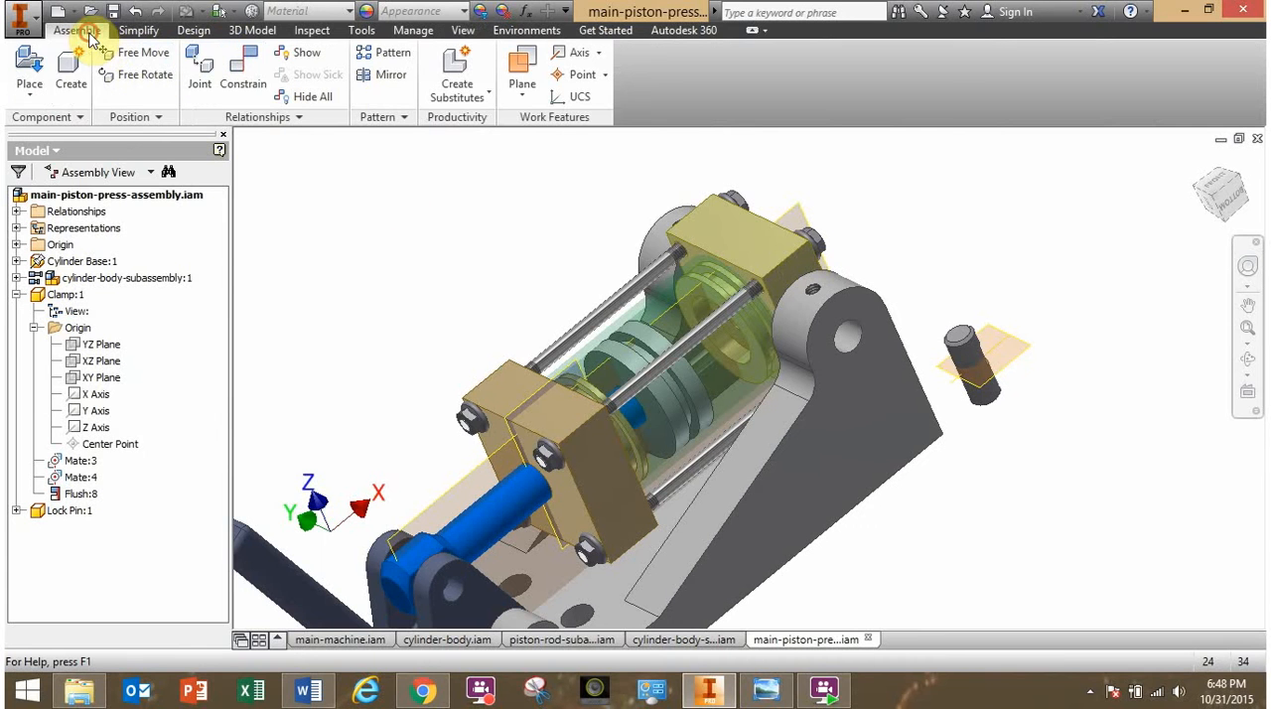
click(30, 67)
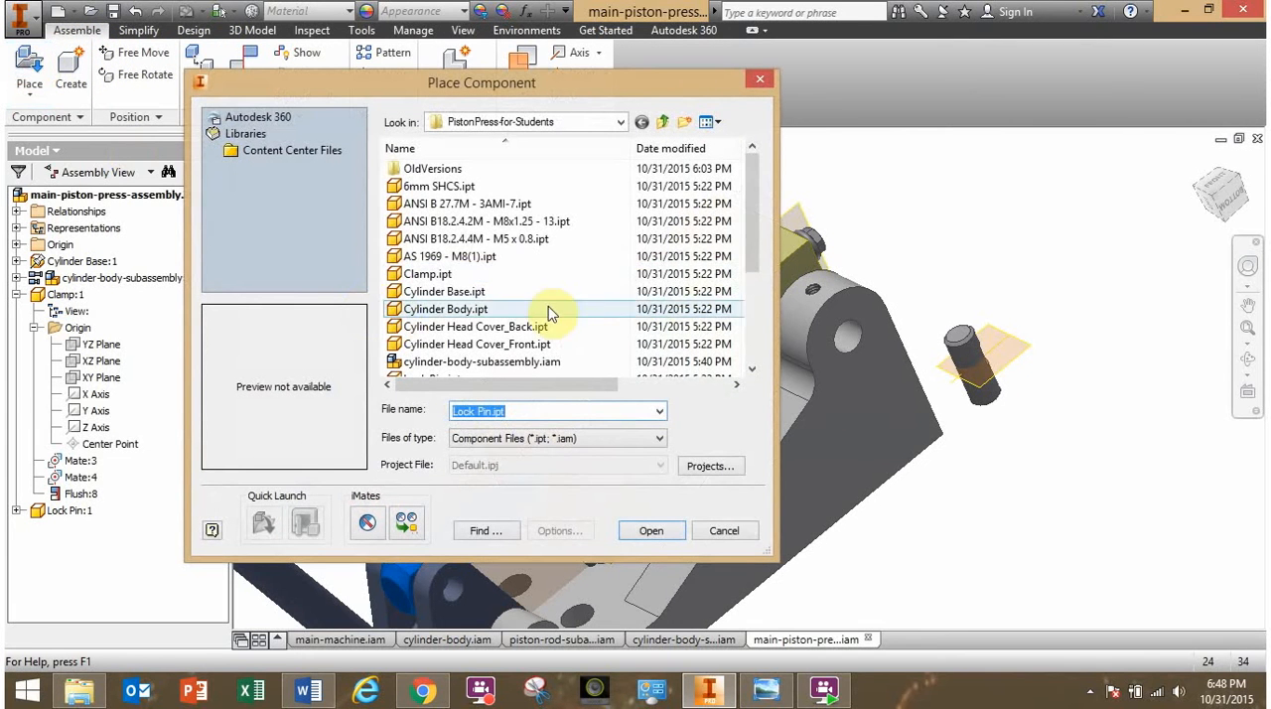
click(436, 188)
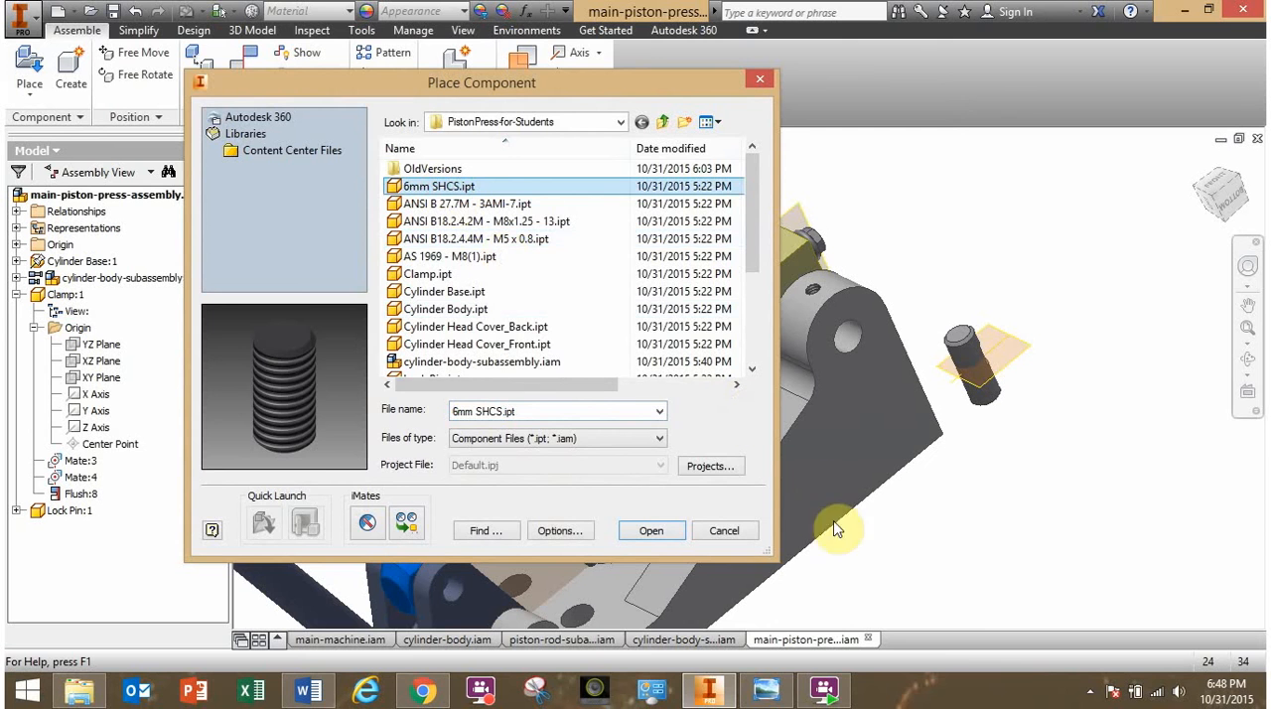
click(680, 541)
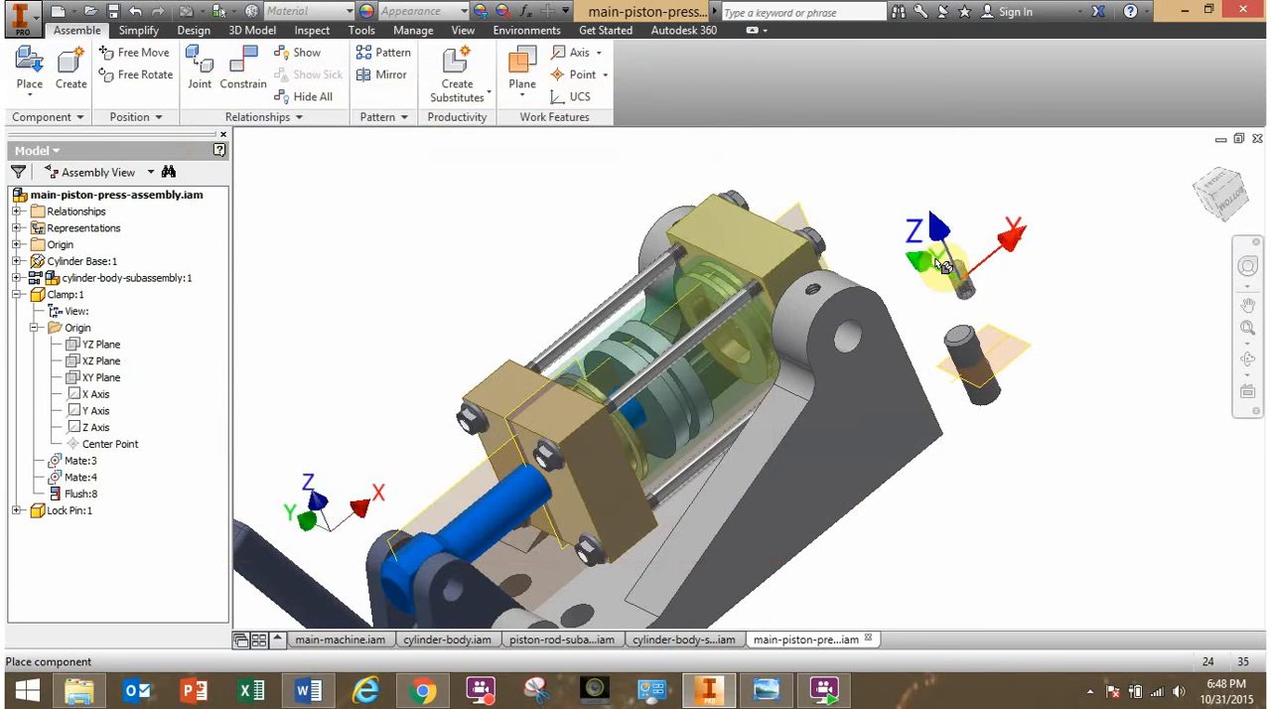
click(918, 260)
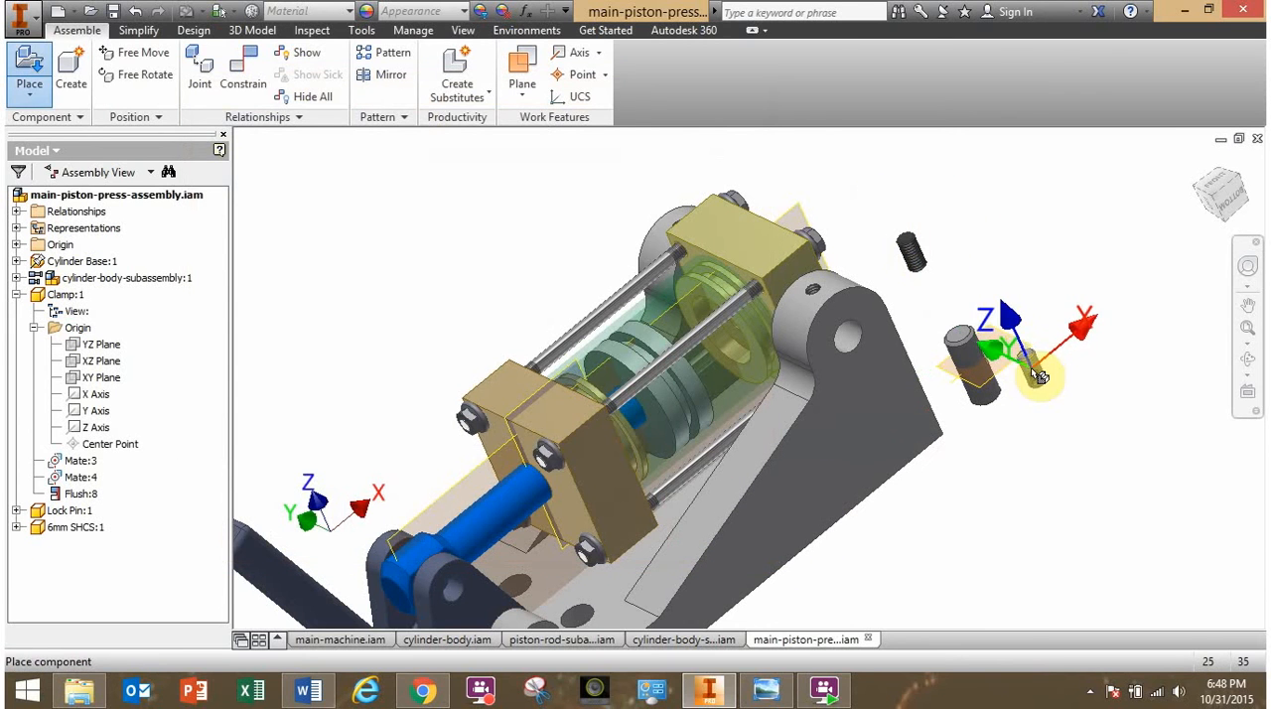
key(Escape)
- Examine both ends of the 6mm screw and compare it with the lock pin's notch and the pivot ear's threaded hole
scroll(916, 258, up, 5)
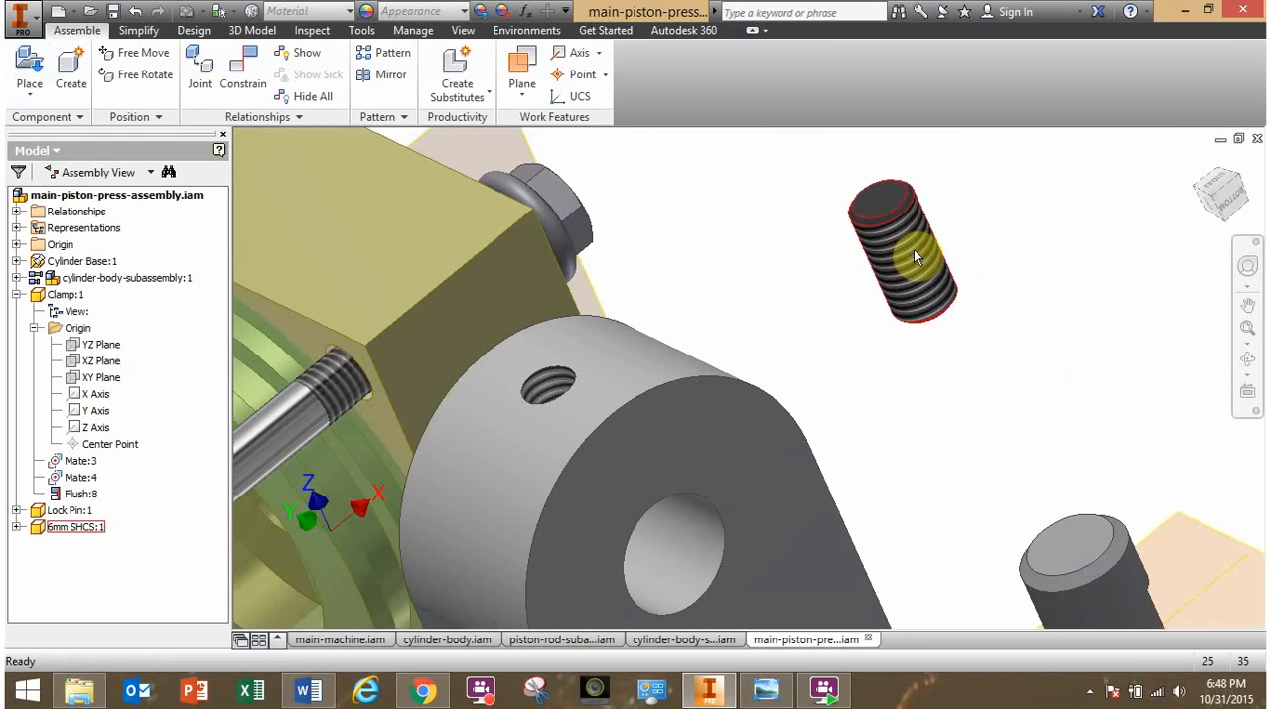
shift+middle_drag(915, 306, 775, 210)
shift+middle_drag(897, 378, 806, 376)
shift+middle_drag(1140, 482, 928, 391)
scroll(1003, 464, down, 3)
scroll(967, 437, up, 3)
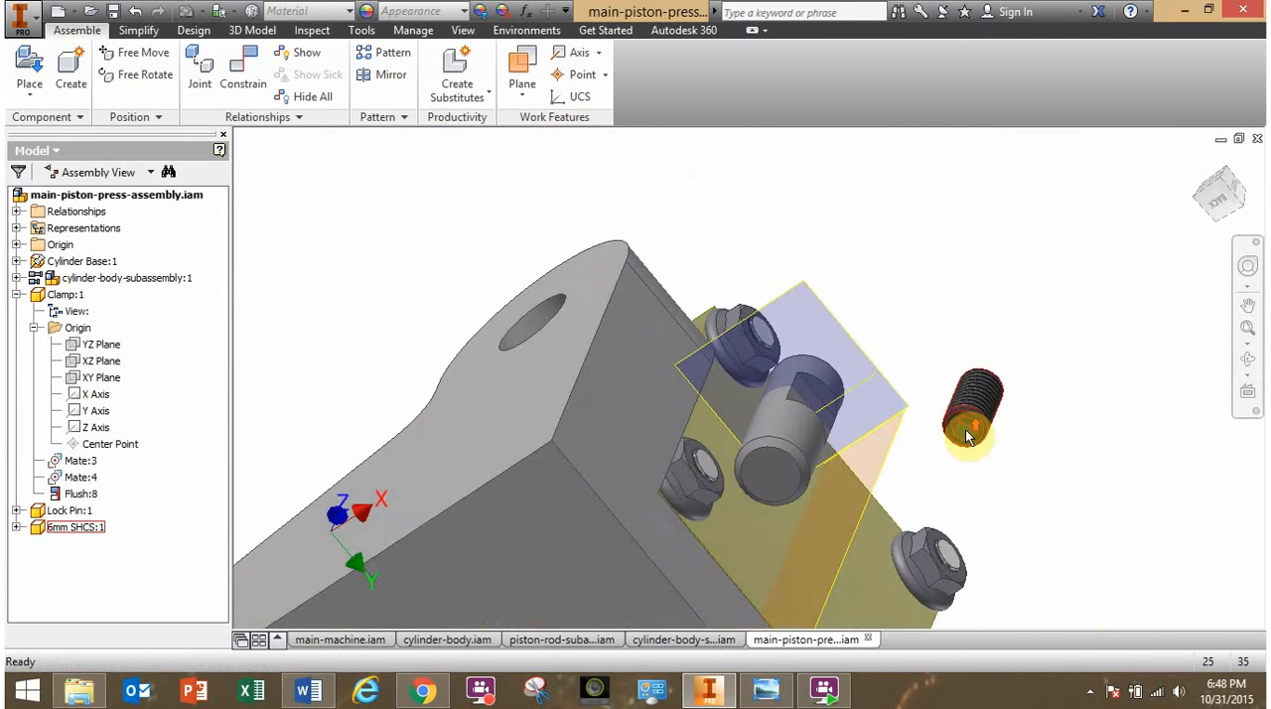
shift+middle_drag(967, 437, 1060, 492)
middle_drag(744, 304, 951, 540)
shift+middle_drag(805, 409, 841, 433)
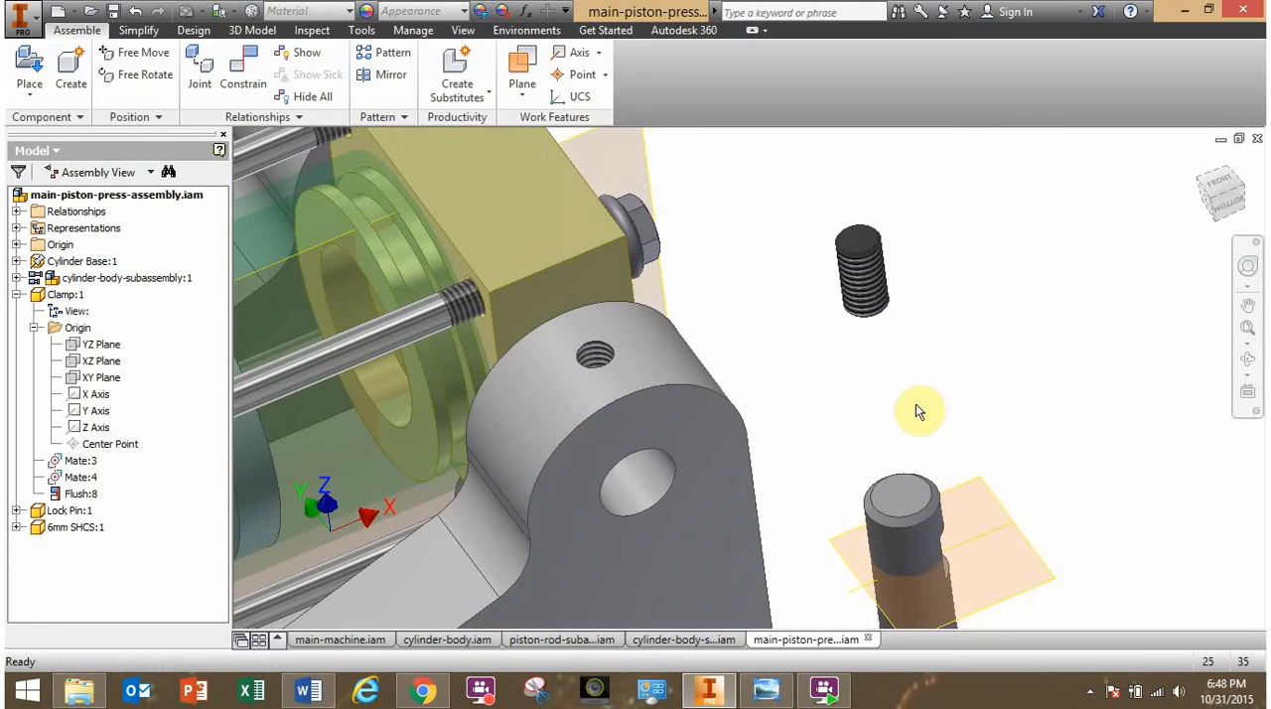
- Free-rotate the 6mm screw so that its hex socket end faces up
click(842, 372)
click(573, 169)
click(164, 76)
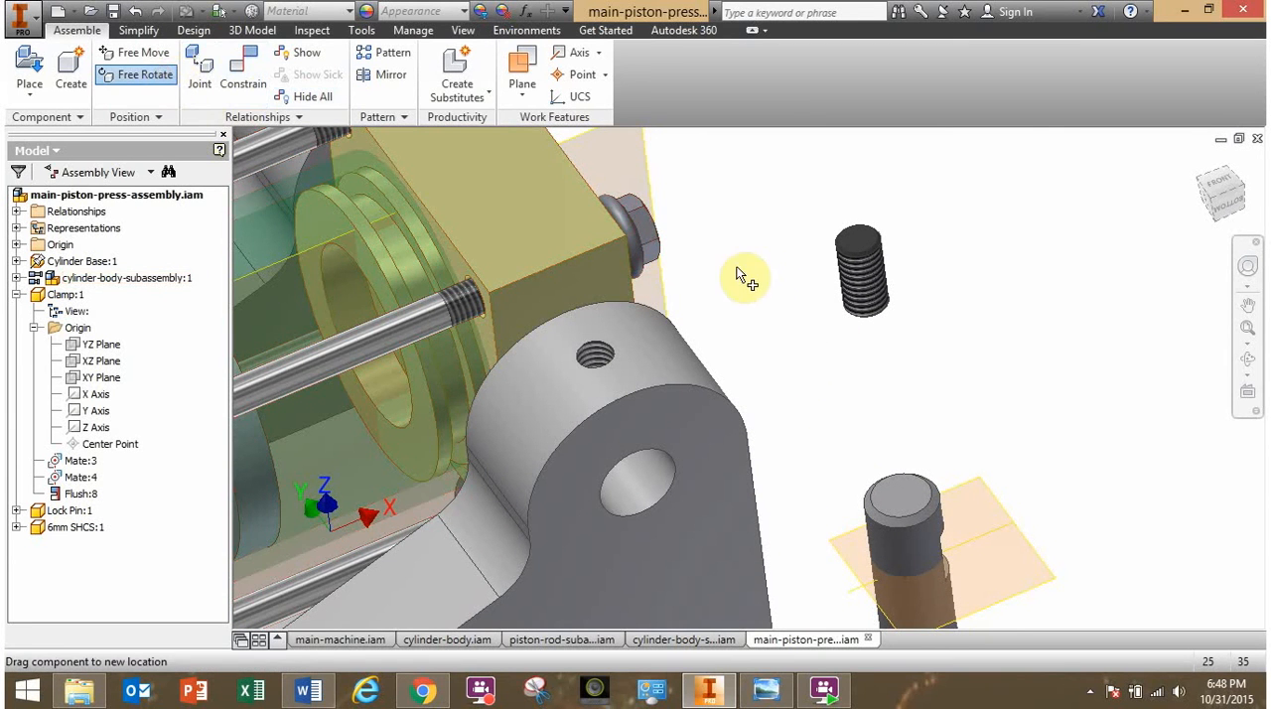
click(860, 278)
drag(860, 278, 861, 322)
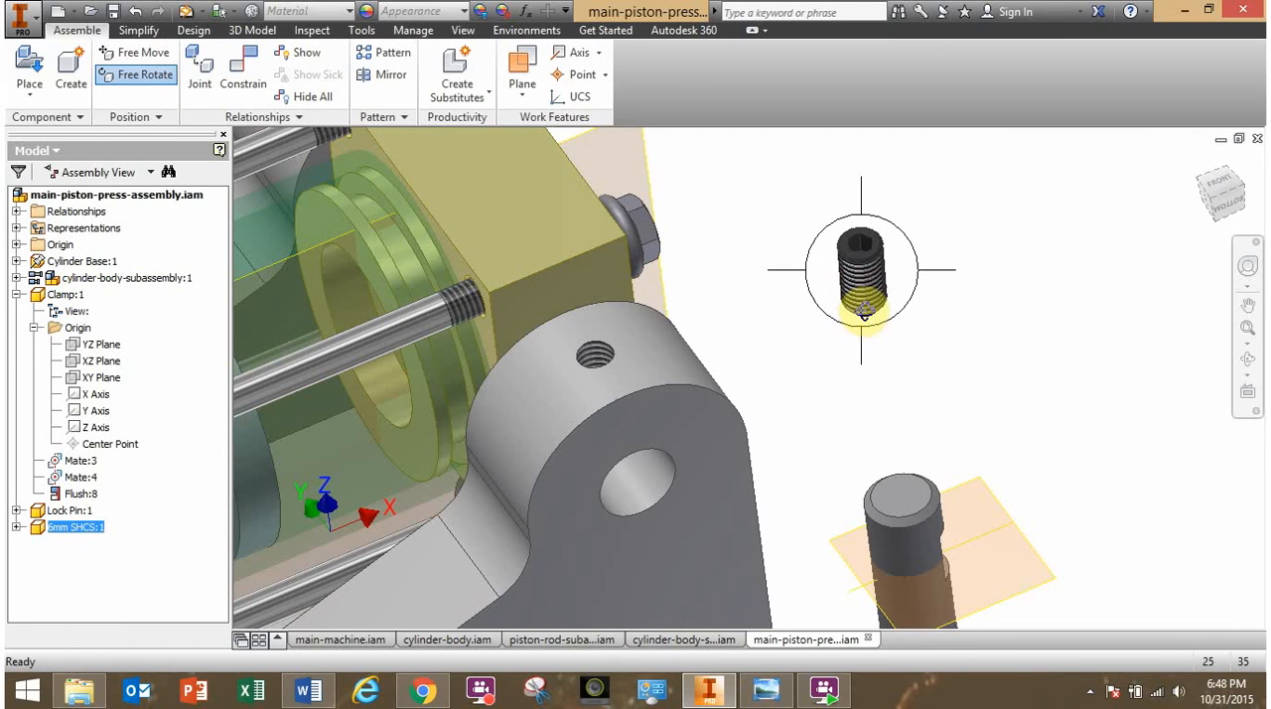
click(921, 373)
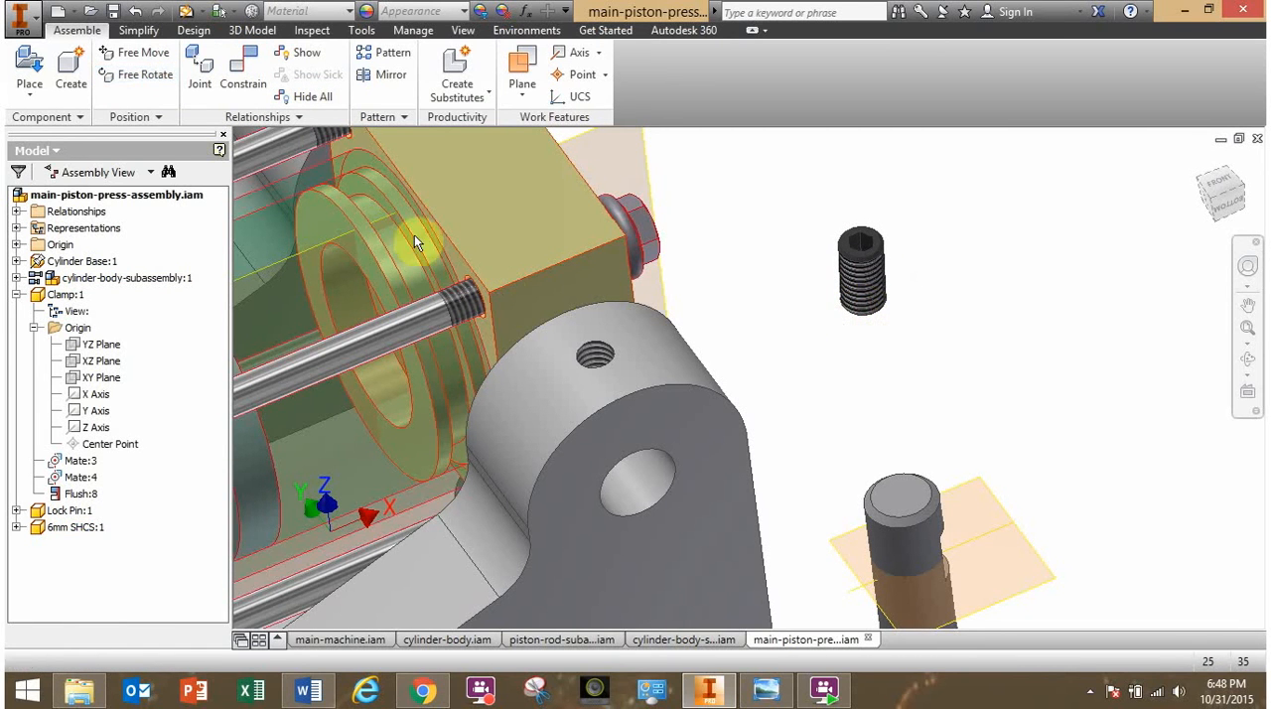
- Mate the 6mm screw's axis to the axis of the threaded hole in the pivot ear with 0 mm offset
click(243, 67)
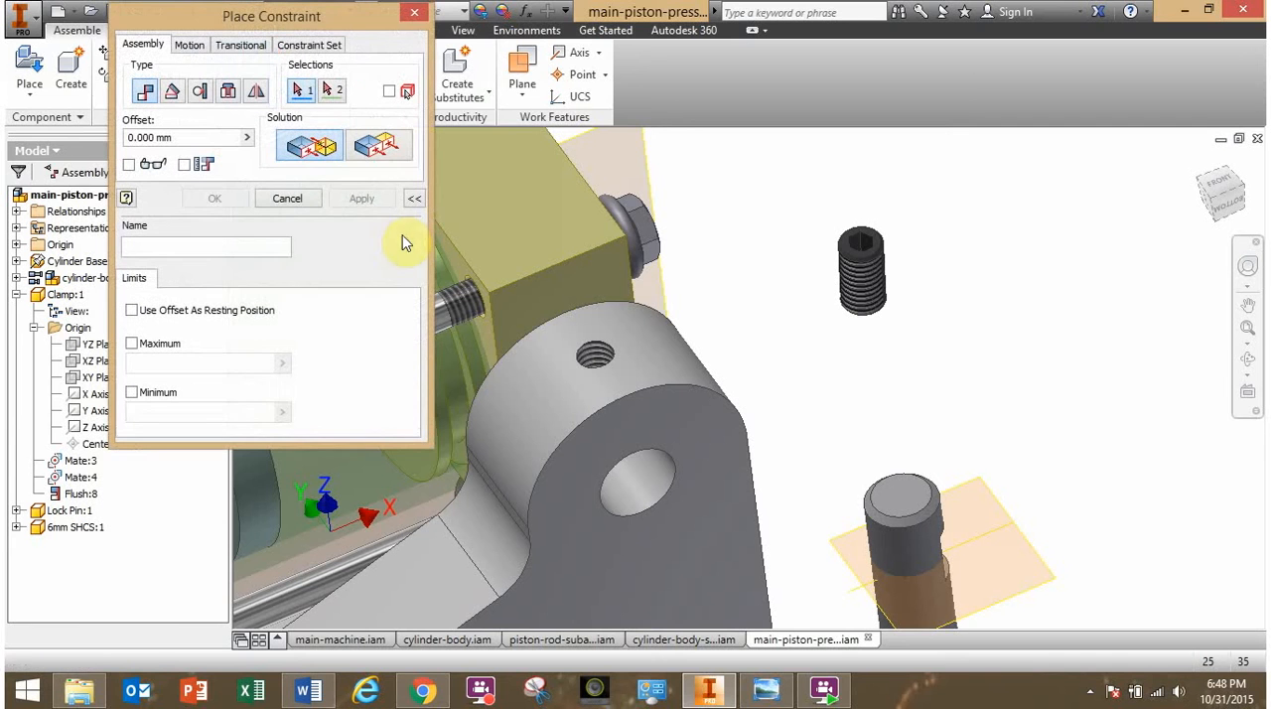
click(597, 354)
click(865, 288)
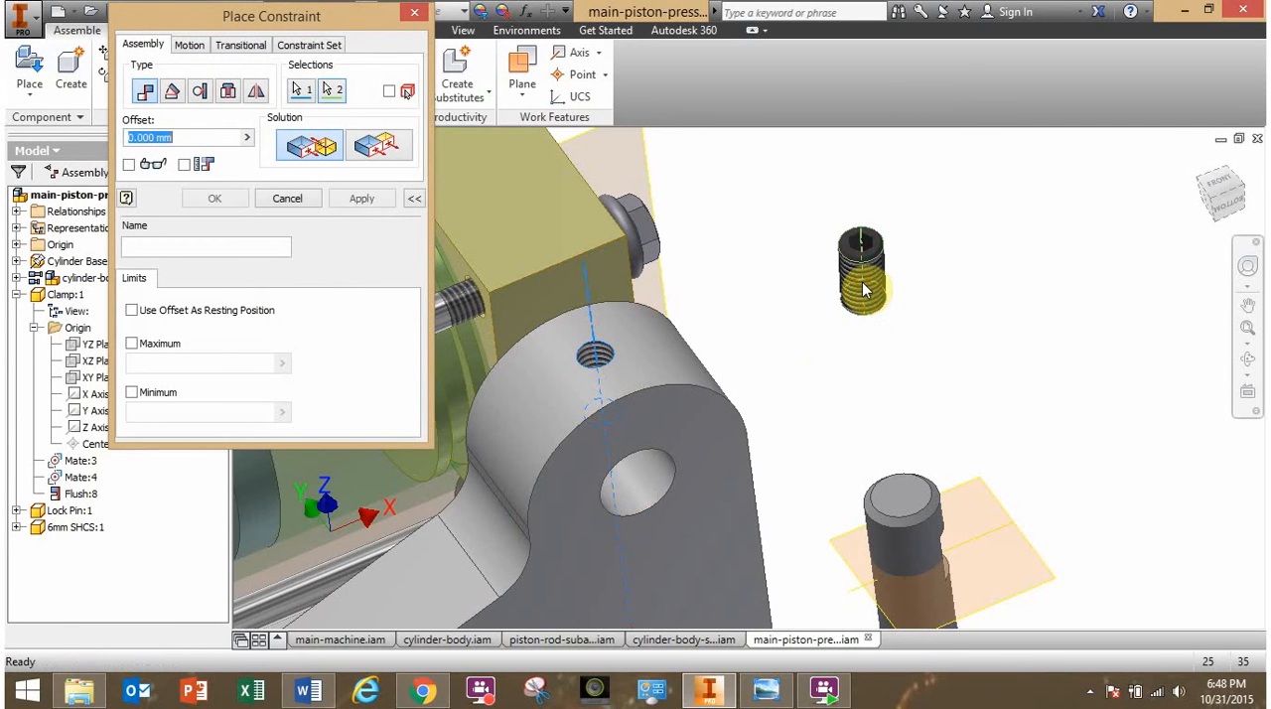
click(215, 199)
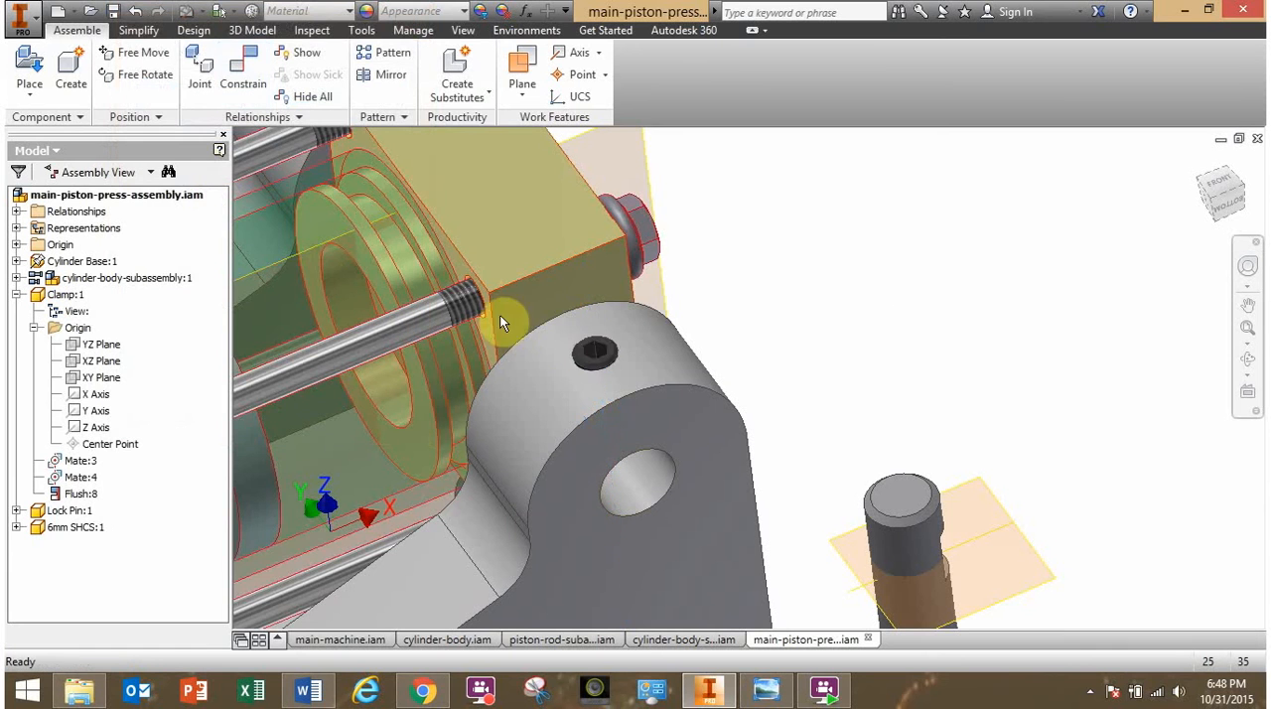
- Slide the 6mm screw down its threaded hole and check how its tip sits inside the pivot ear's pin bore
drag(588, 278, 599, 363)
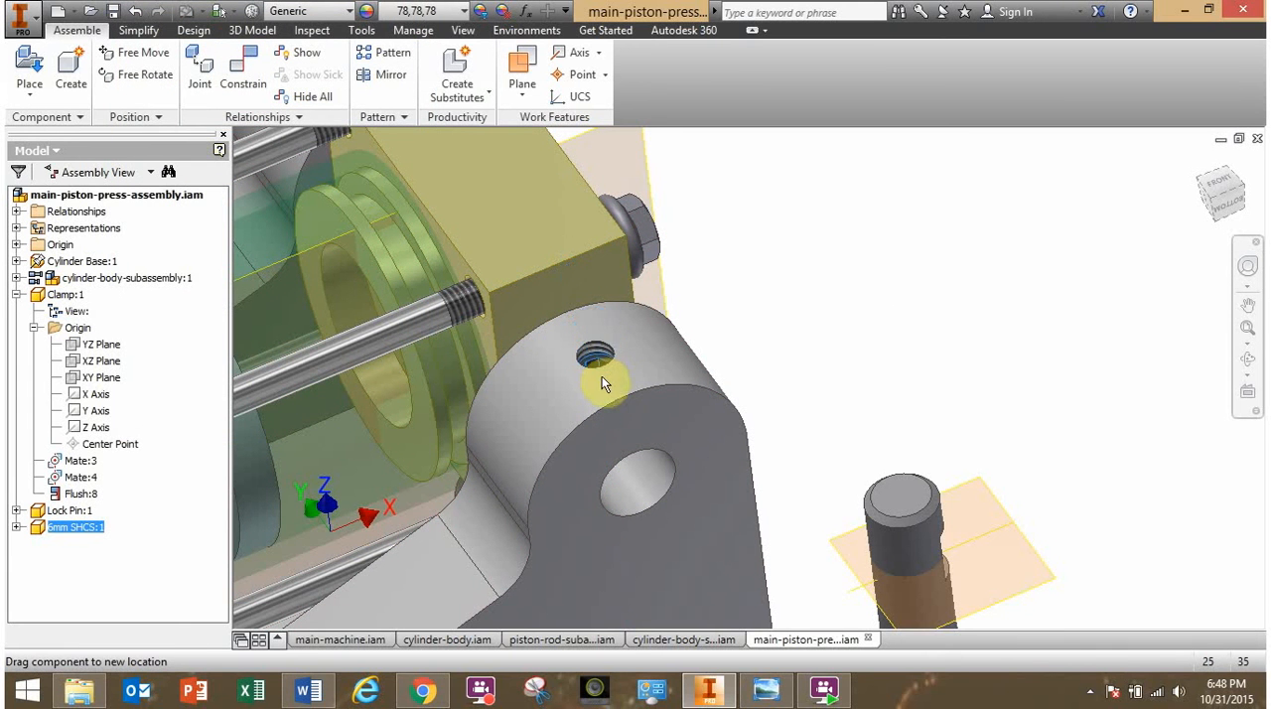
shift+middle_drag(672, 411, 610, 394)
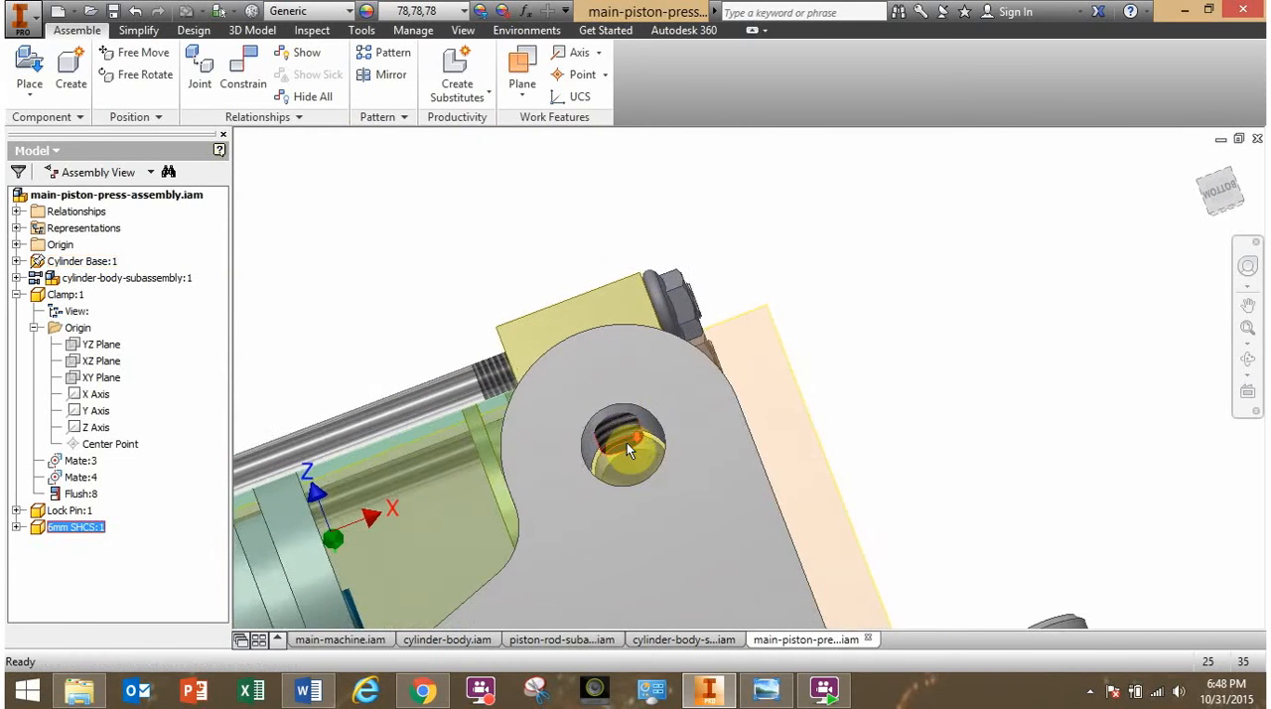
scroll(626, 447, down, 4)
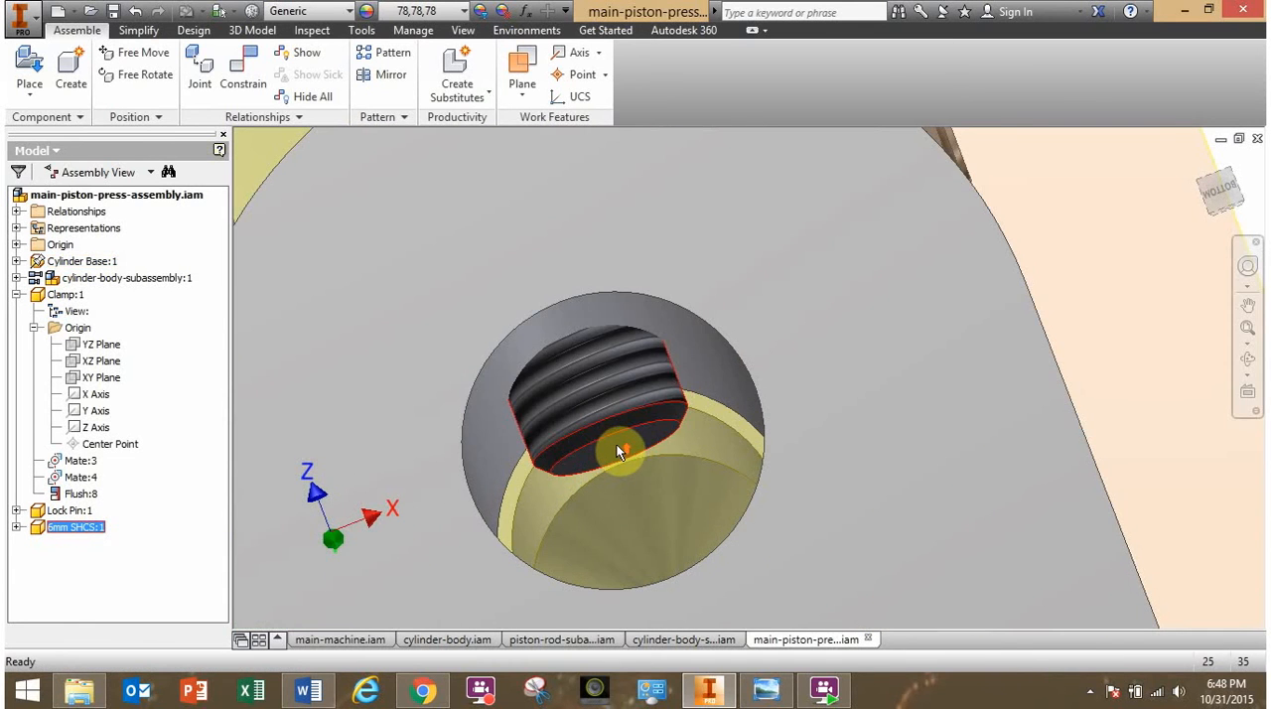
scroll(615, 447, up, 6)
middle_drag(616, 447, 565, 261)
- Examine the flat notch on the lock pin that the 6mm screw seats against
click(691, 368)
shift+middle_drag(691, 368, 639, 391)
scroll(907, 444, down, 4)
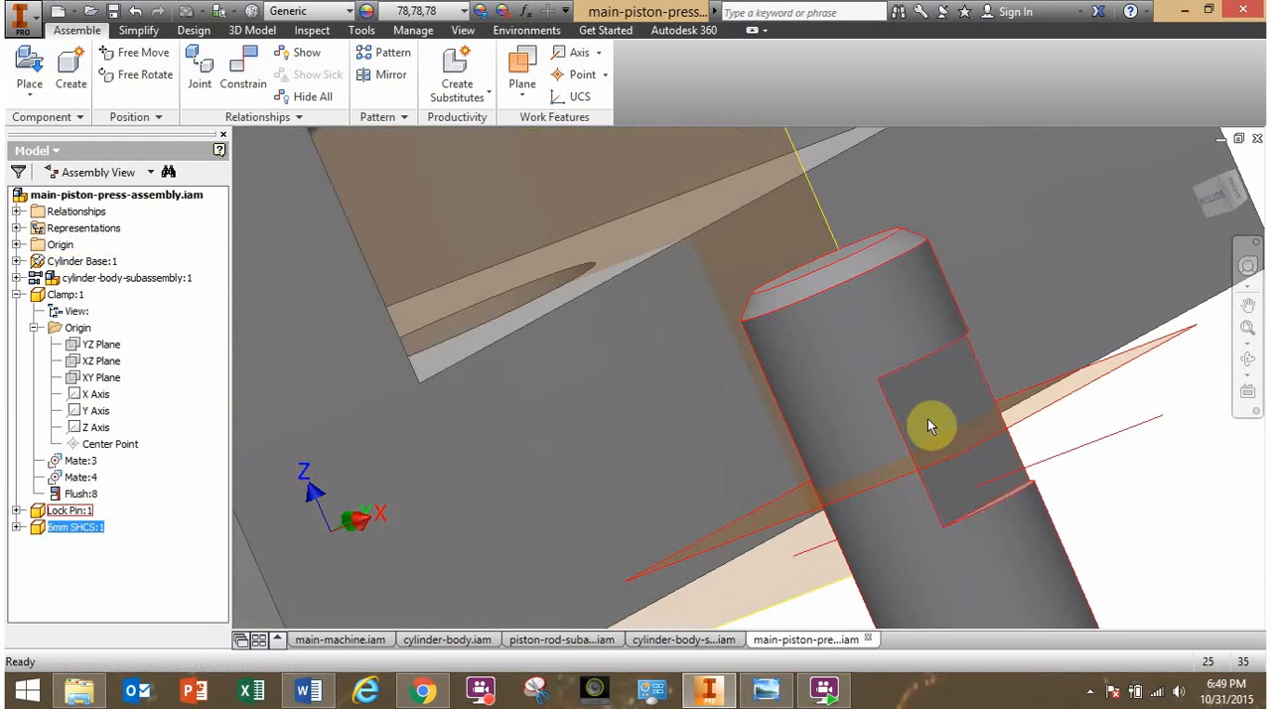
scroll(928, 418, up, 6)
shift+middle_drag(913, 419, 950, 425)
click(909, 340)
- Free-rotate the lock pin so that it points roughly along the pivot bore with its notch facing up
click(242, 87)
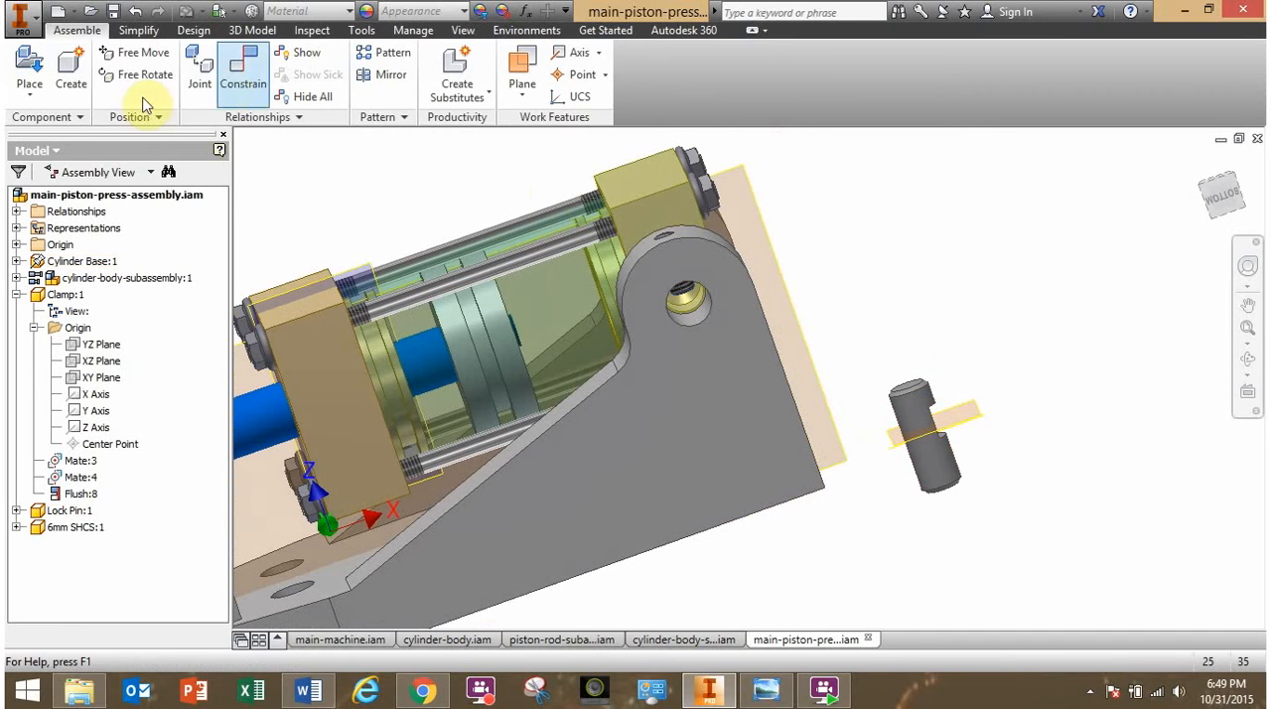
click(139, 74)
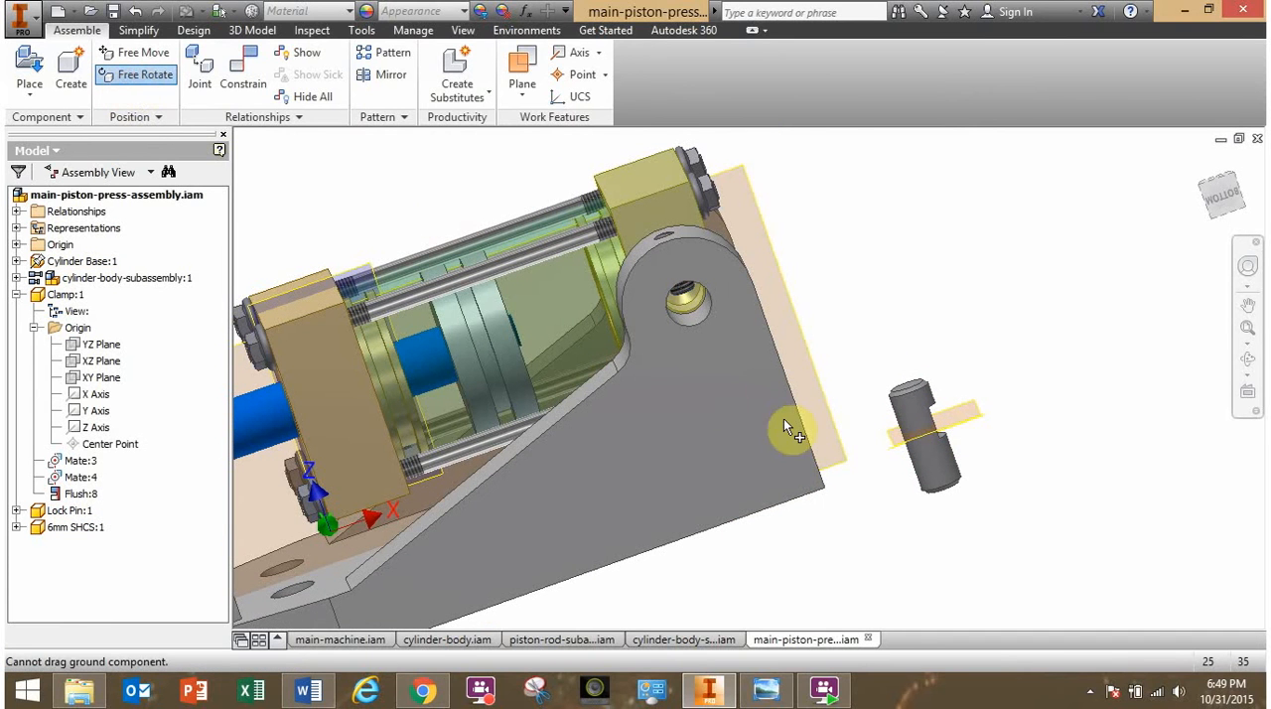
click(947, 478)
drag(944, 480, 969, 457)
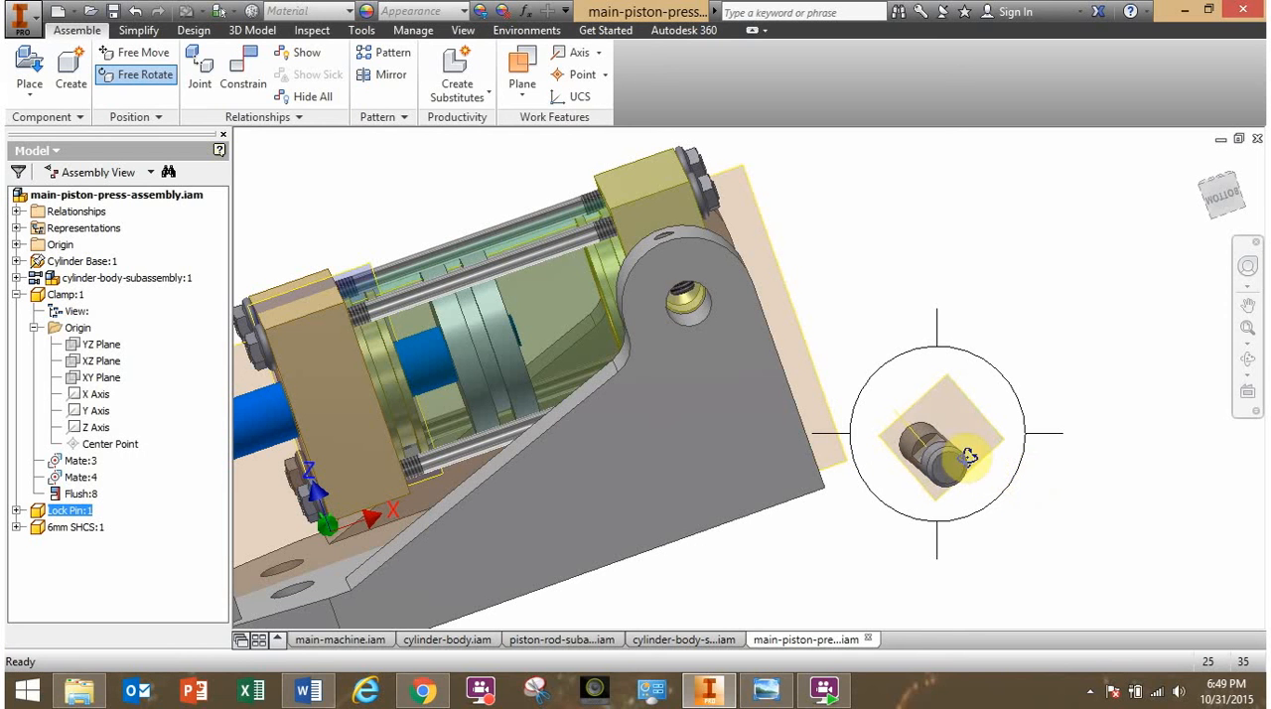
click(918, 281)
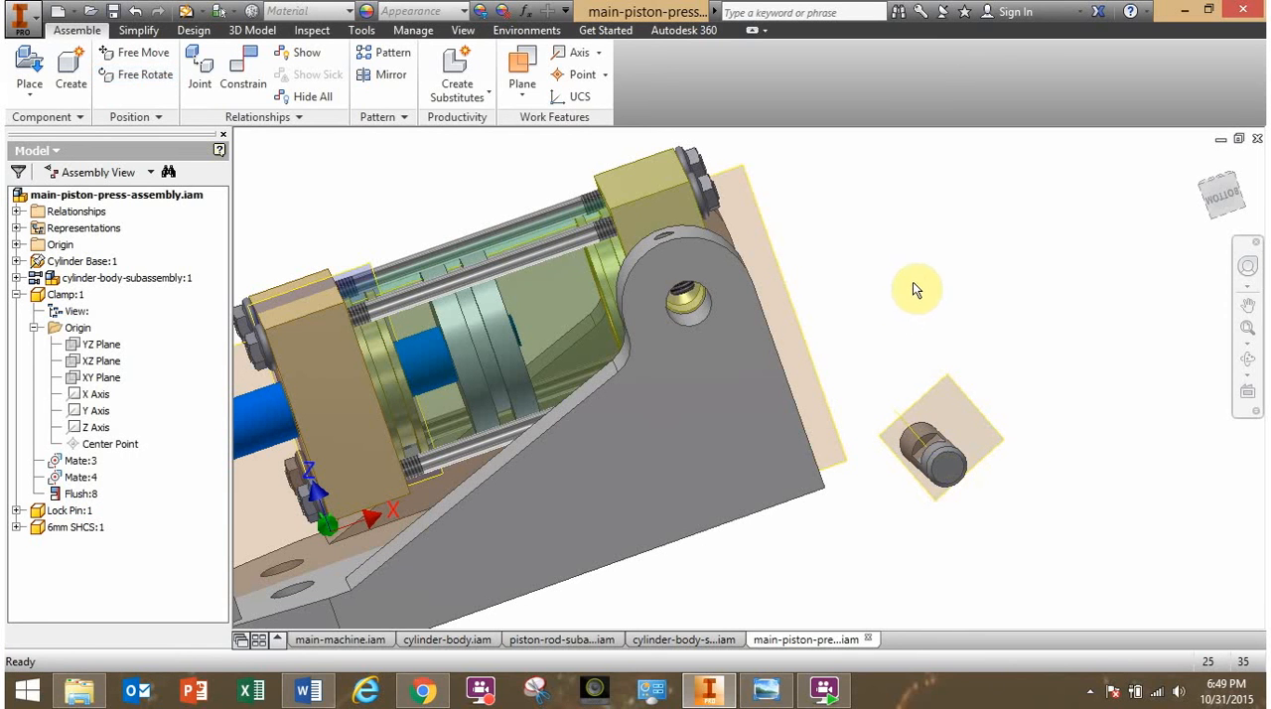
- Mate the lock pin's axis to the cylinder base's upper pivot bore with 0 mm offset and slide the pin along the bore
mouse_move(913, 289)
shift+middle_down()
mouse_move(887, 295)
mouse_move(953, 284)
mouse_move(926, 292)
shift+middle_up()
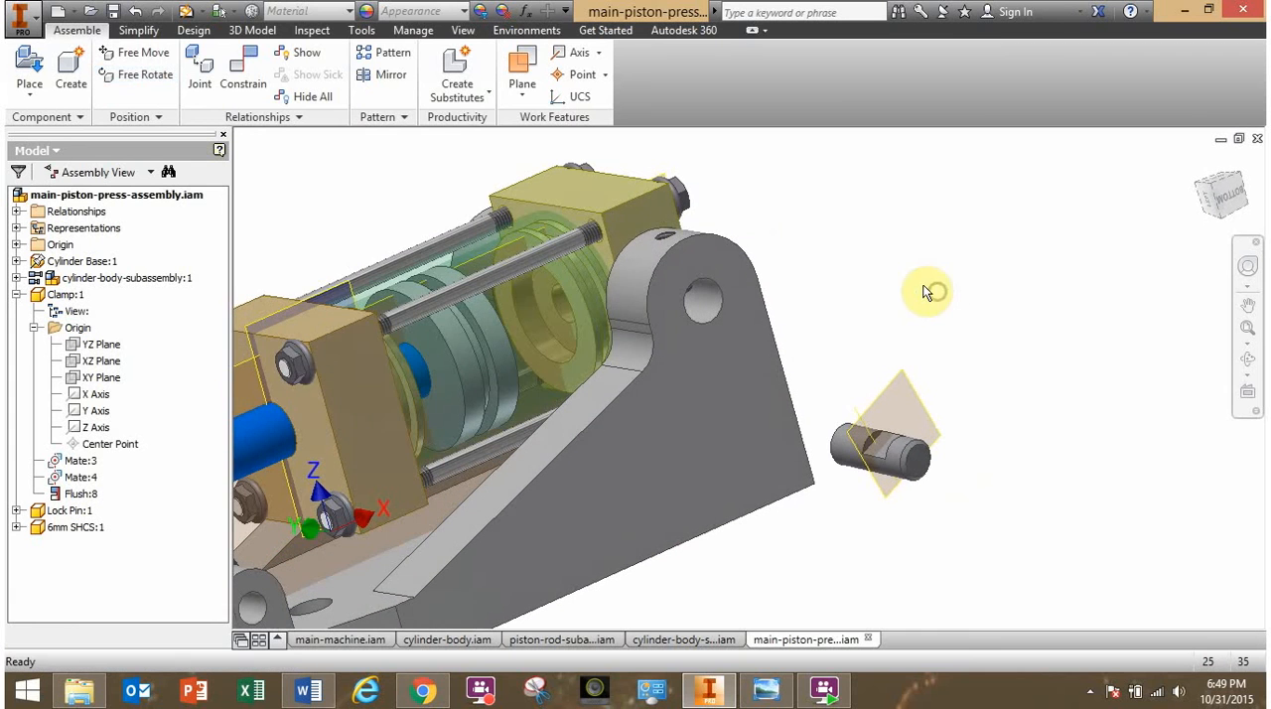
click(243, 66)
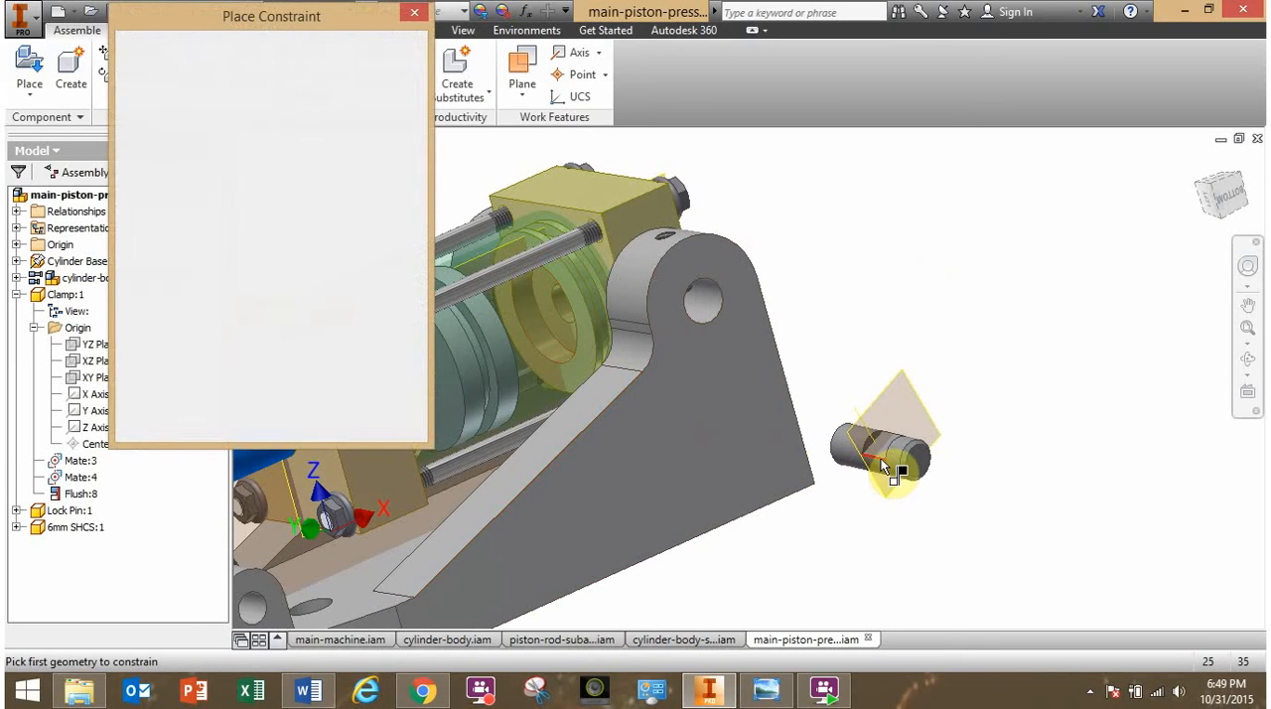
click(894, 458)
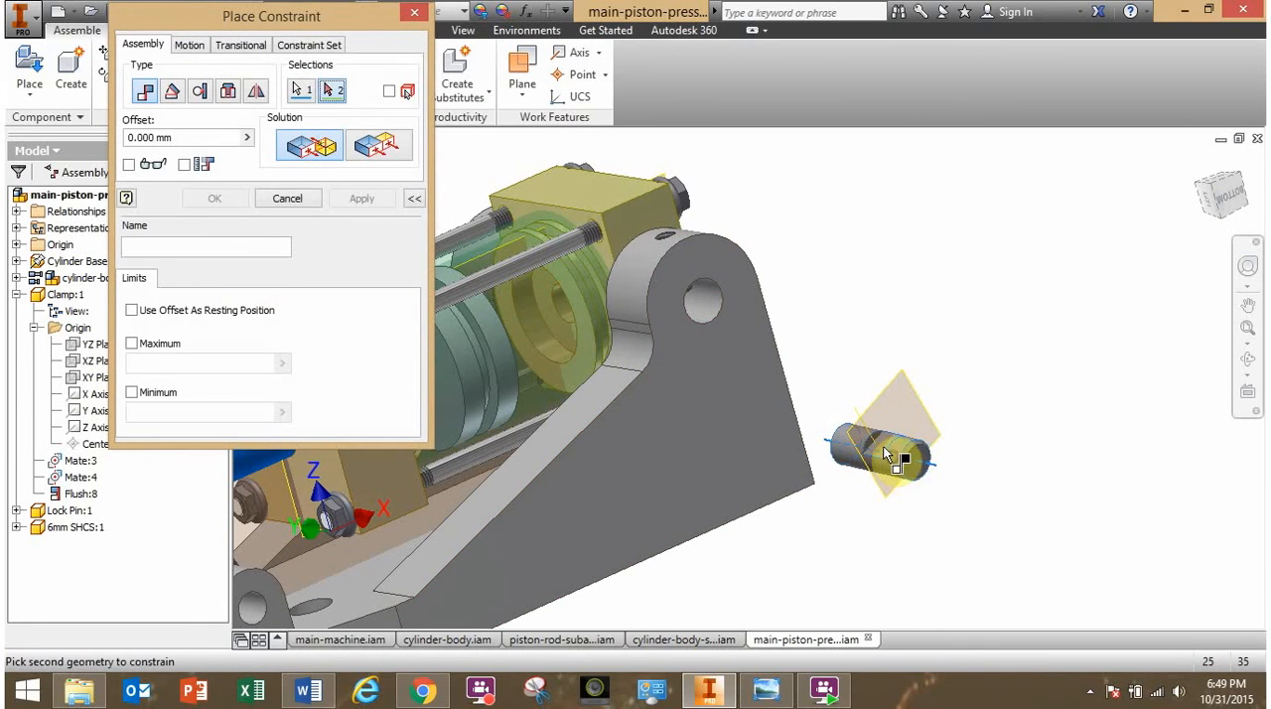
click(713, 299)
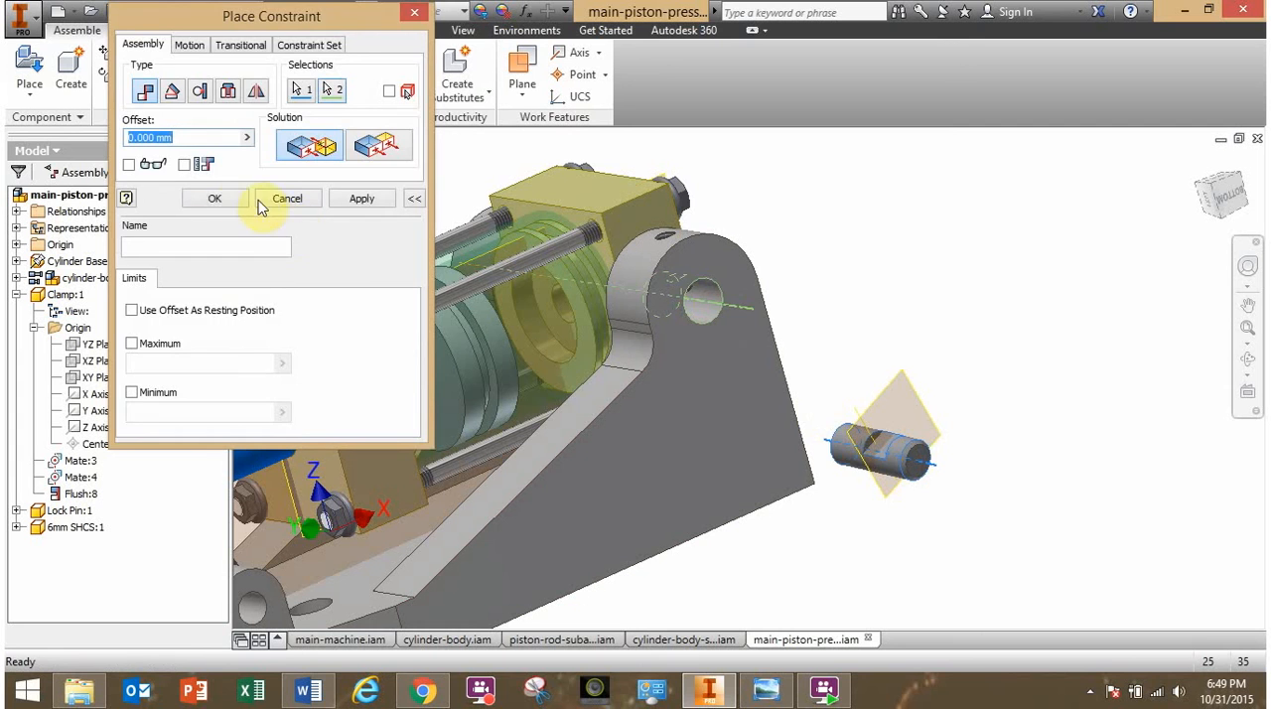
click(235, 202)
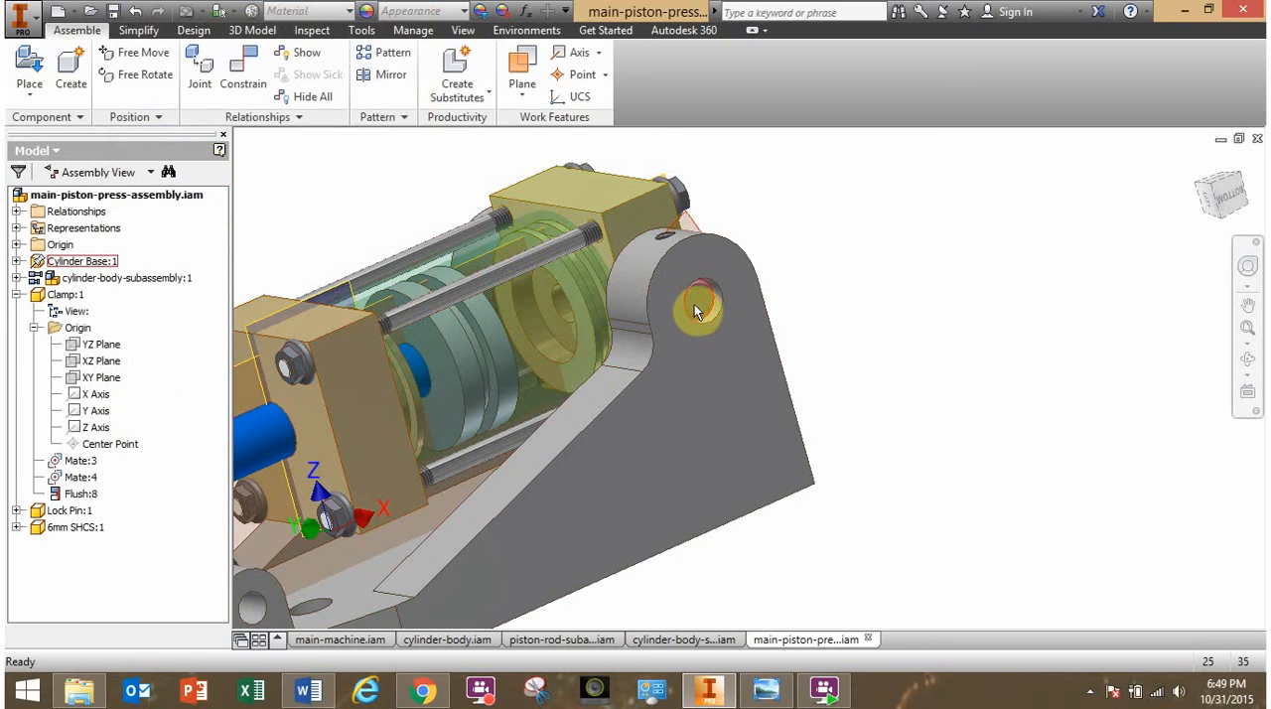
drag(735, 316, 698, 300)
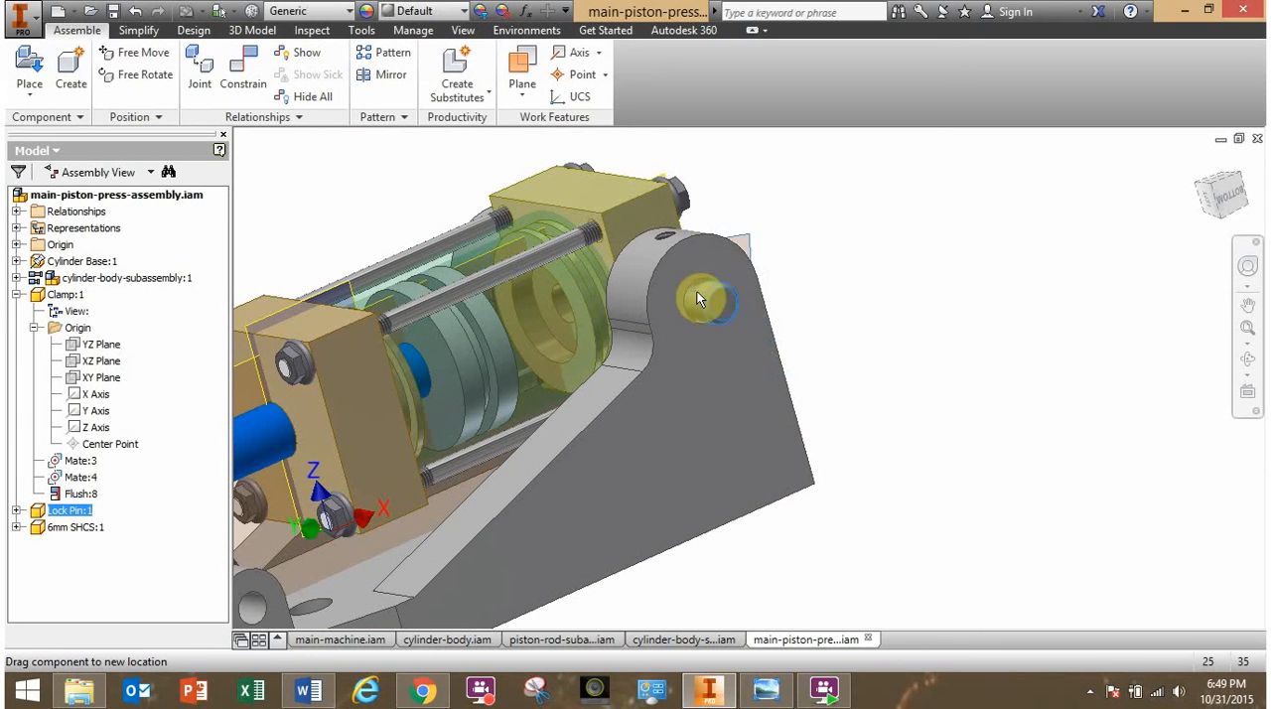
- Slide the lock pin out of and back into the cylinder base's upper pivot bore to check its free travel
mouse_move(752, 336)
mouse_down()
mouse_move(805, 352)
mouse_move(667, 312)
mouse_move(737, 335)
mouse_move(732, 317)
mouse_move(786, 320)
mouse_move(802, 279)
mouse_move(753, 262)
mouse_move(751, 323)
mouse_move(774, 381)
mouse_move(765, 354)
mouse_up()
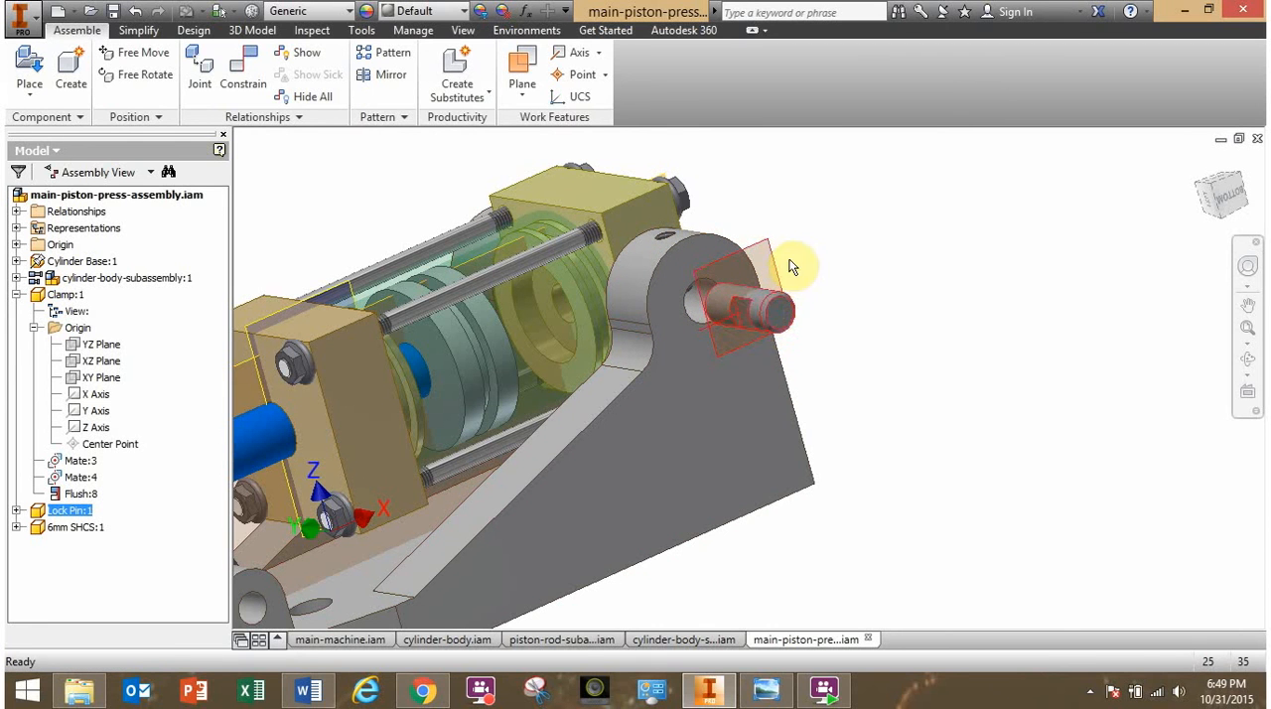
drag(789, 262, 803, 248)
click(1053, 452)
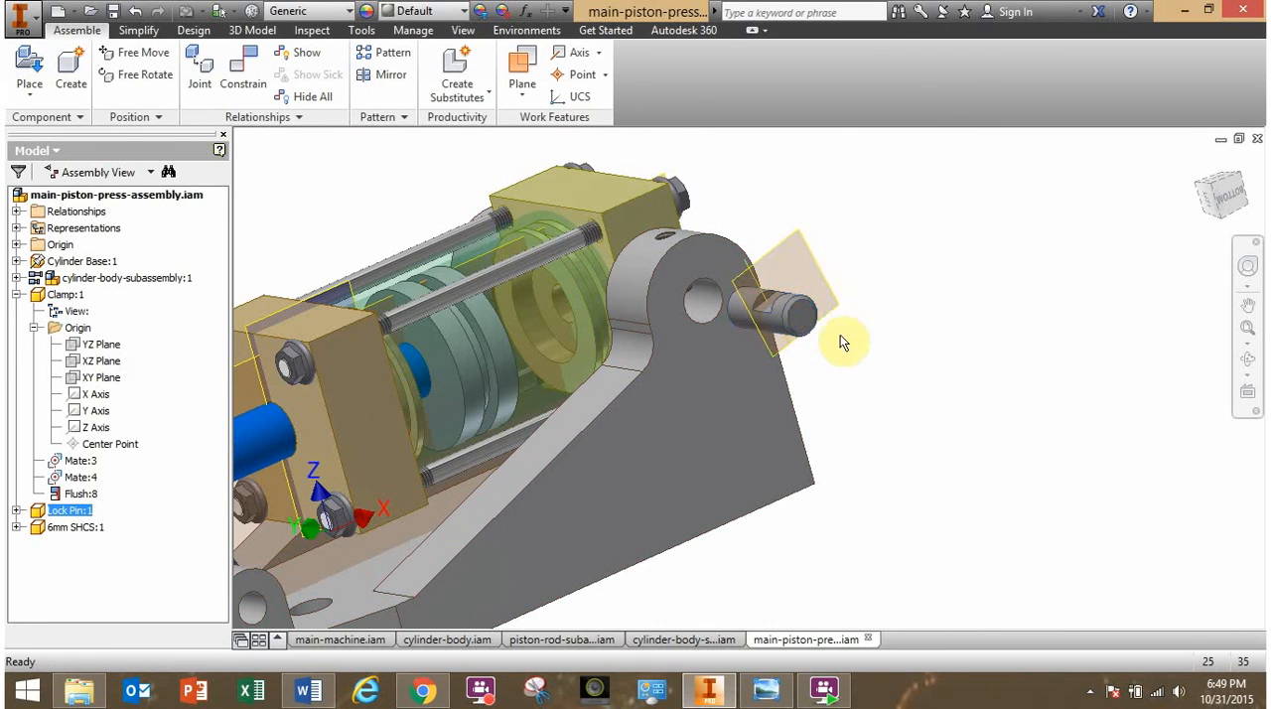
drag(802, 327, 706, 304)
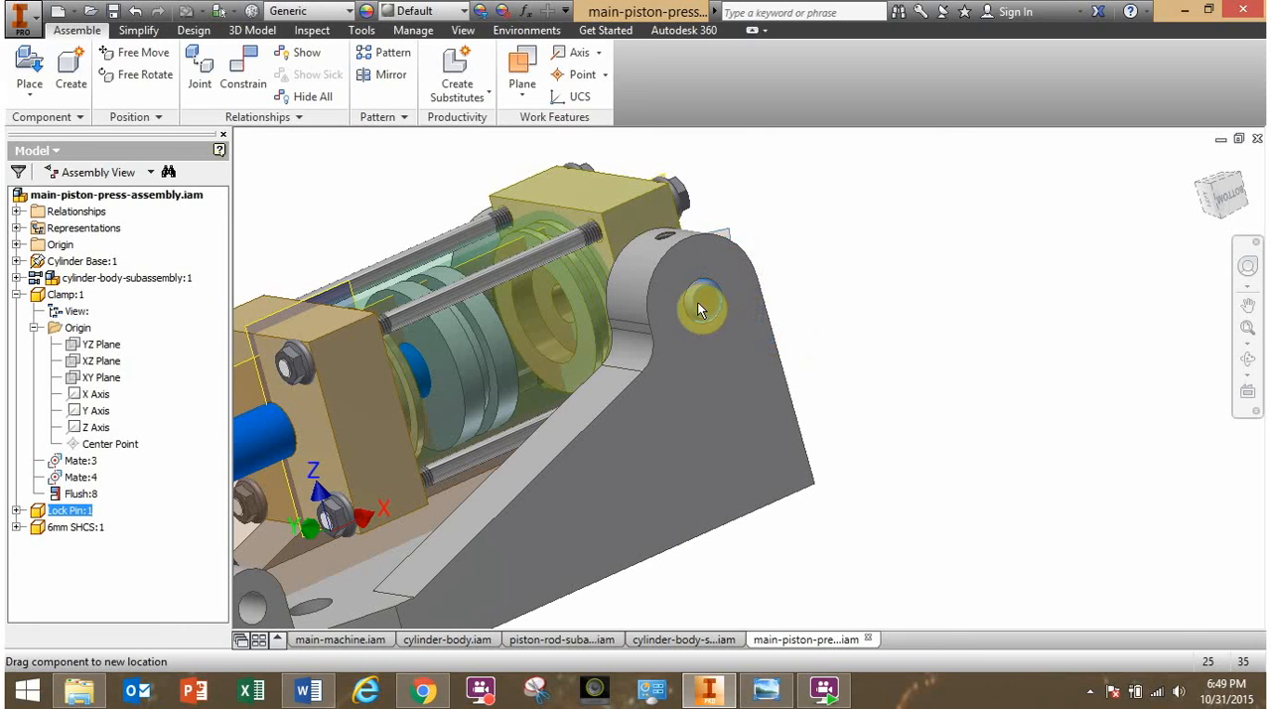
shift+middle_drag(725, 329, 711, 289)
scroll(711, 289, up, 5)
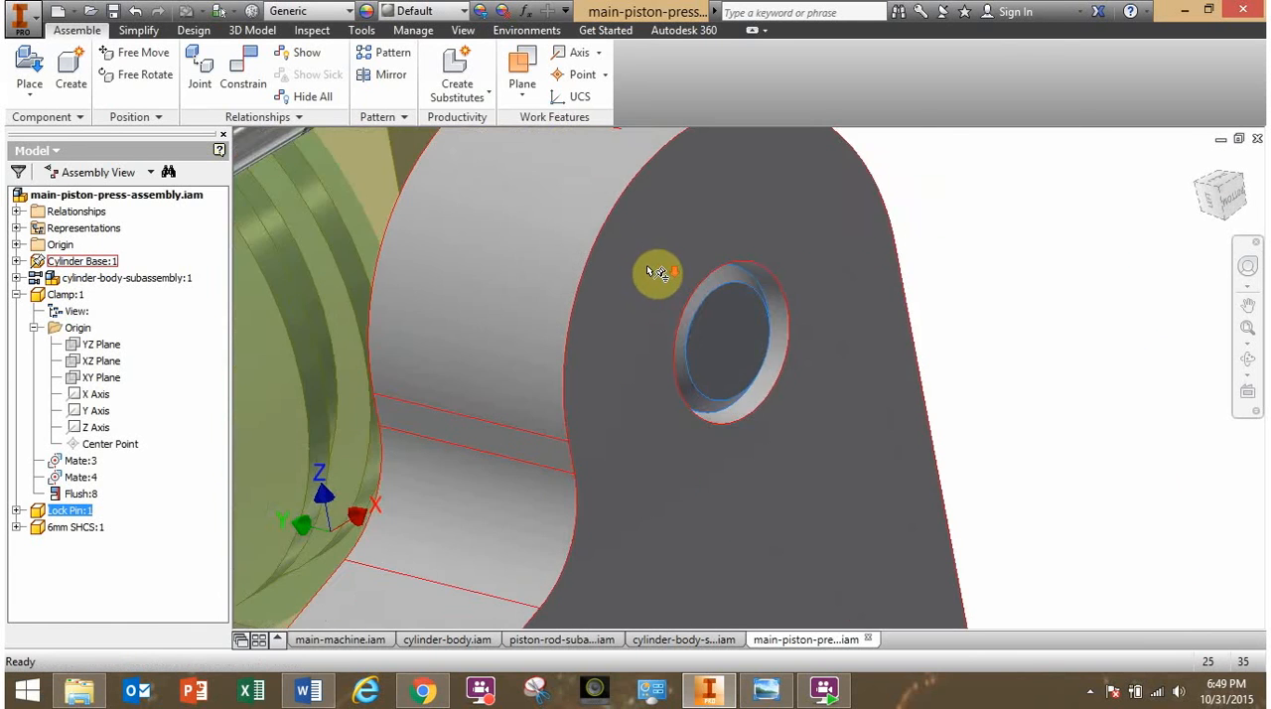
scroll(658, 274, down, 4)
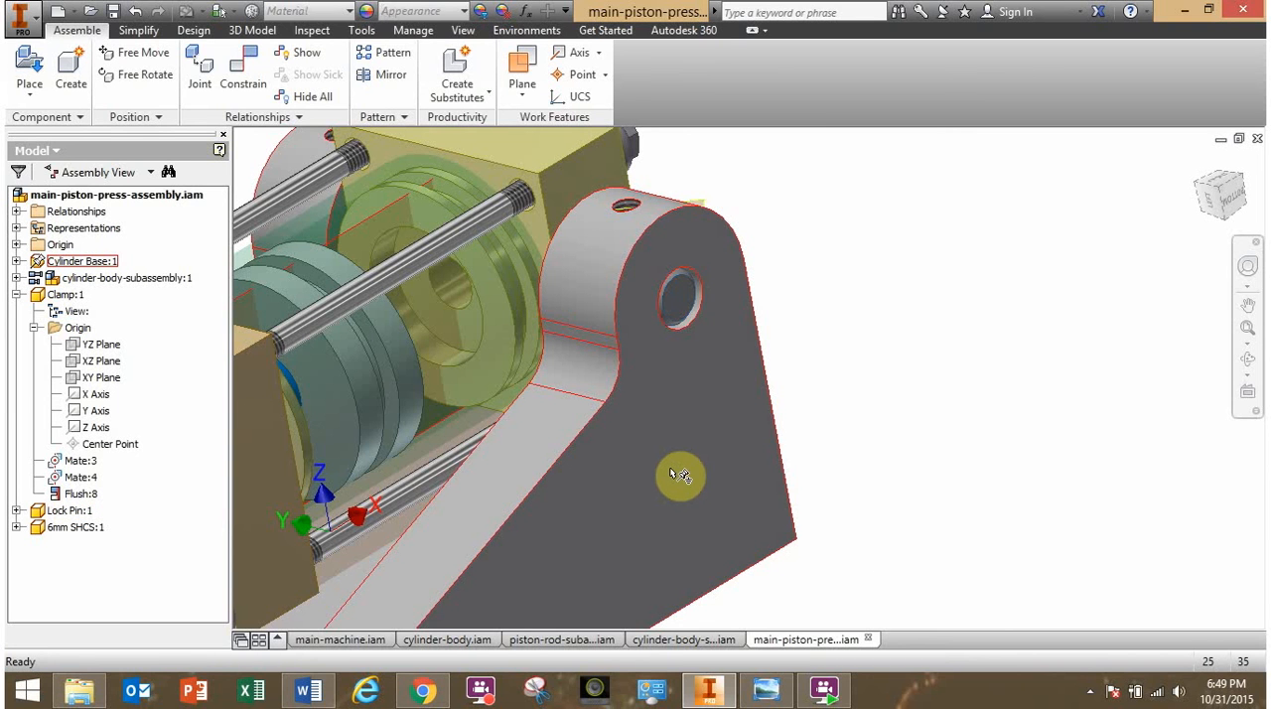
- Turn off the cylinder base's Enabled state to make it see-through, and pull the lock pin out of the pivot bore
right_click(670, 467)
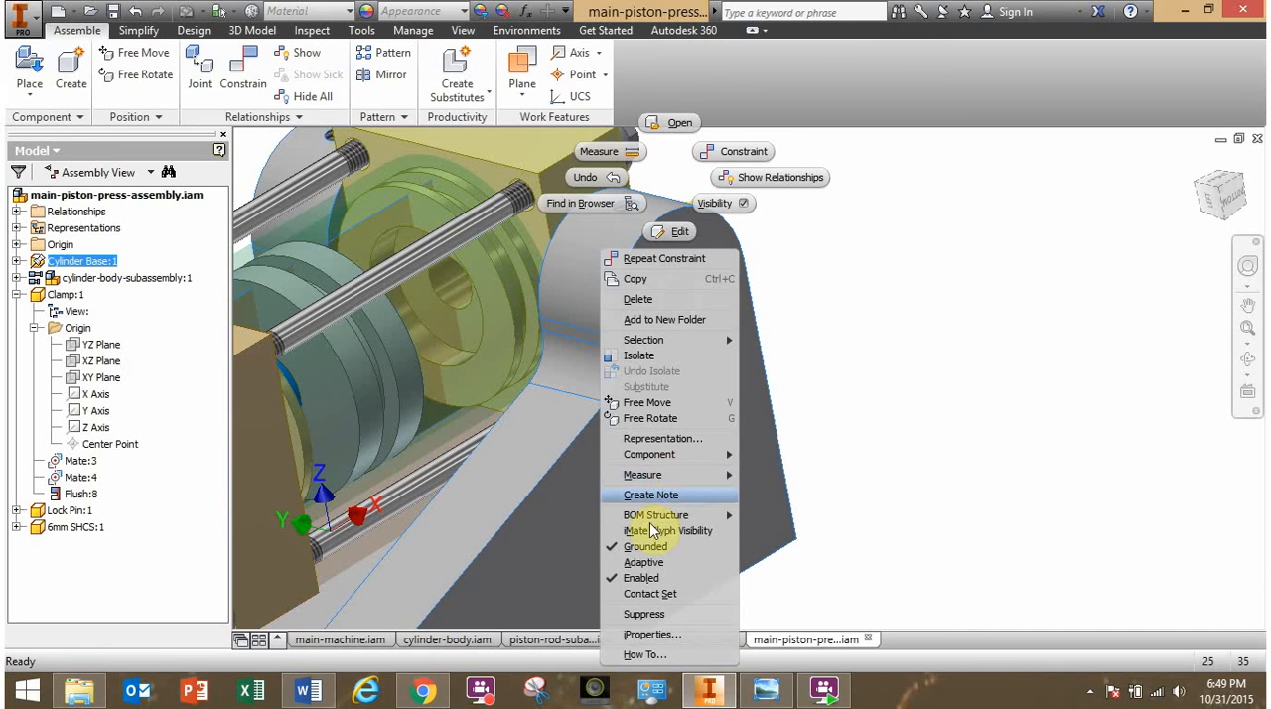
click(639, 578)
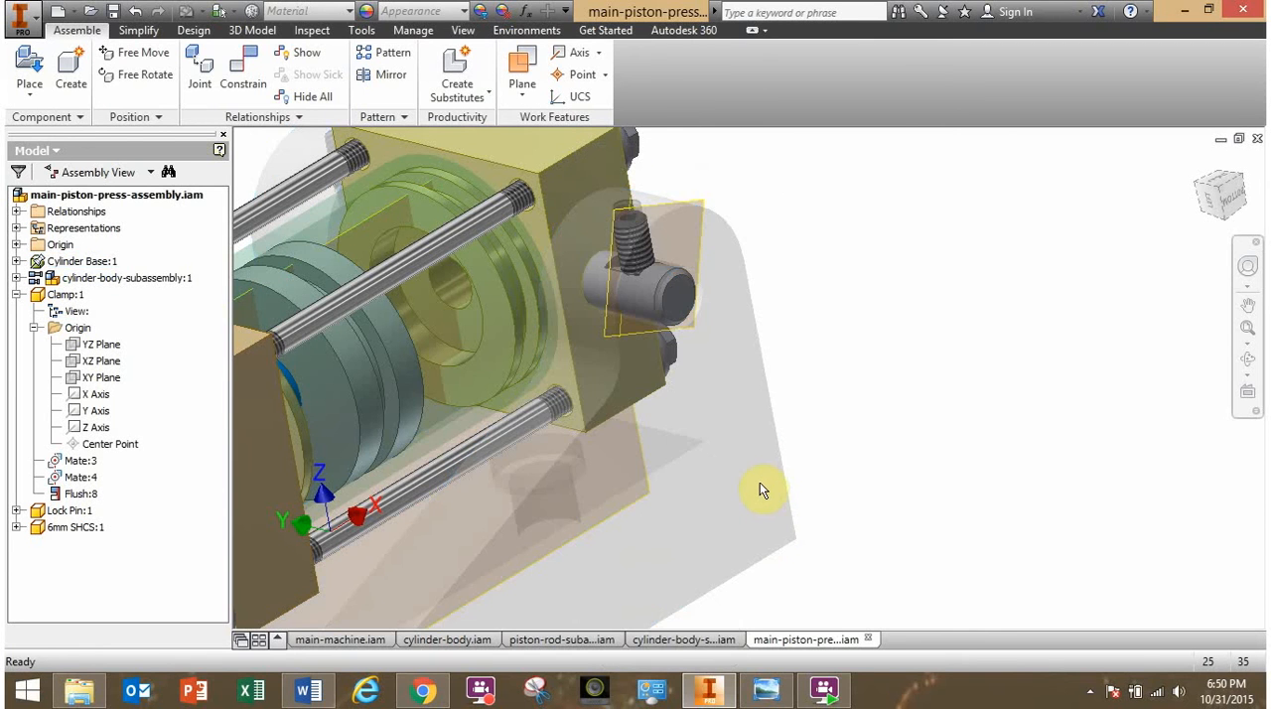
drag(657, 305, 805, 389)
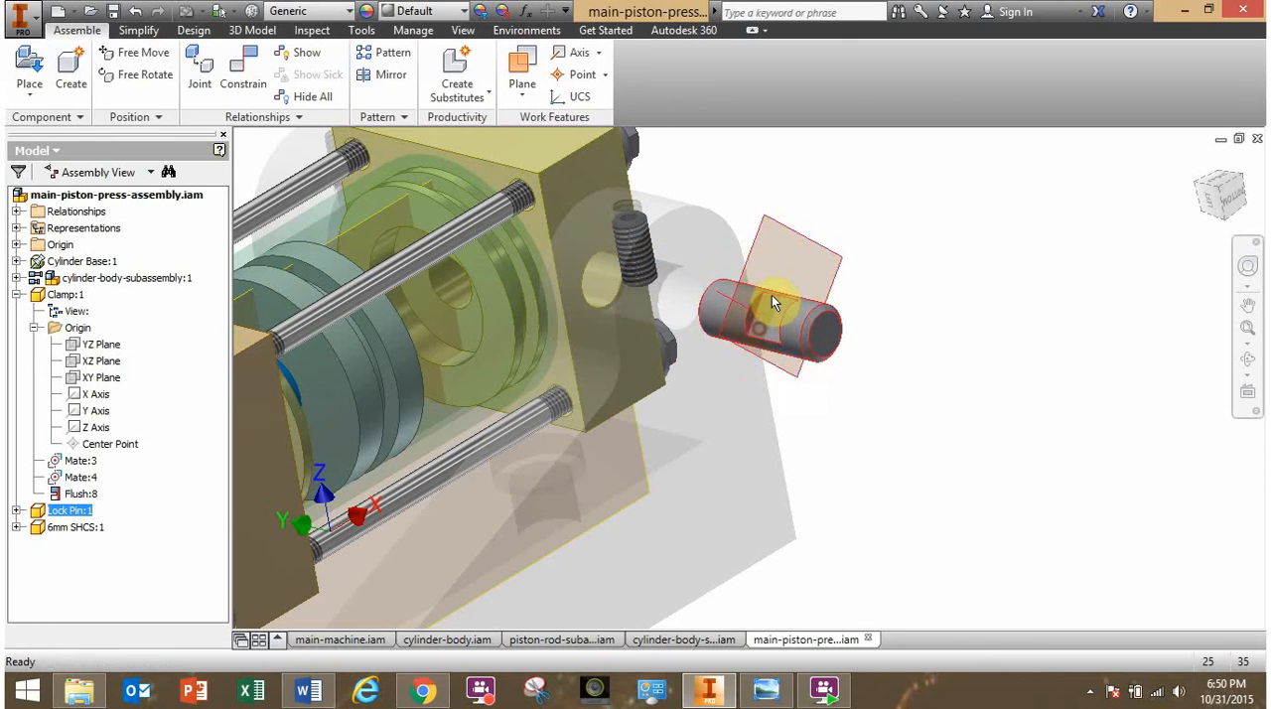
drag(772, 303, 851, 355)
shift+middle_drag(803, 377, 865, 362)
- Examine the lock pin's flat notch and the work plane crossing it, comparing their position with the 6mm screw
scroll(824, 280, down, 5)
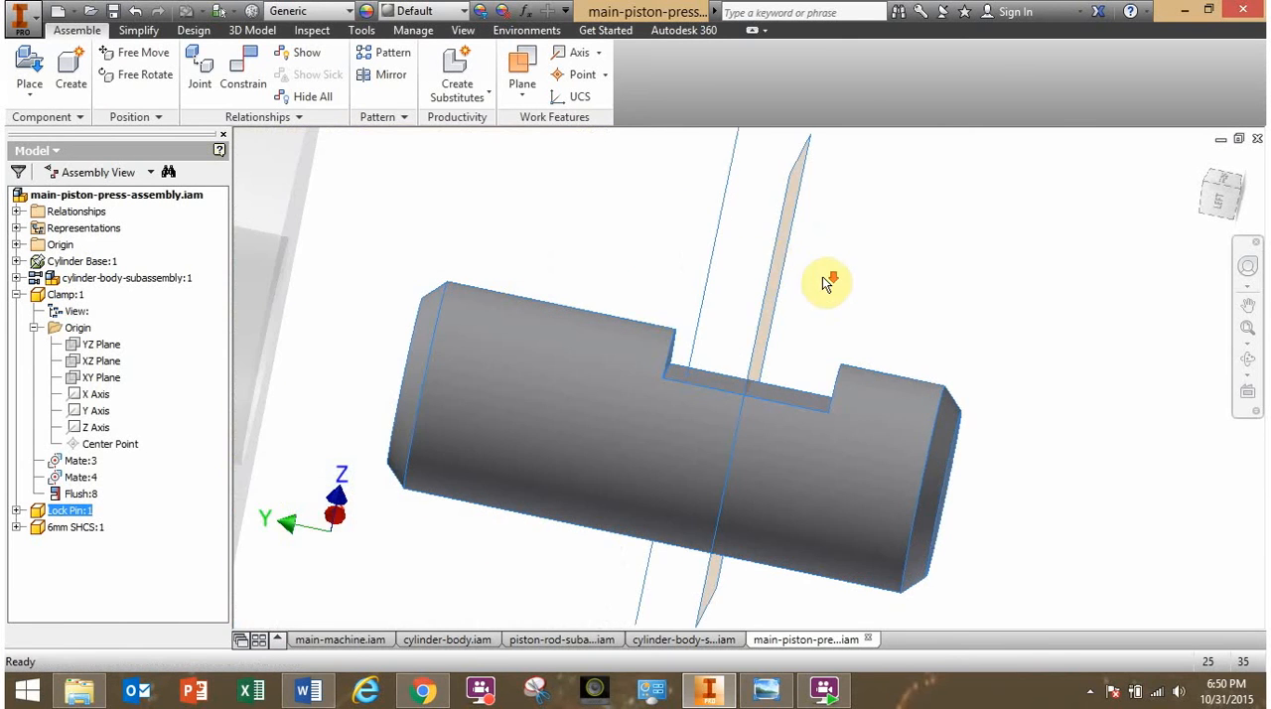
shift+middle_drag(778, 278, 759, 351)
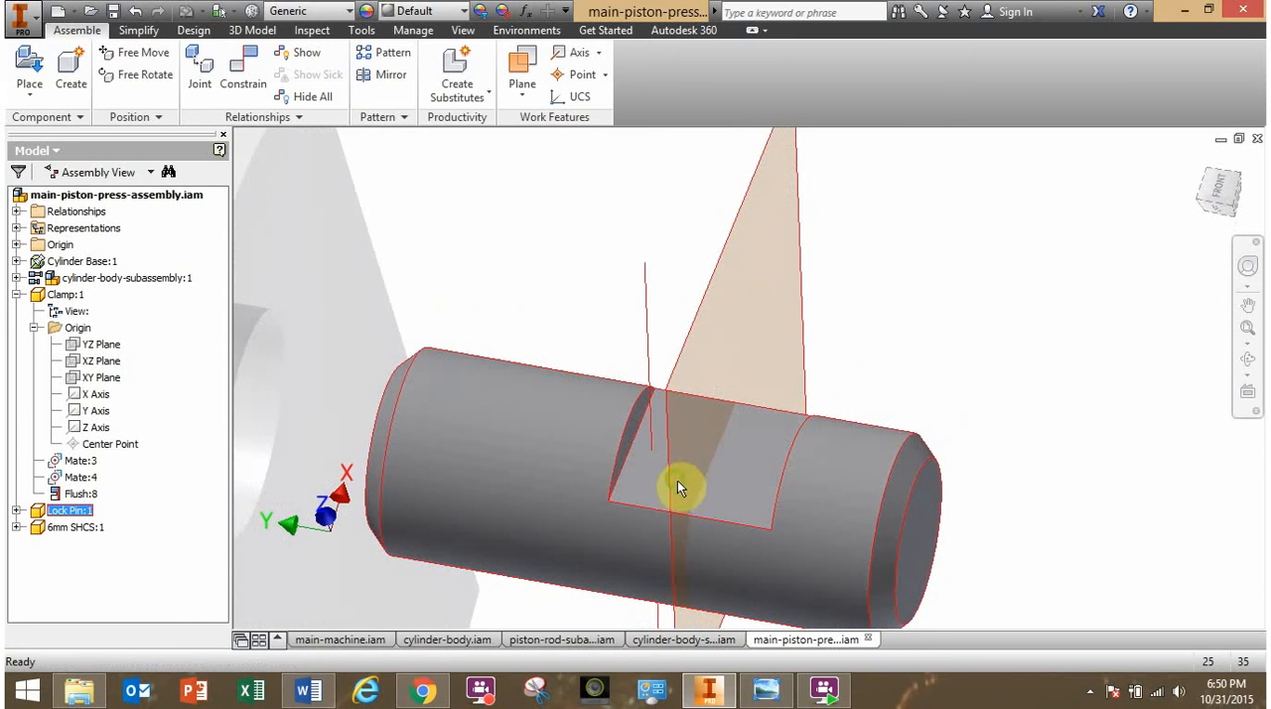
shift+middle_drag(677, 487, 708, 449)
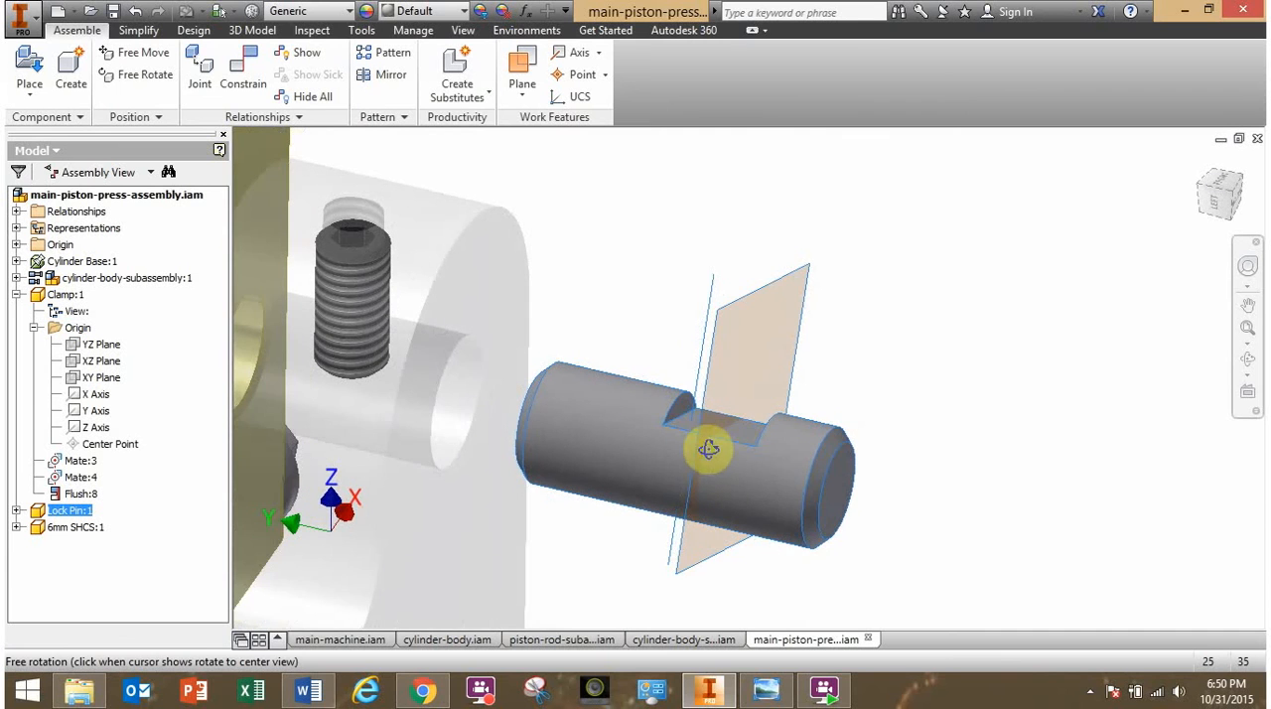
shift+middle_drag(751, 349, 753, 394)
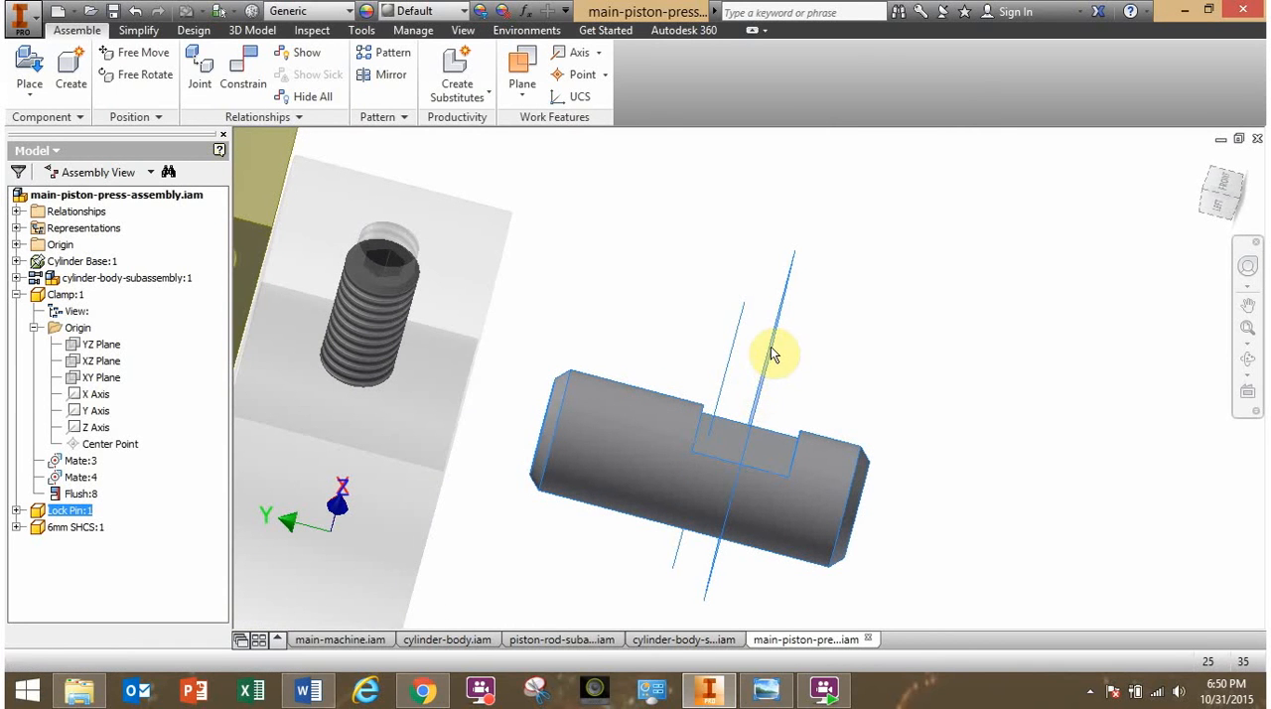
shift+middle_drag(771, 396, 753, 390)
shift+middle_drag(682, 446, 670, 451)
middle_drag(736, 447, 912, 380)
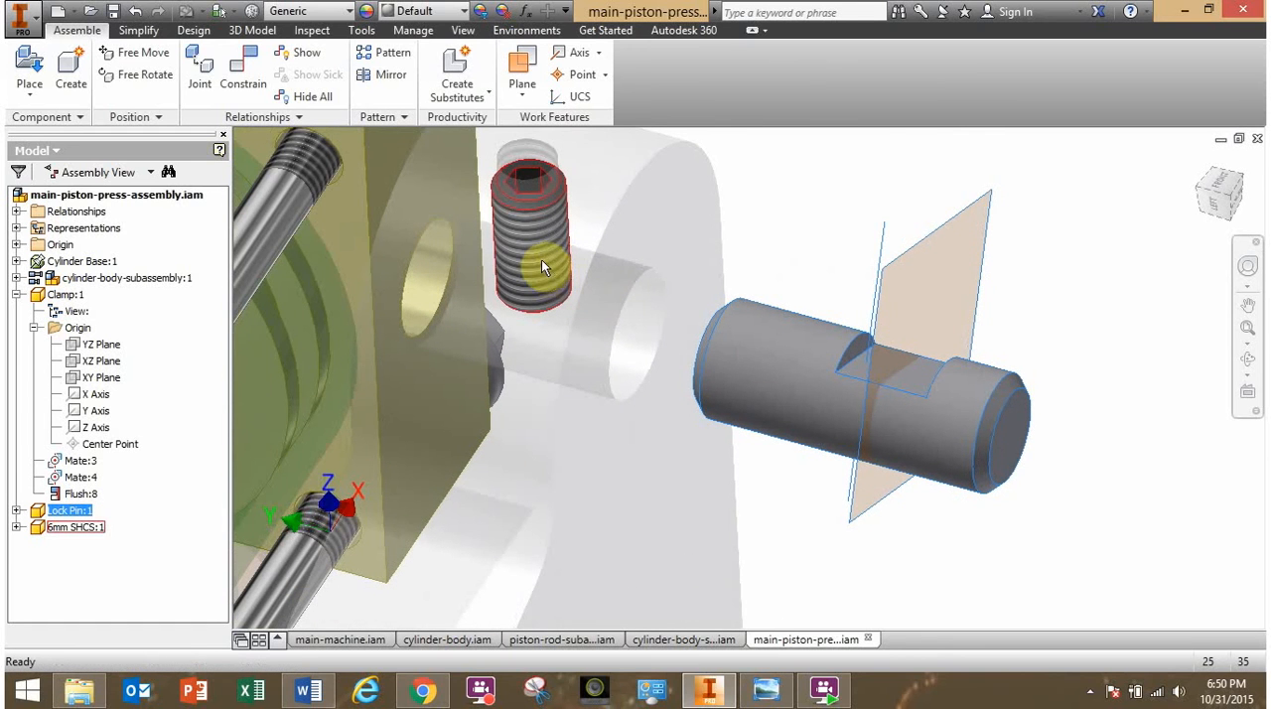
shift+middle_drag(620, 397, 636, 316)
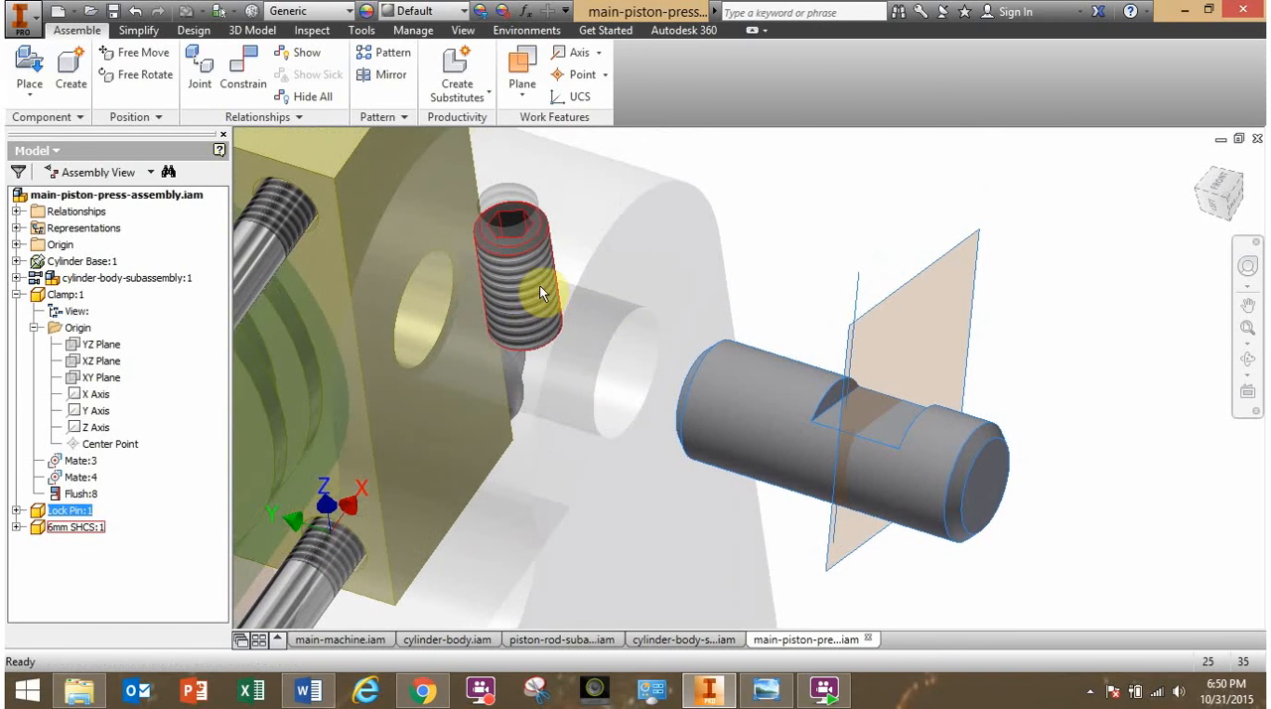
- Mate the work plane through the lock pin's notch to the 6mm screw's axis with 0 mm offset
click(770, 230)
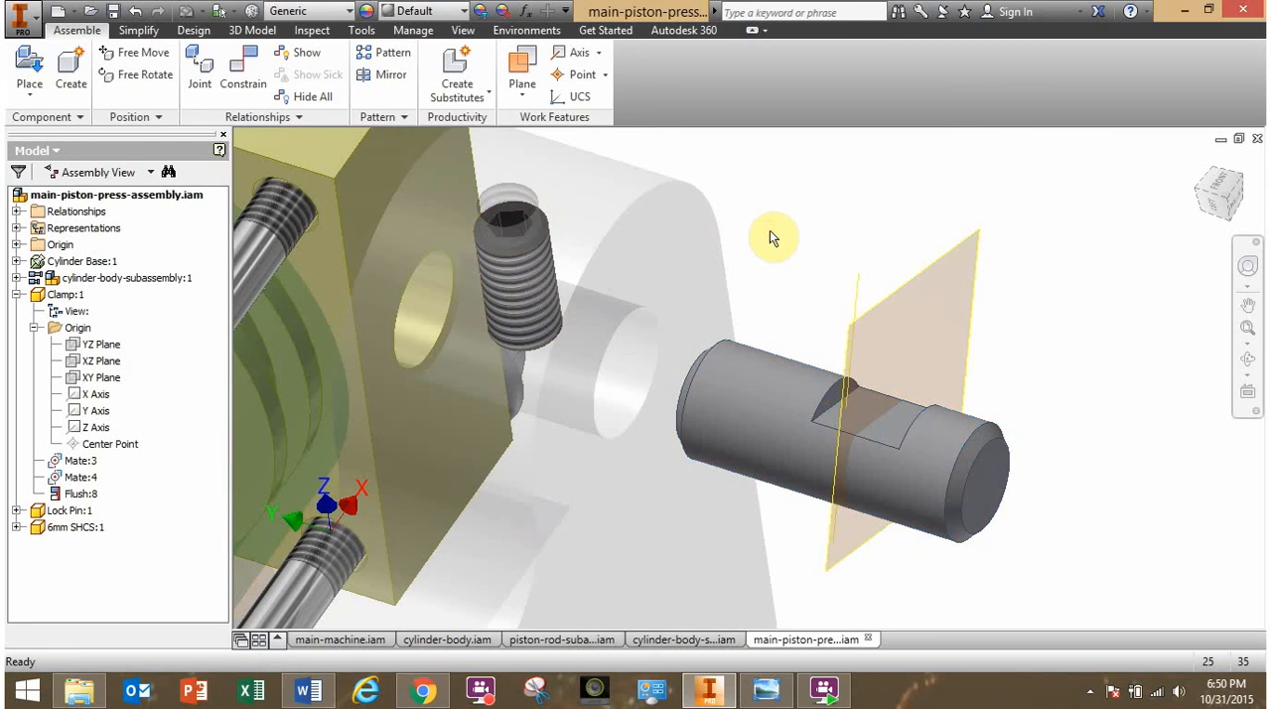
click(243, 75)
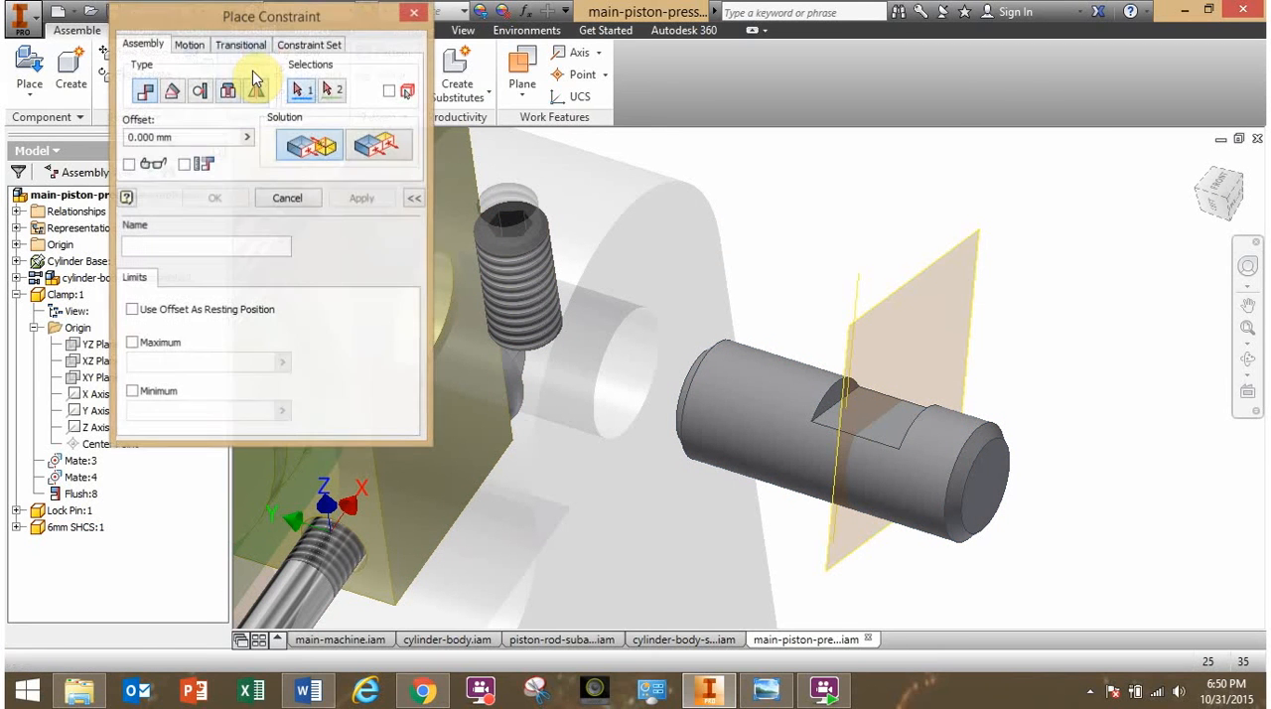
click(949, 263)
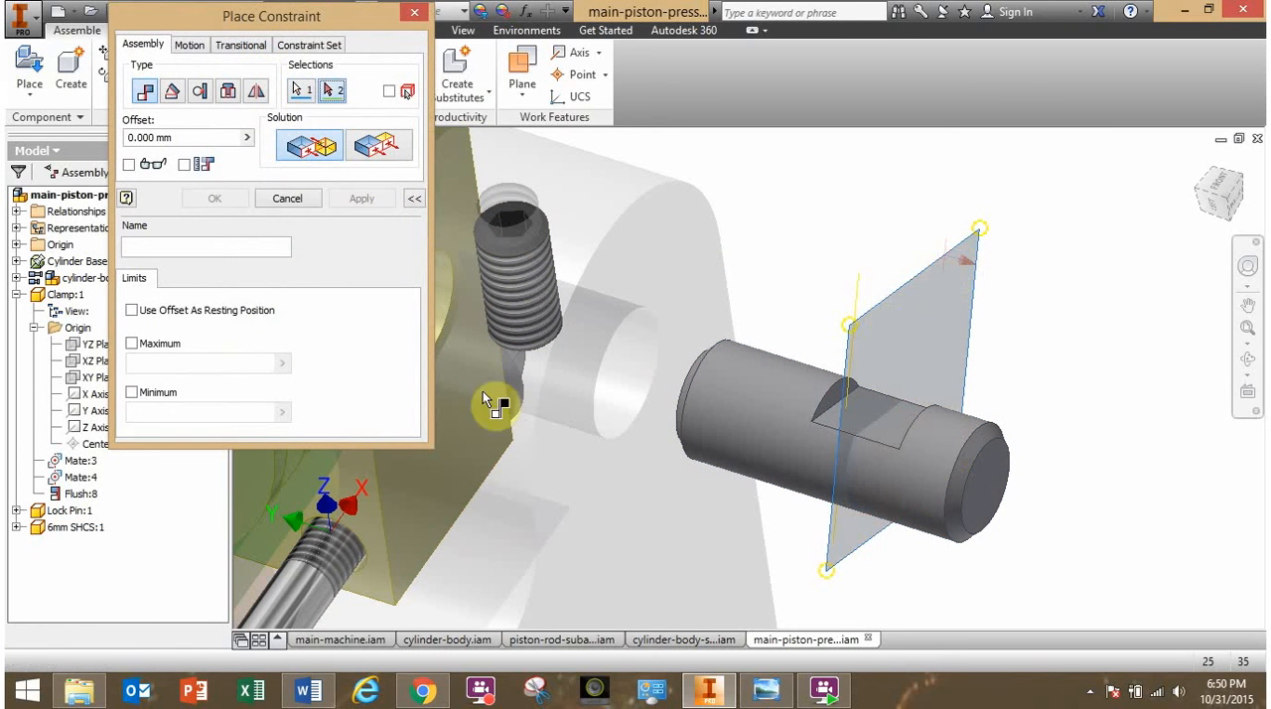
click(519, 284)
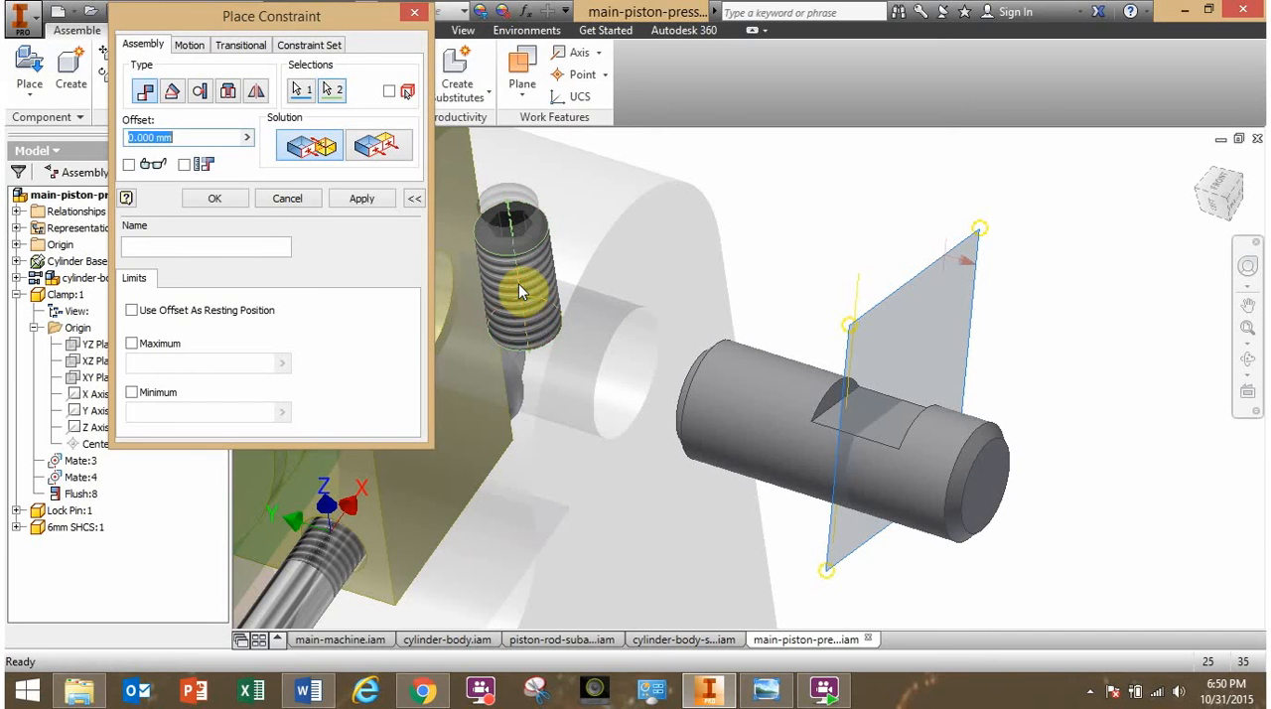
click(215, 199)
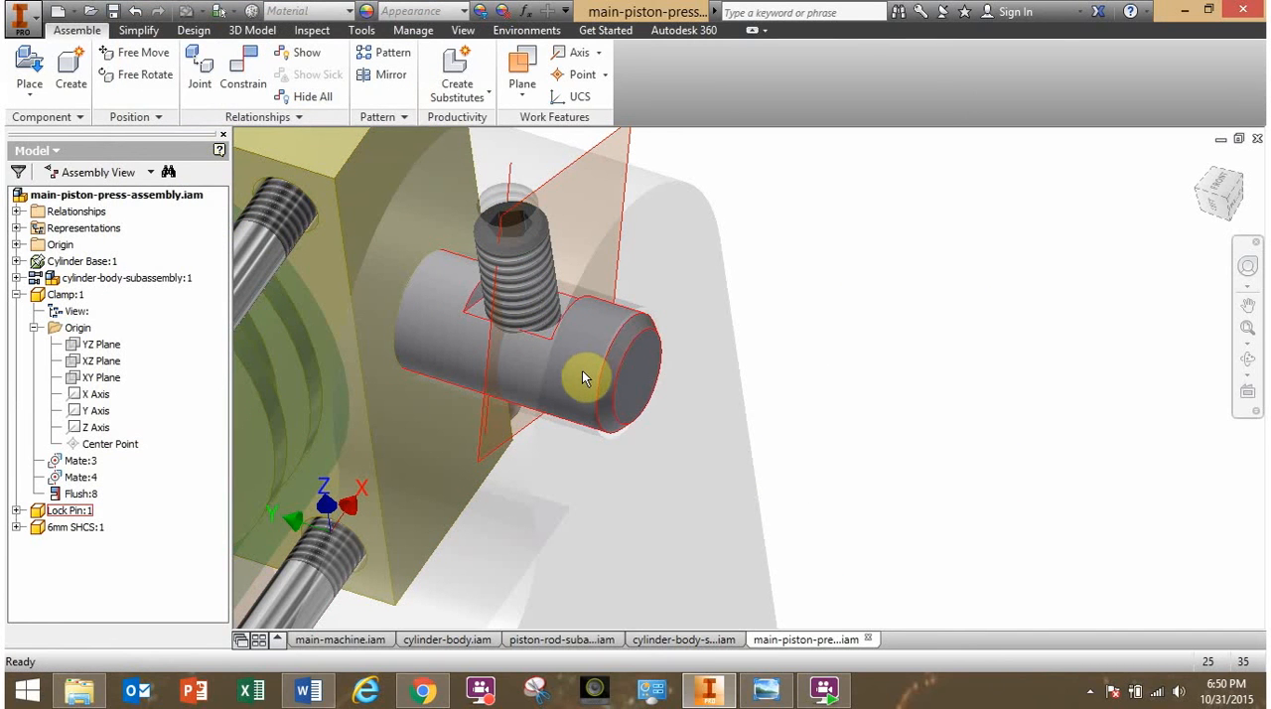
- Drag the lock pin inside the bore to test which movement it still has
drag(582, 370, 586, 429)
shift+middle_drag(580, 435, 623, 401)
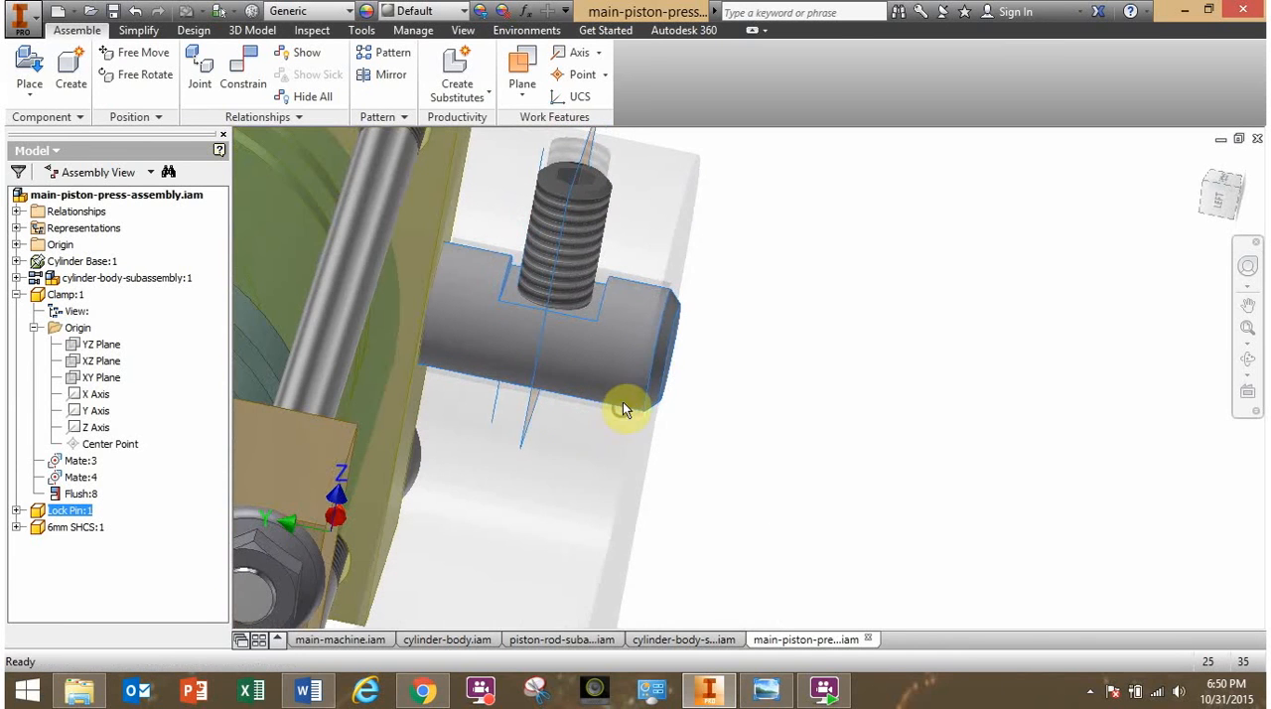
drag(622, 401, 585, 344)
- Pull the 6mm screw up out of its threaded hole and turn the lock pin so its notch faces up
drag(584, 196, 617, 114)
middle_drag(735, 248, 731, 484)
drag(585, 341, 659, 250)
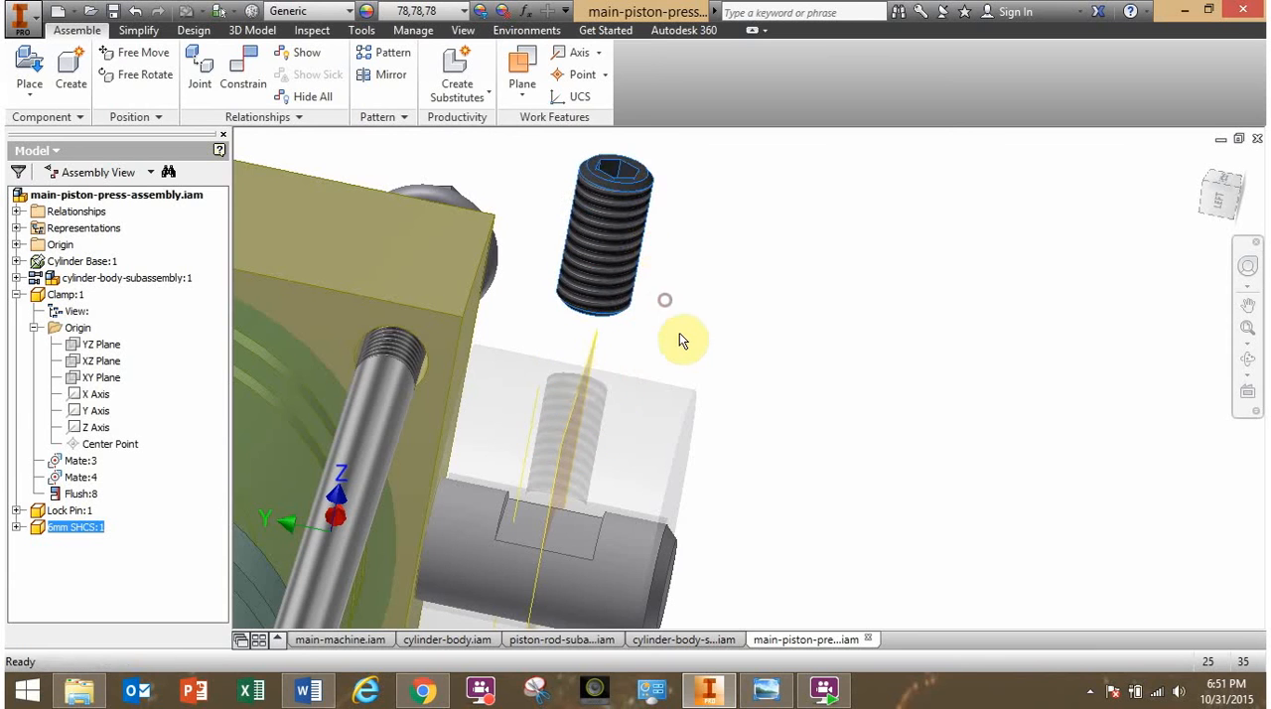
shift+middle_drag(682, 341, 506, 454)
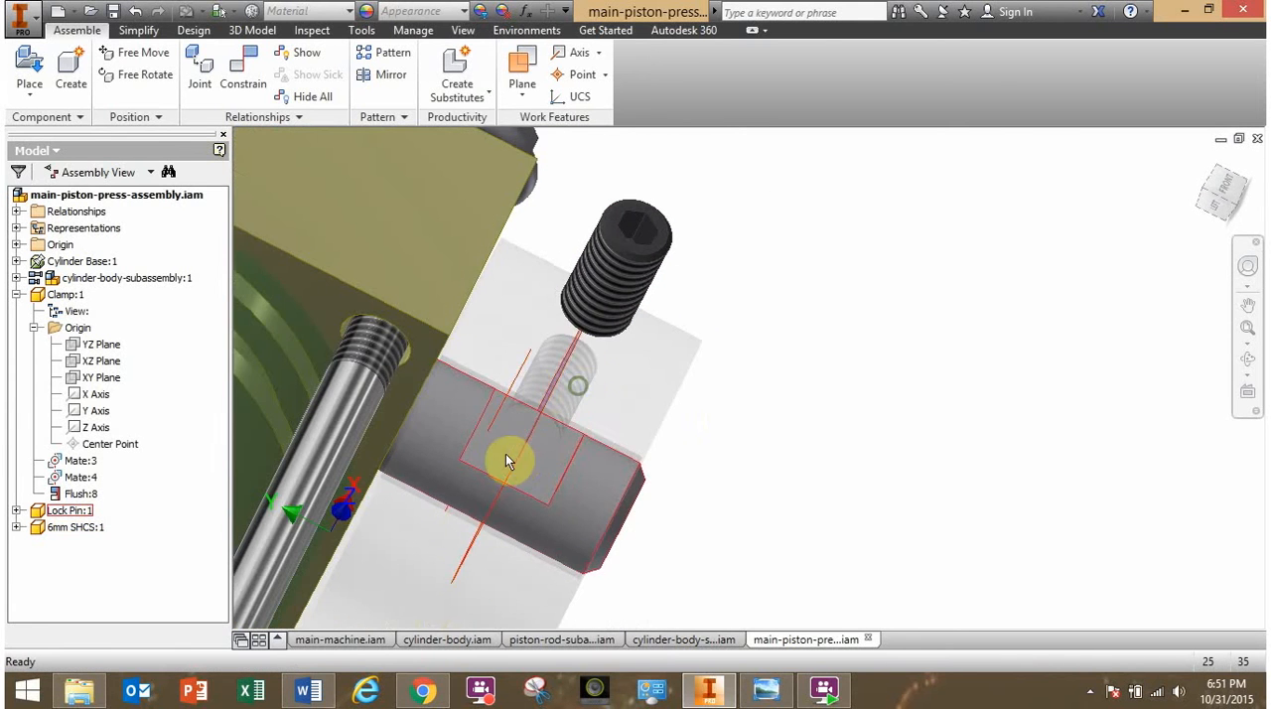
shift+middle_drag(767, 421, 647, 434)
drag(681, 409, 642, 428)
click(979, 352)
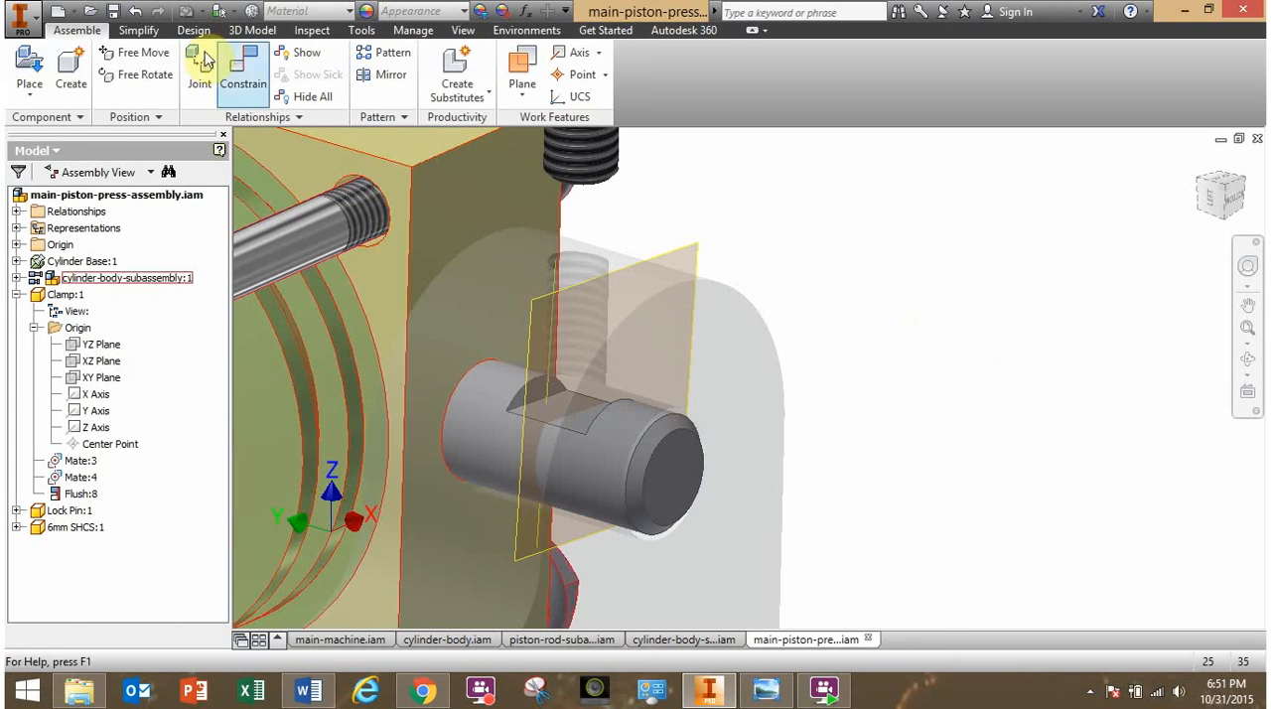
- Mate the lock pin's flat notch face to the 6mm screw's bottom end face with 0 mm offset
click(238, 72)
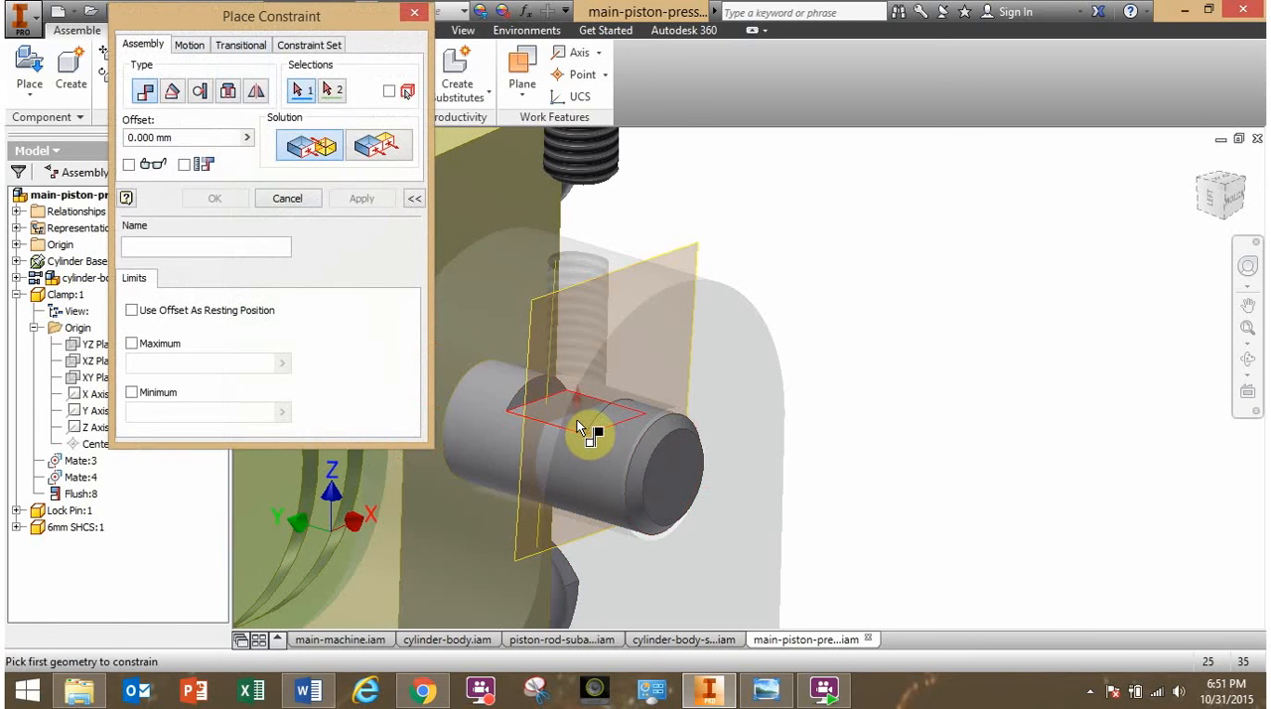
click(577, 417)
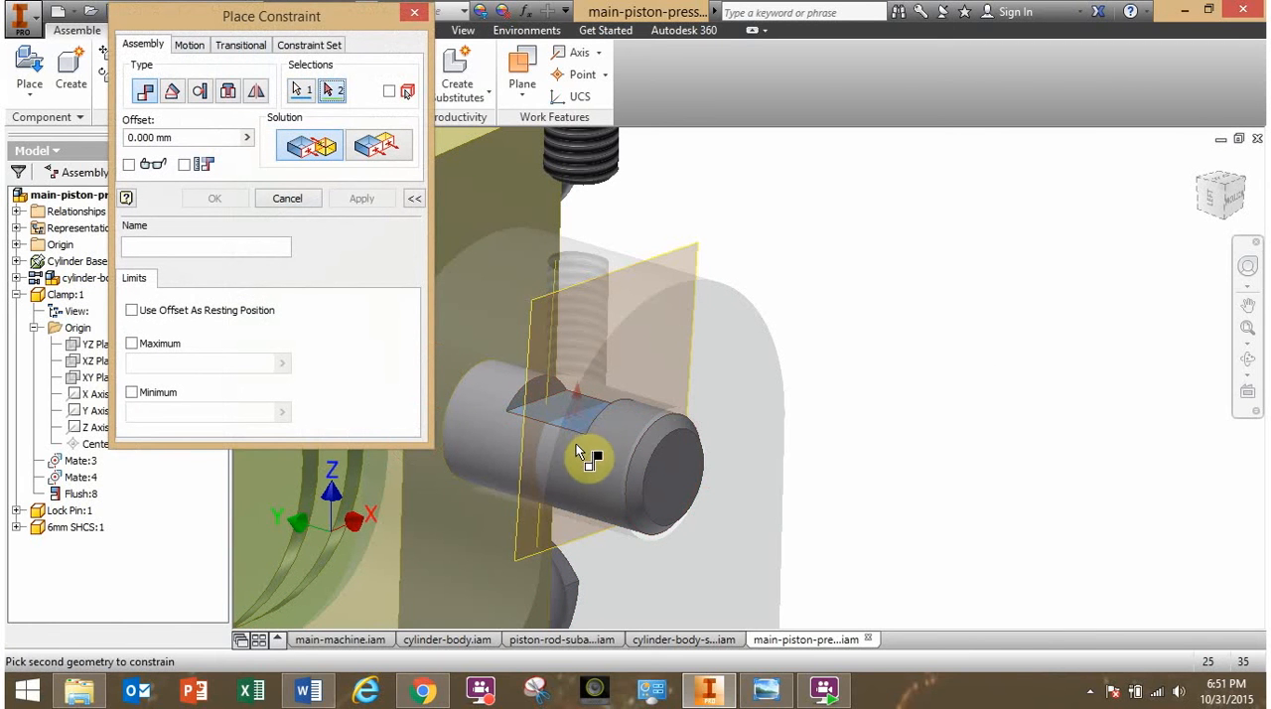
shift+middle_drag(577, 444, 642, 468)
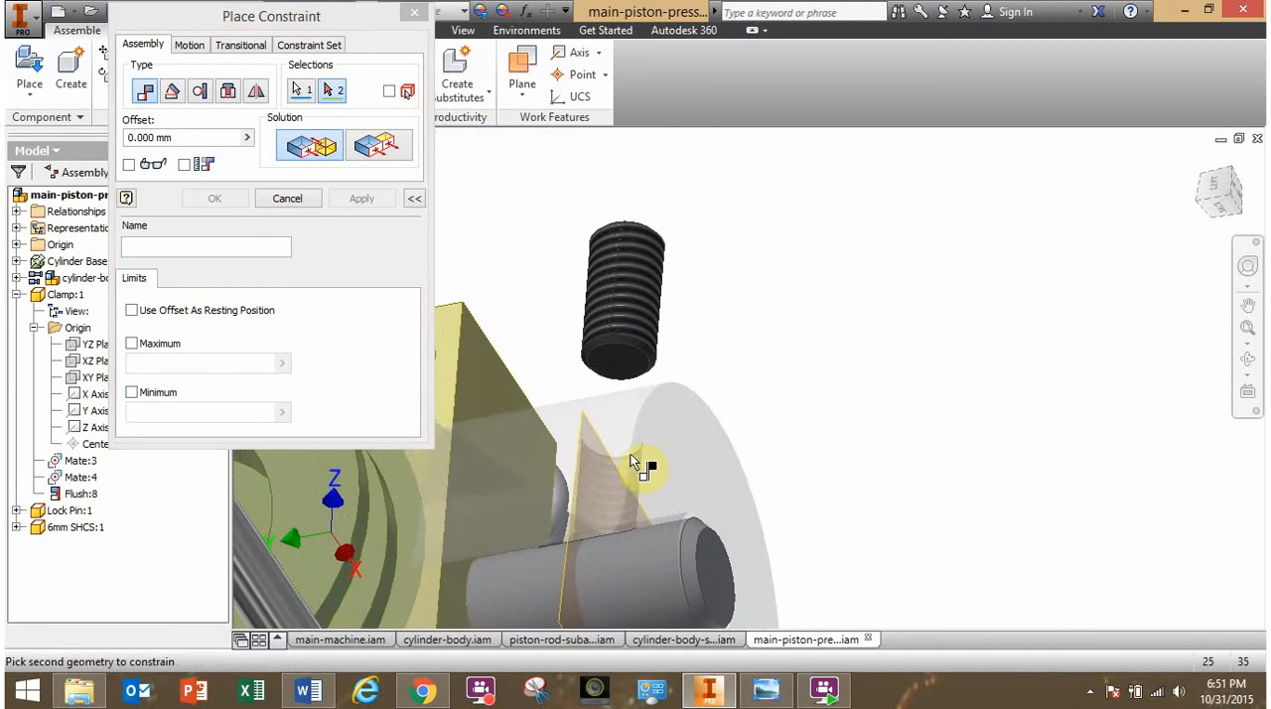
click(616, 372)
shift+middle_drag(718, 454, 816, 477)
click(215, 199)
- Try dragging the lock pin and the 6mm screw to verify that both are locked in place
click(814, 537)
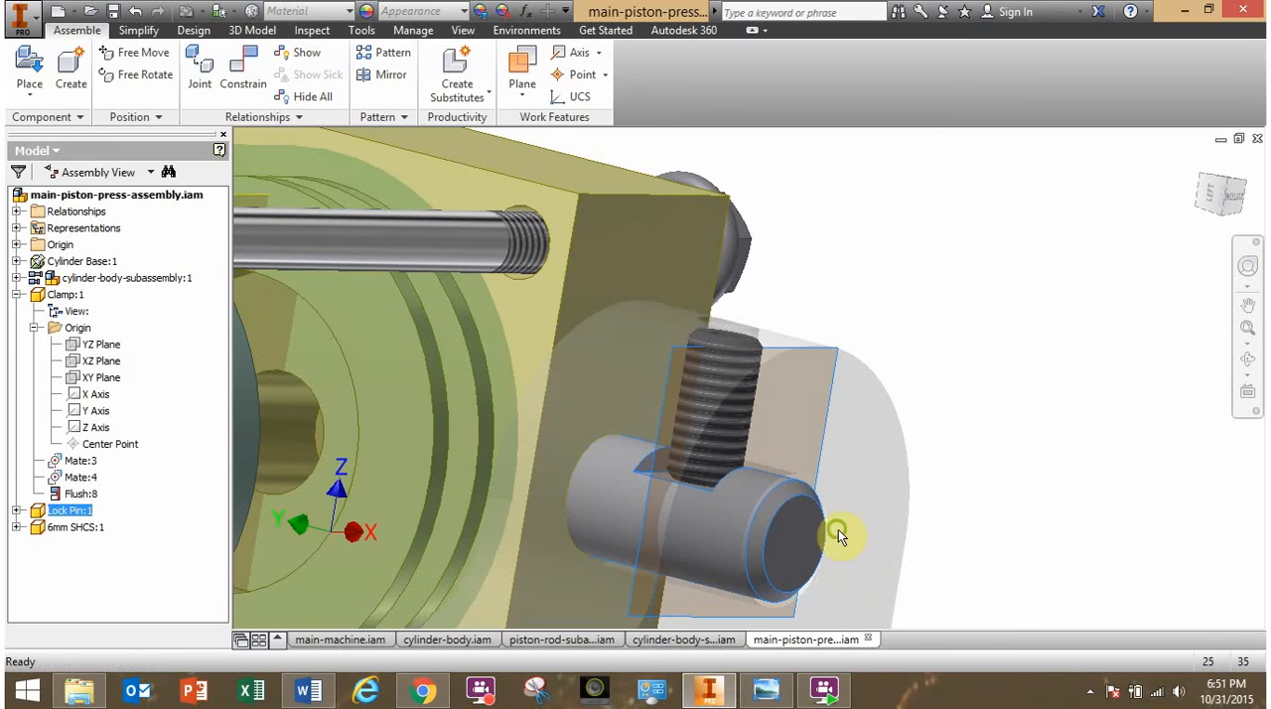
shift+middle_drag(838, 529, 807, 542)
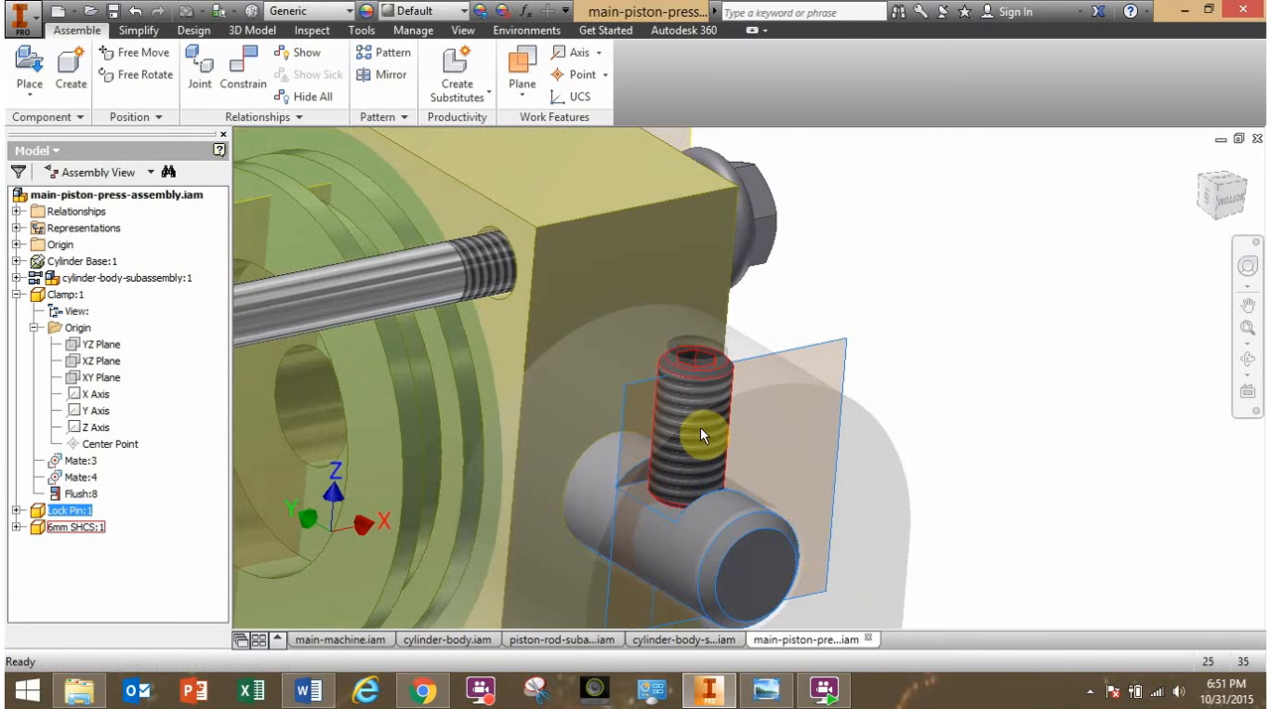
shift+middle_drag(701, 428, 695, 354)
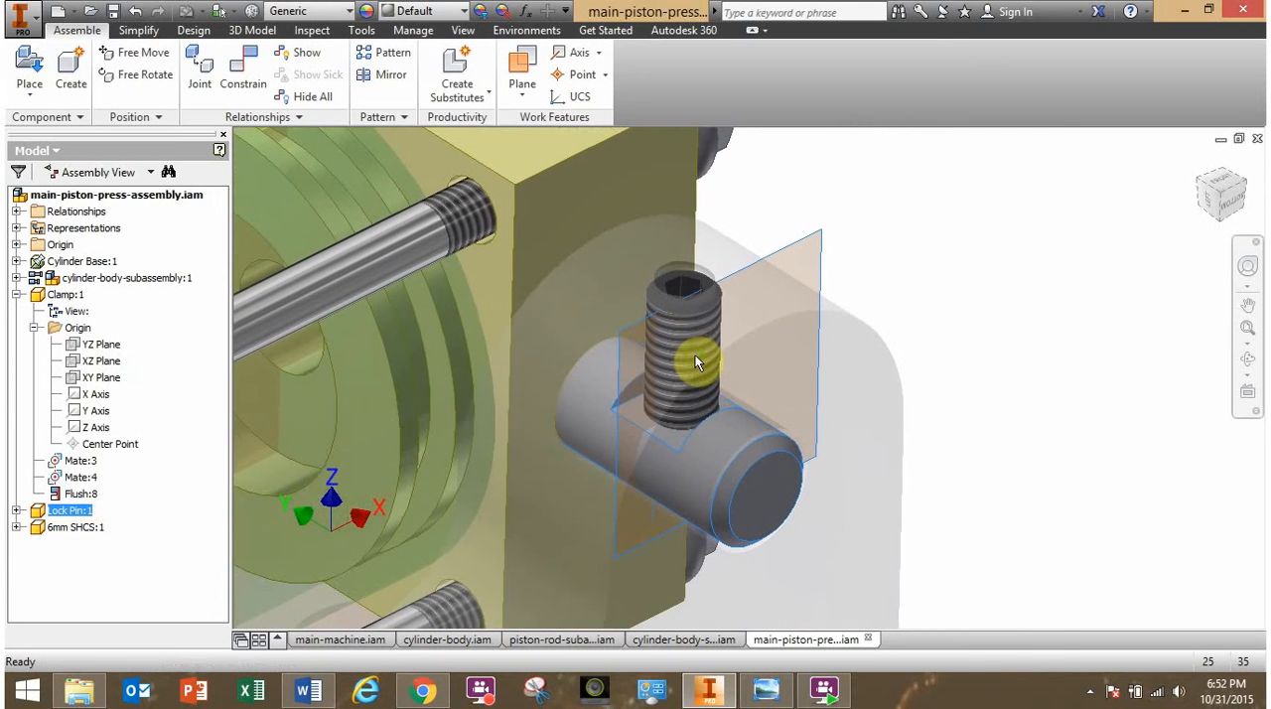
click(956, 383)
shift+middle_drag(948, 428, 959, 417)
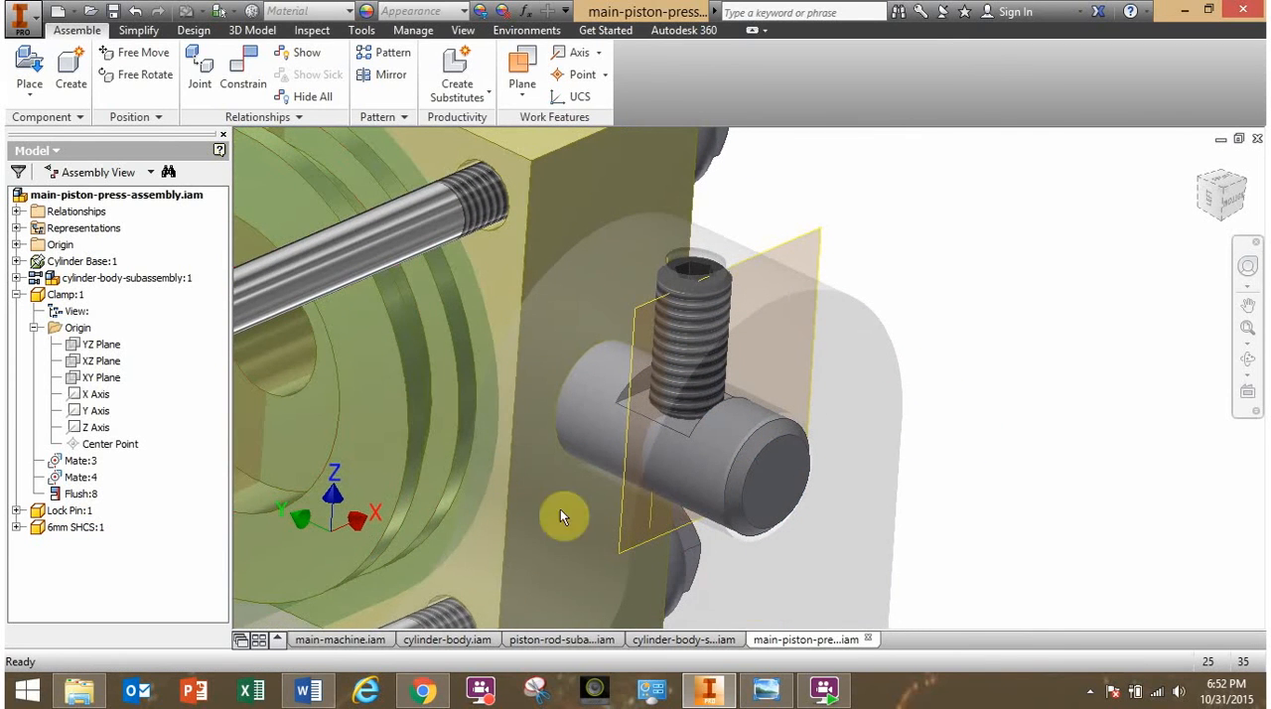
- Review the constraints listed under the cylinder base and the 6mm screw
double_click(39, 265)
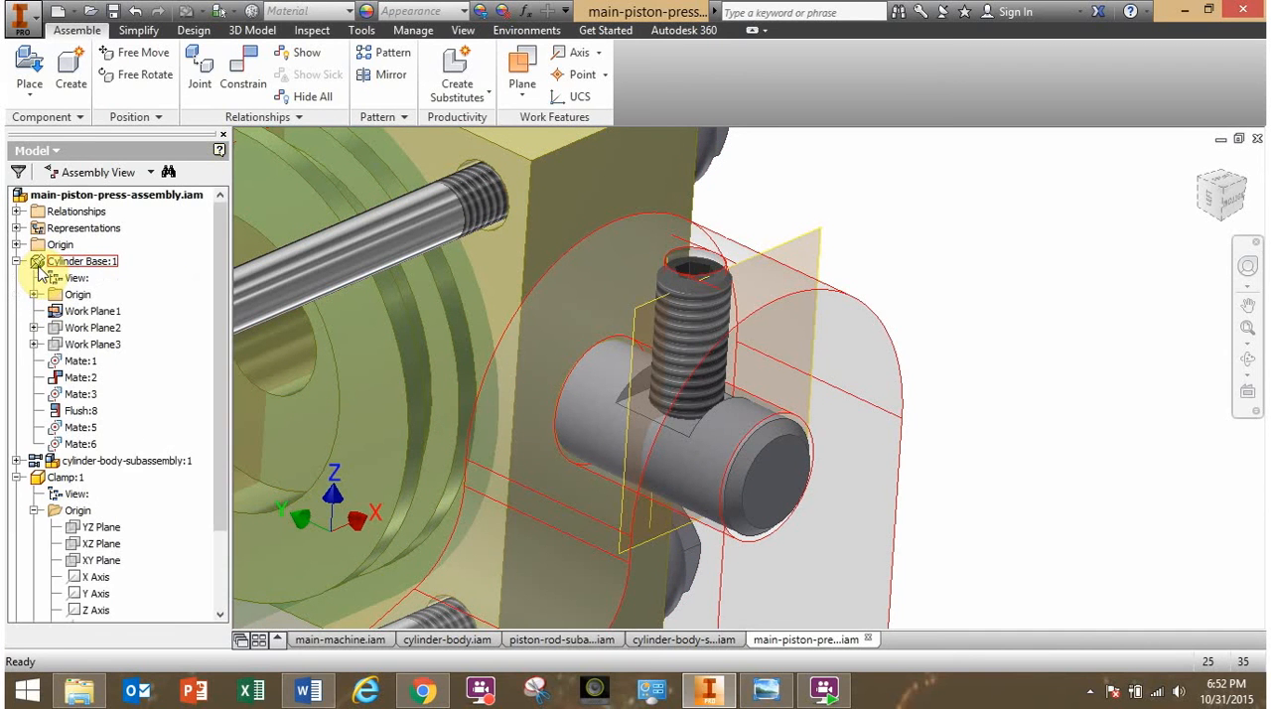
click(16, 261)
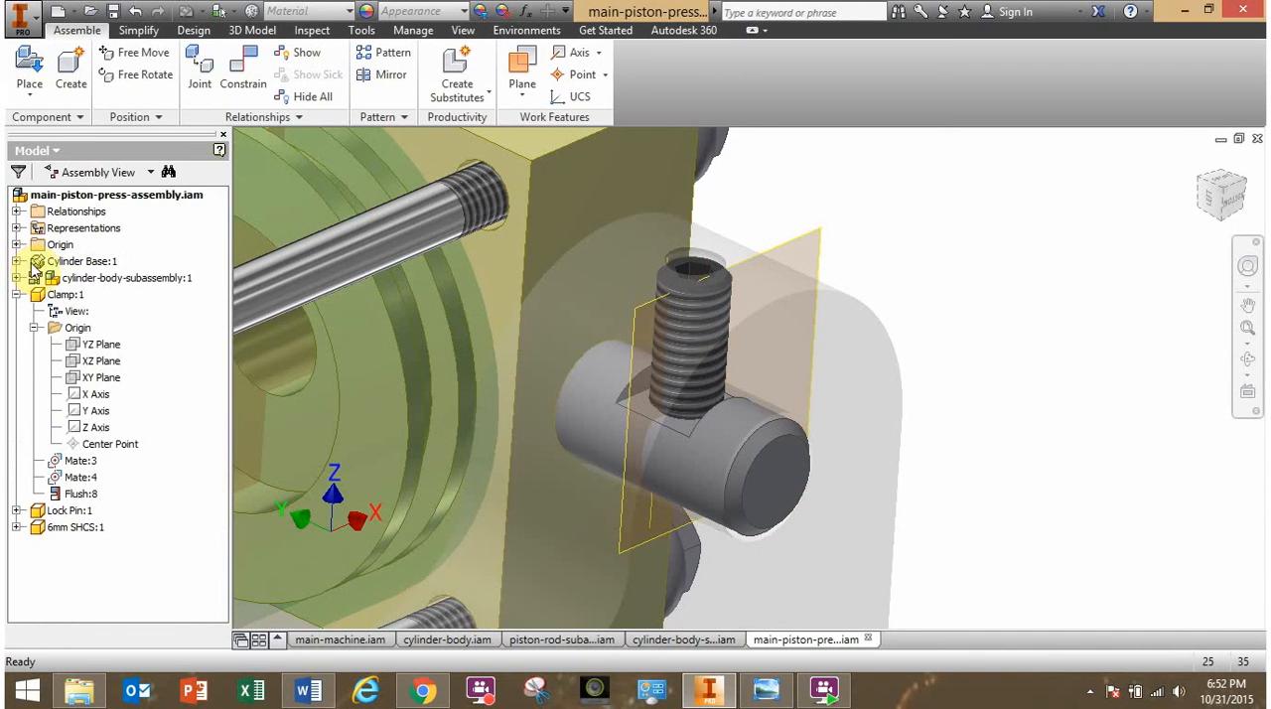
scroll(843, 497, down, 3)
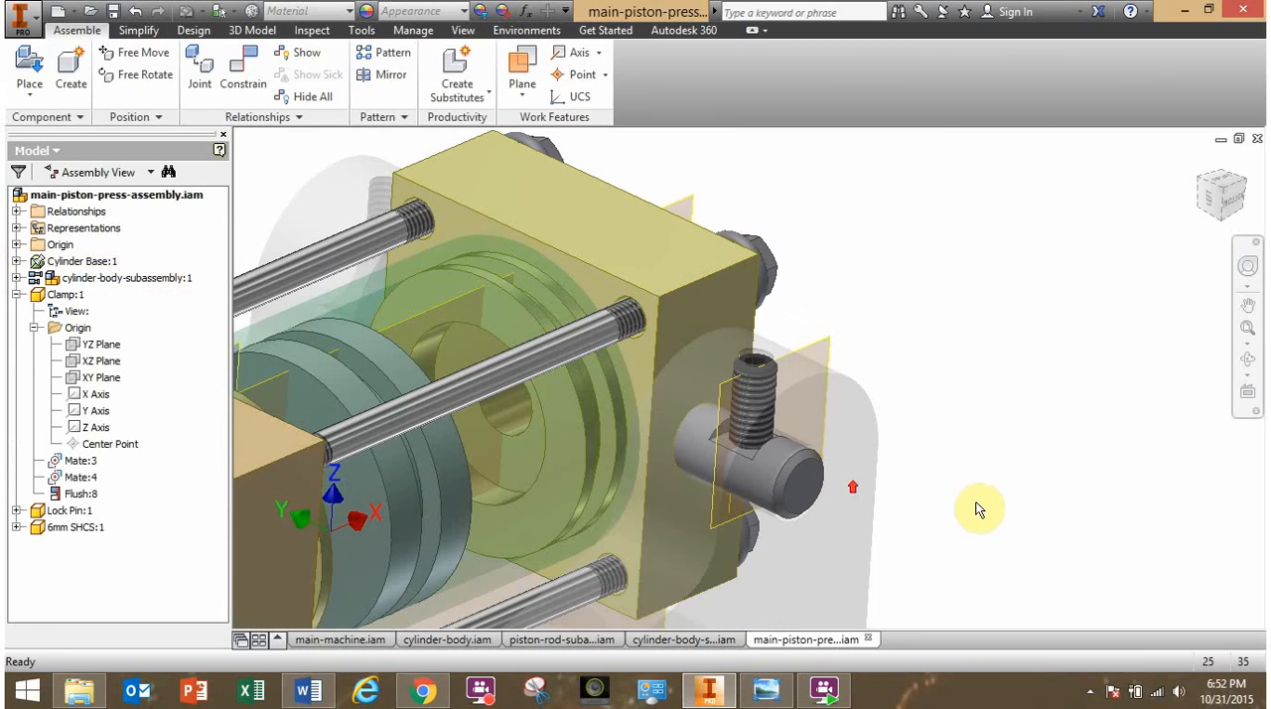
shift+middle_drag(794, 497, 766, 500)
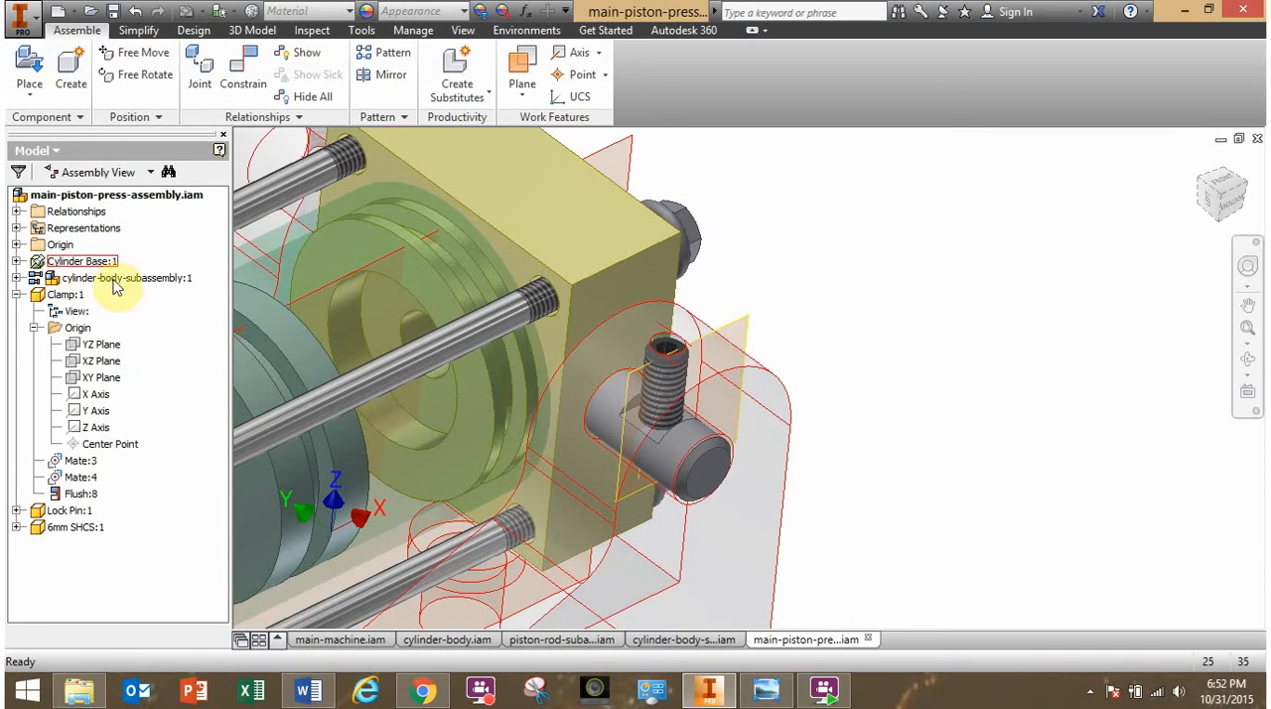
shift+middle_drag(692, 546, 841, 539)
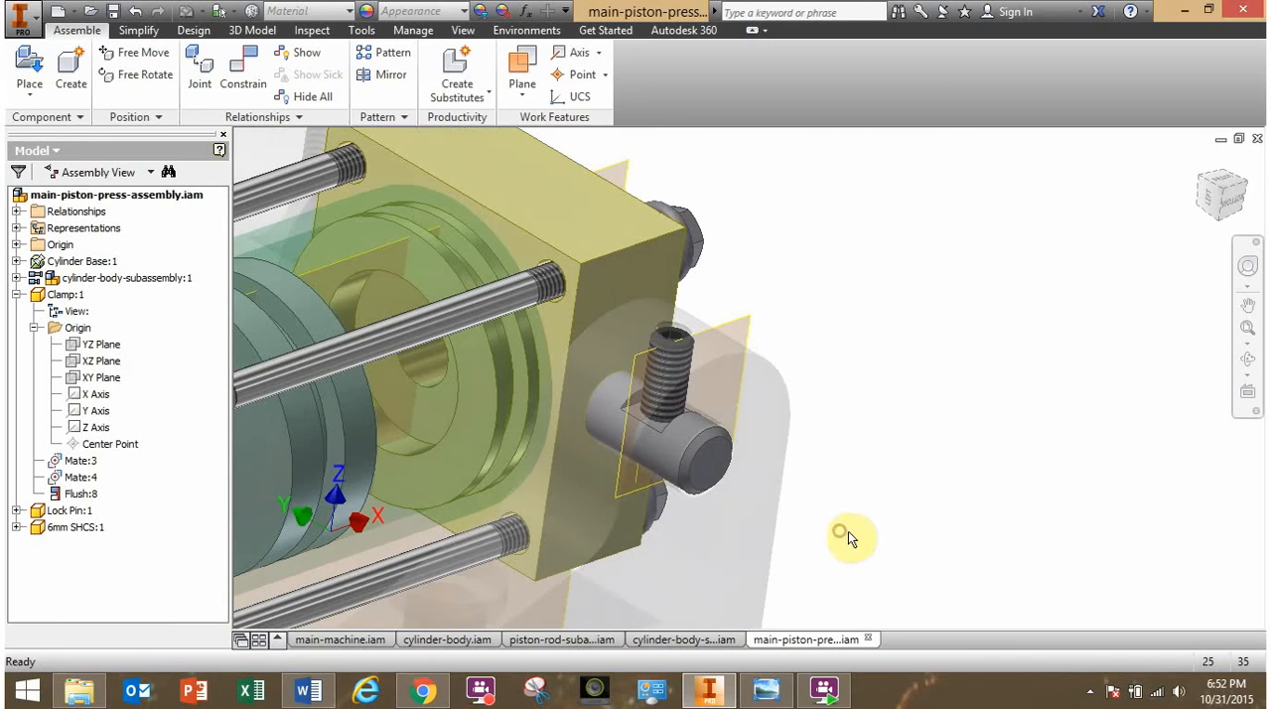
click(16, 528)
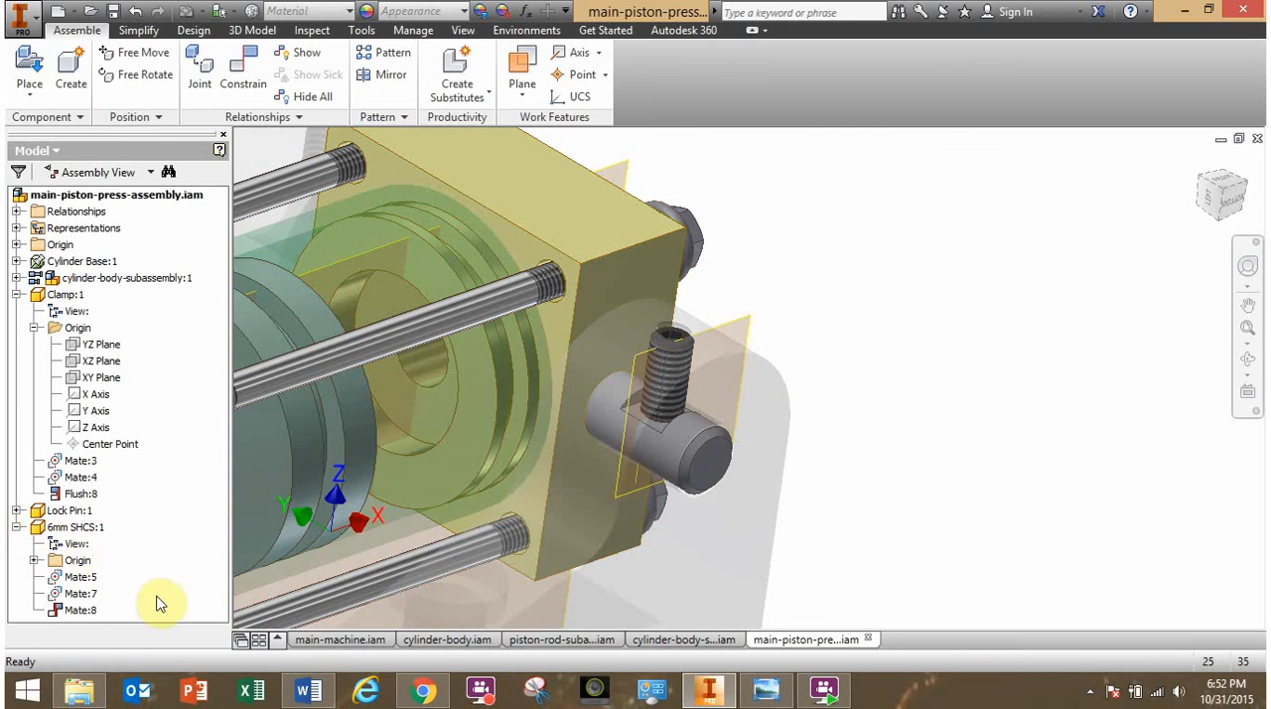
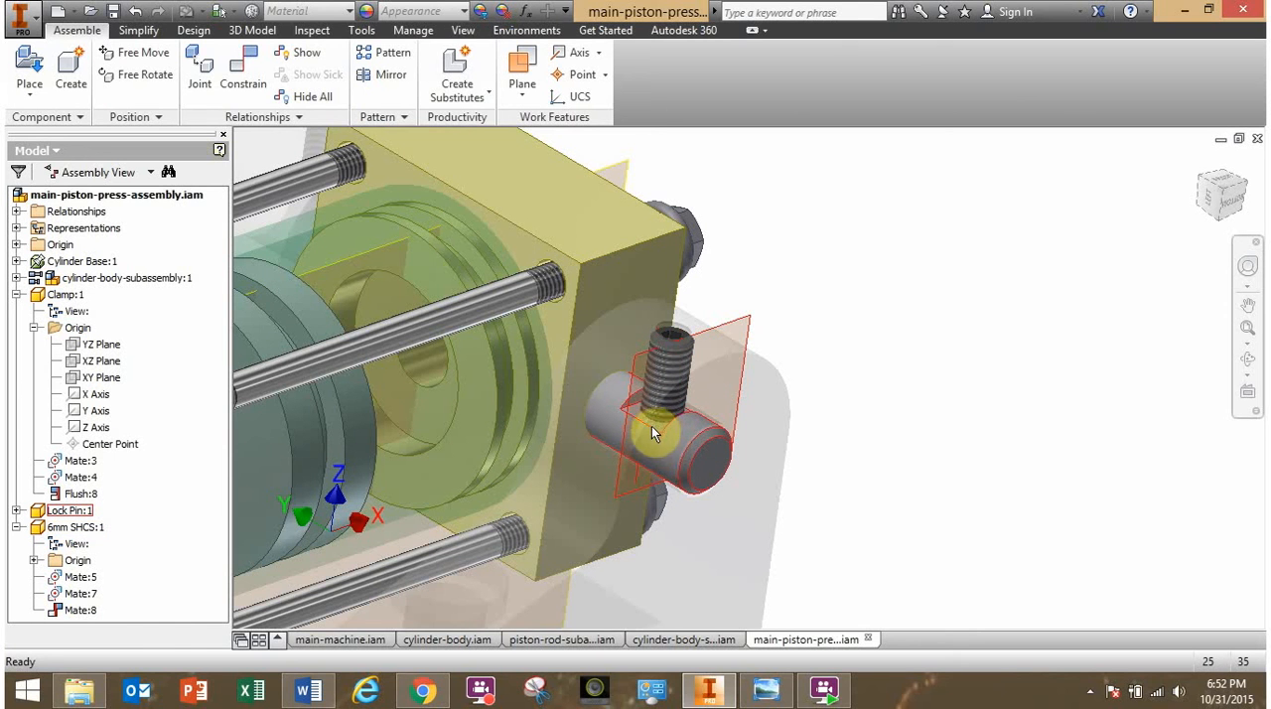
- Change the constraint between the lock pin's notch face and the 6mm screw's end face to the Flush solution
right_click(79, 613)
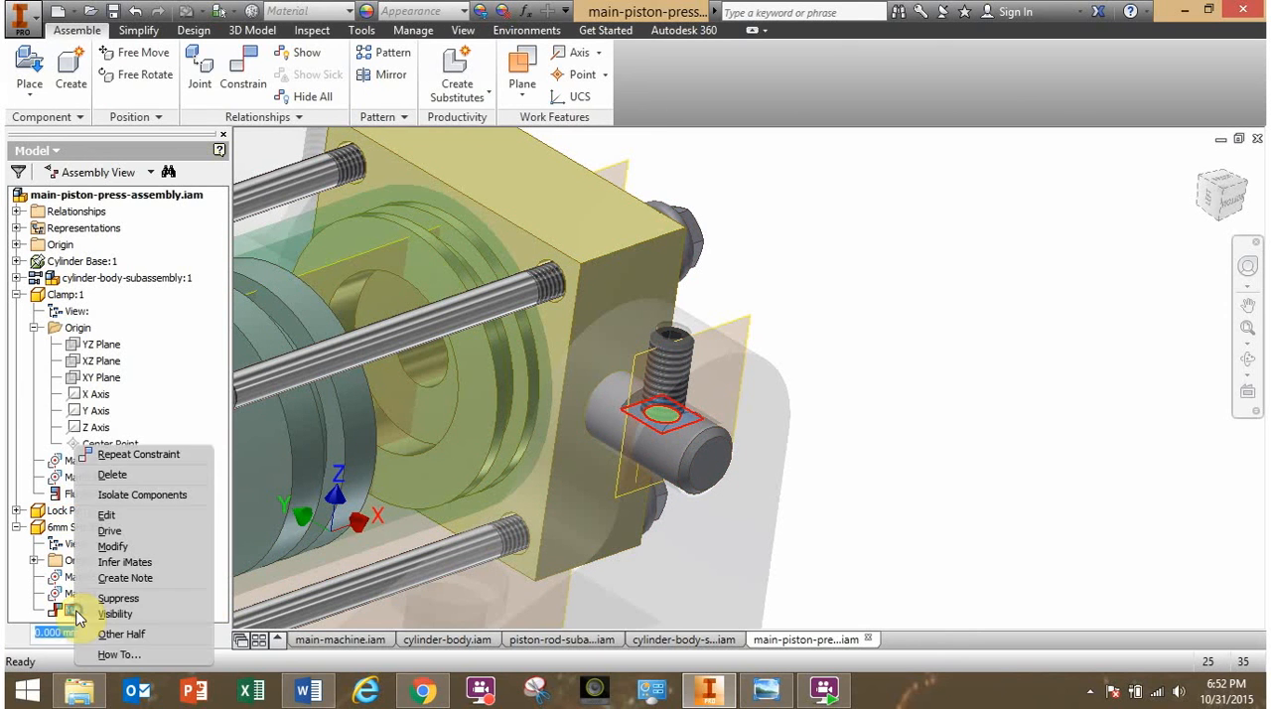
click(109, 516)
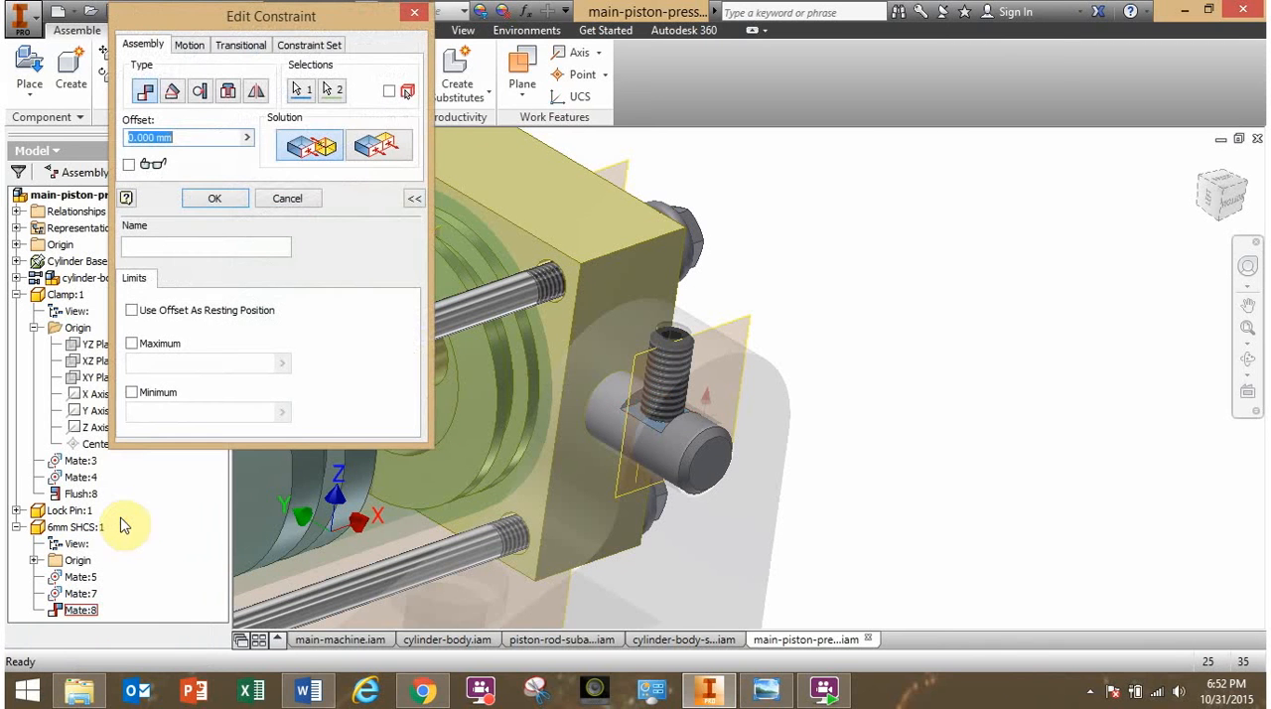
click(395, 159)
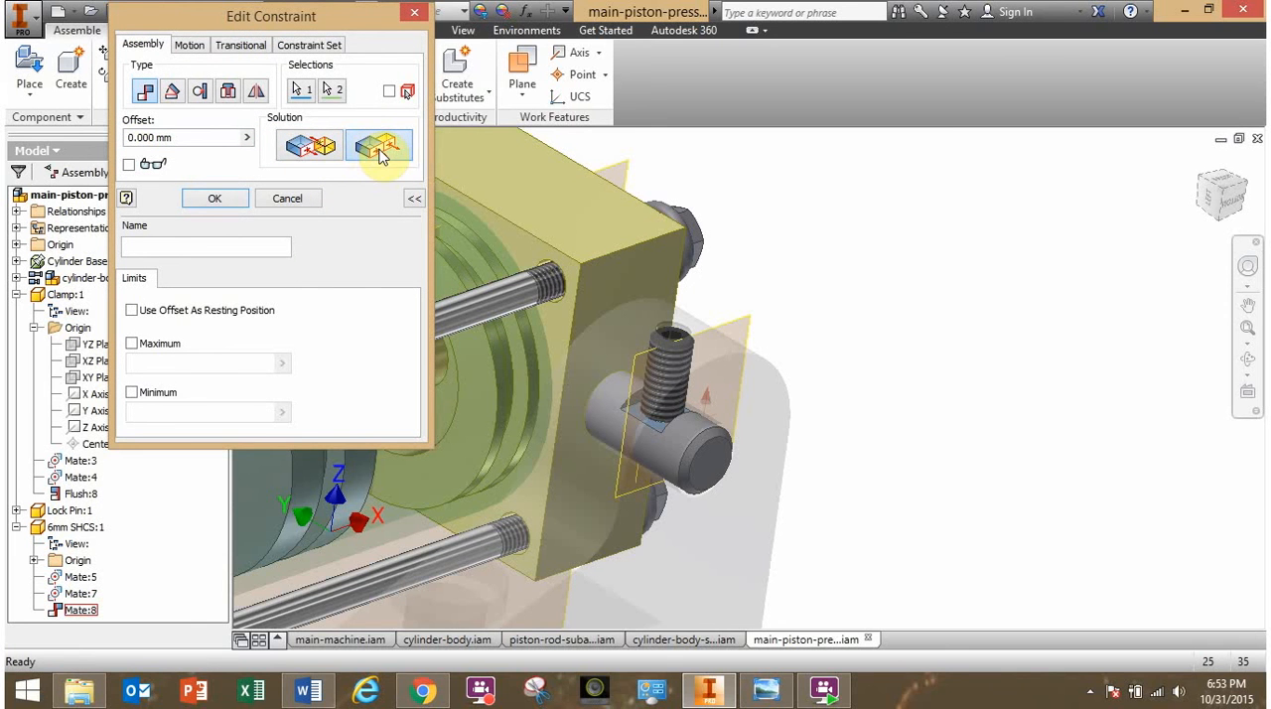
click(236, 199)
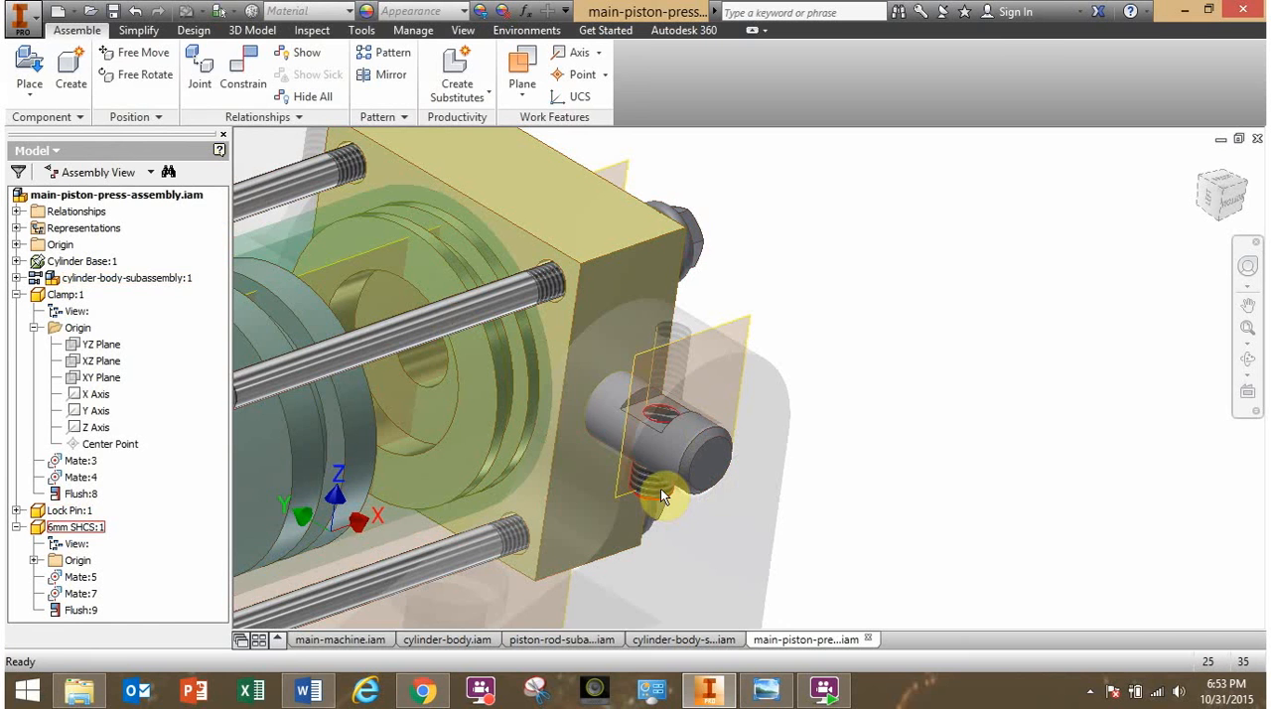
mouse_move(658, 490)
shift+middle_down()
mouse_move(667, 483)
mouse_move(647, 484)
shift+middle_up()
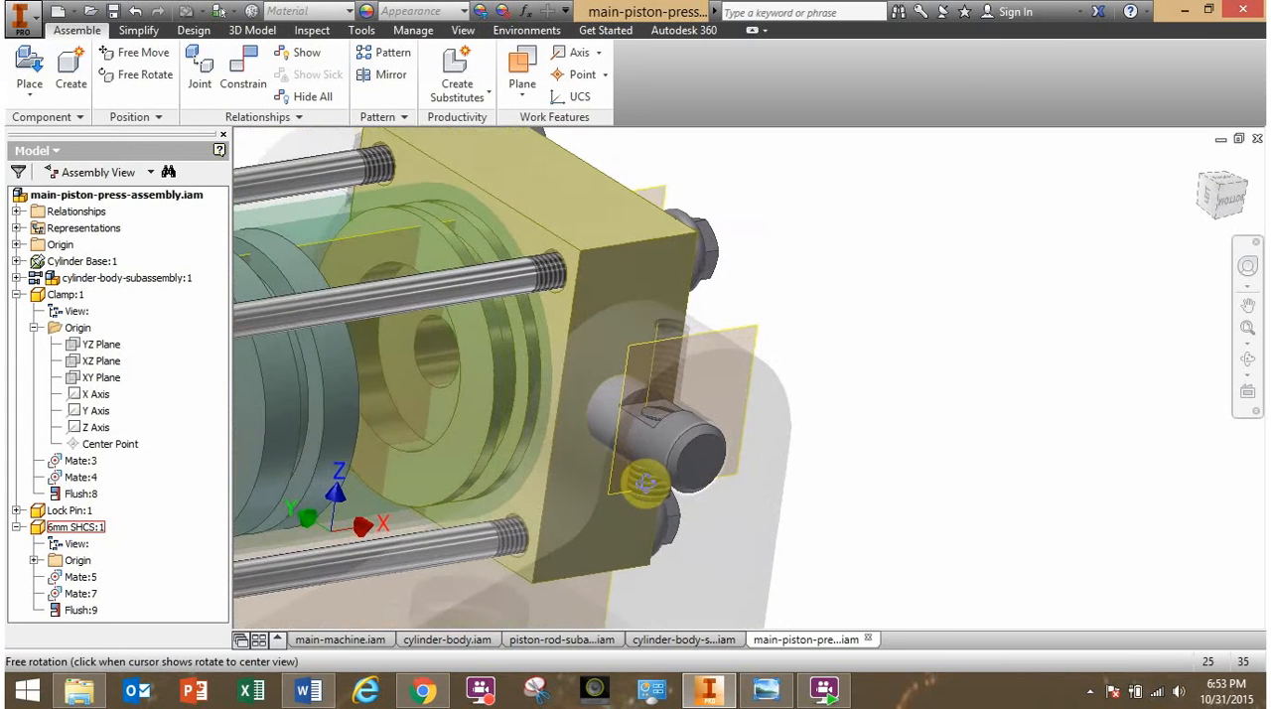
- Restore the Mate solution on the constraint between the lock pin's notch face and the 6mm screw
click(80, 613)
right_click(82, 614)
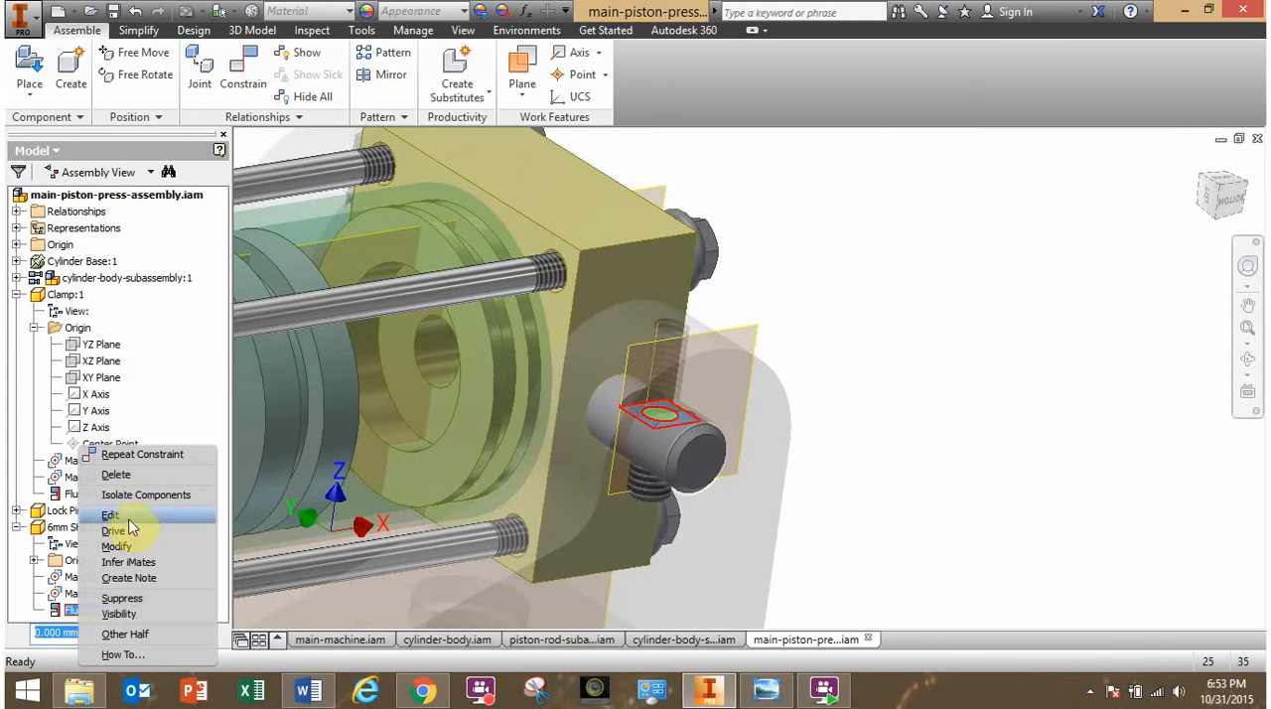
click(127, 517)
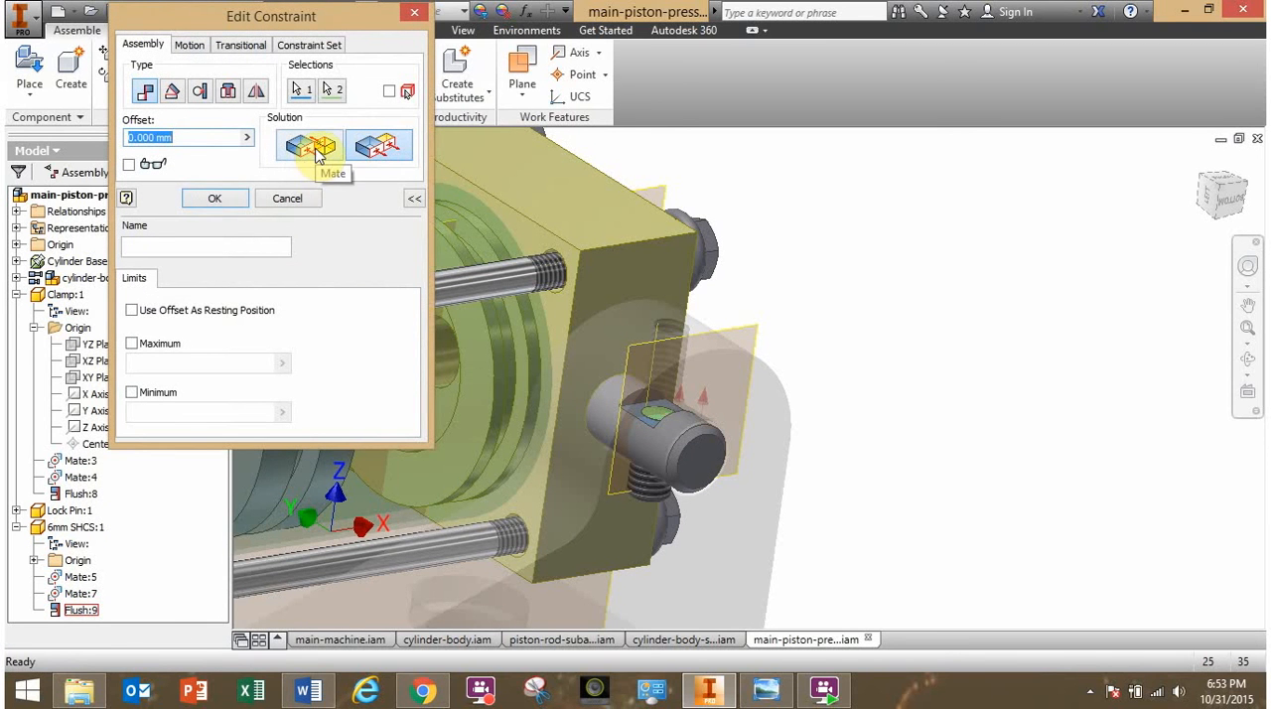
click(314, 148)
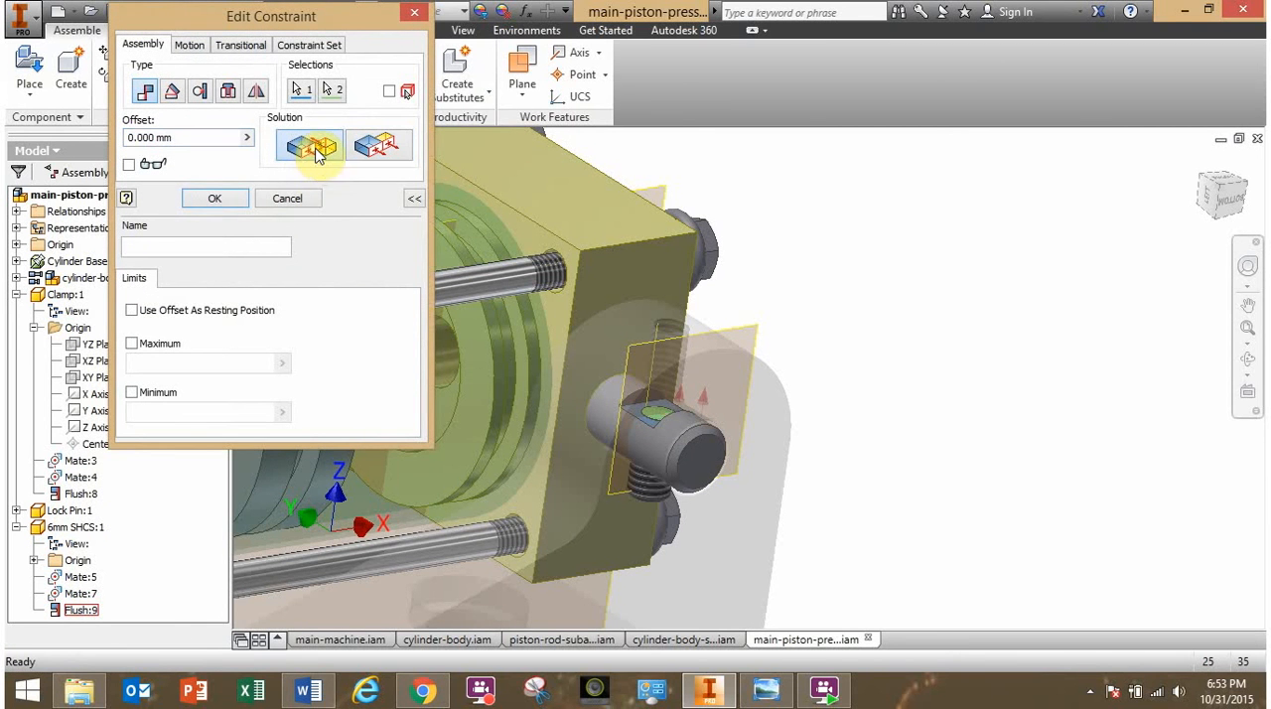
click(238, 199)
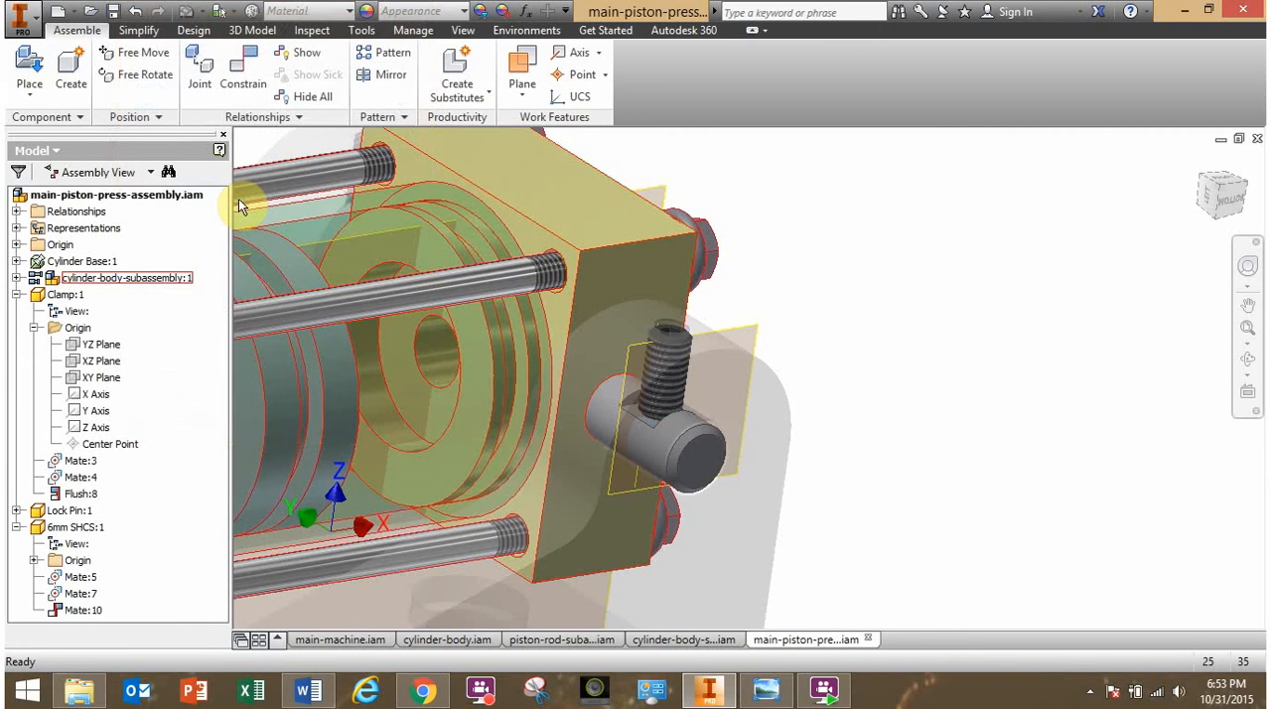
- Switch the lock pin and 6mm screw face constraint to Flush once more
right_click(82, 609)
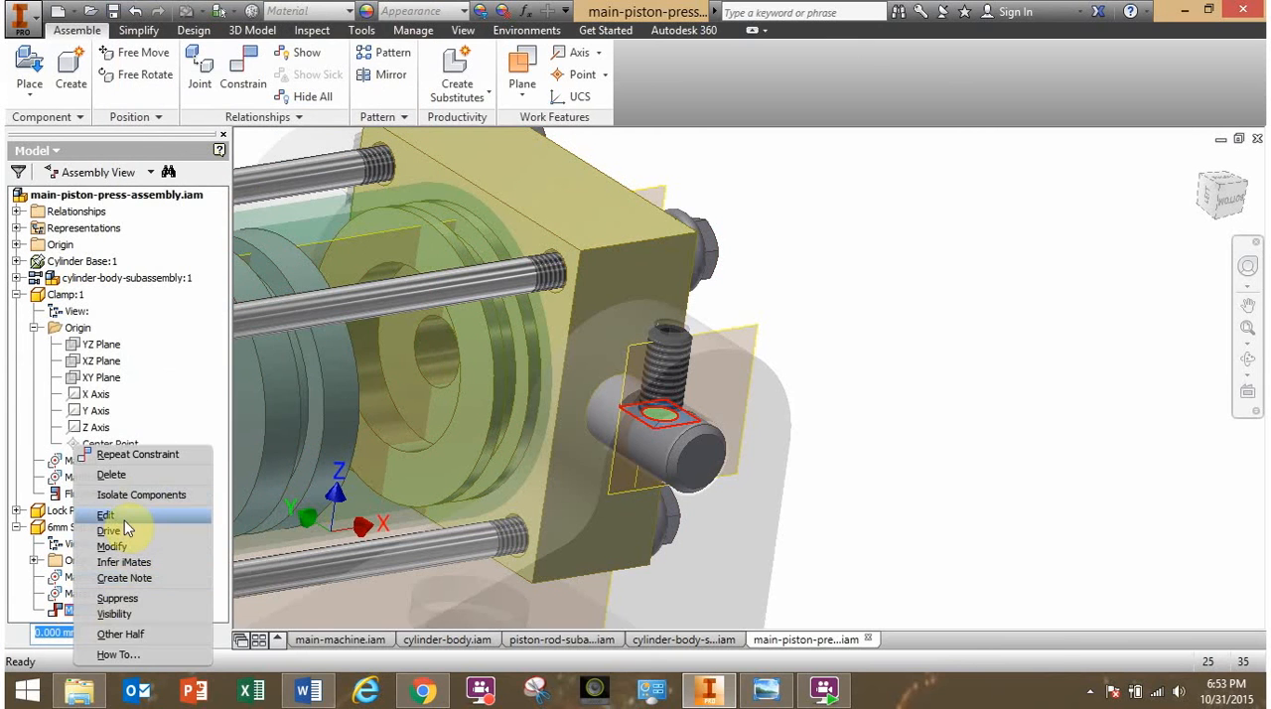
click(121, 517)
click(380, 149)
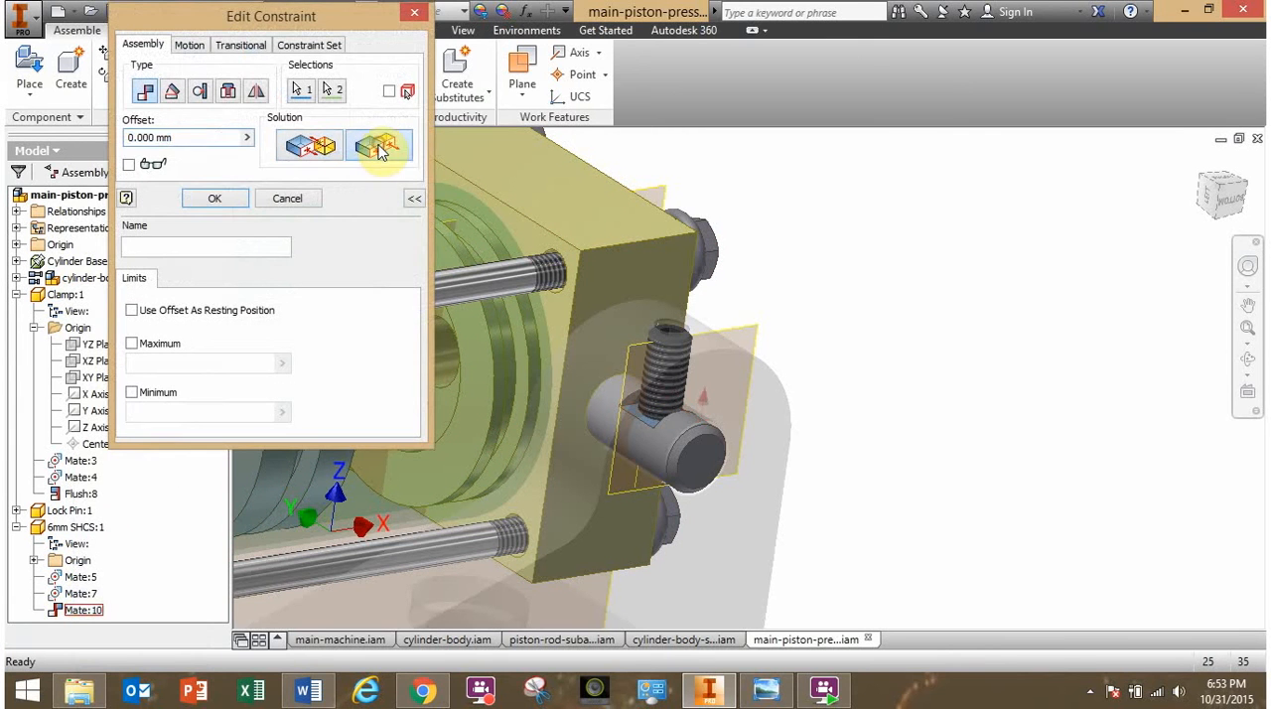
click(218, 199)
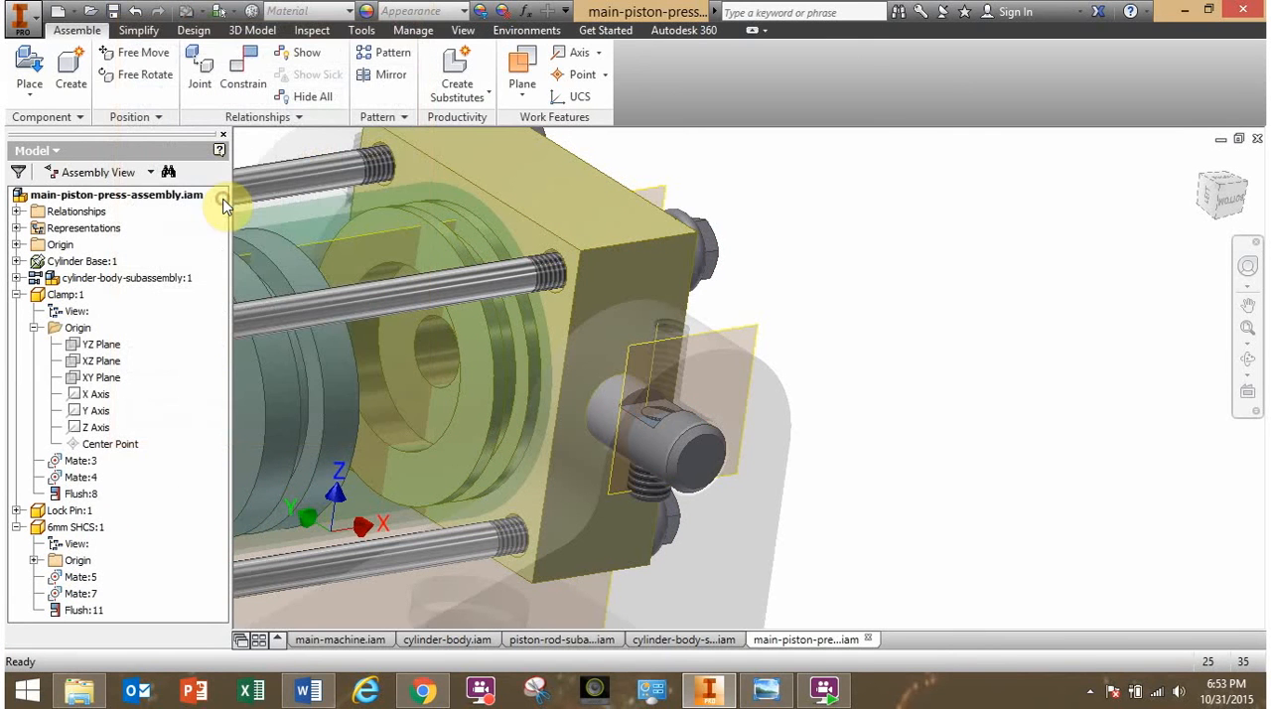
- Set the lock pin and 6mm screw face constraint back to the Mate solution
right_click(82, 610)
click(114, 519)
click(326, 148)
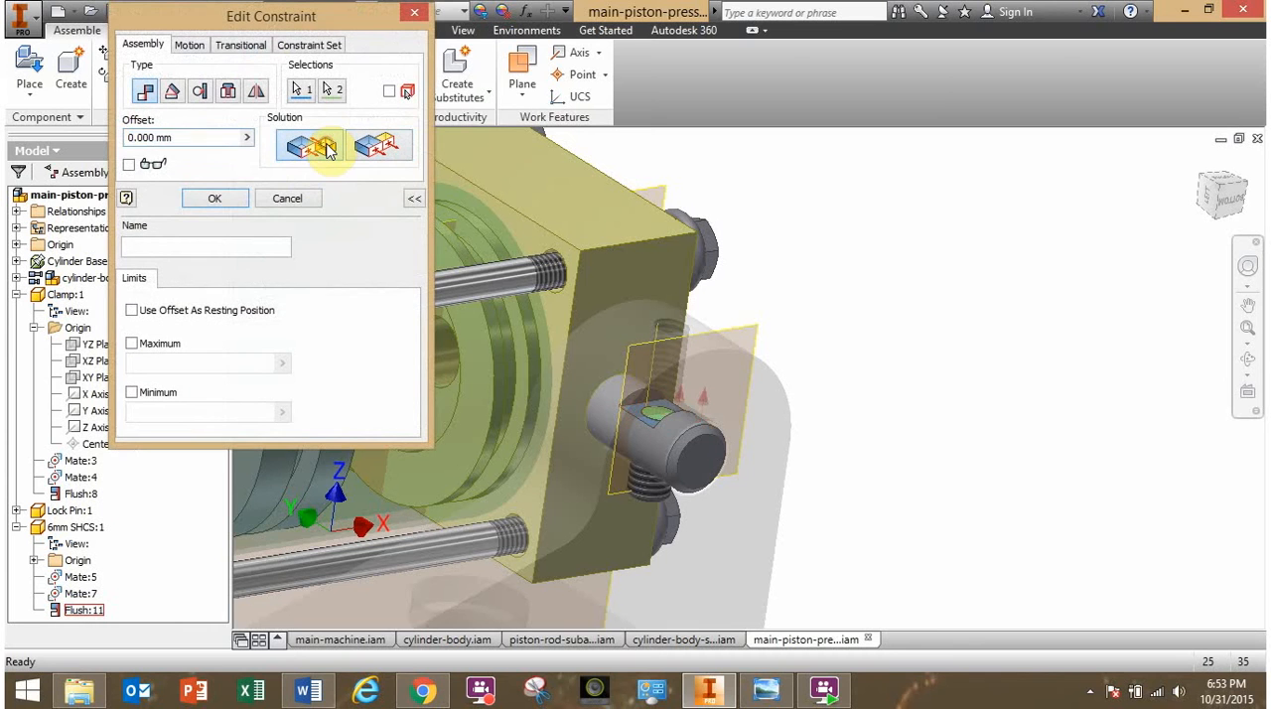
click(219, 201)
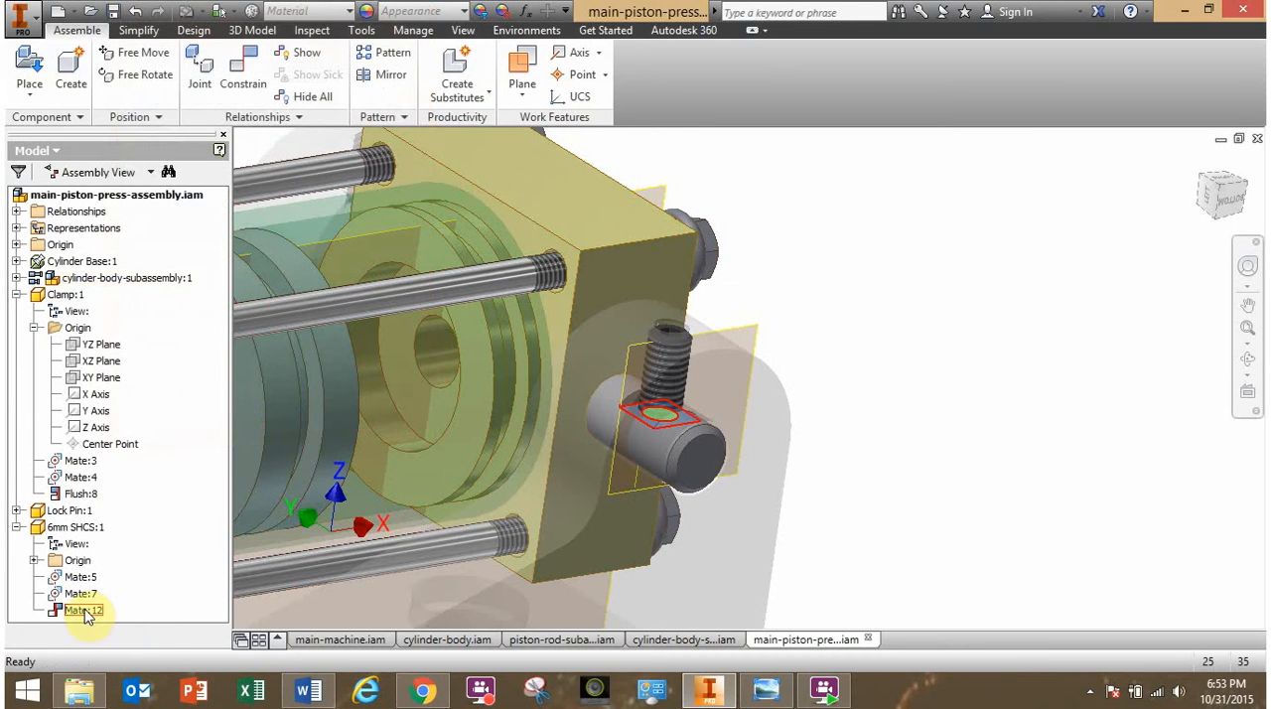
- Set the offset of the mate between the 6mm screw and the lock pin's notch face to 5 mm
double_click(84, 610)
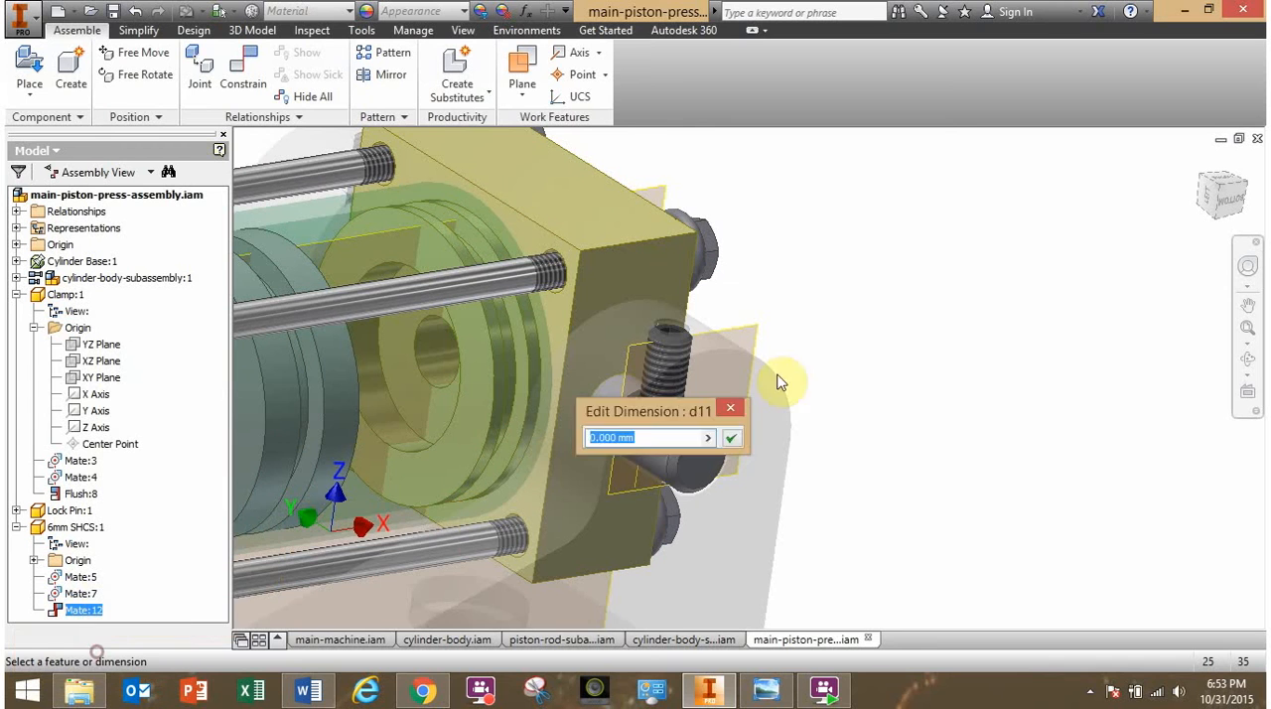
drag(669, 413, 1013, 296)
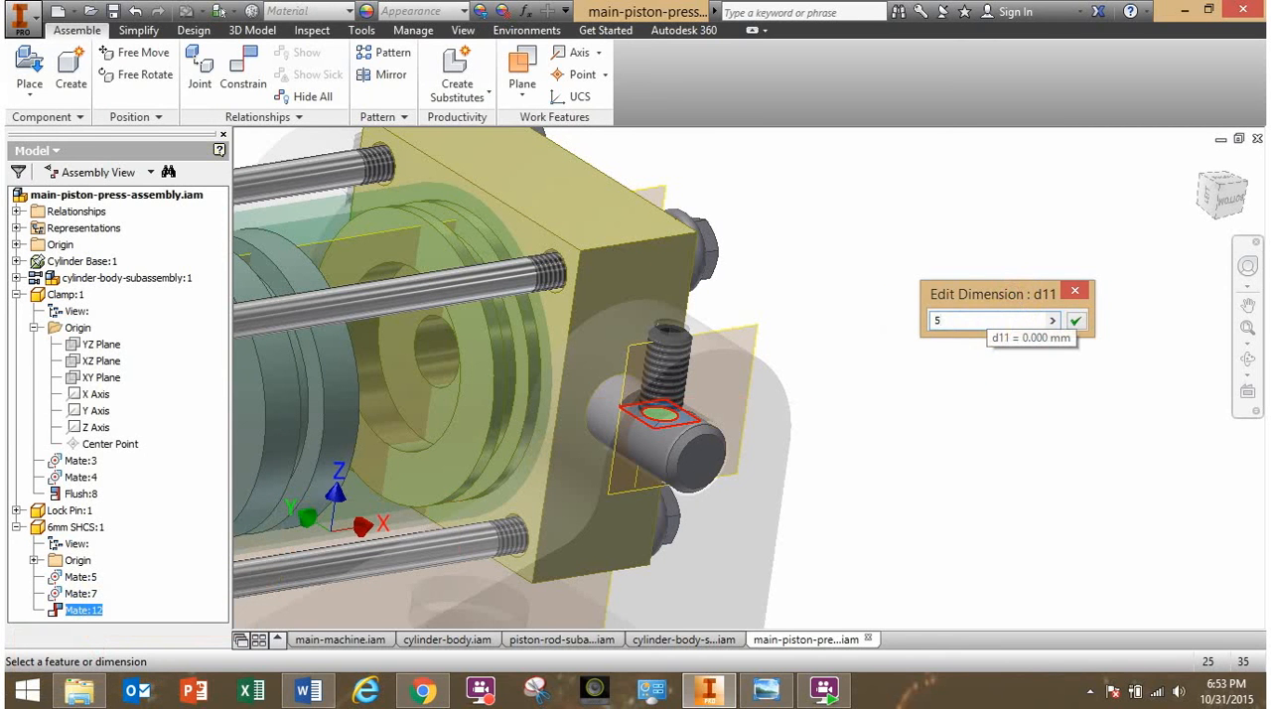
click(1076, 320)
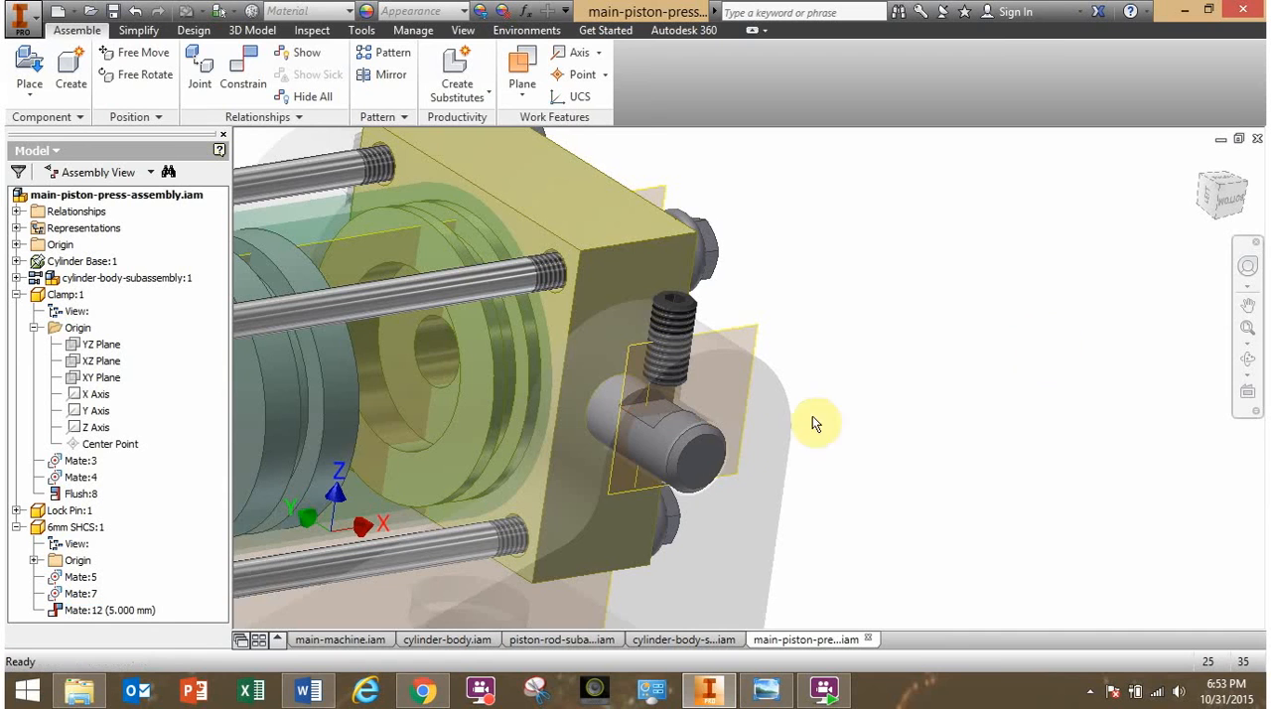
- Set the offset of the 6mm screw's mate with the lock pin's notch face to 0 mm
mouse_move(675, 438)
shift+middle_down()
mouse_move(735, 414)
mouse_move(659, 446)
mouse_move(755, 437)
mouse_move(722, 406)
mouse_move(689, 437)
shift+middle_up()
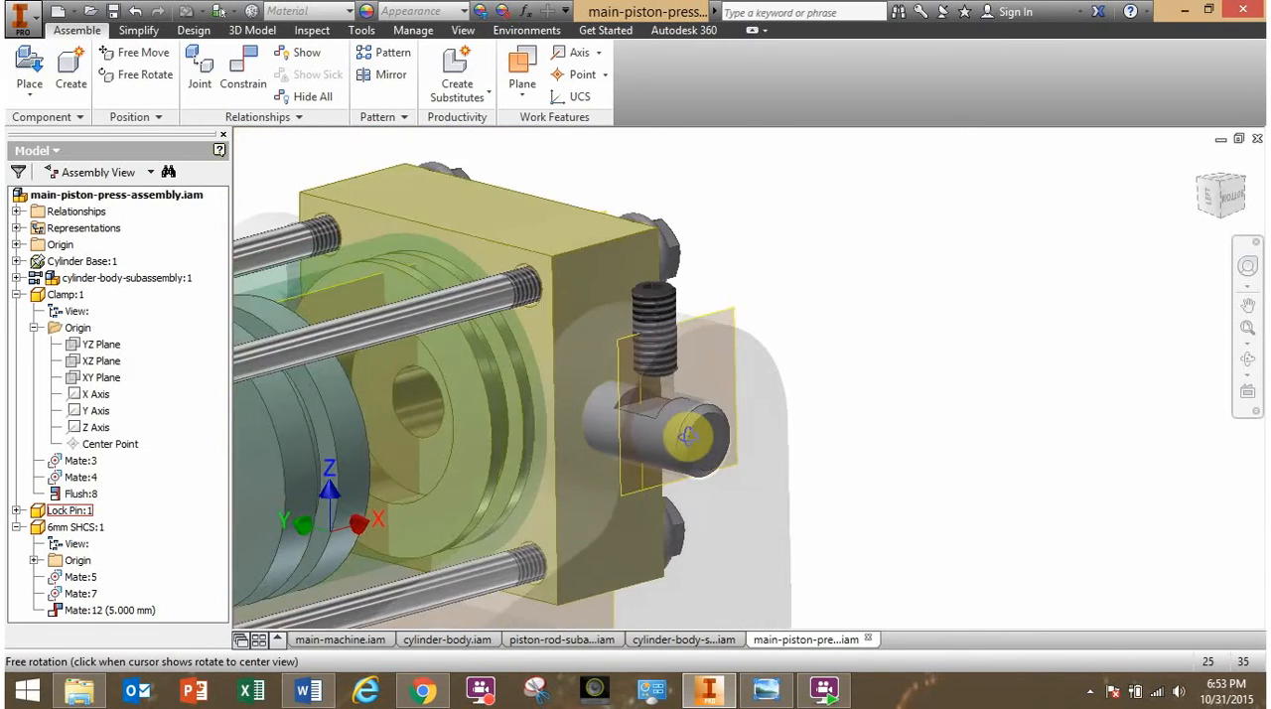
click(114, 610)
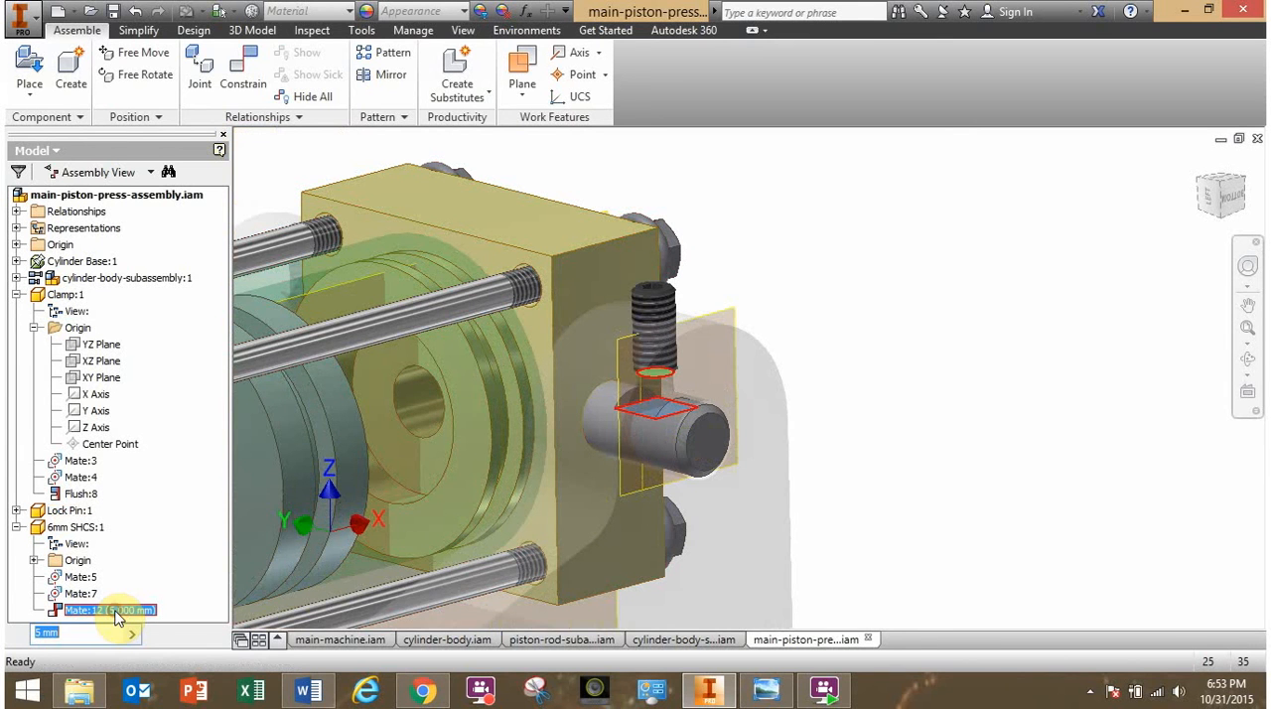
text(0)
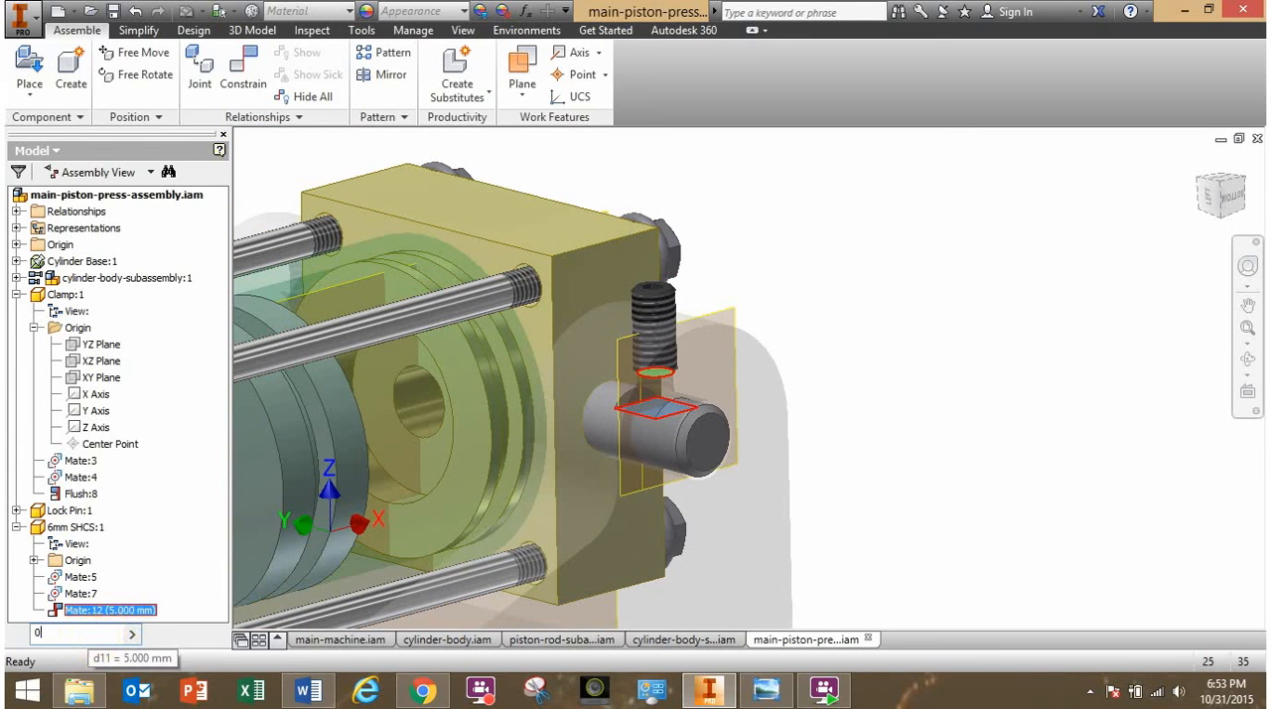
key(Return)
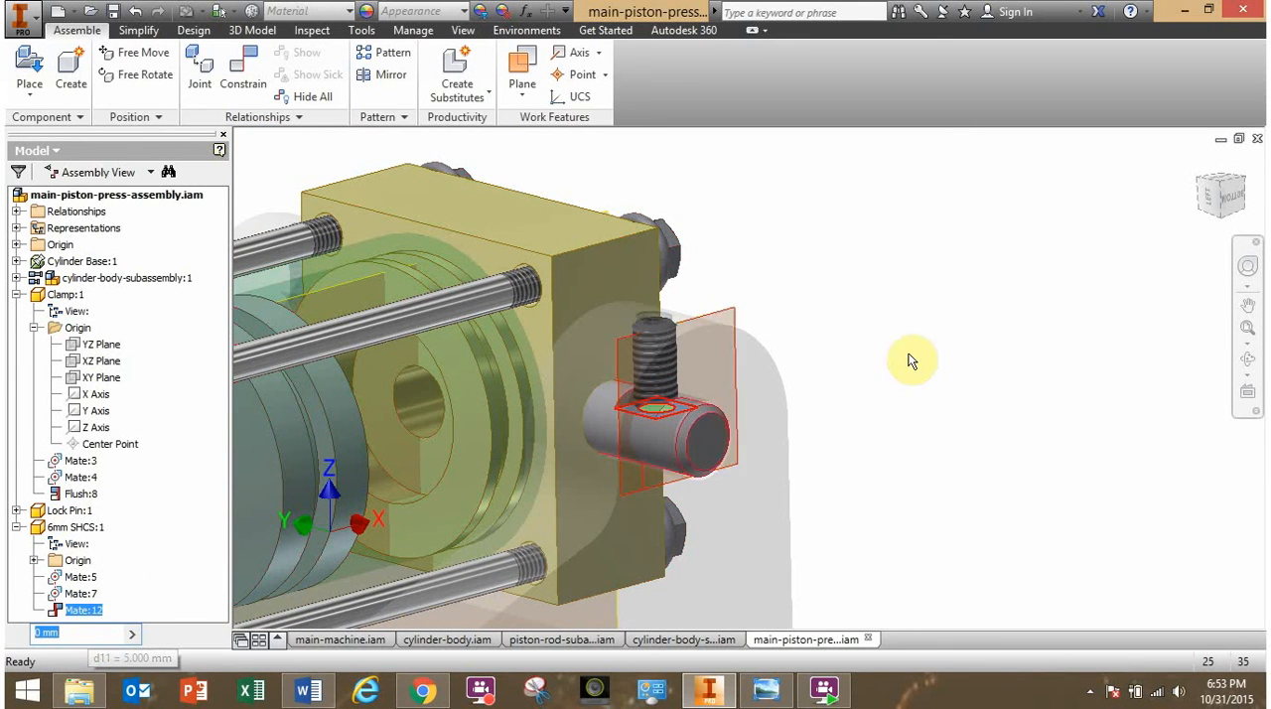
click(968, 425)
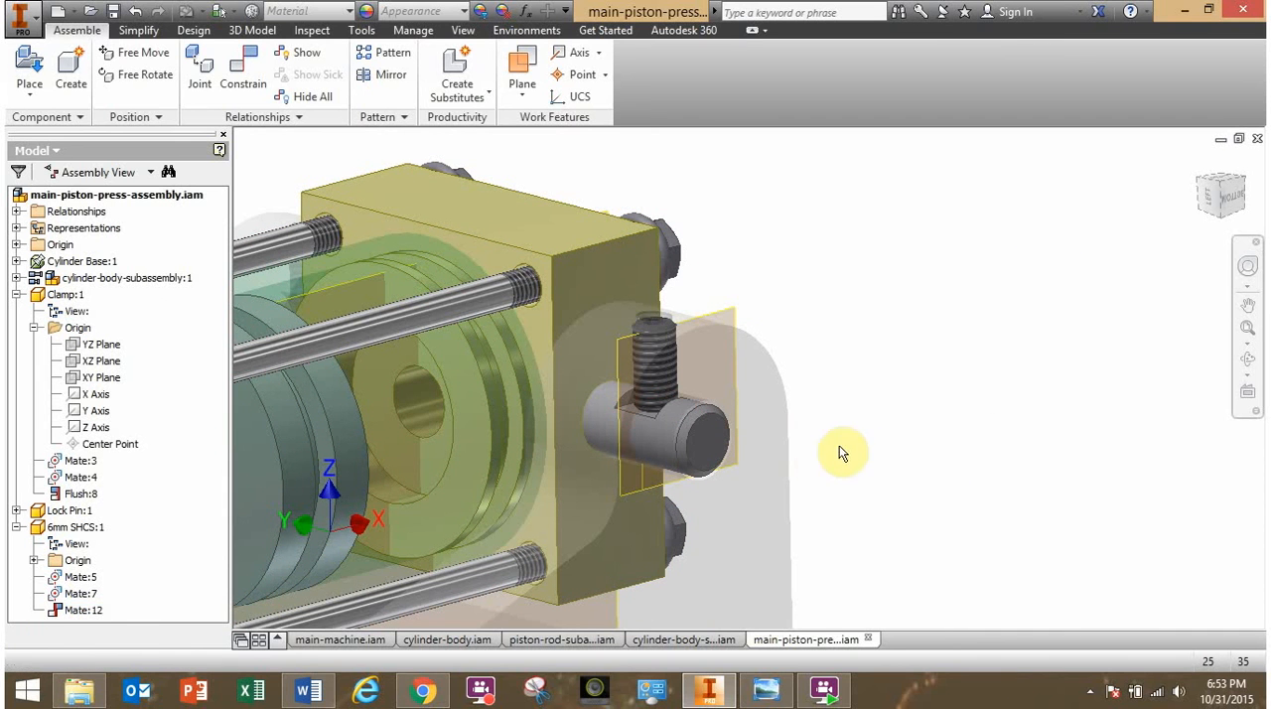
- Examine the fitted lock pin and 6mm screw, and the matching pin and screw holes on the cylinder base's opposite side
middle_drag(860, 453, 978, 286)
shift+middle_drag(883, 431, 923, 431)
scroll(906, 440, up, 3)
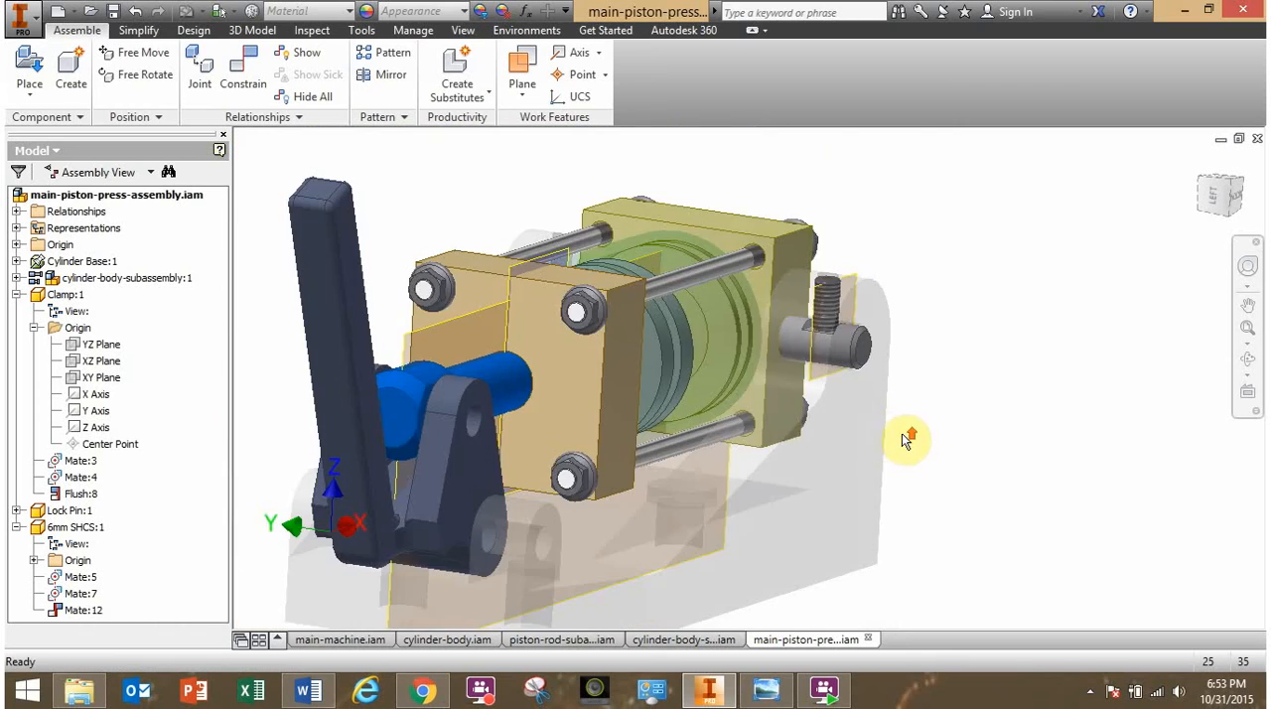
shift+middle_drag(783, 429, 738, 443)
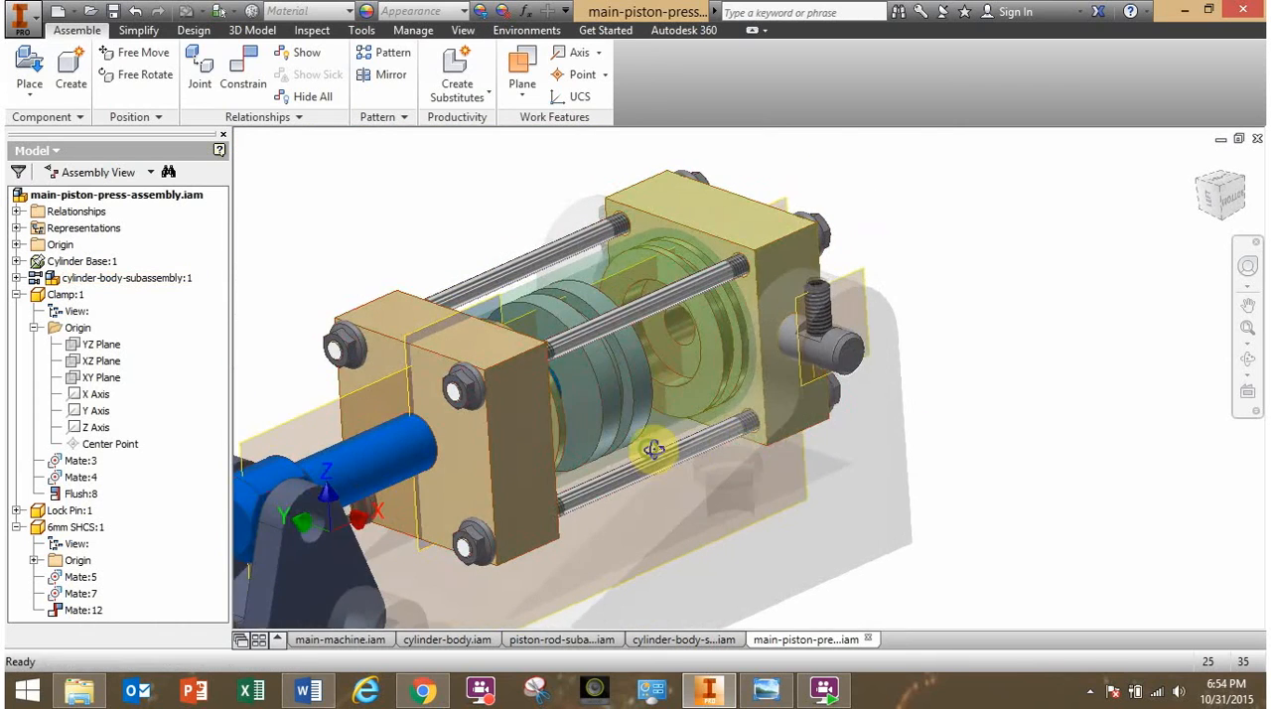
shift+middle_drag(653, 450, 431, 349)
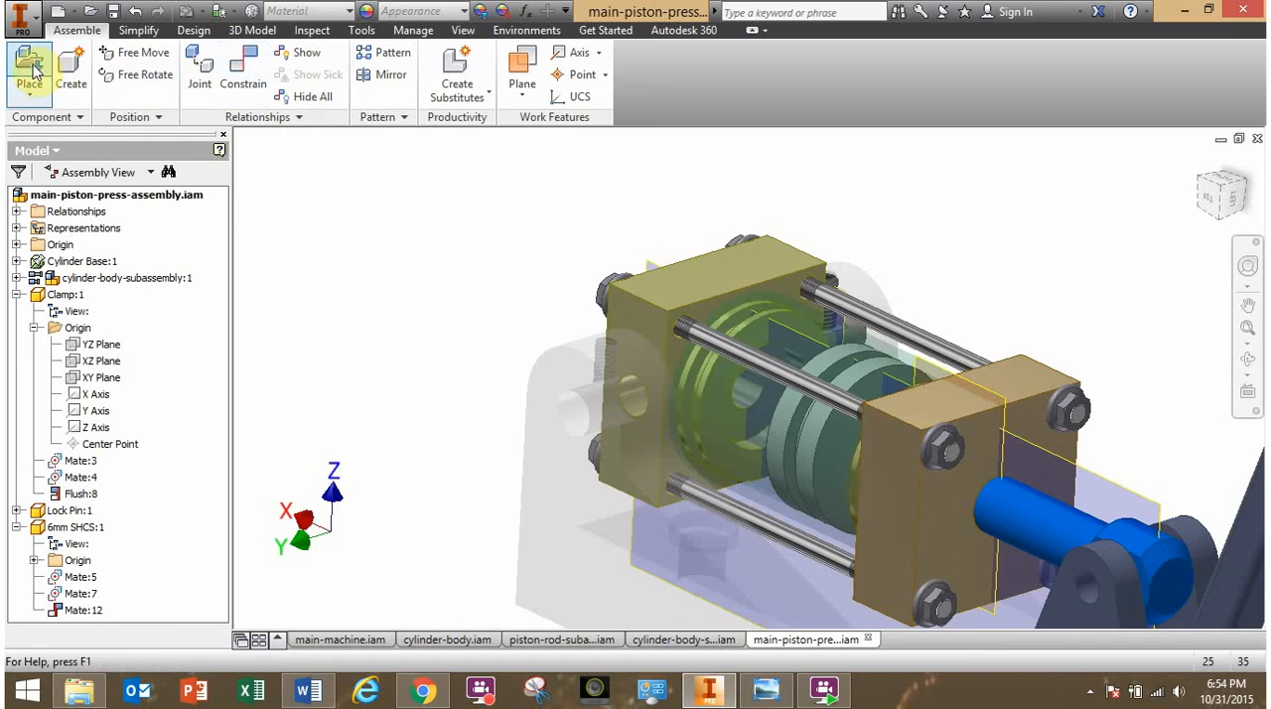
shift+middle_drag(582, 360, 616, 367)
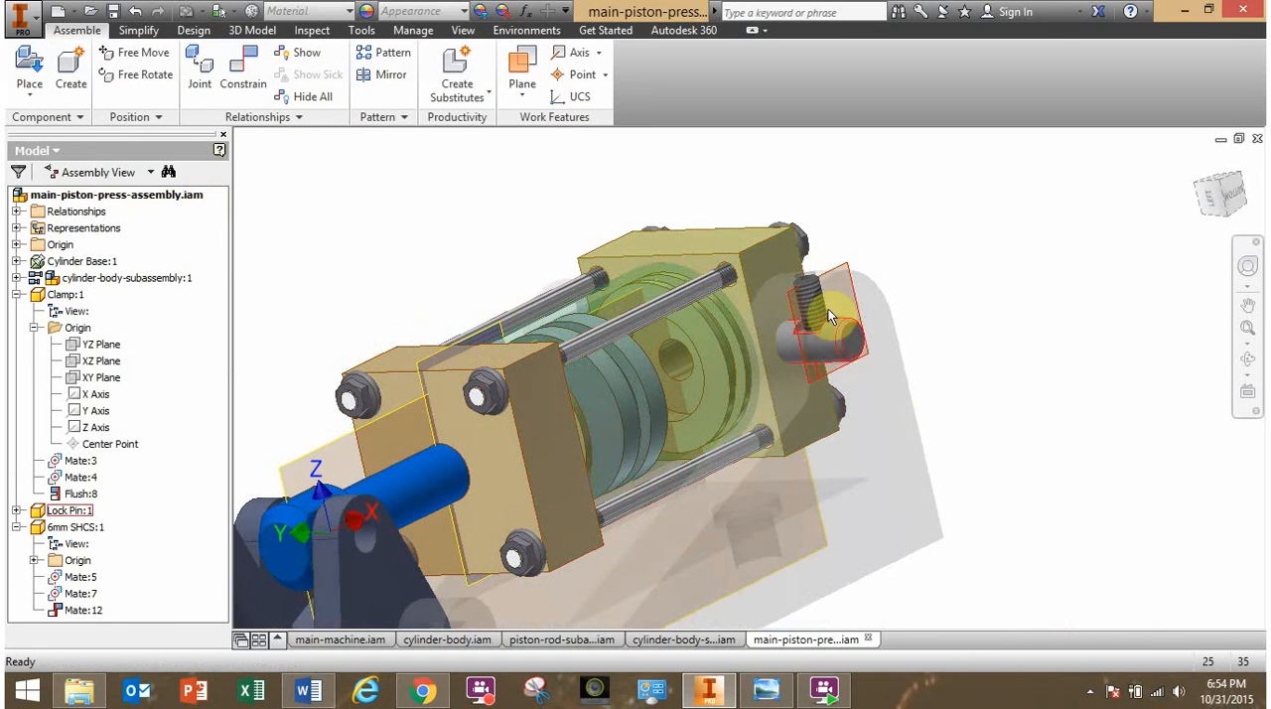
shift+middle_drag(828, 352, 722, 391)
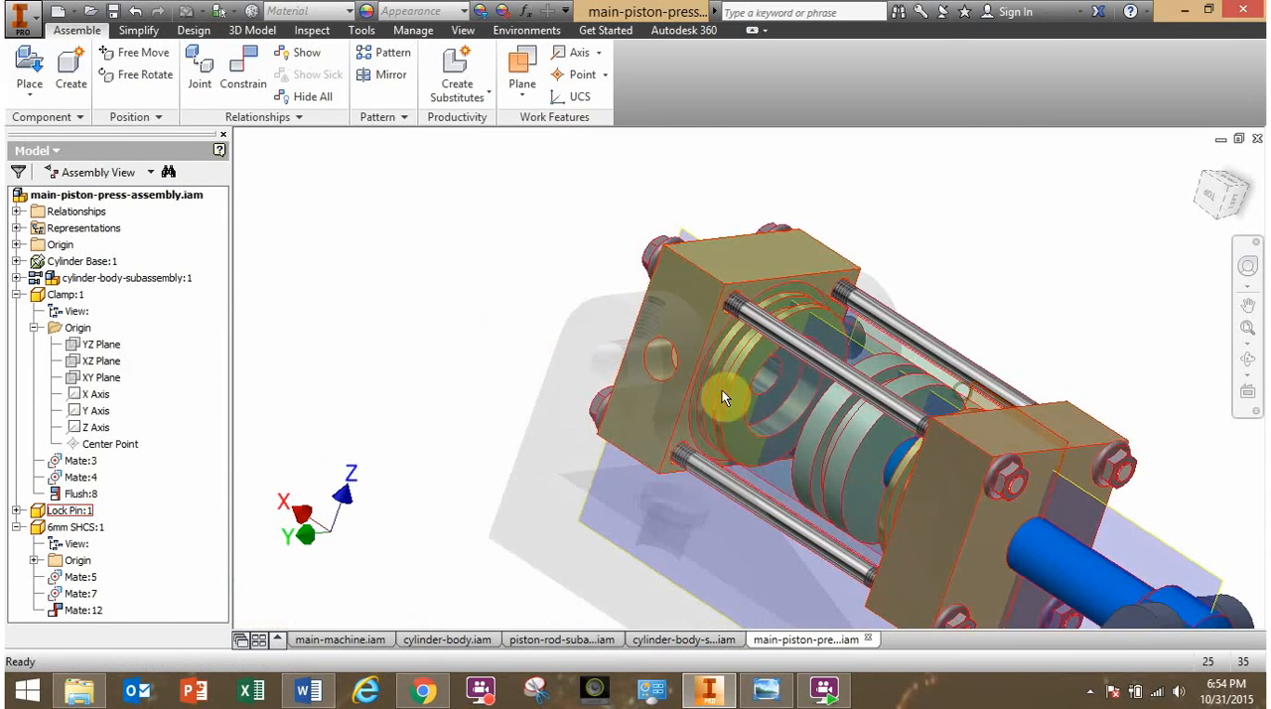
- Place a second Lock Pin.ipt in open space beside the cylinder base's unfilled pin hole
click(30, 70)
scroll(750, 367, down, 3)
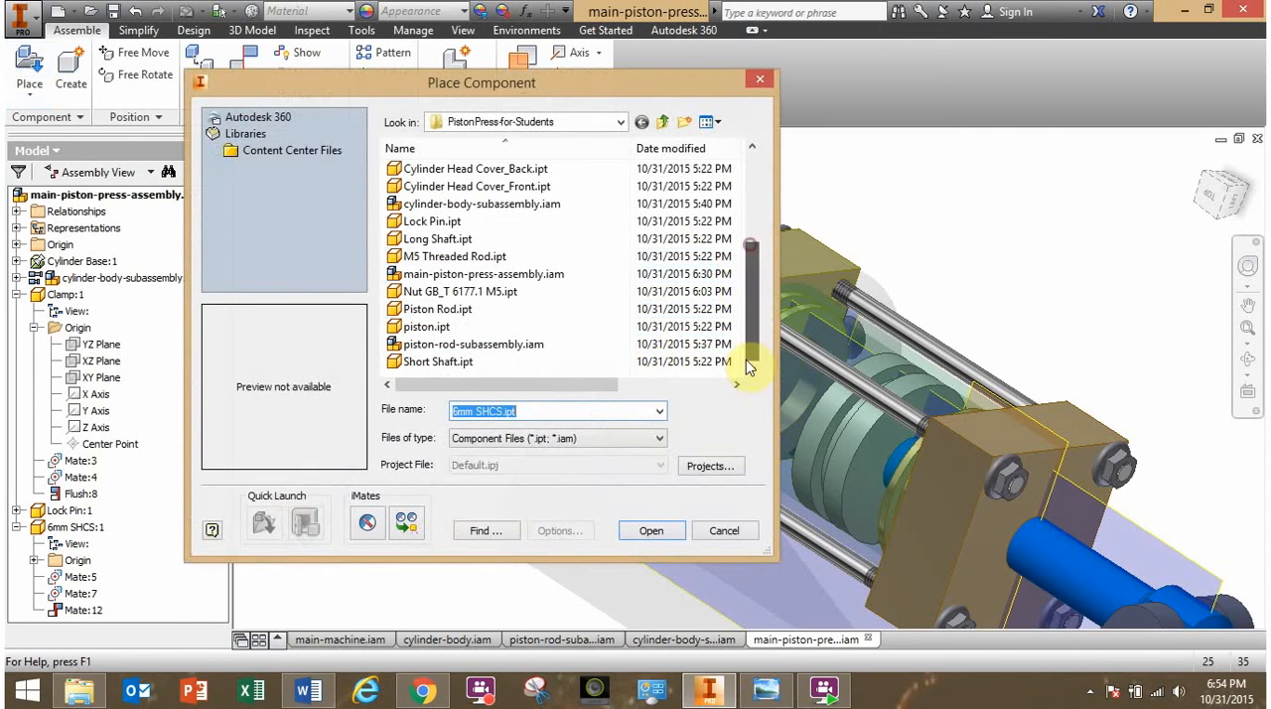
click(442, 226)
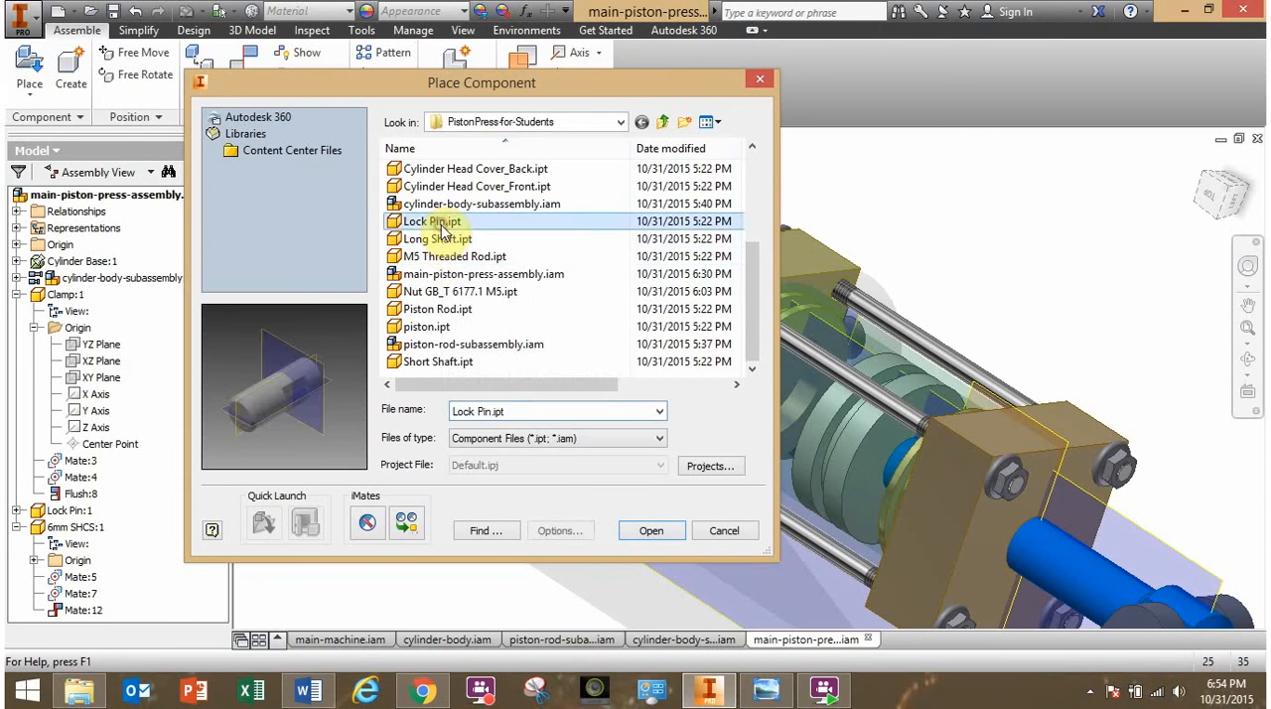
click(437, 238)
click(440, 221)
click(651, 530)
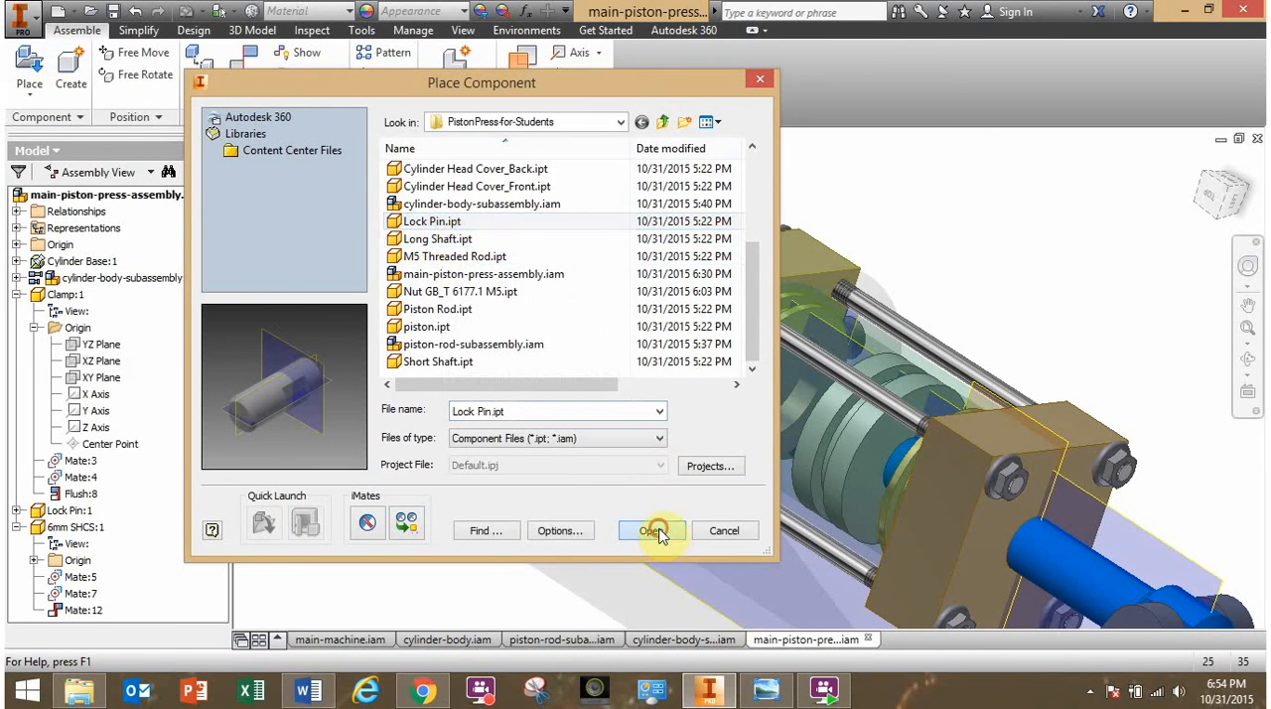
click(483, 318)
key(Escape)
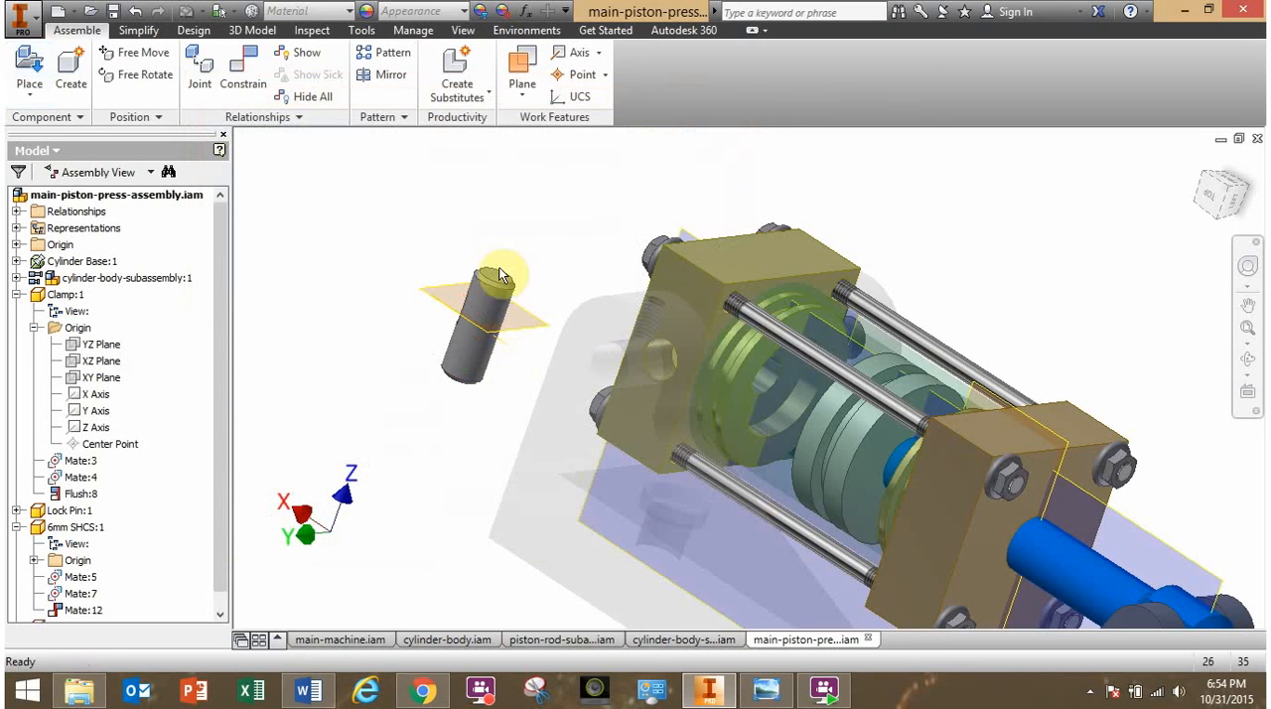
- Free-rotate the second lock pin so it lies roughly along the pin hole's axis with its flat notch facing up
click(140, 75)
click(473, 306)
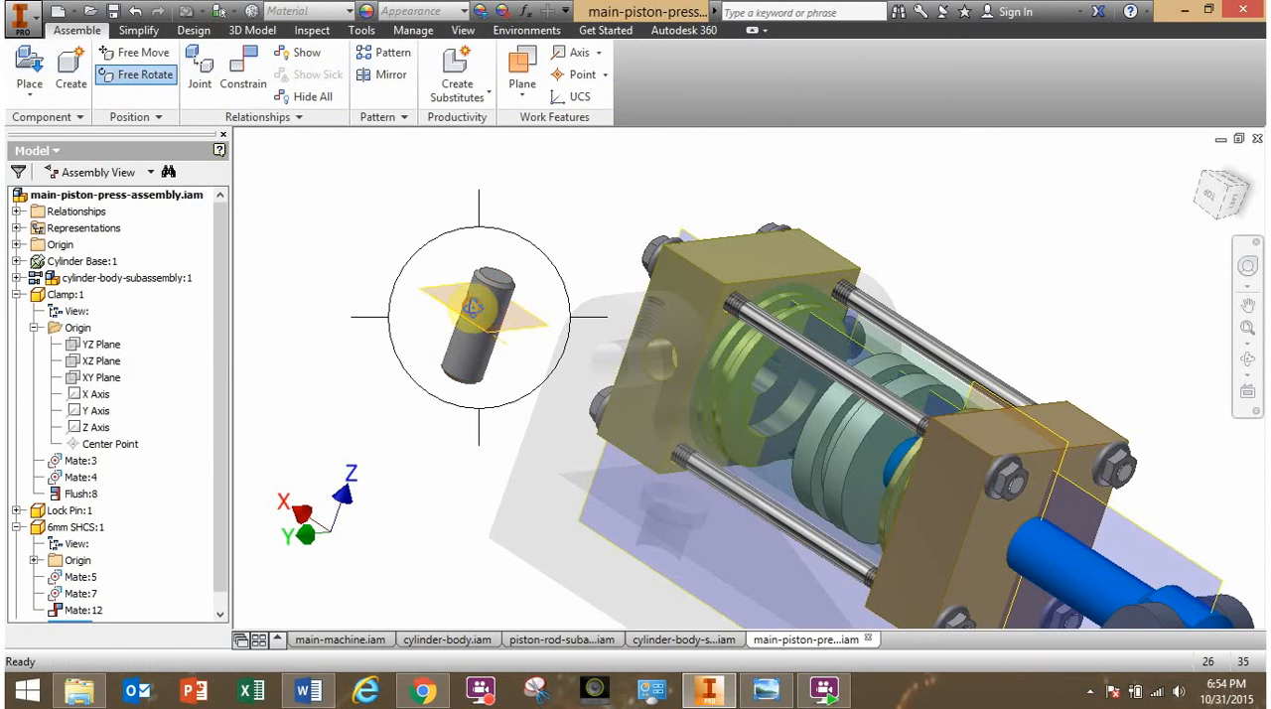
drag(487, 315, 646, 352)
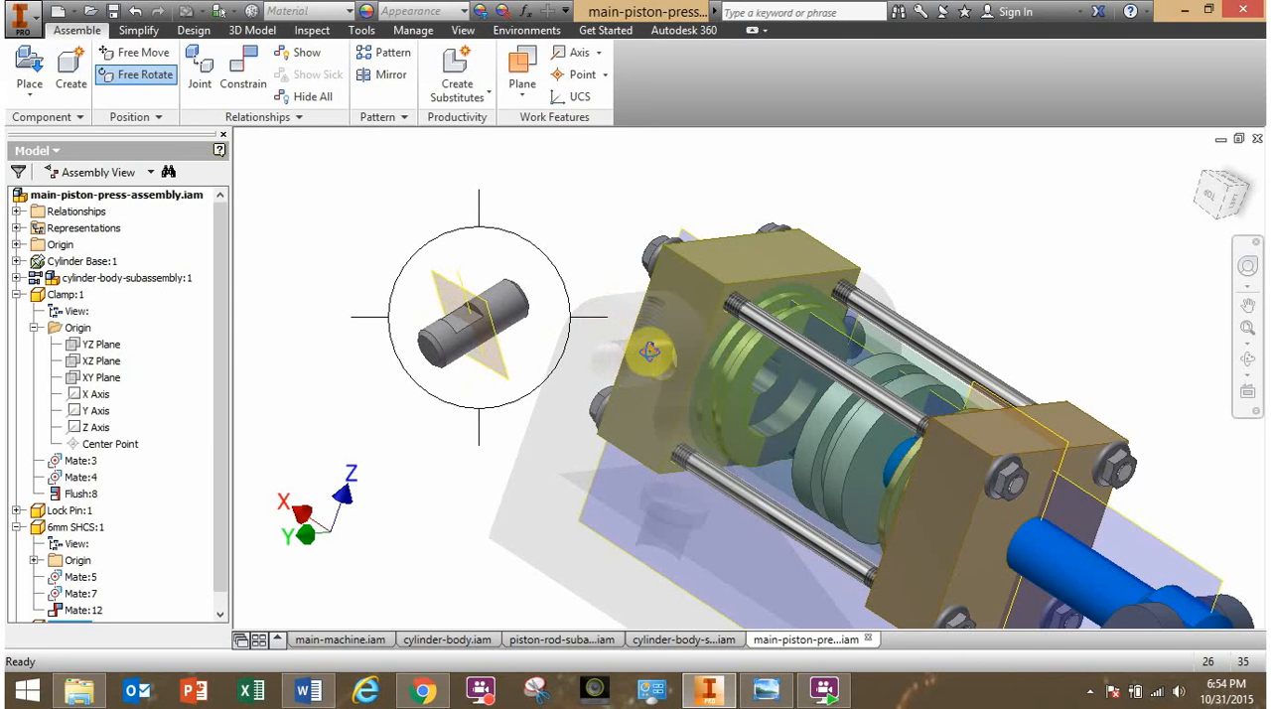
key(Escape)
- Mate the second lock pin's axis with the cylinder base's pin hole axis, then slide the pin out clear of the hole
click(243, 72)
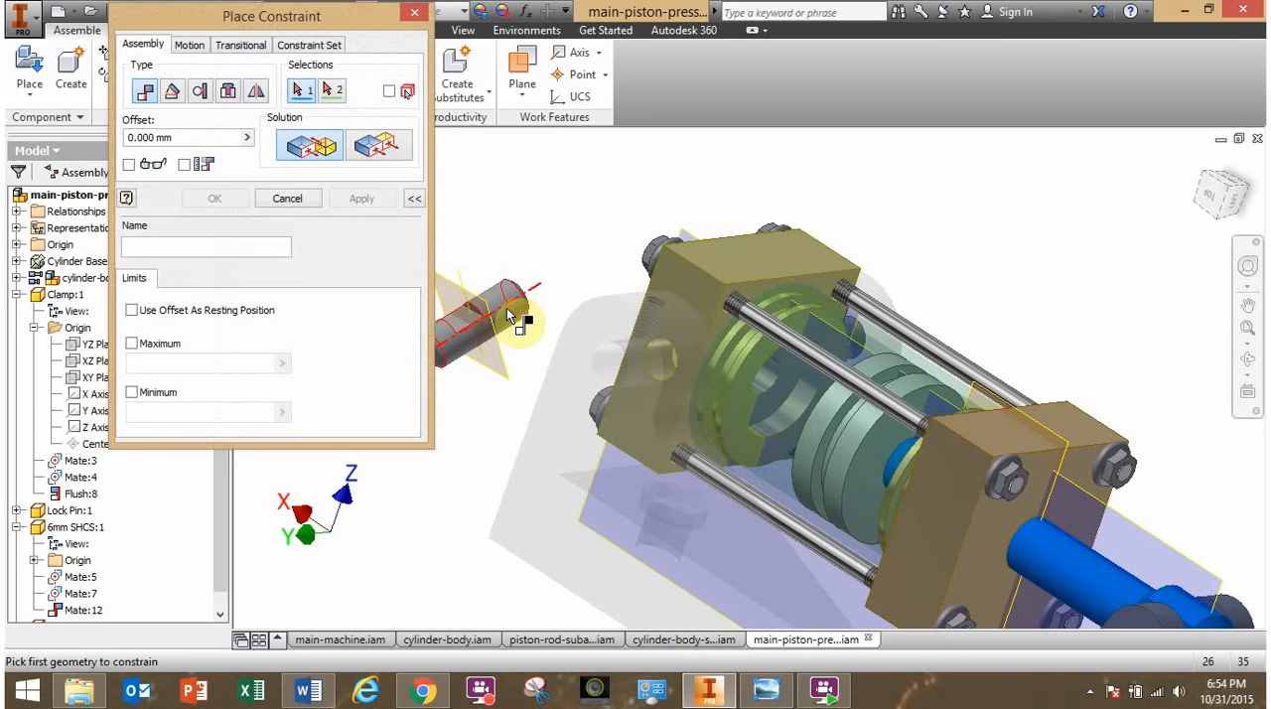
click(529, 325)
click(663, 376)
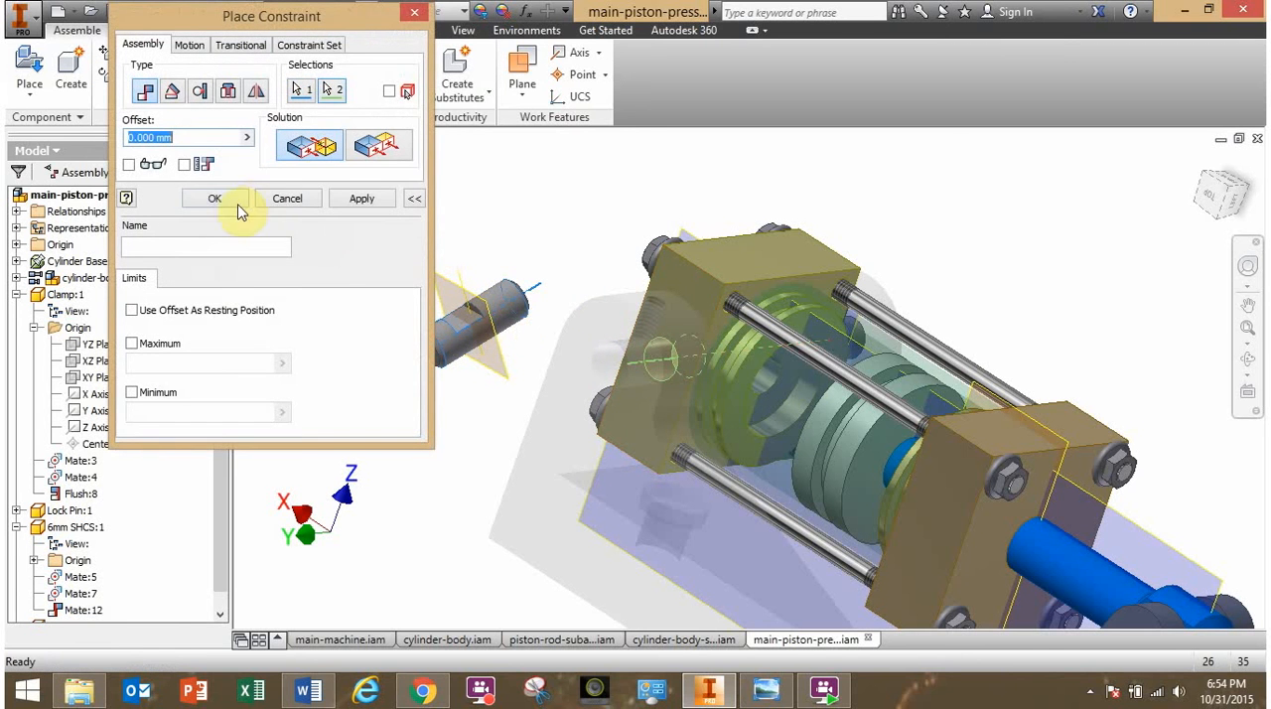
click(232, 200)
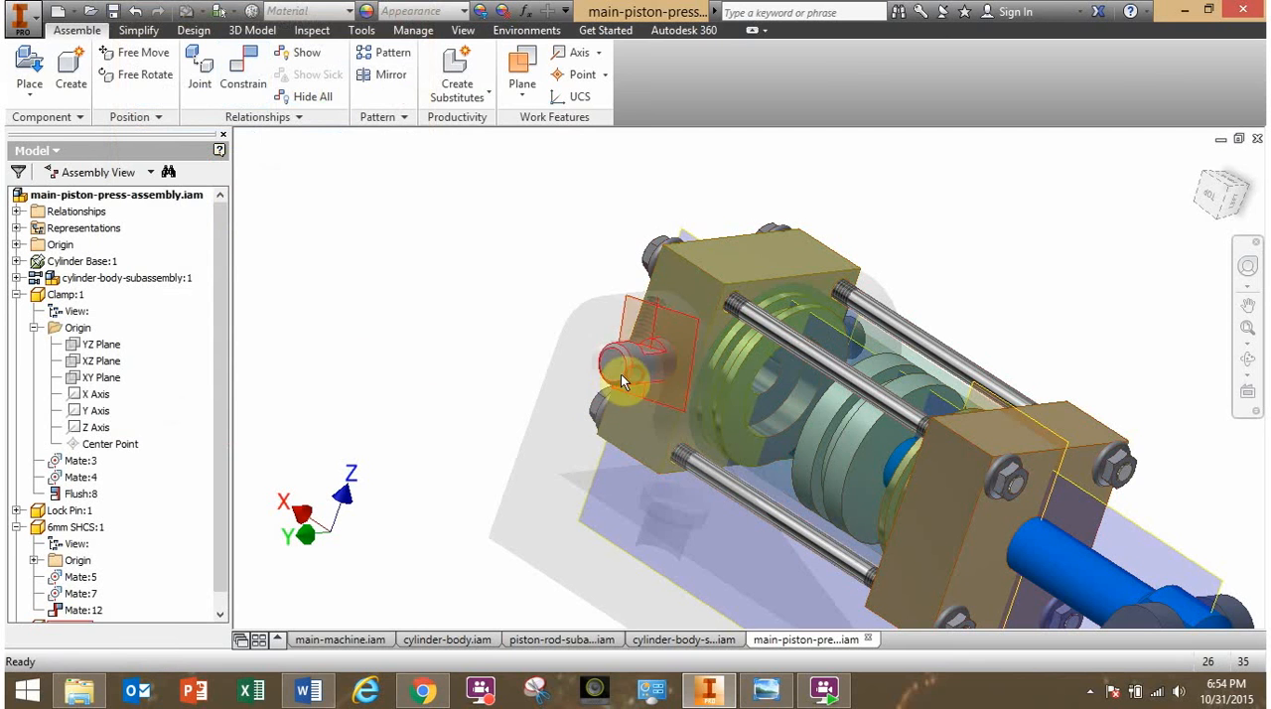
drag(559, 381, 434, 315)
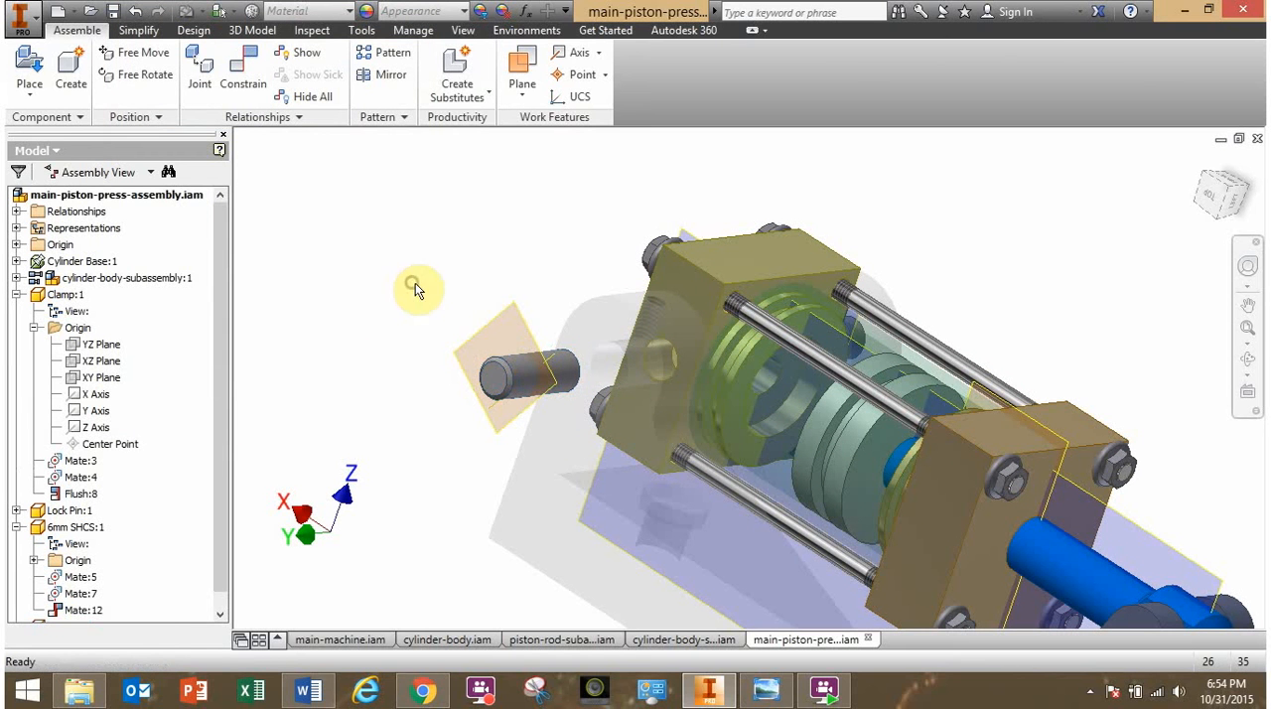
- Place a second 6mm SHCS.ipt above the second lock pin and free-rotate it so its hex socket faces up
click(29, 65)
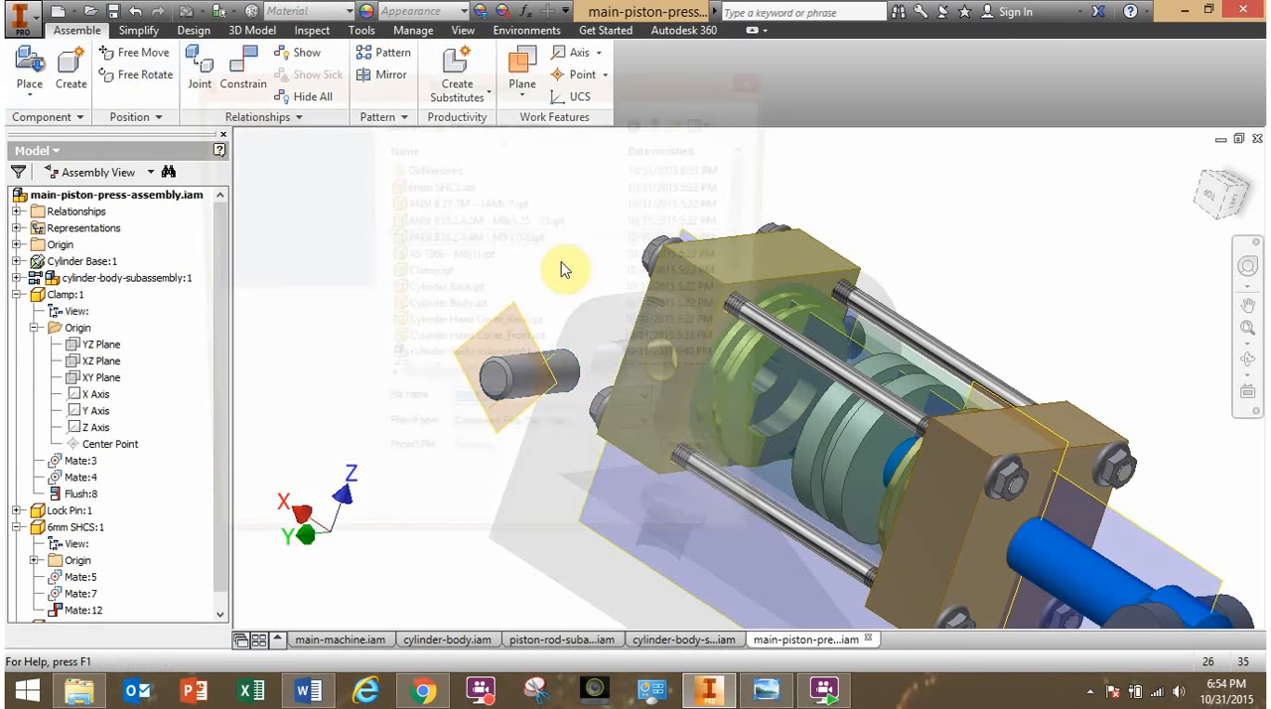
click(437, 186)
click(652, 530)
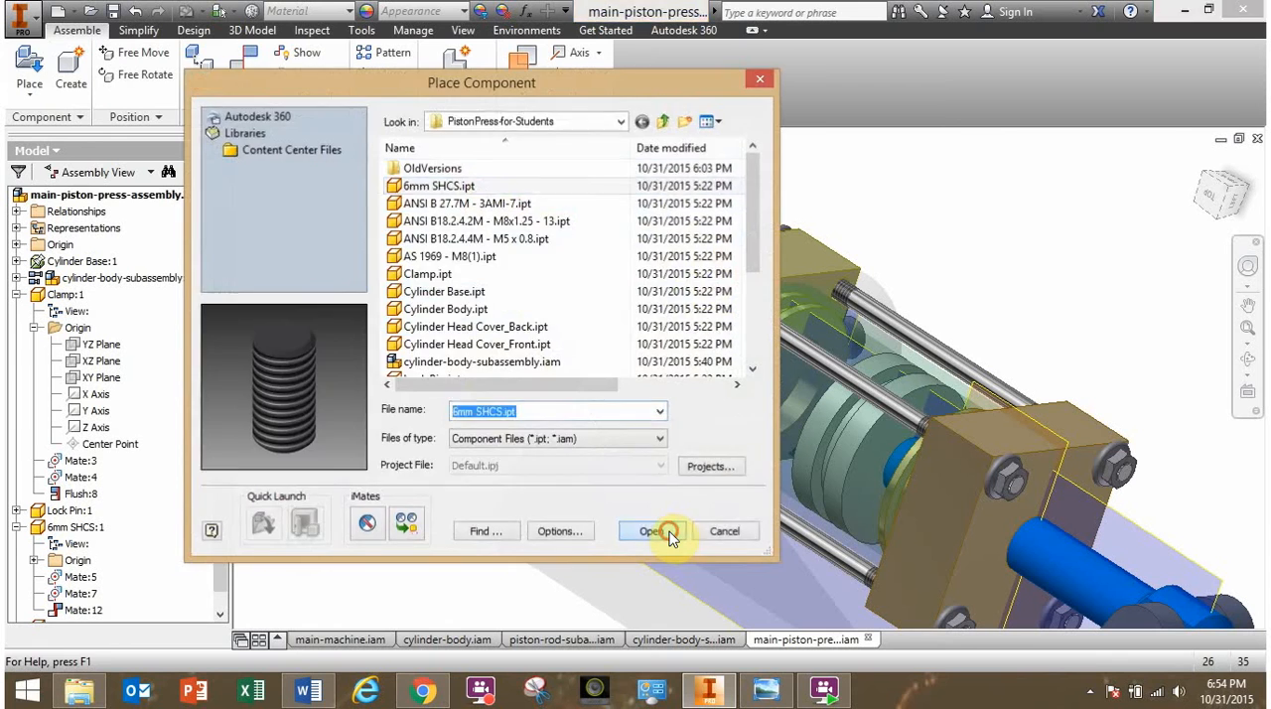
click(434, 243)
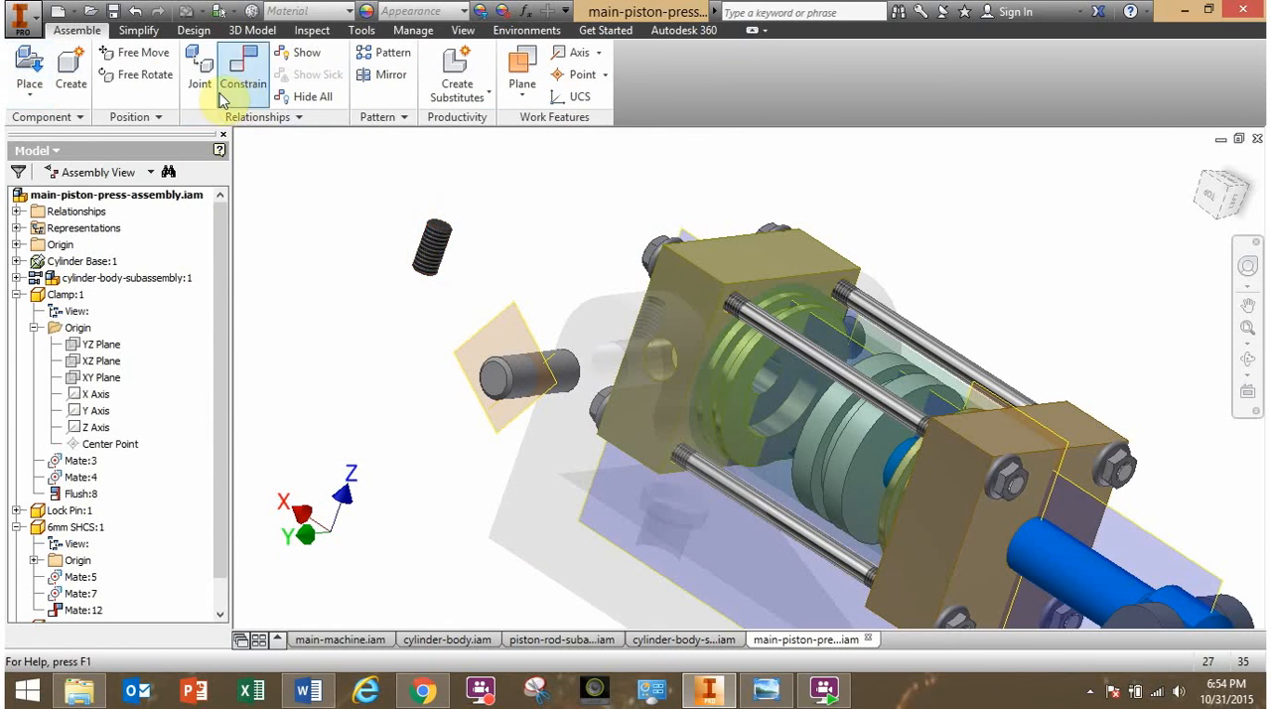
click(144, 75)
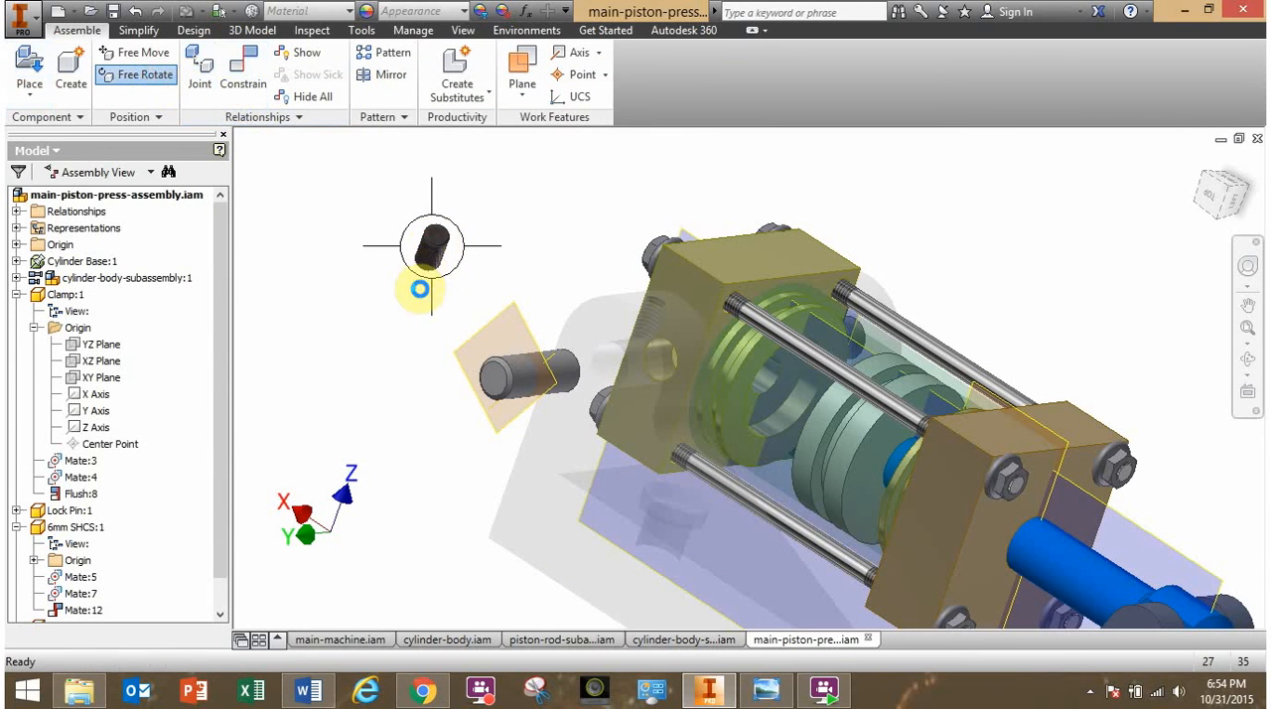
drag(419, 289, 394, 364)
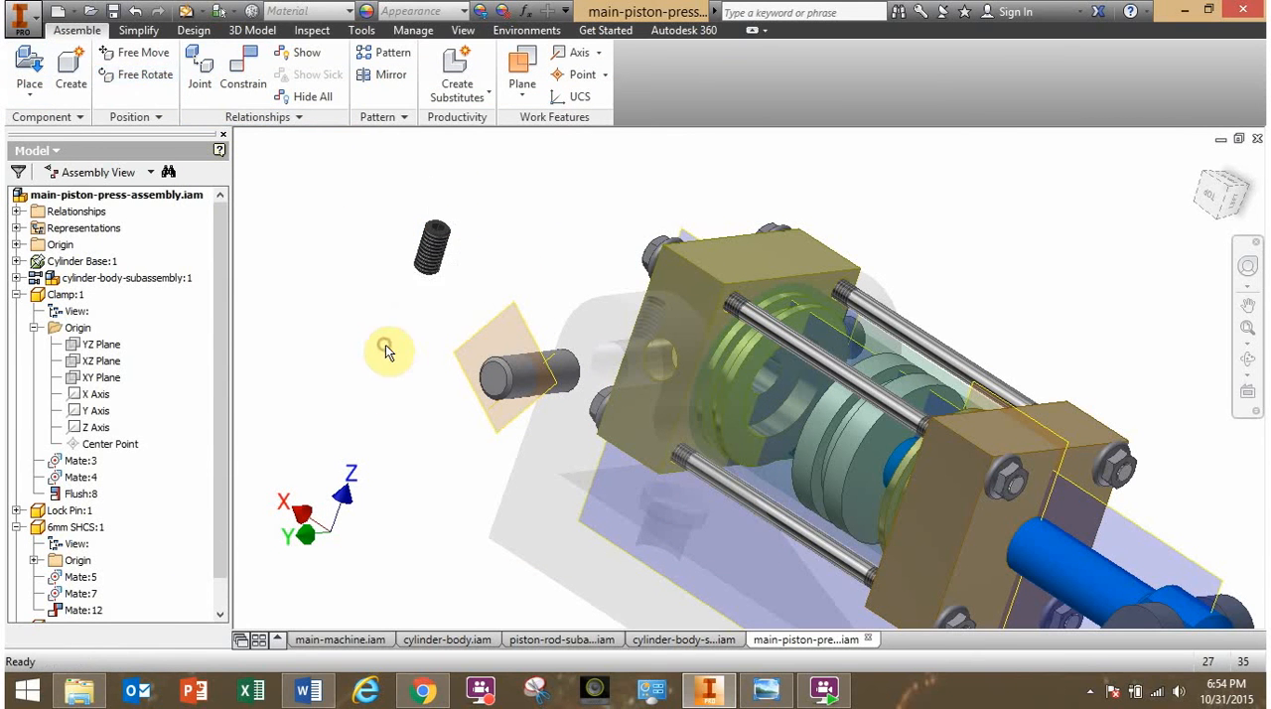
- Enable the Cylinder Base and mate the second 6mm screw's axis with the threaded hole above the open pin hole
right_click(60, 261)
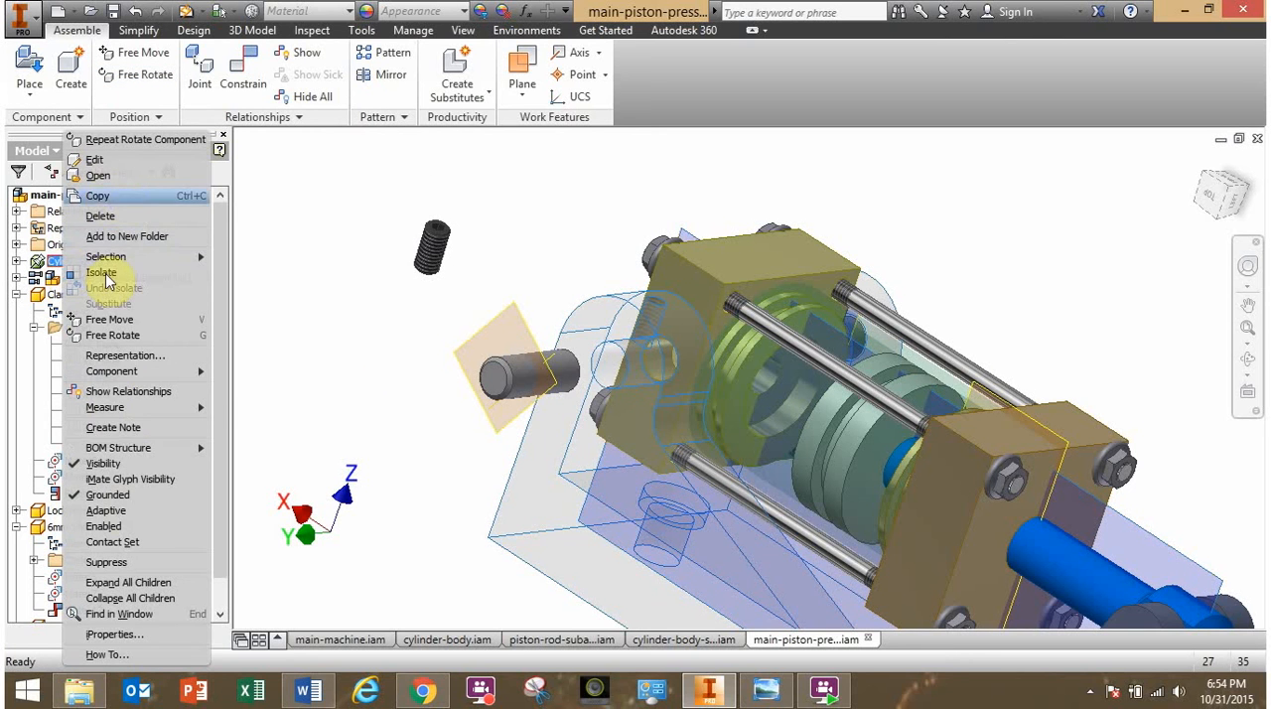
click(107, 527)
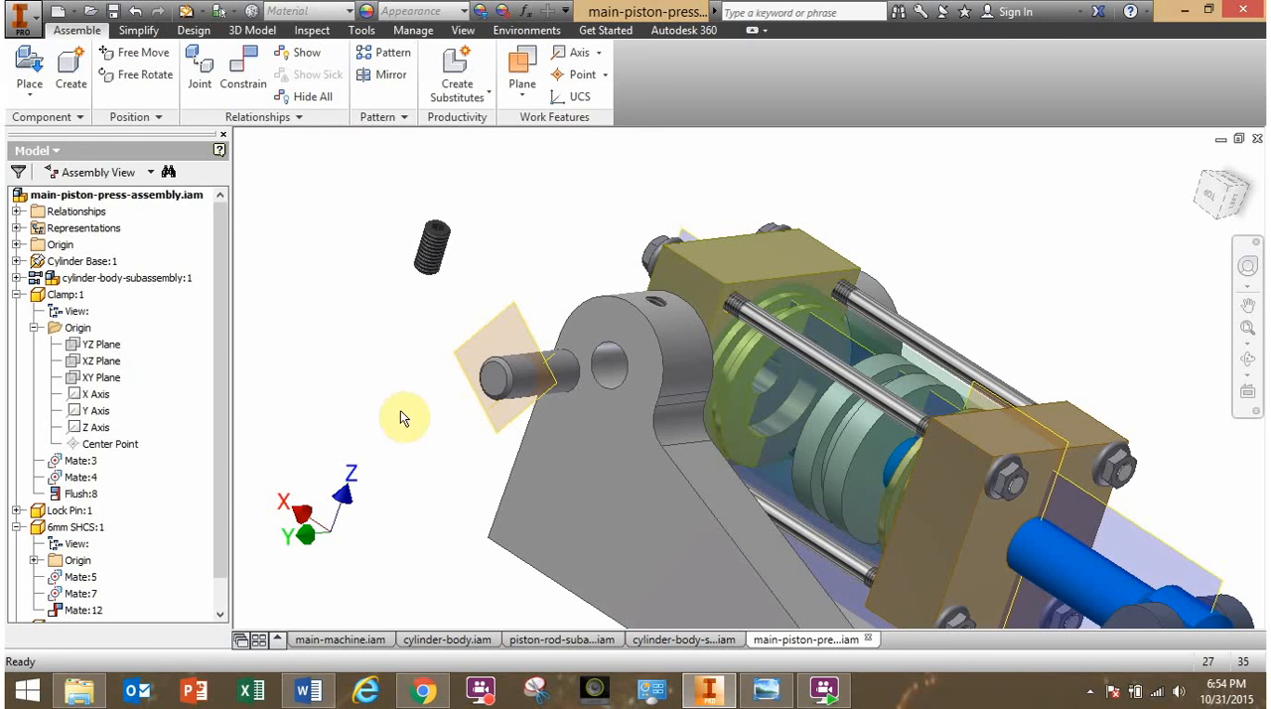
click(244, 71)
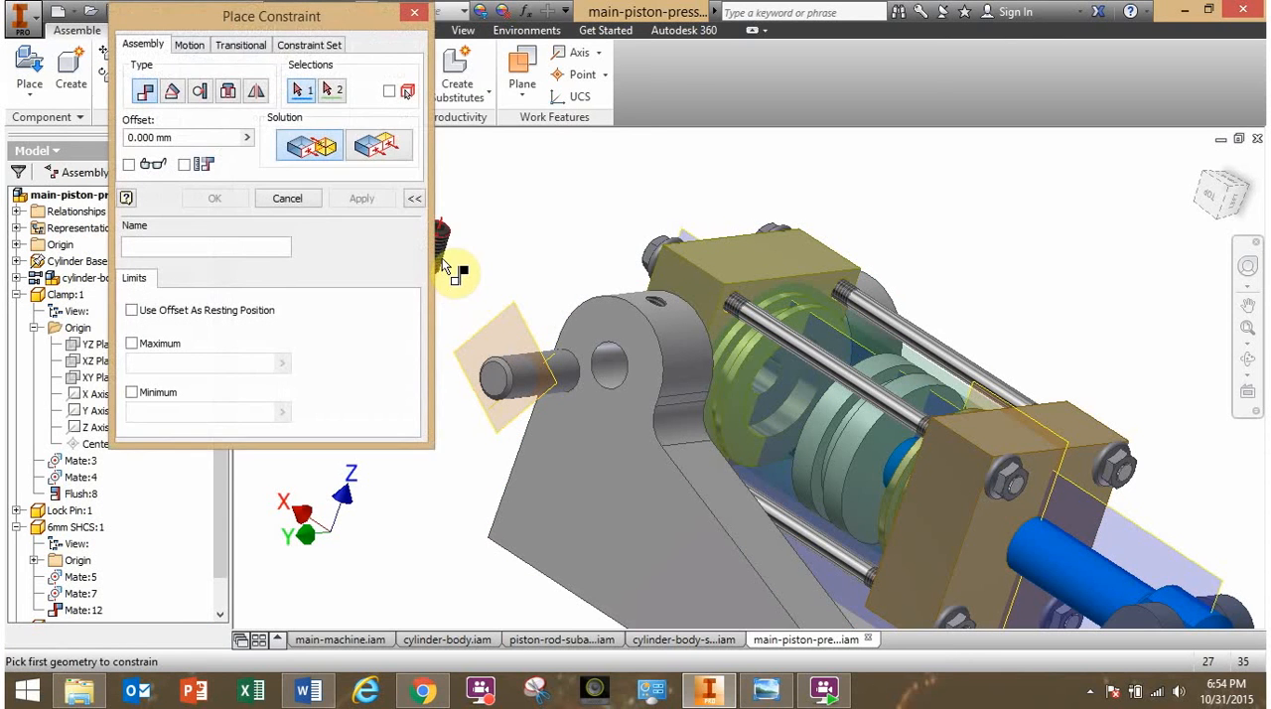
click(449, 266)
scroll(658, 298, up, 3)
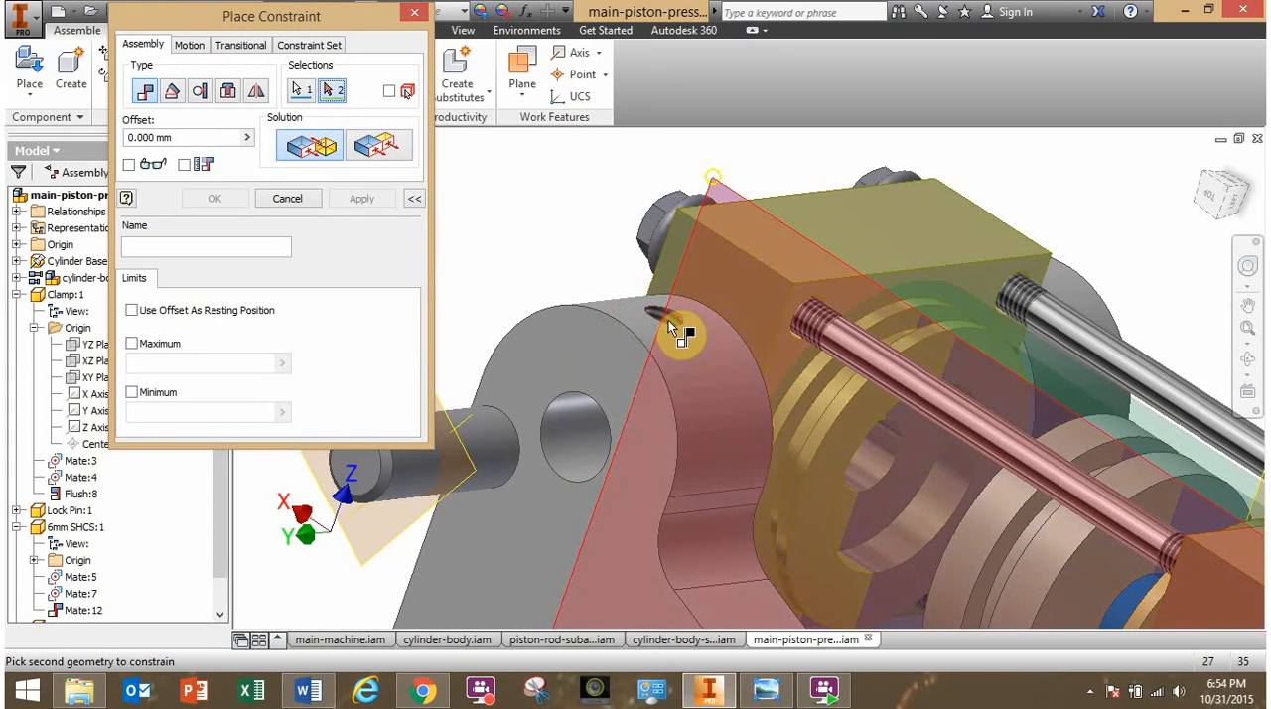
shift+middle_drag(658, 334, 650, 346)
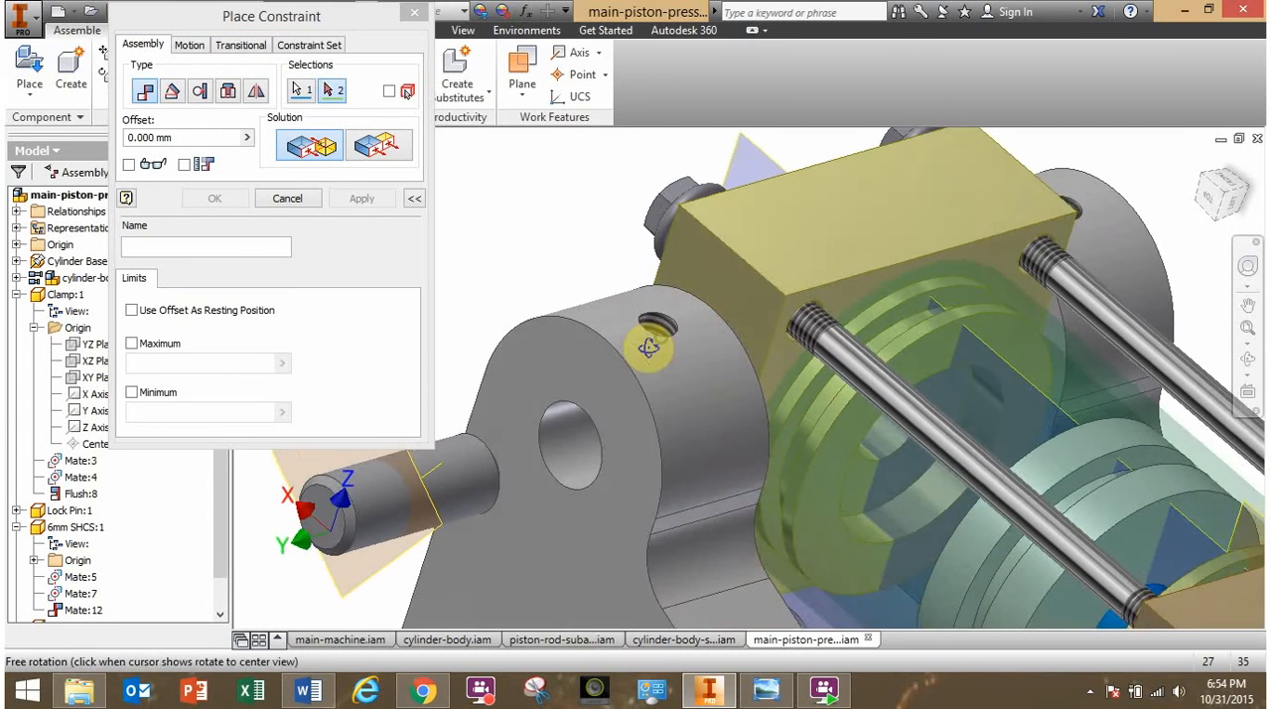
click(661, 338)
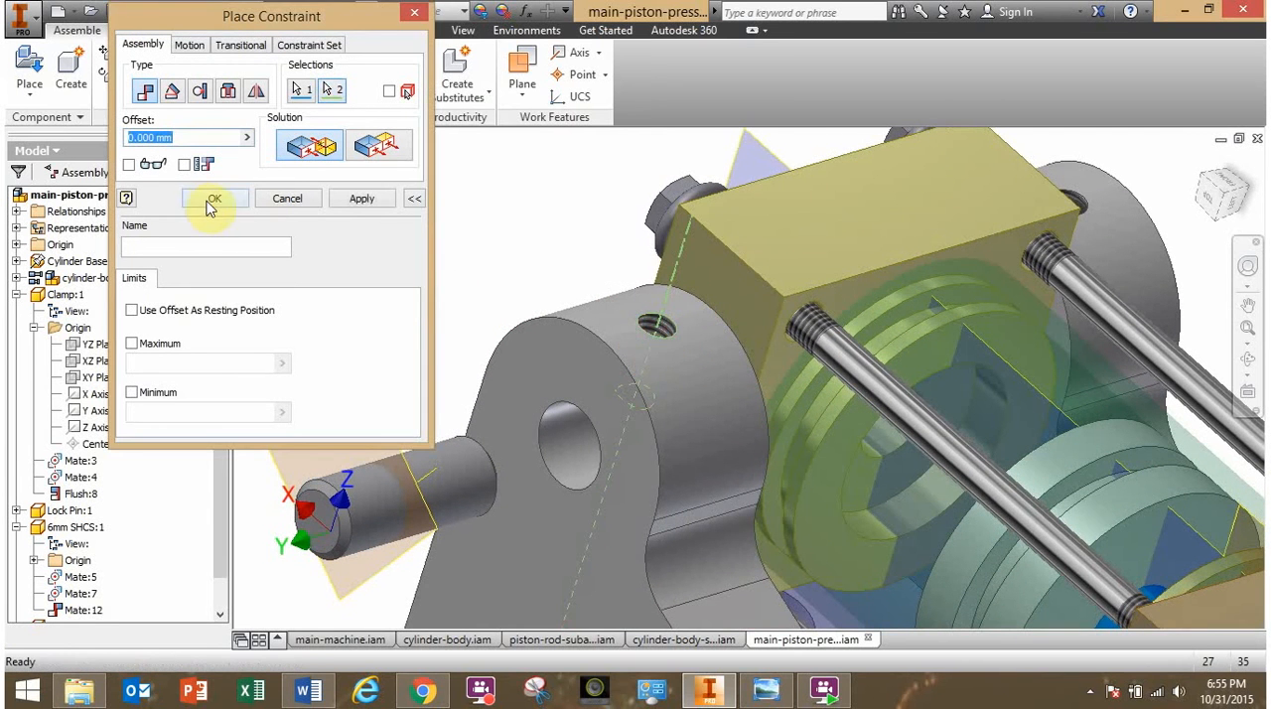
click(212, 201)
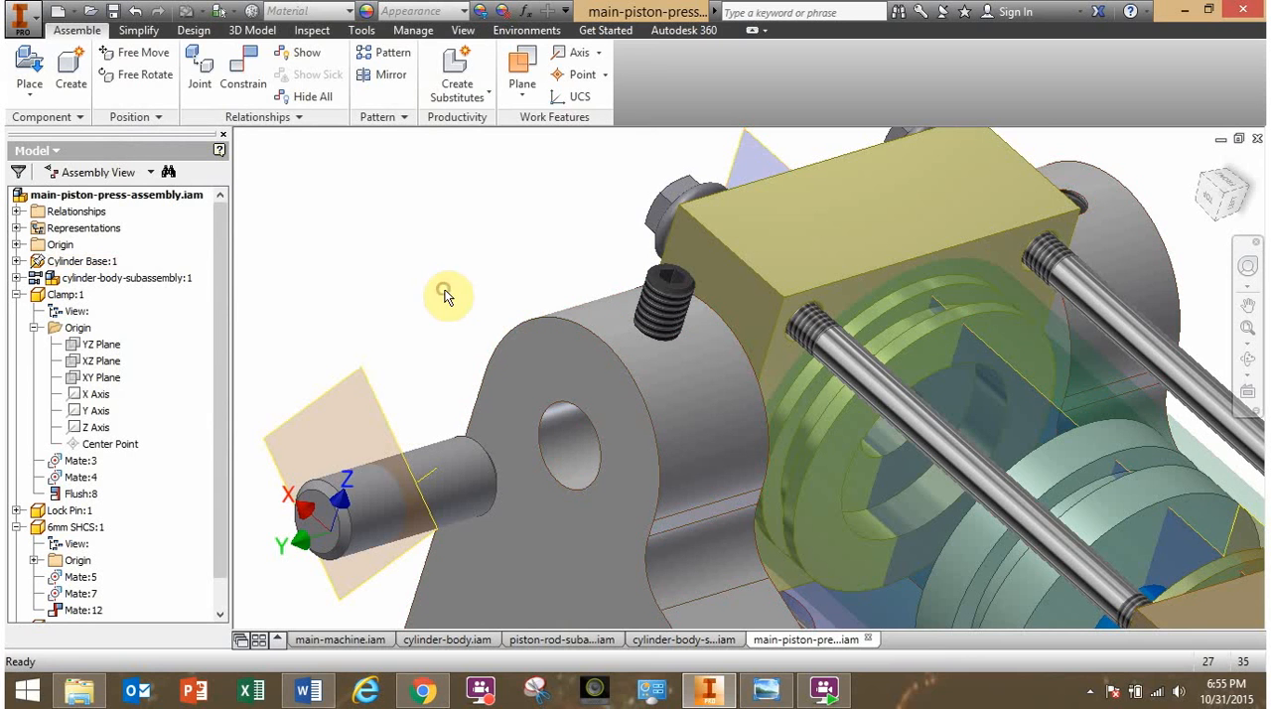
- Disable the Cylinder Base so it turns transparent, and turn the second lock pin until its flat notch faces up
right_click(565, 378)
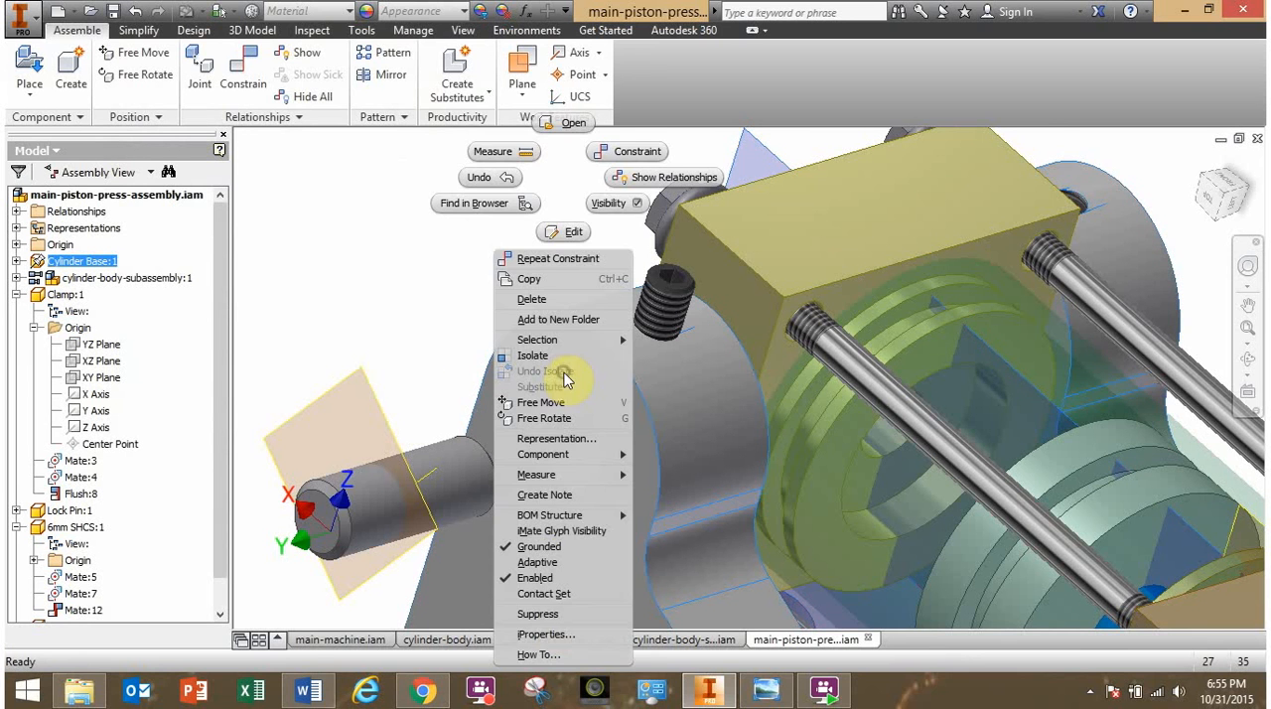
click(548, 578)
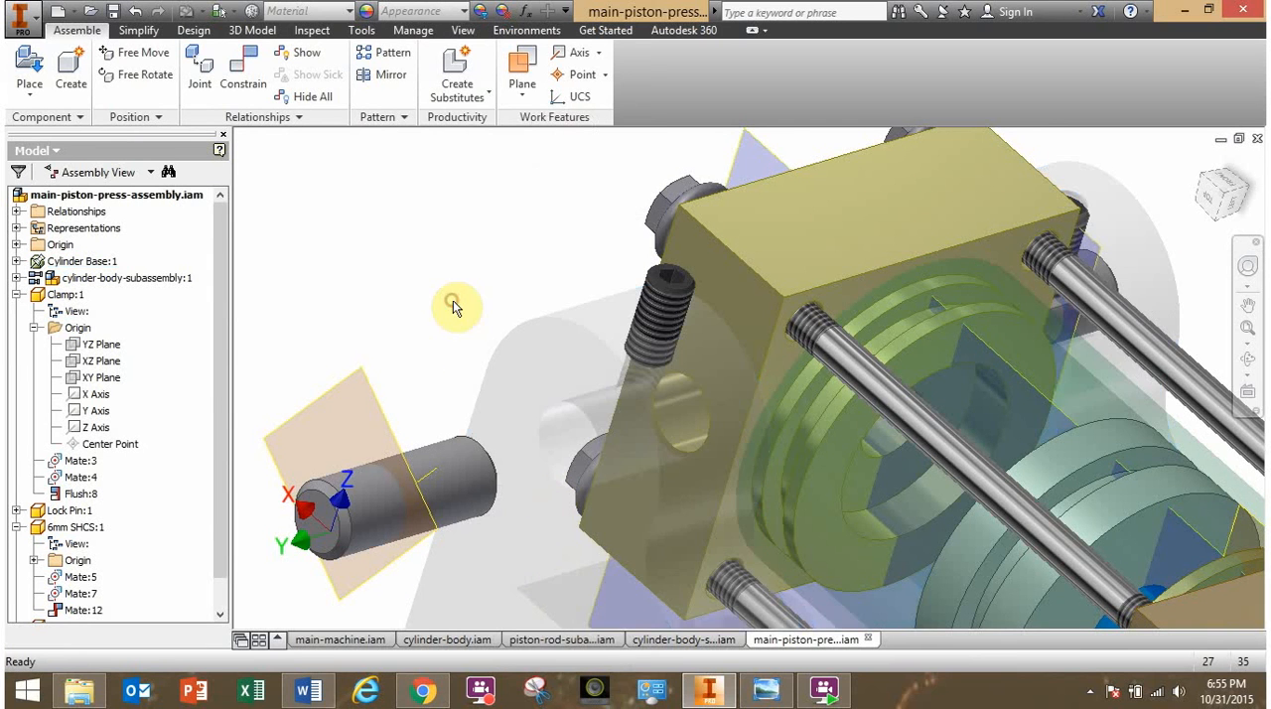
drag(468, 483, 472, 562)
- Mate the second lock pin's middle work plane with the second 6mm screw's axis at 0 mm offset
click(244, 72)
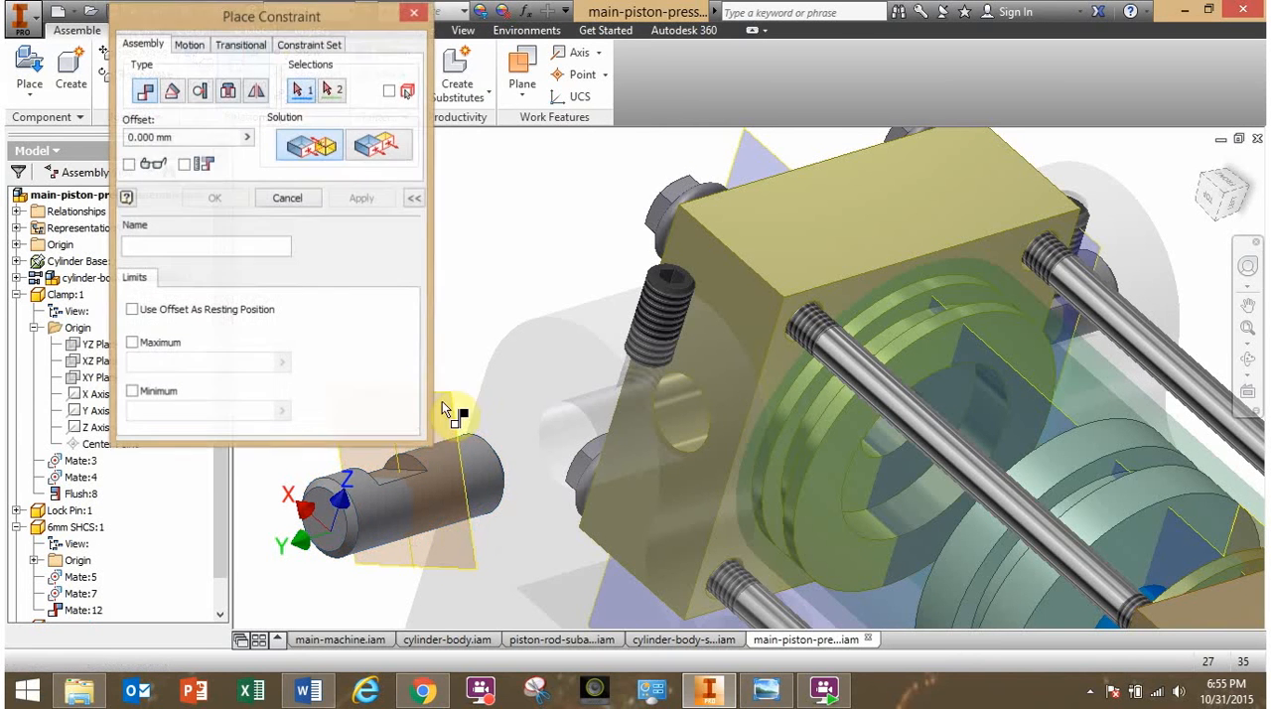
click(453, 417)
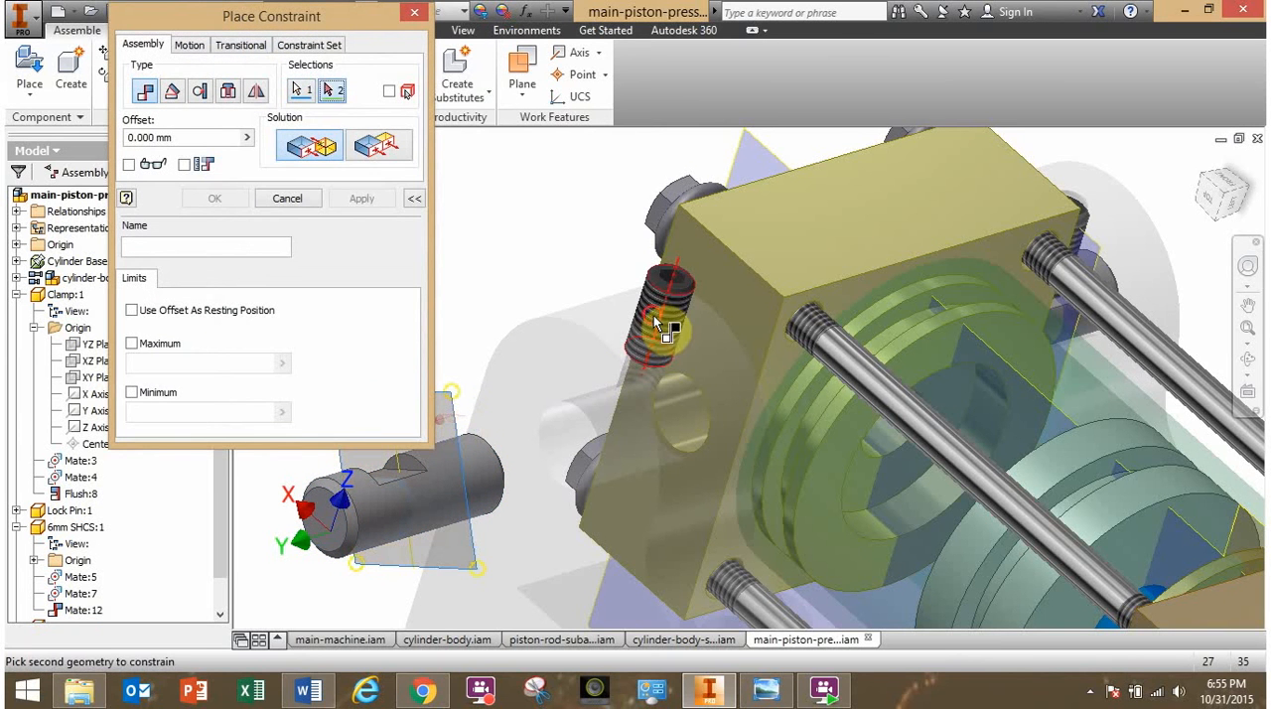
click(657, 326)
click(215, 200)
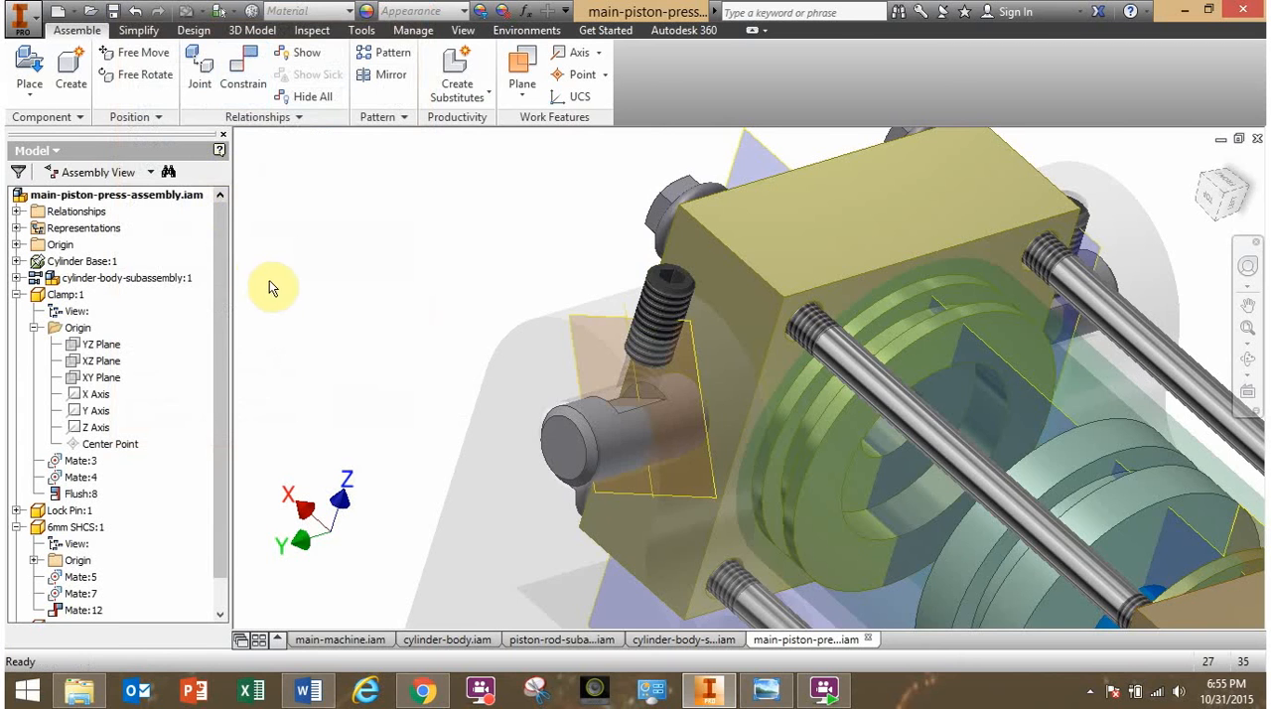
- Mate the second lock pin's flat notch face with the bottom end face of the second 6mm screw at 0 mm offset
scroll(536, 383, up, 3)
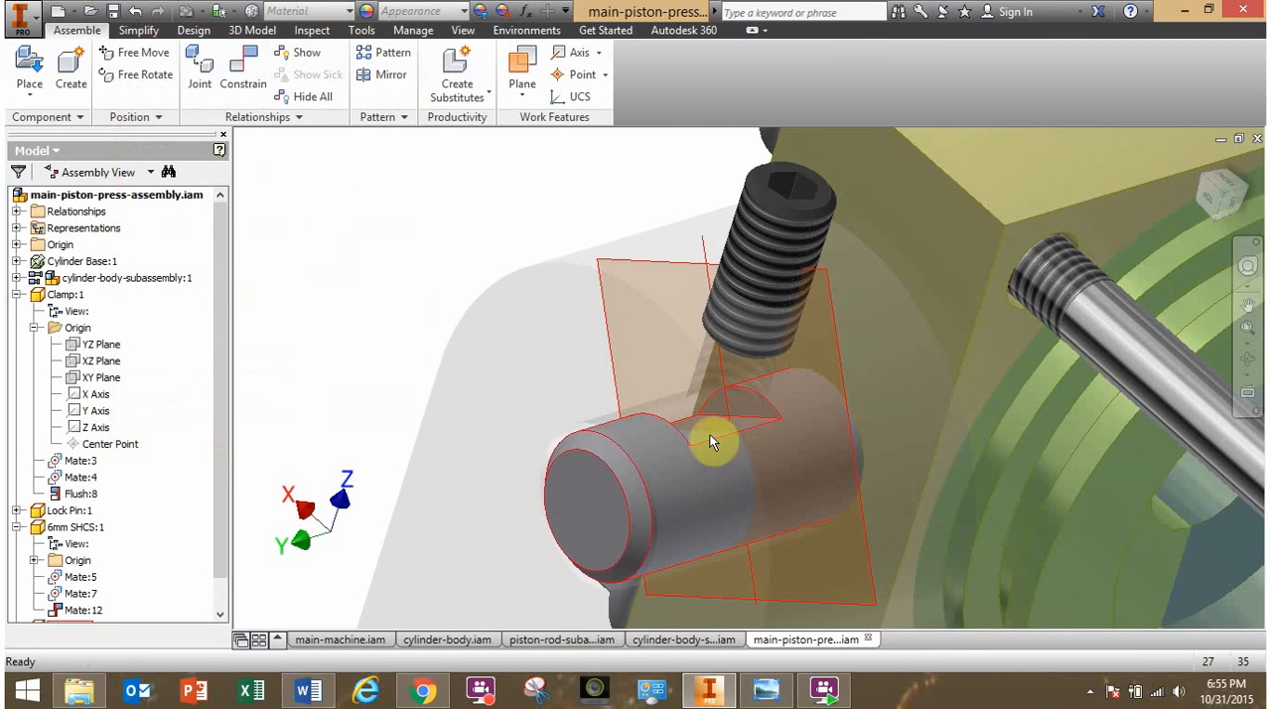
click(251, 80)
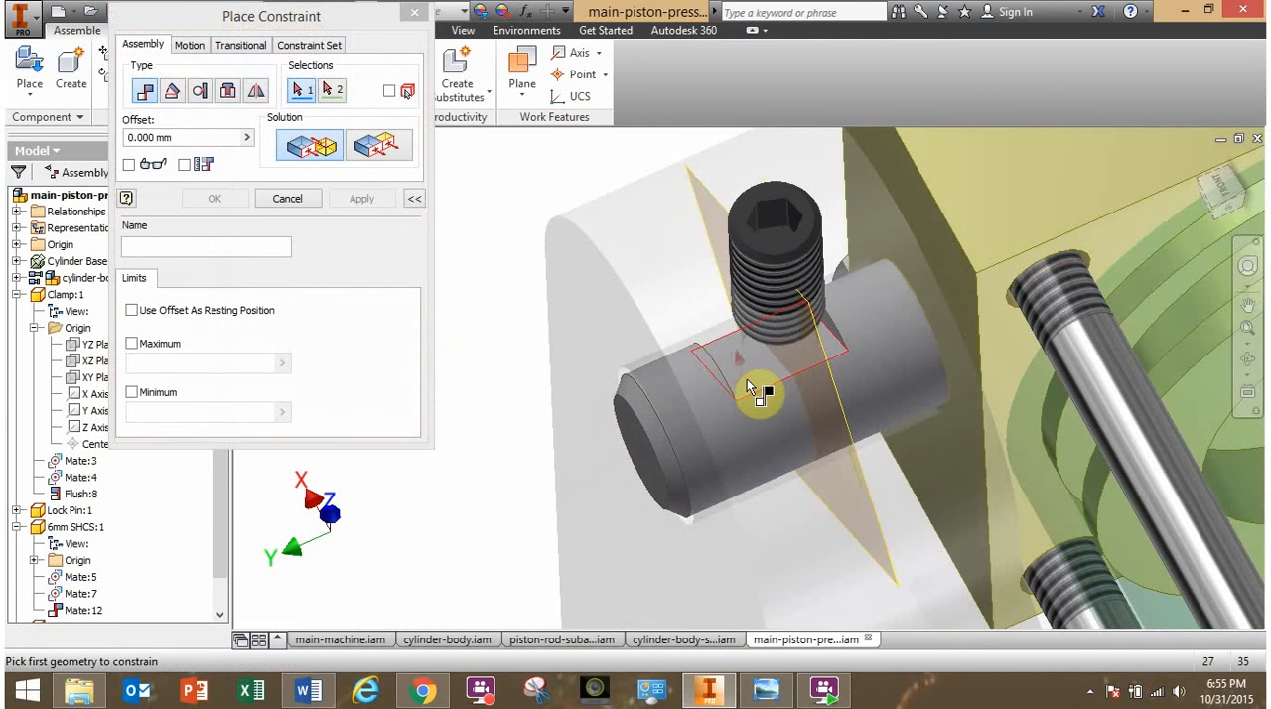
click(748, 381)
shift+middle_drag(679, 386, 711, 292)
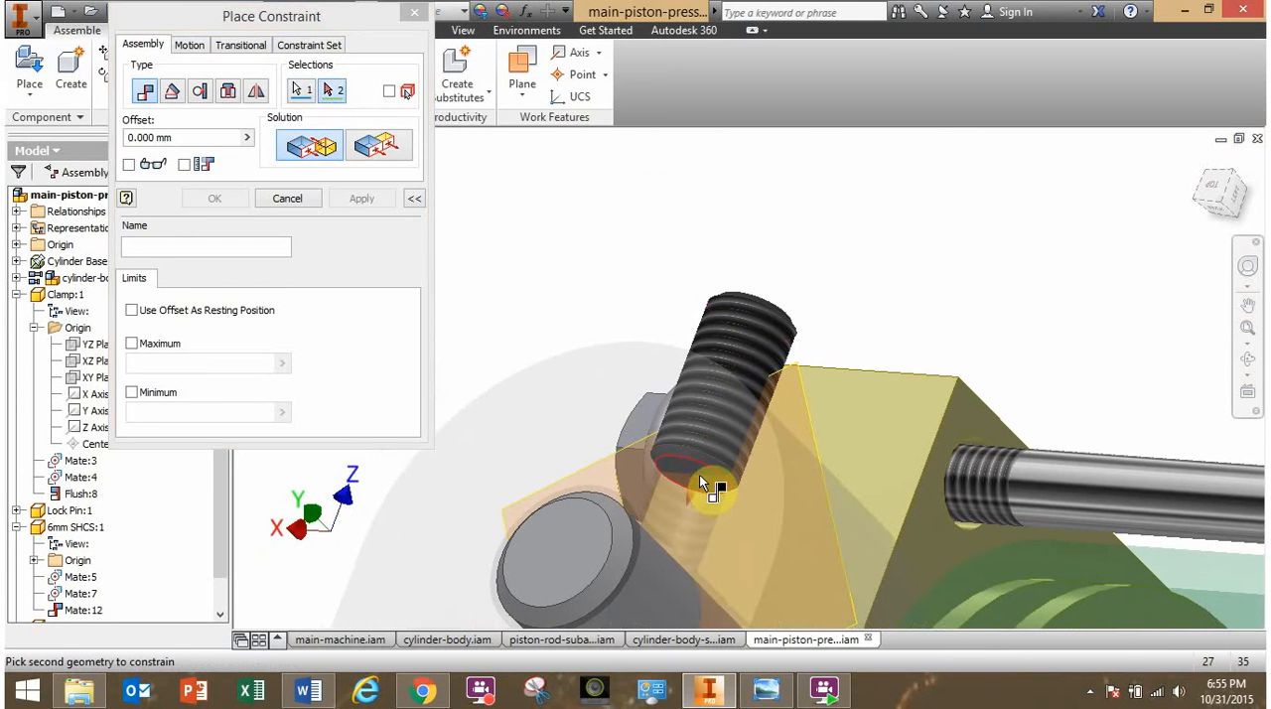
click(700, 475)
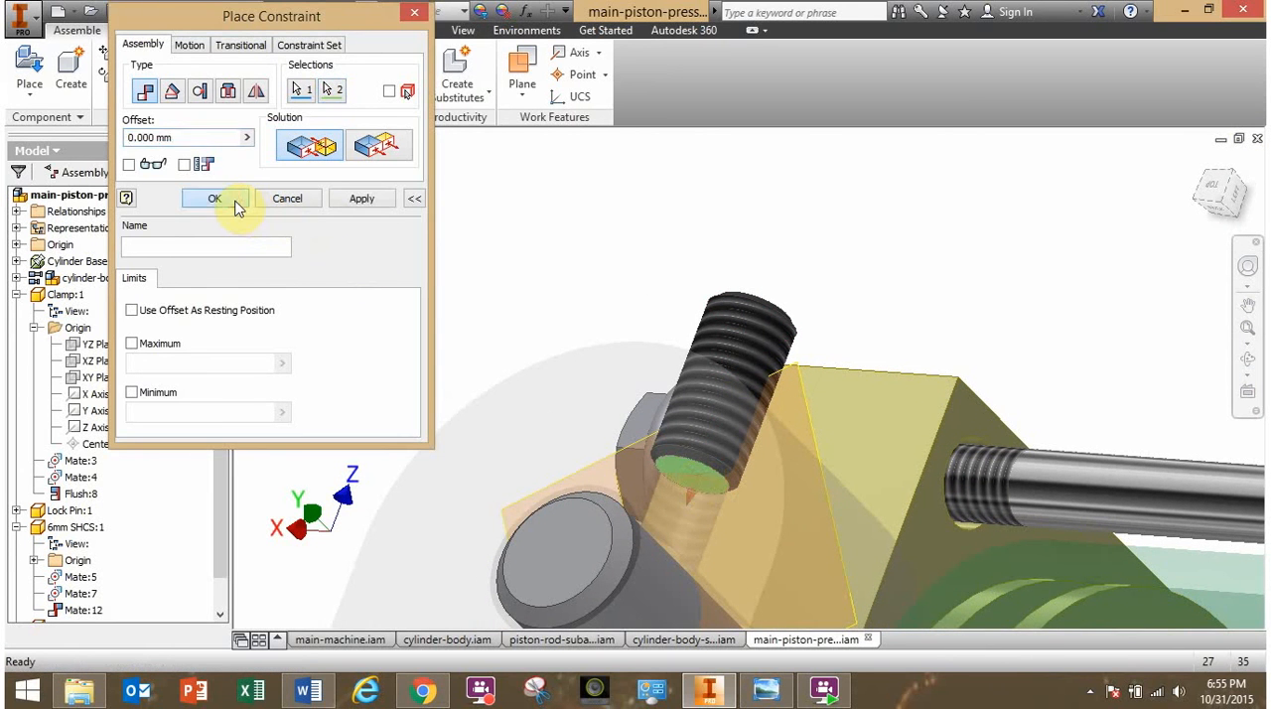
click(236, 204)
- Enable the Cylinder Base again so it displays as a solid part
shift+middle_drag(565, 352, 512, 404)
scroll(645, 404, up, 2)
middle_drag(667, 373, 412, 369)
click(79, 264)
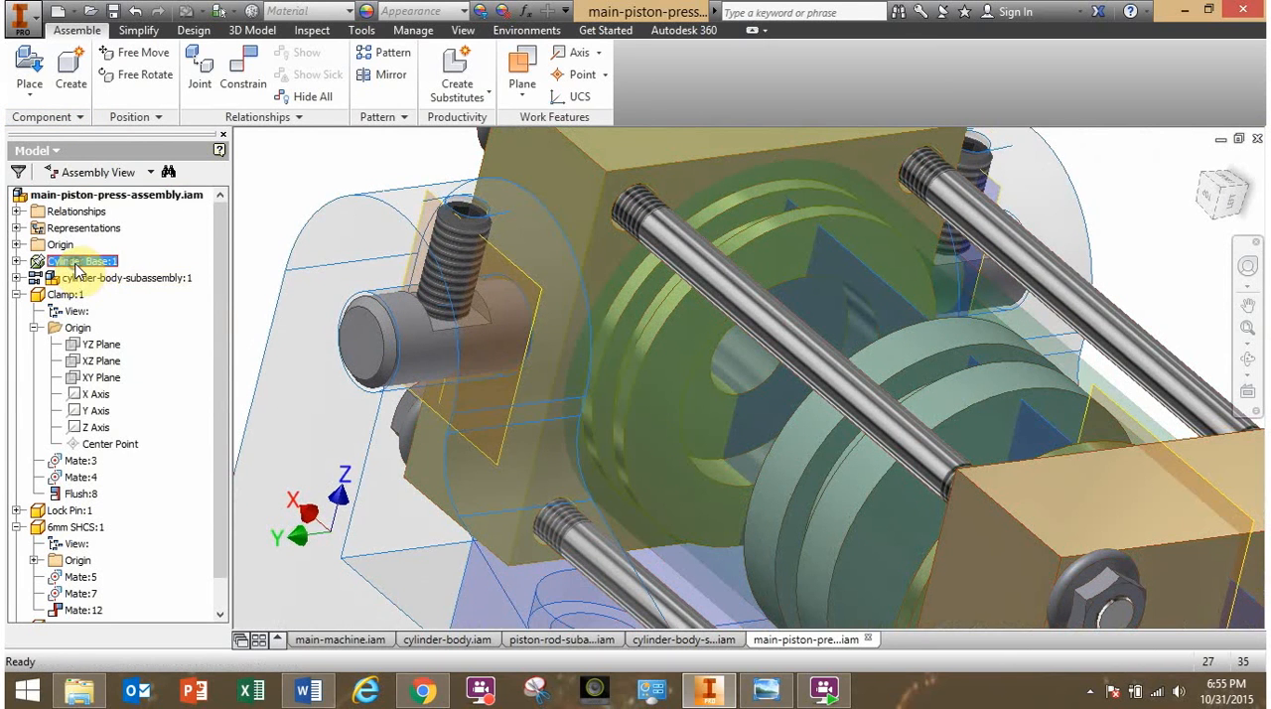
right_click(79, 268)
click(114, 526)
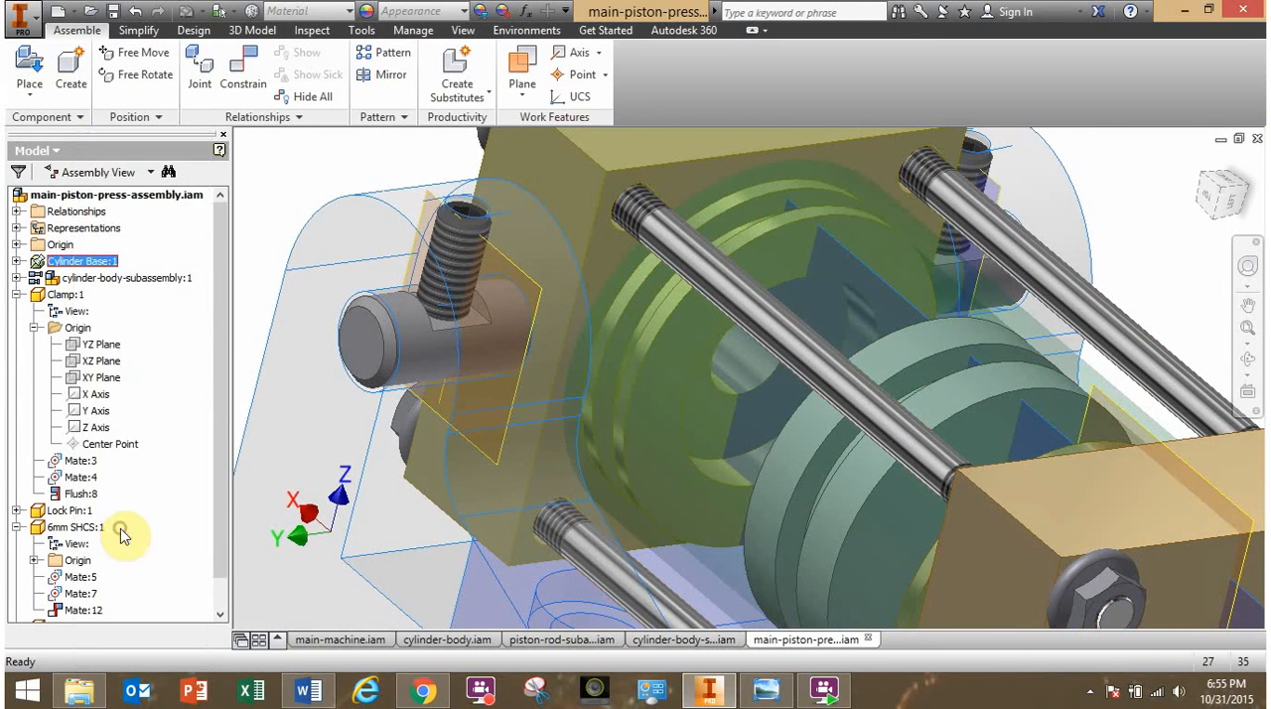
- Inspect the clamp end of the assembly and check the piston-press-main.png parts list in Windows Photo Viewer for the remaining parts, then return to Inventor
scroll(556, 447, up, 5)
shift+middle_drag(574, 447, 445, 390)
middle_drag(558, 477, 569, 353)
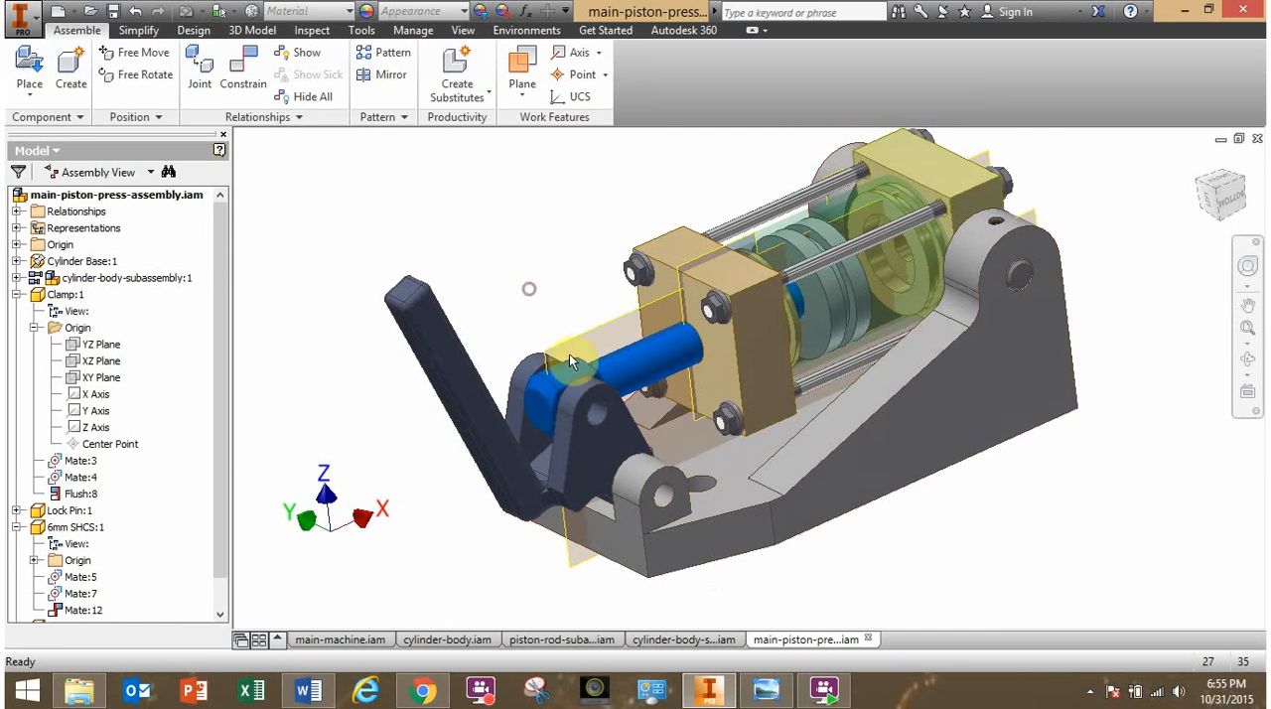
click(767, 696)
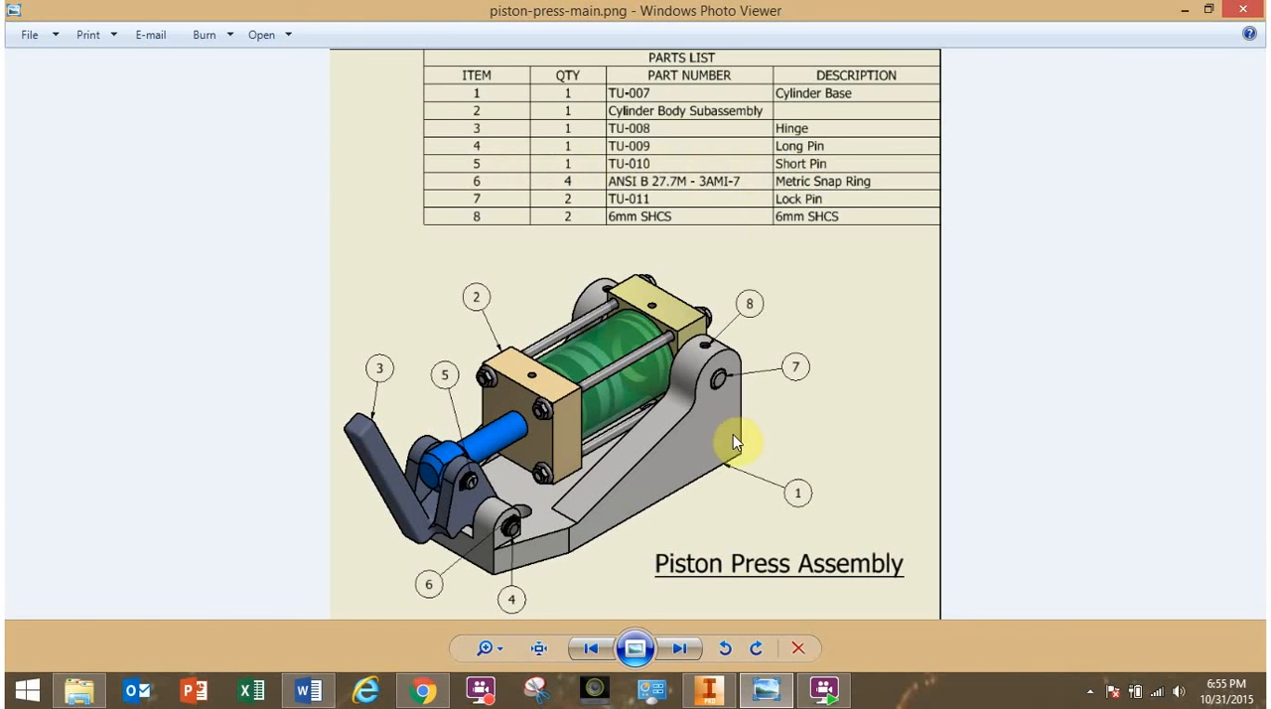
click(724, 698)
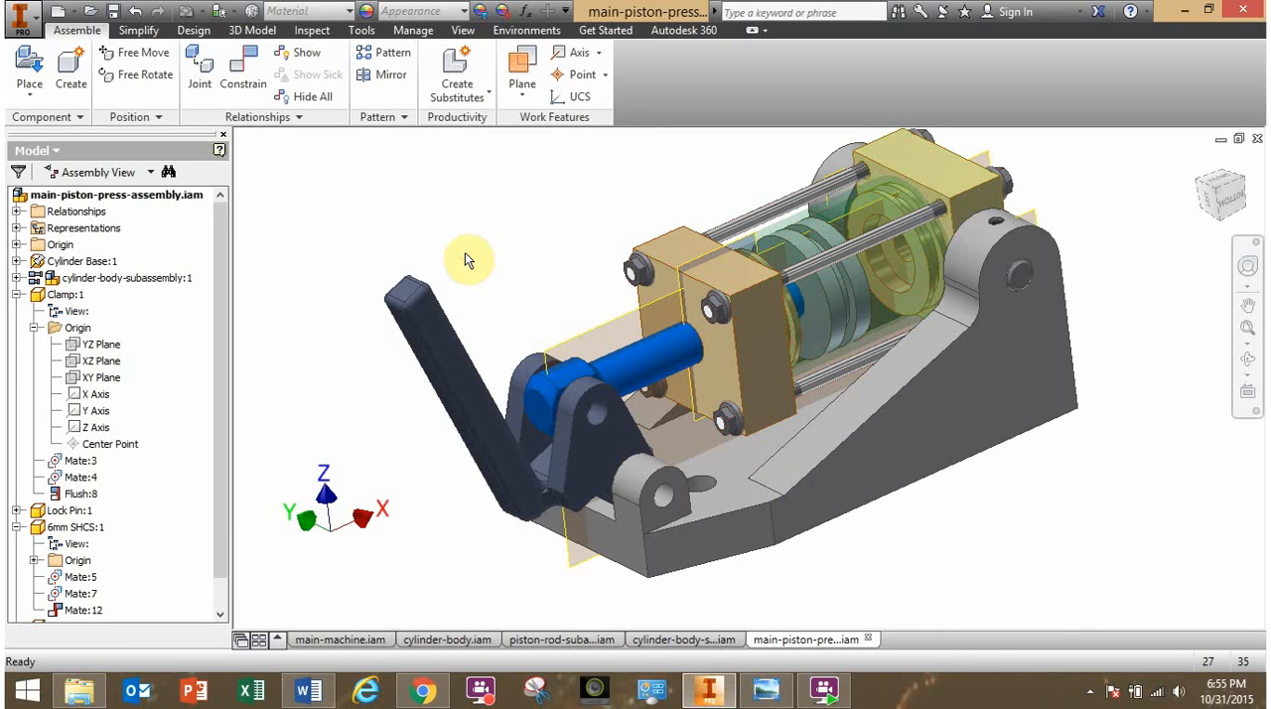
- Place one Short Shaft.ipt in open space above the clamp handle
click(30, 64)
drag(752, 227, 748, 354)
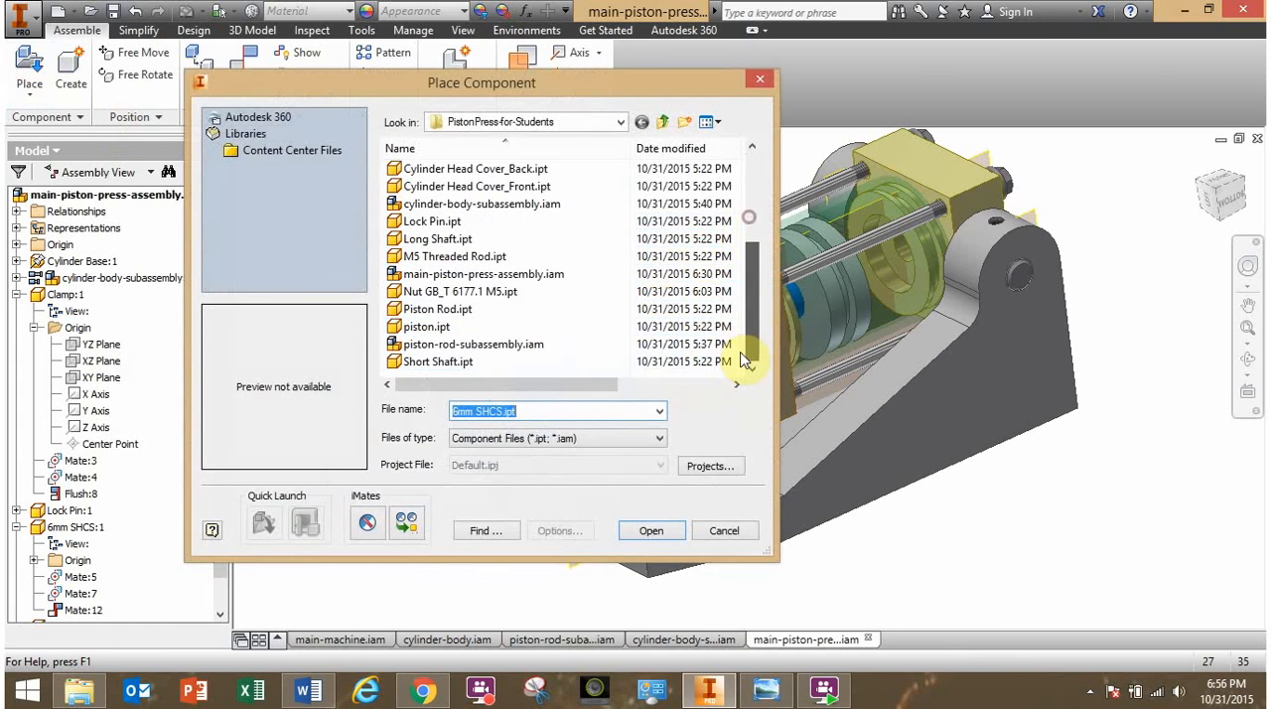
click(442, 362)
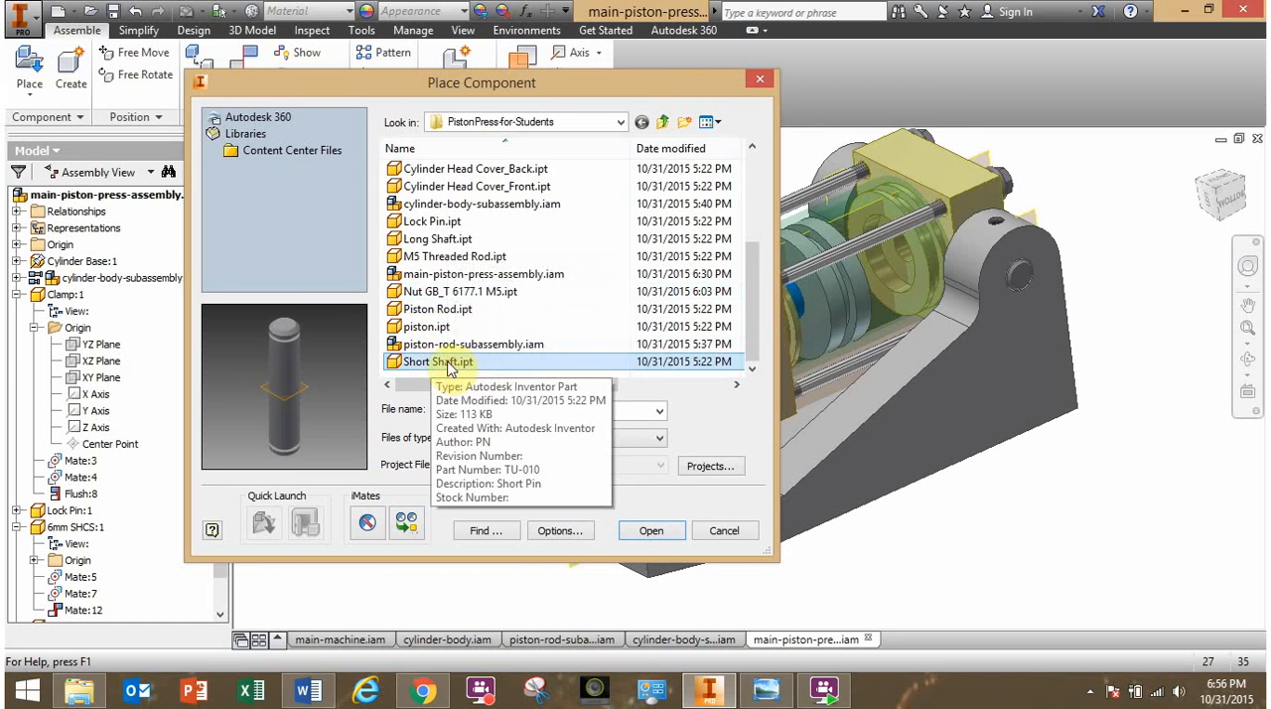
click(652, 535)
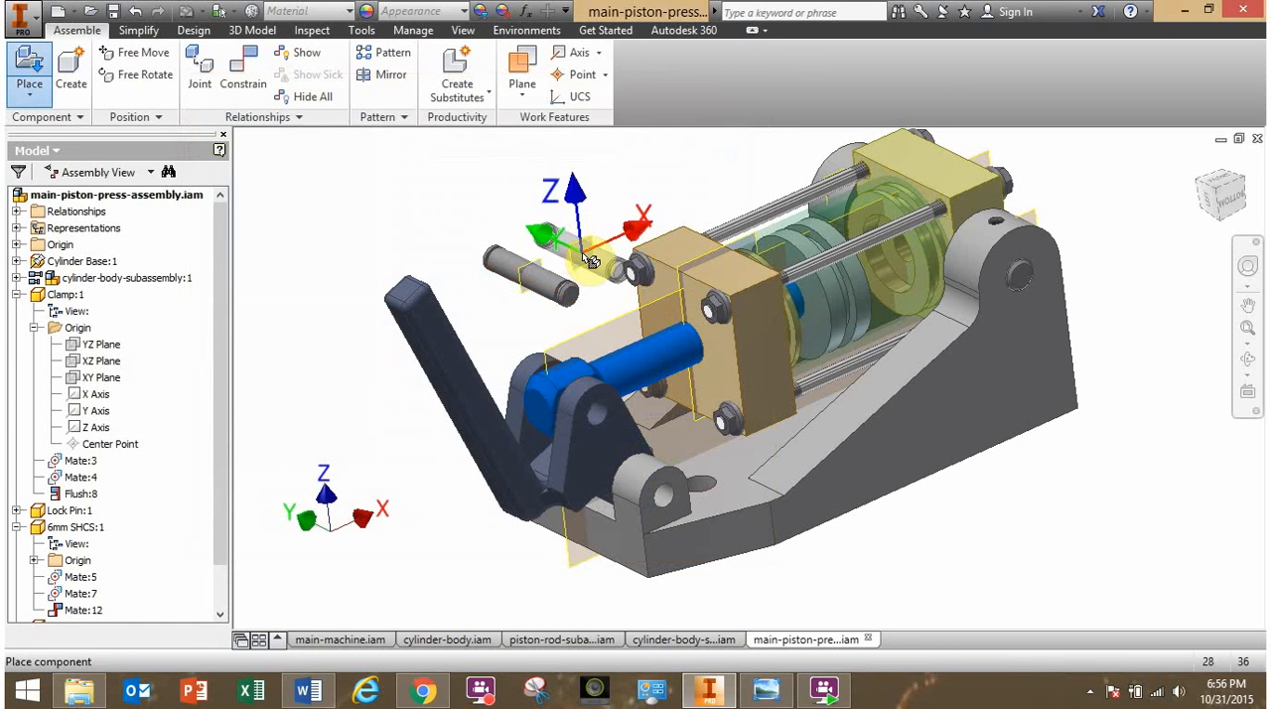
key(Escape)
- Mate the short shaft's axis with the axis of the clamp's upper hole at 0 mm offset
shift+middle_drag(526, 271, 540, 279)
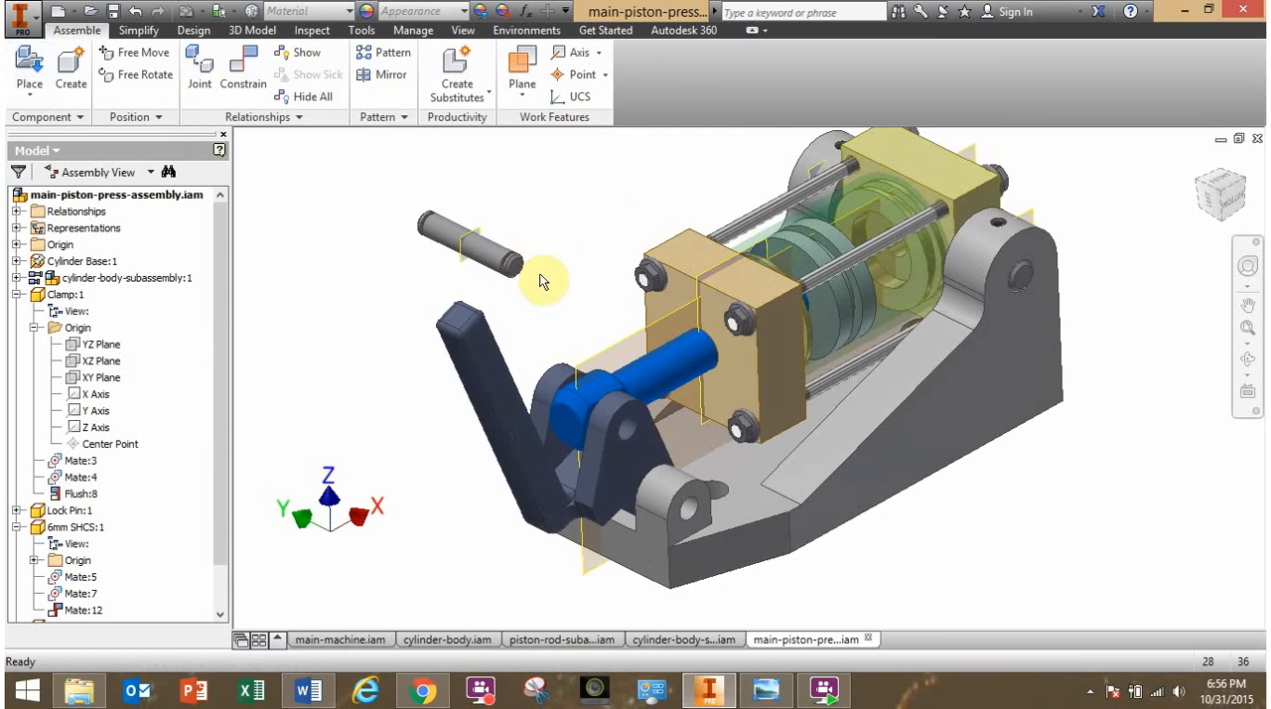
click(238, 80)
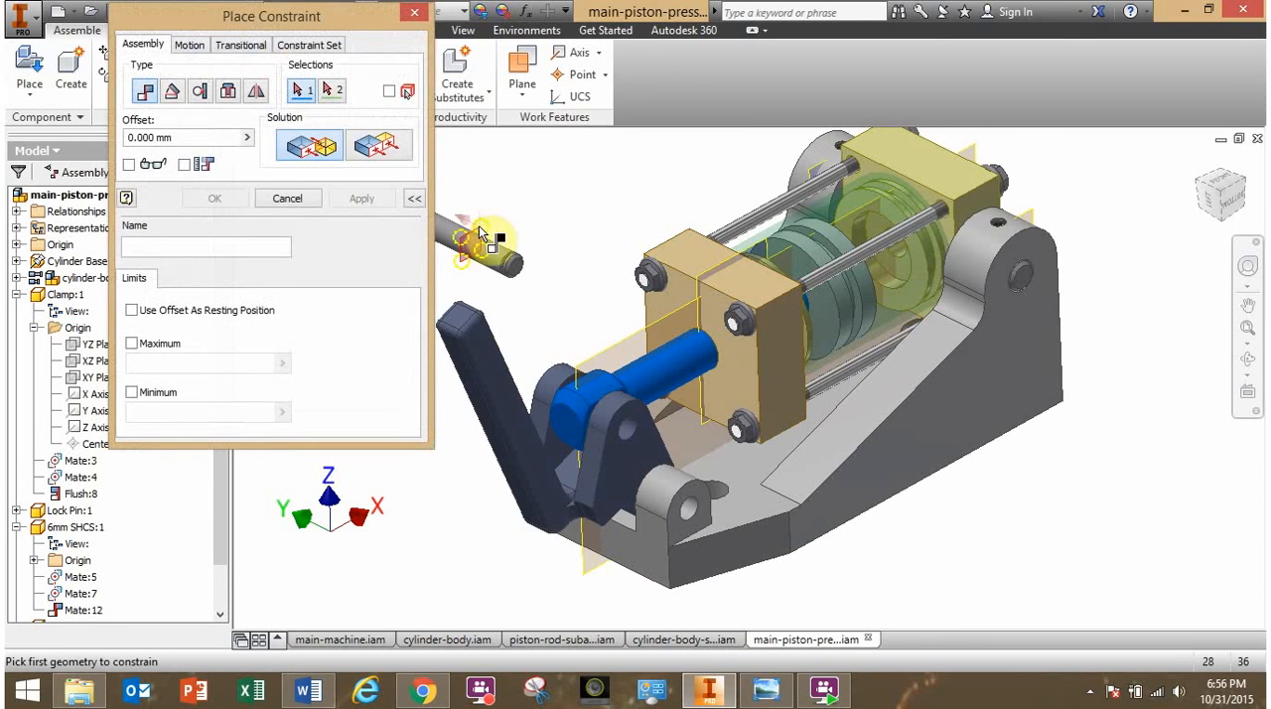
click(500, 261)
scroll(641, 396, up, 3)
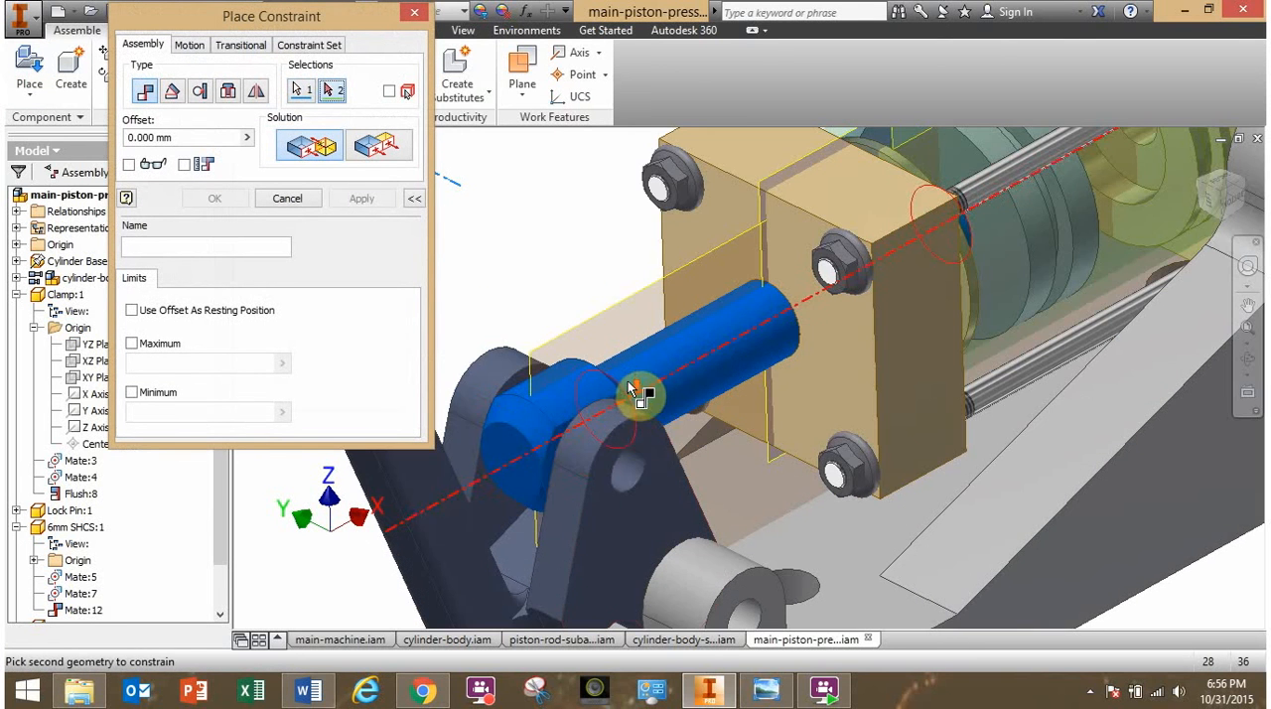
click(637, 477)
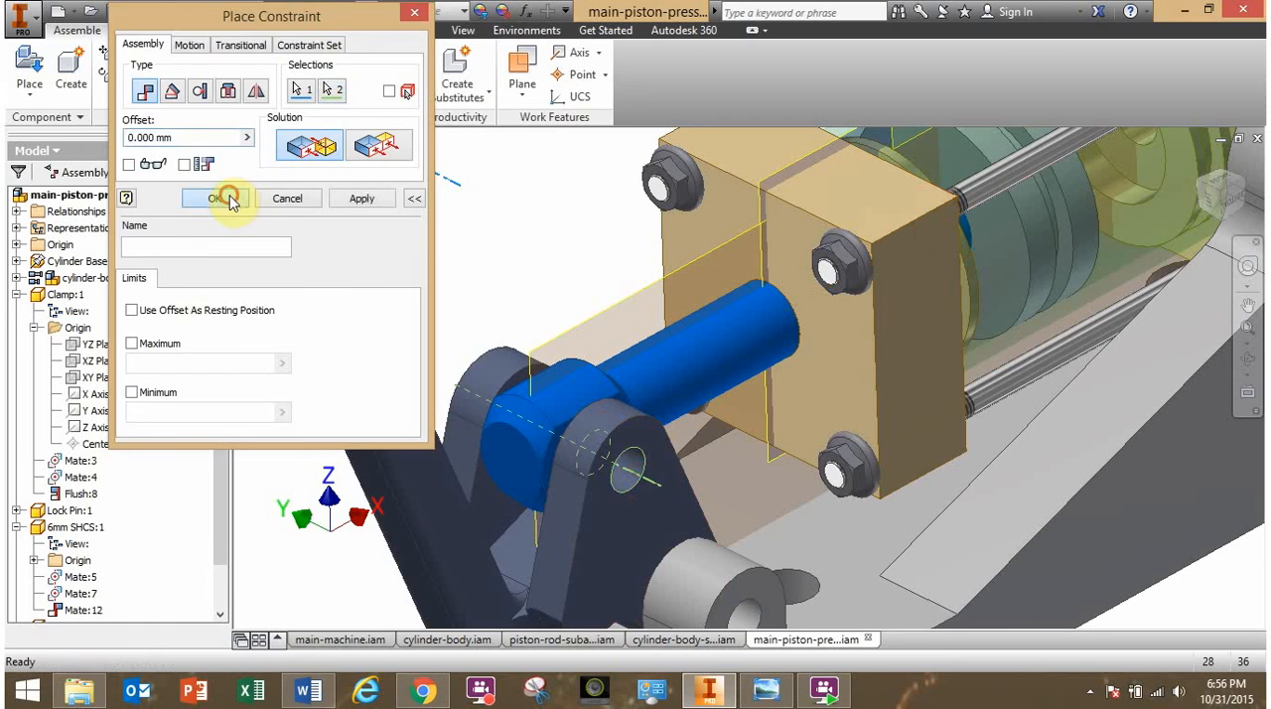
click(221, 198)
- Slide the short shaft back and forth through the clamp's upper hole to check its remaining freedom of movement
drag(645, 487, 698, 479)
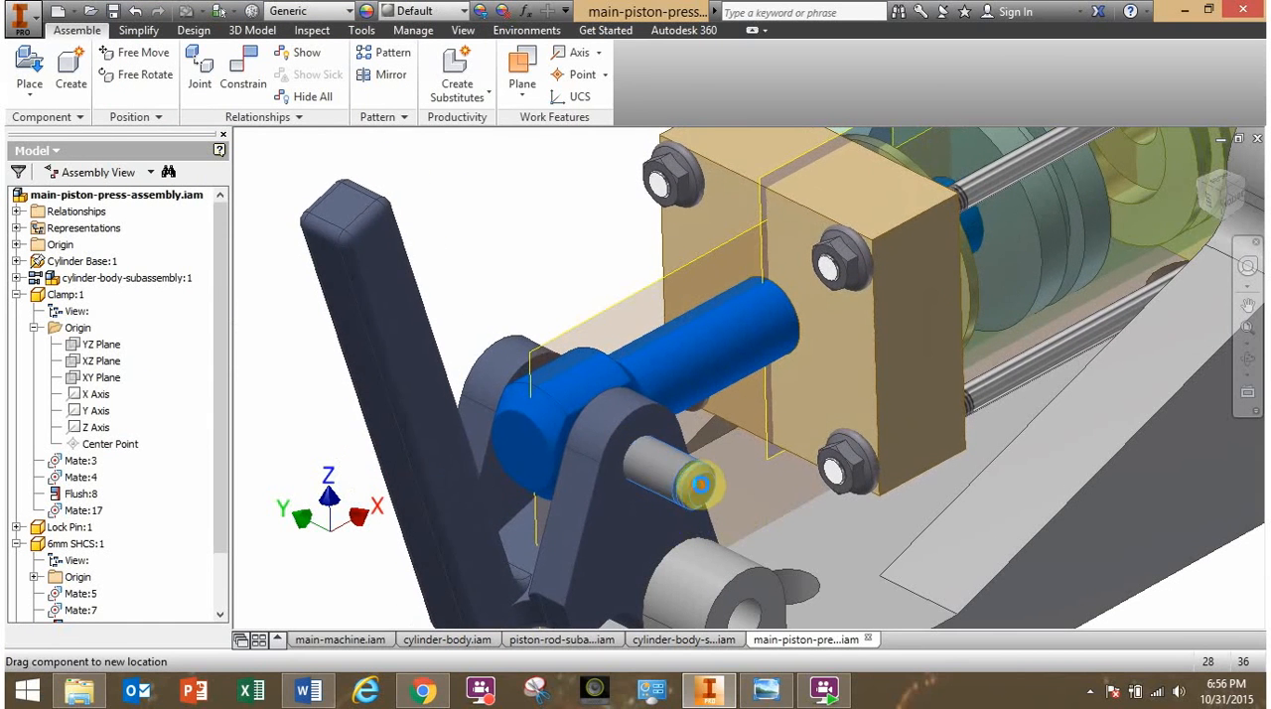
mouse_move(700, 489)
shift+middle_down()
mouse_move(712, 488)
mouse_move(700, 499)
shift+middle_up()
scroll(699, 498, up, 5)
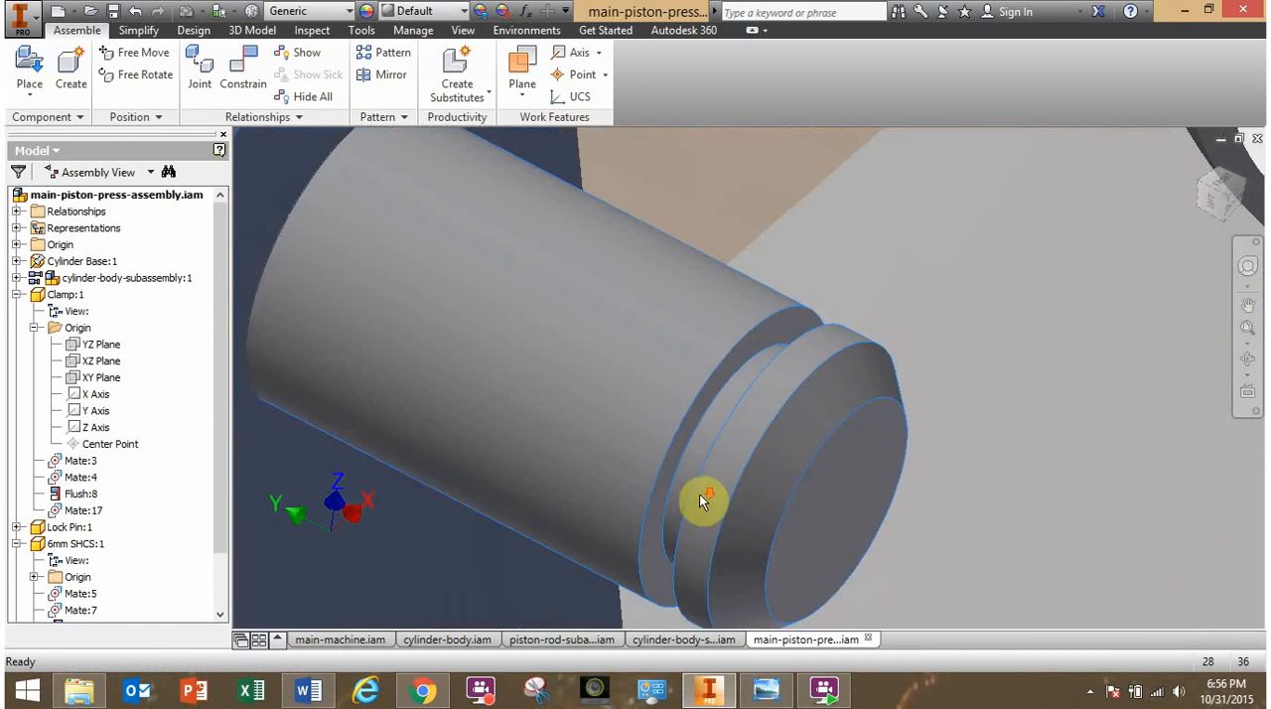
shift+middle_drag(717, 447, 684, 431)
scroll(693, 455, down, 5)
drag(684, 431, 469, 346)
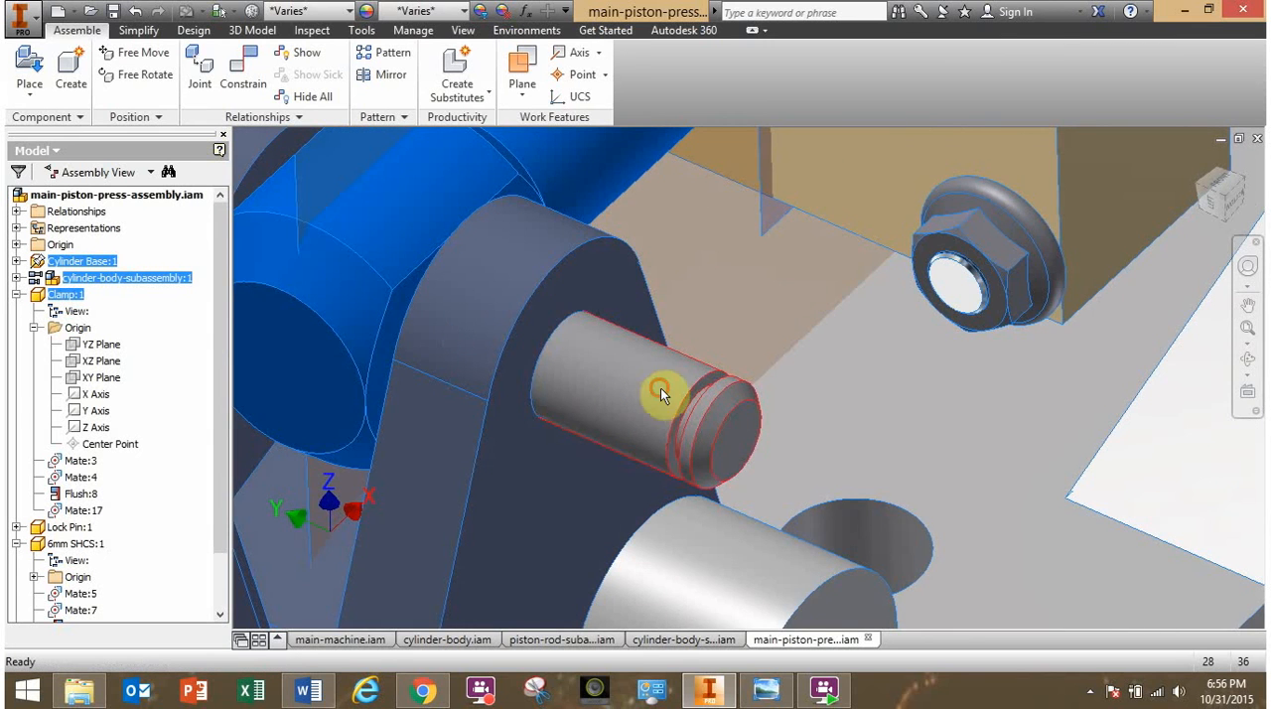
scroll(664, 404, up, 3)
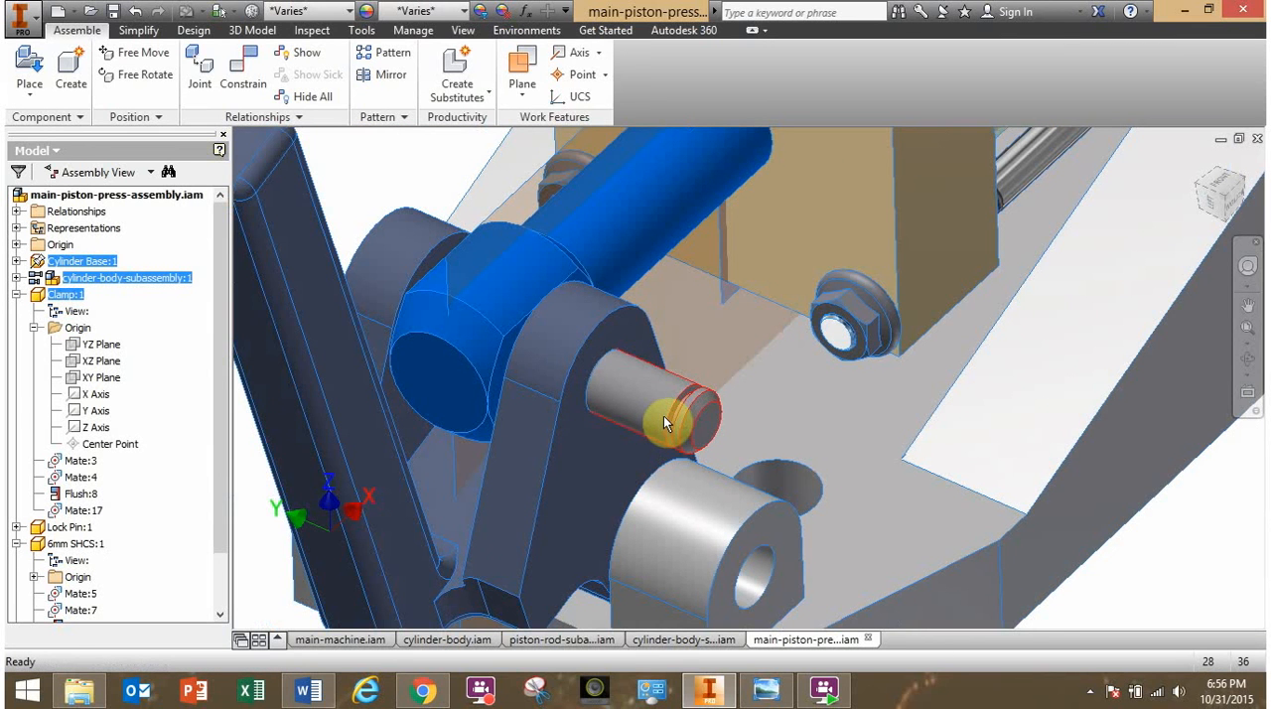
drag(663, 416, 570, 380)
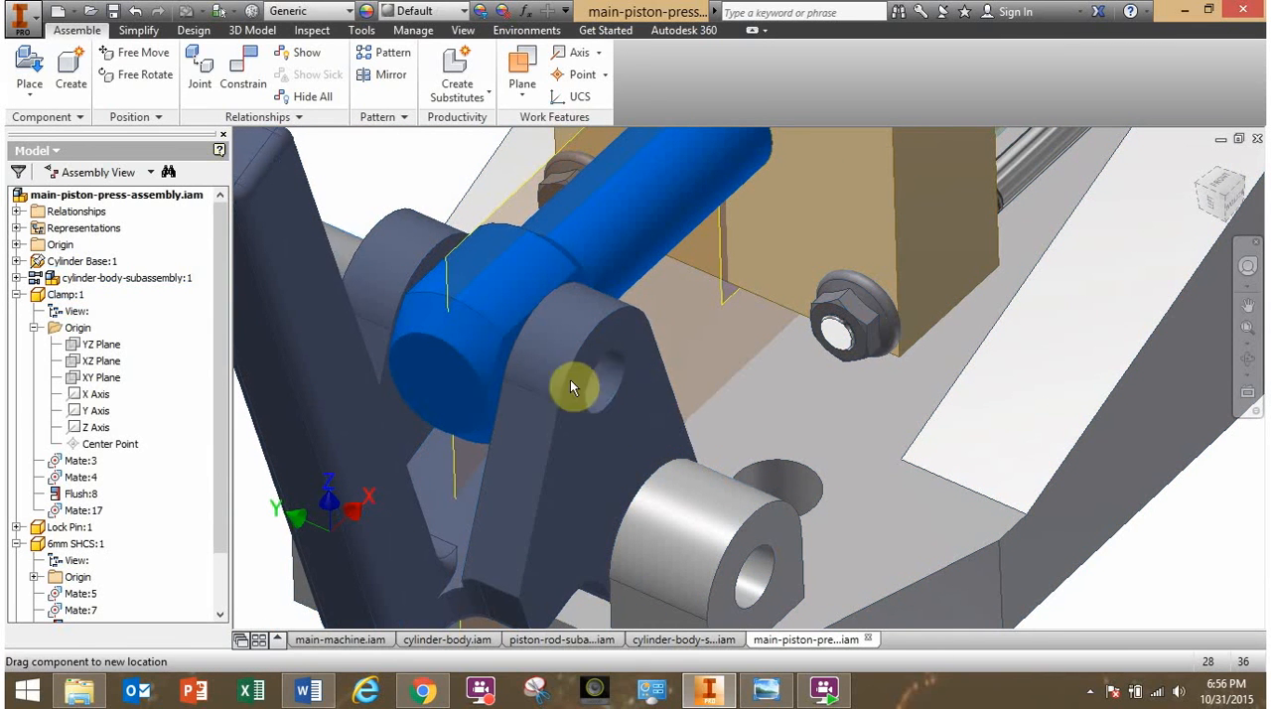
drag(661, 411, 794, 496)
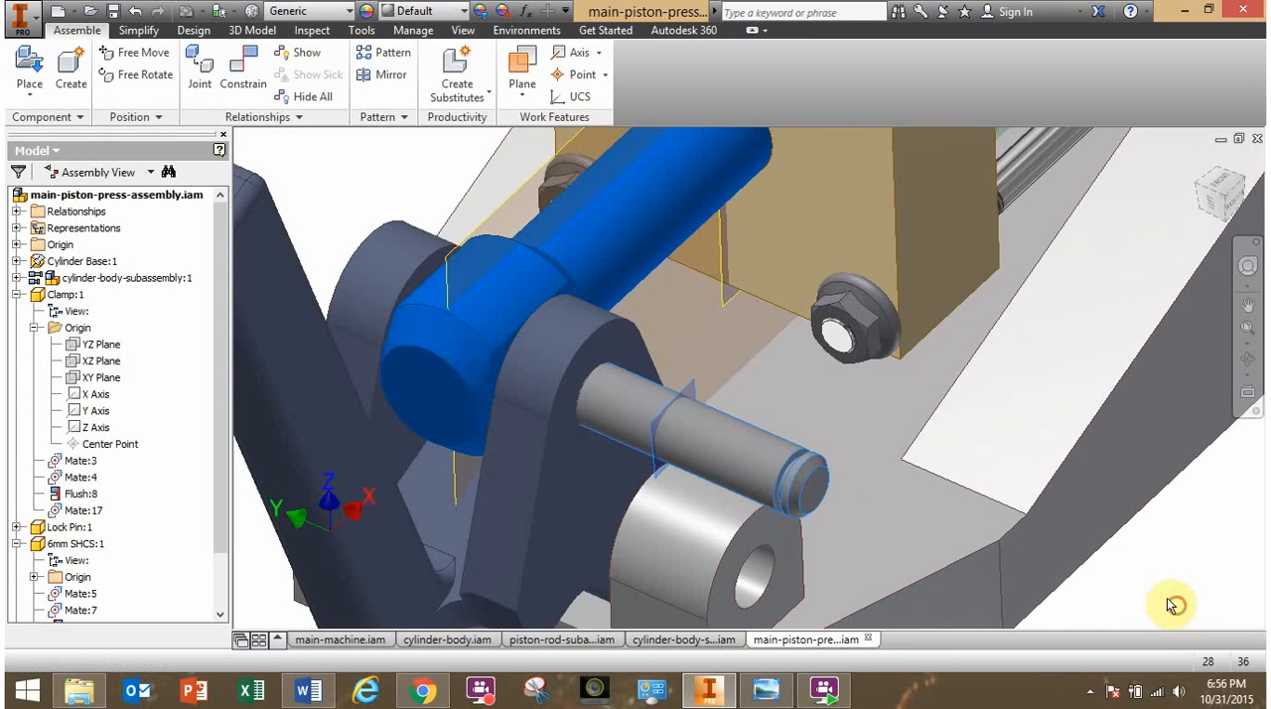
drag(712, 450, 555, 391)
mouse_move(556, 391)
shift+middle_down()
mouse_move(596, 407)
mouse_move(547, 397)
shift+middle_up()
- Pull the short shaft out of the clamp and mate its middle work plane with the press's vertical center plane at 0 mm offset
drag(608, 421, 882, 481)
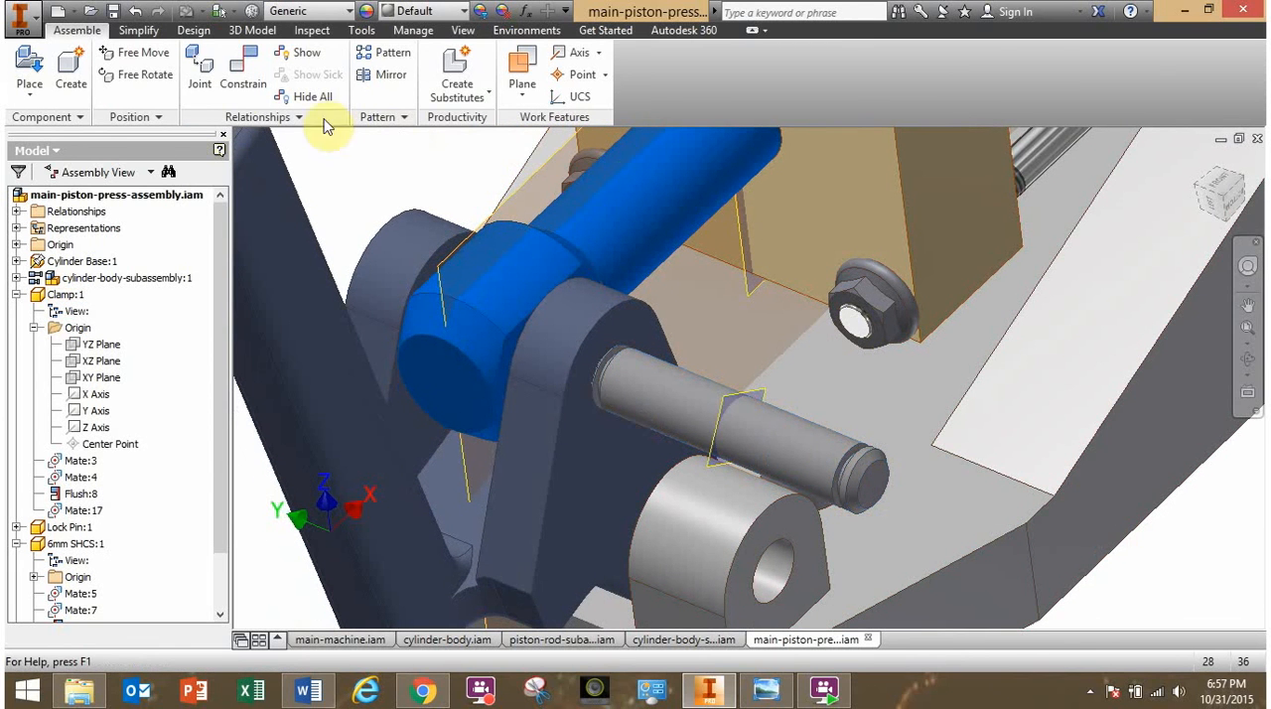
click(242, 67)
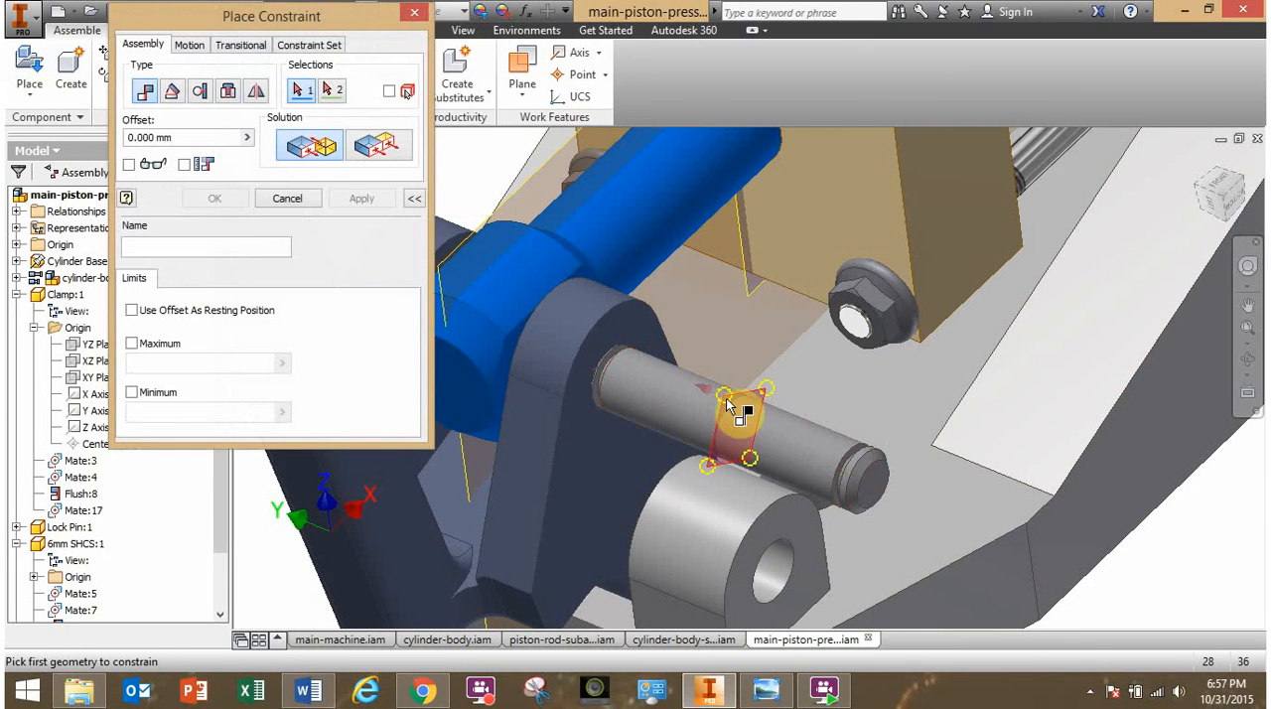
middle_drag(674, 448, 910, 331)
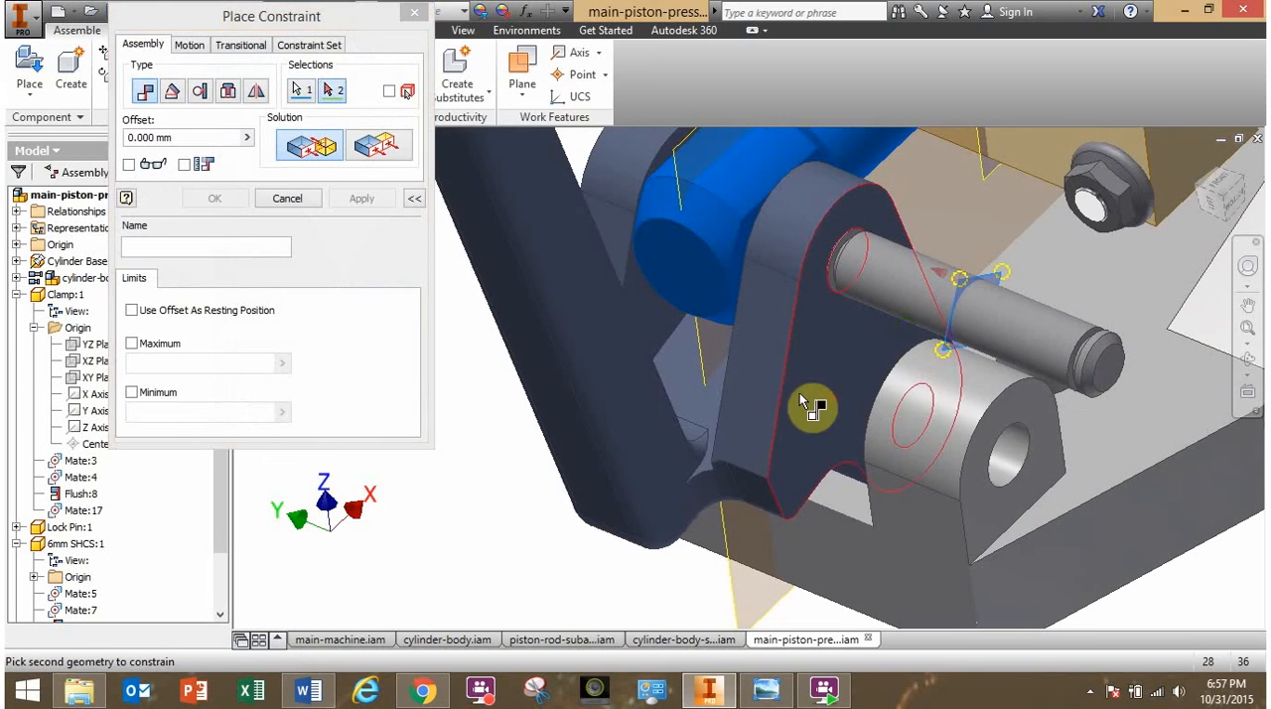
click(701, 349)
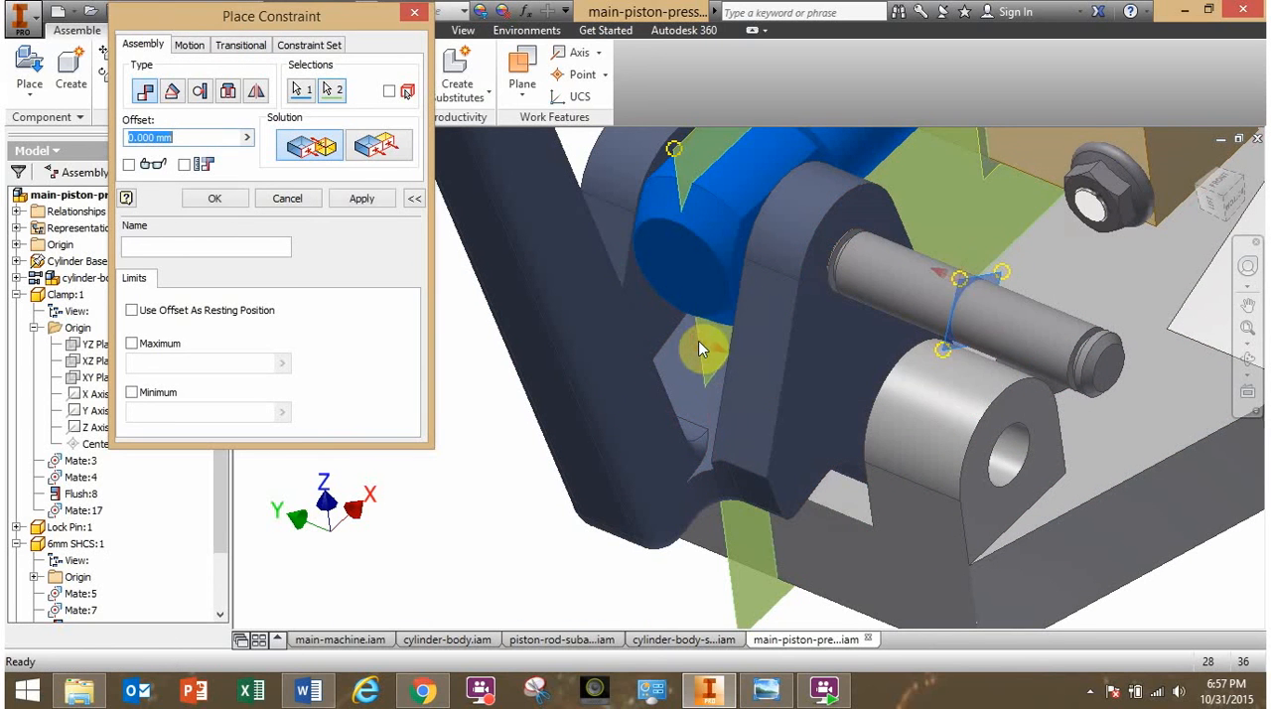
click(218, 198)
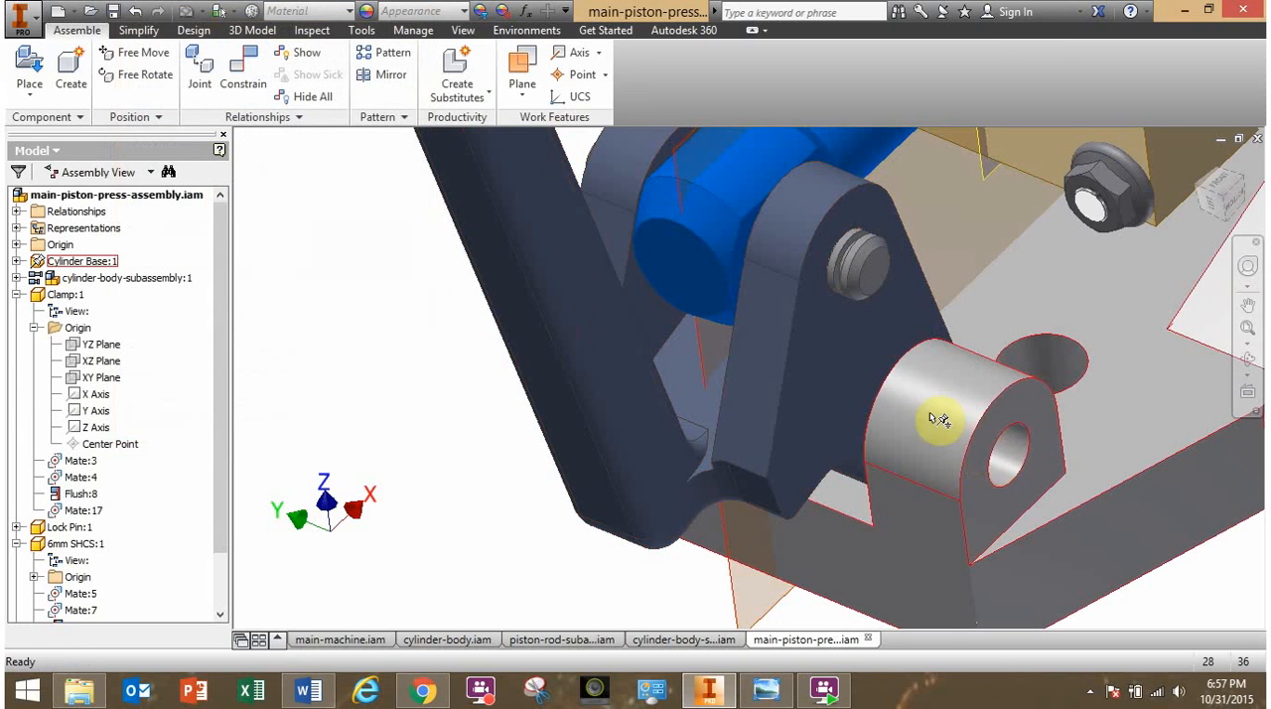
- Check the piston-press-main.png parts list in Windows Photo Viewer, return to Inventor and place one Long Shaft.ipt in open space beside the clamp handle
shift+middle_drag(449, 384, 438, 385)
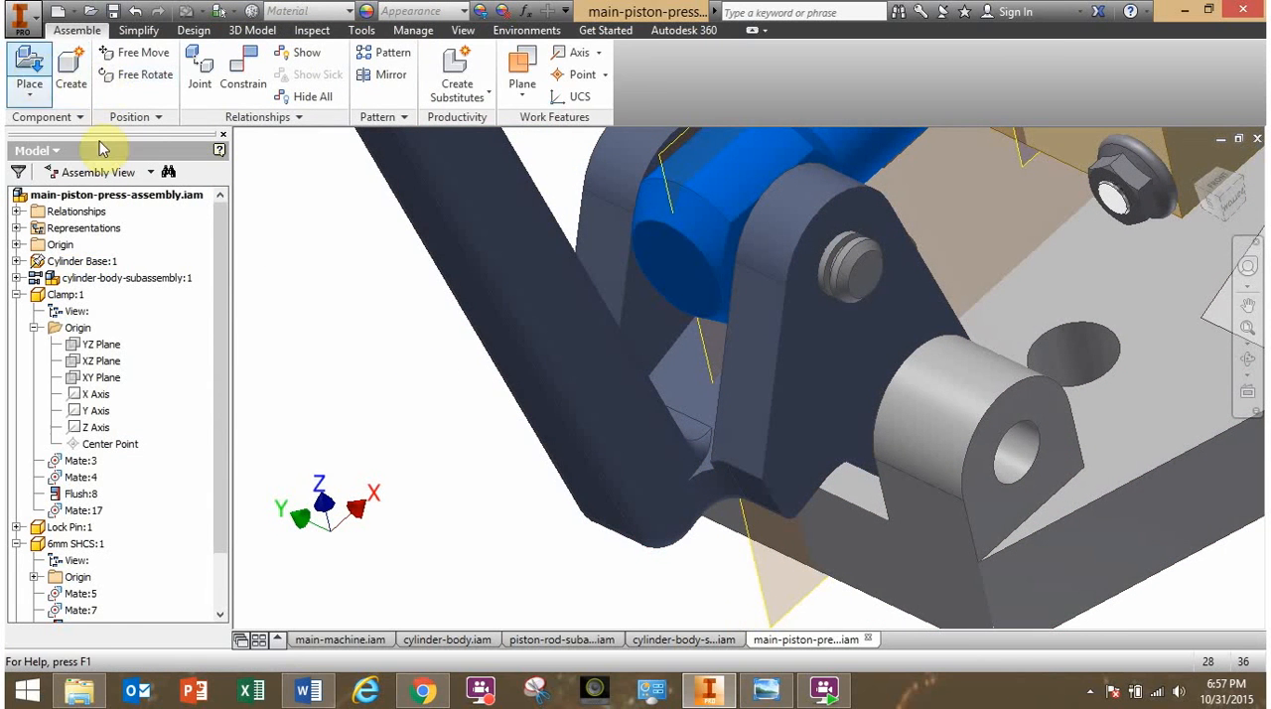
click(772, 697)
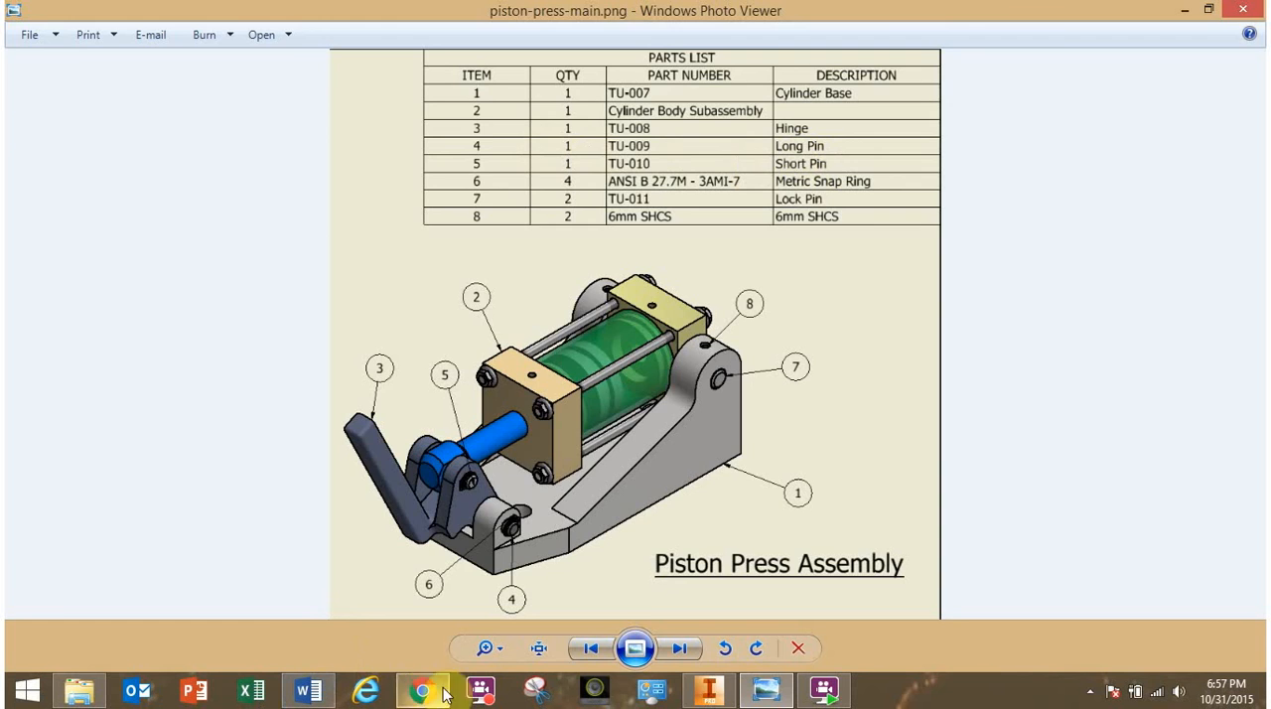
click(707, 689)
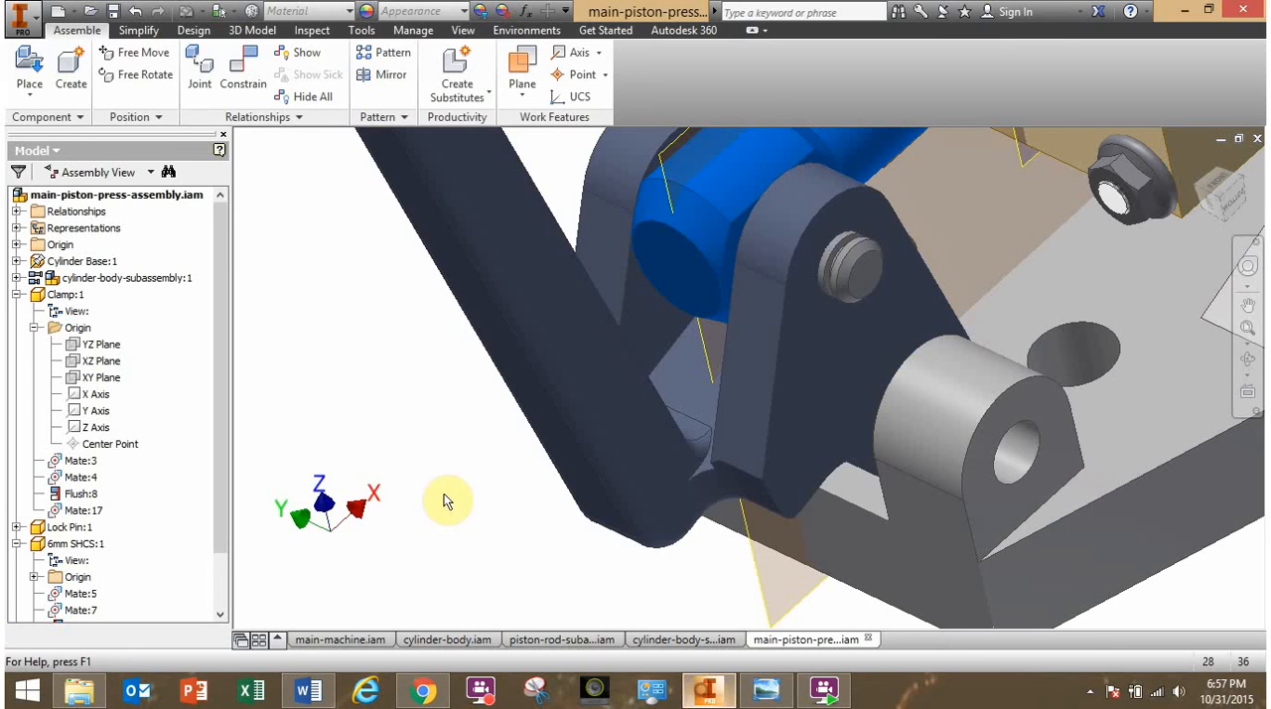
click(45, 69)
drag(755, 241, 755, 296)
click(470, 277)
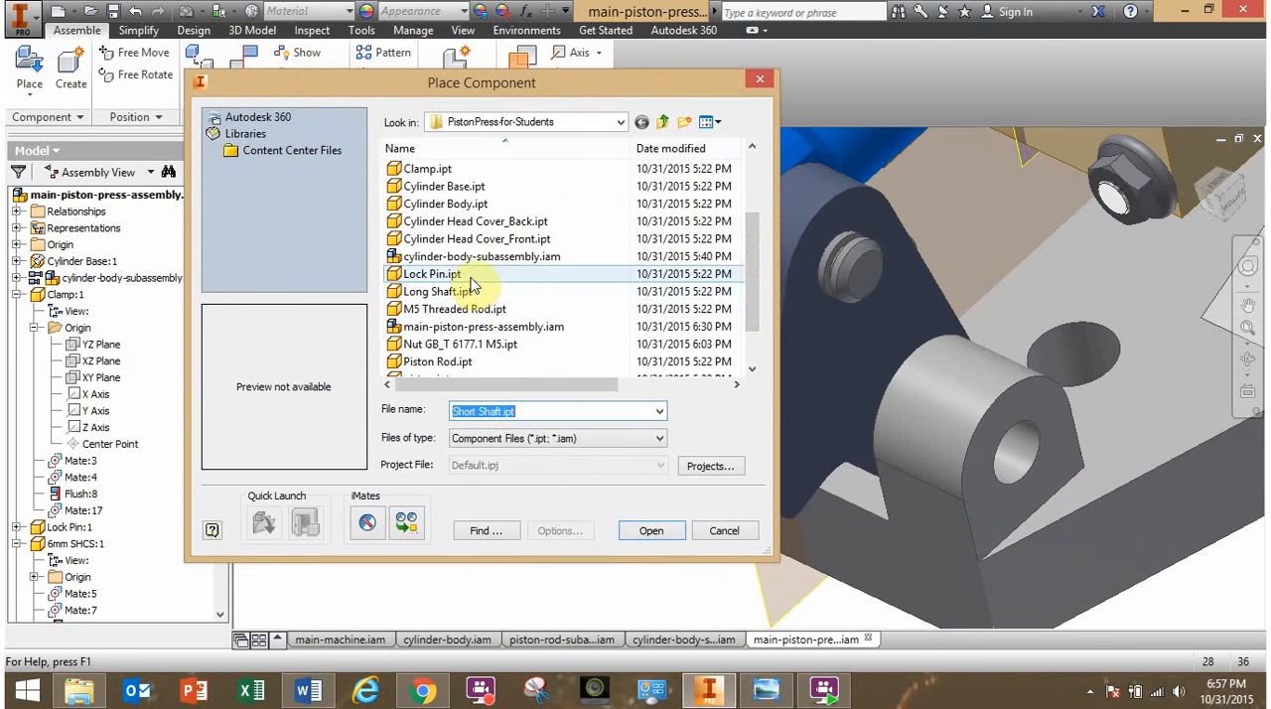
click(469, 292)
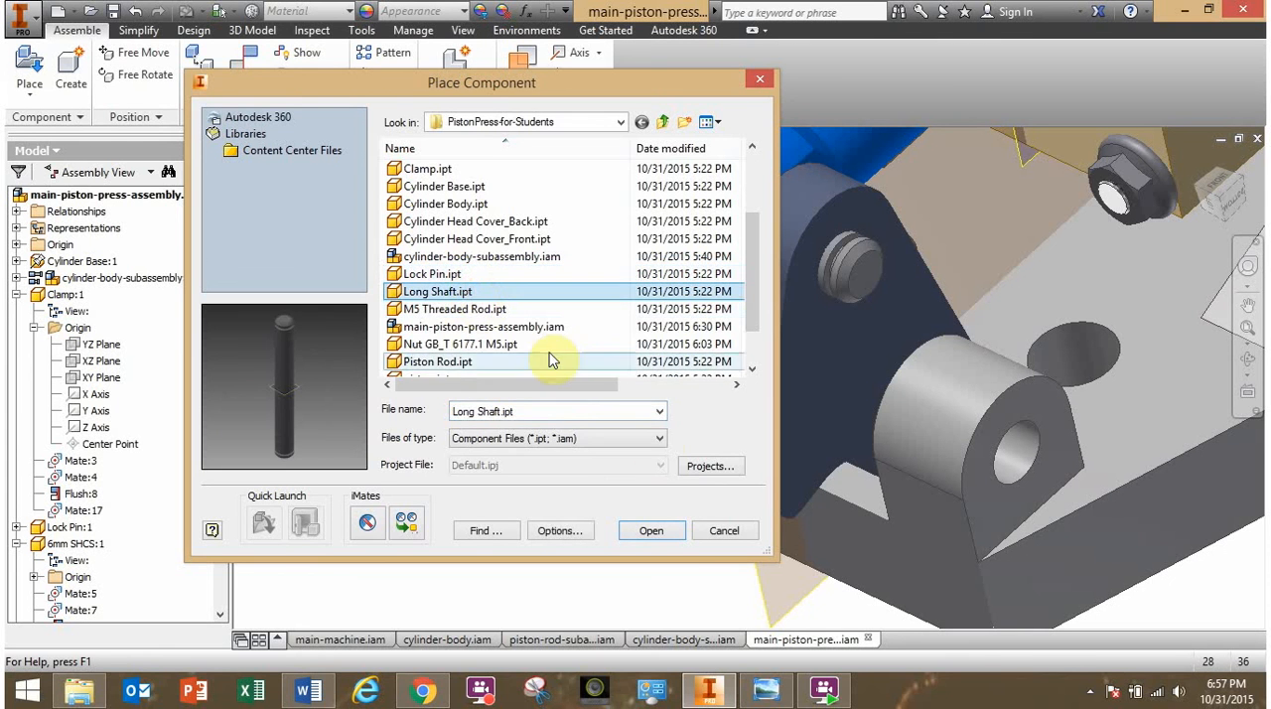
click(653, 533)
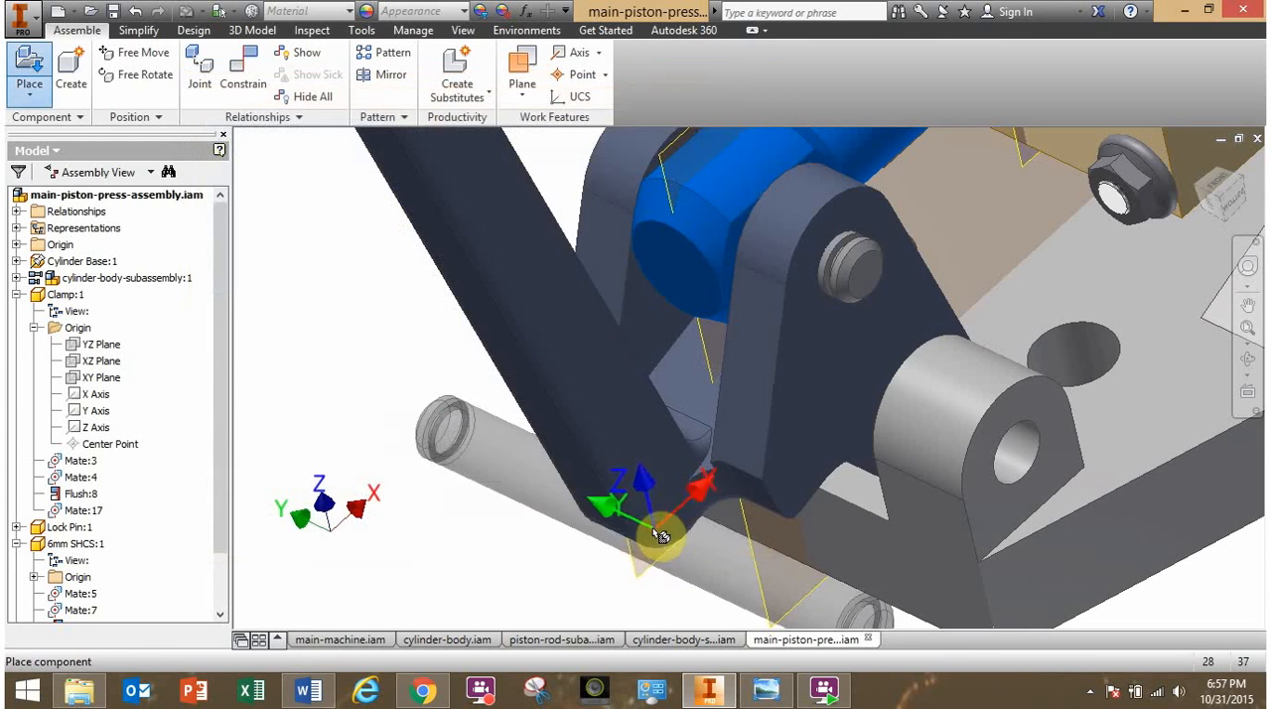
click(515, 529)
scroll(417, 414, down, 3)
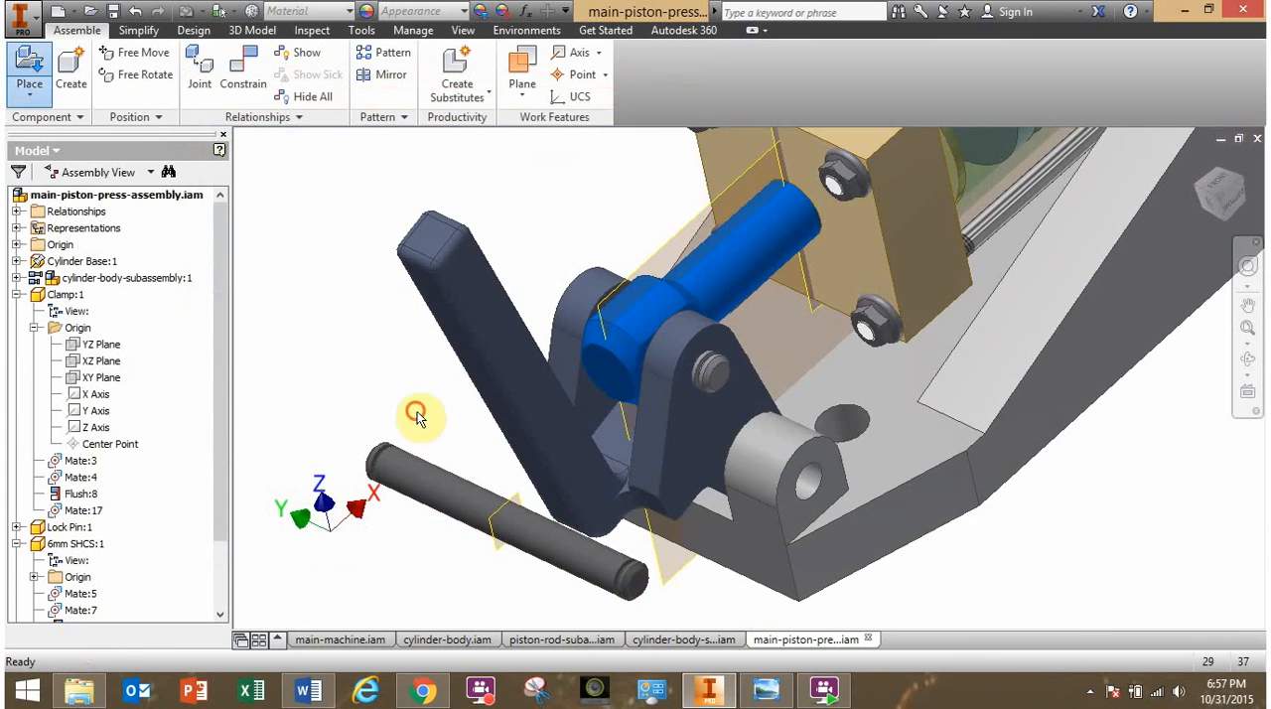
- Mate the long shaft's axis with the axis of the hole in the cylinder base's front lug at 0 mm offset
click(244, 76)
click(565, 548)
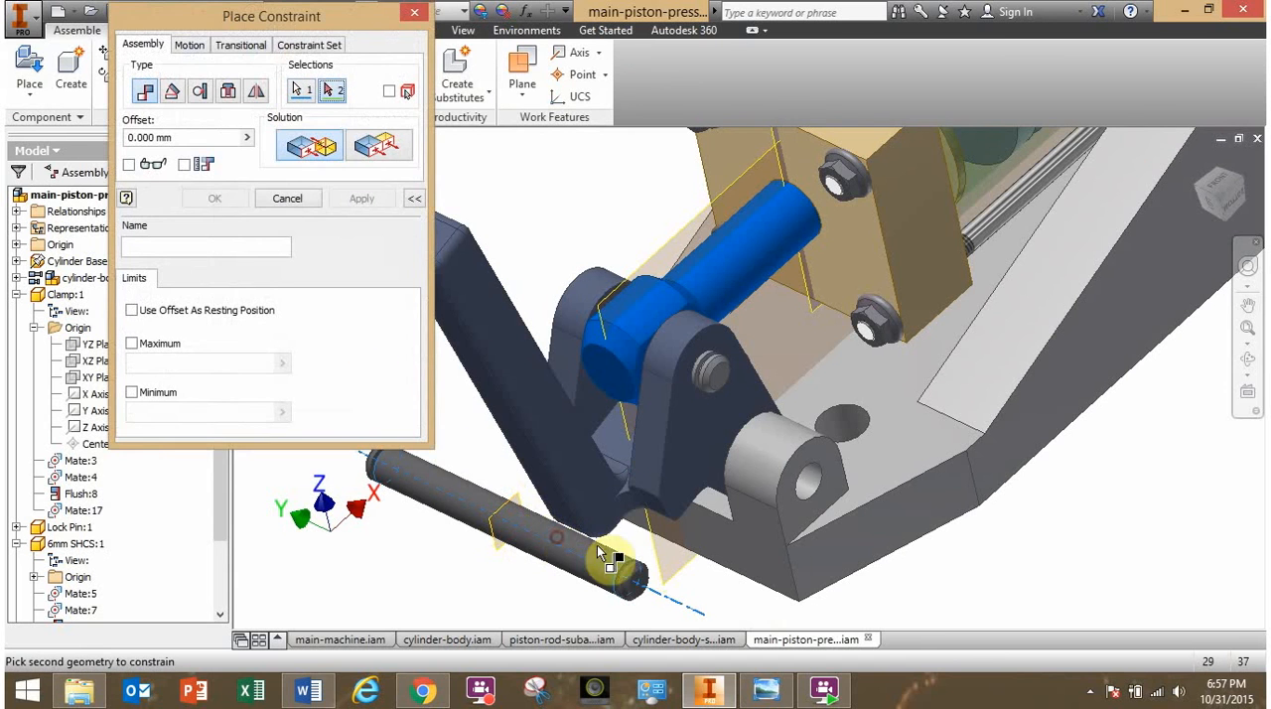
click(815, 493)
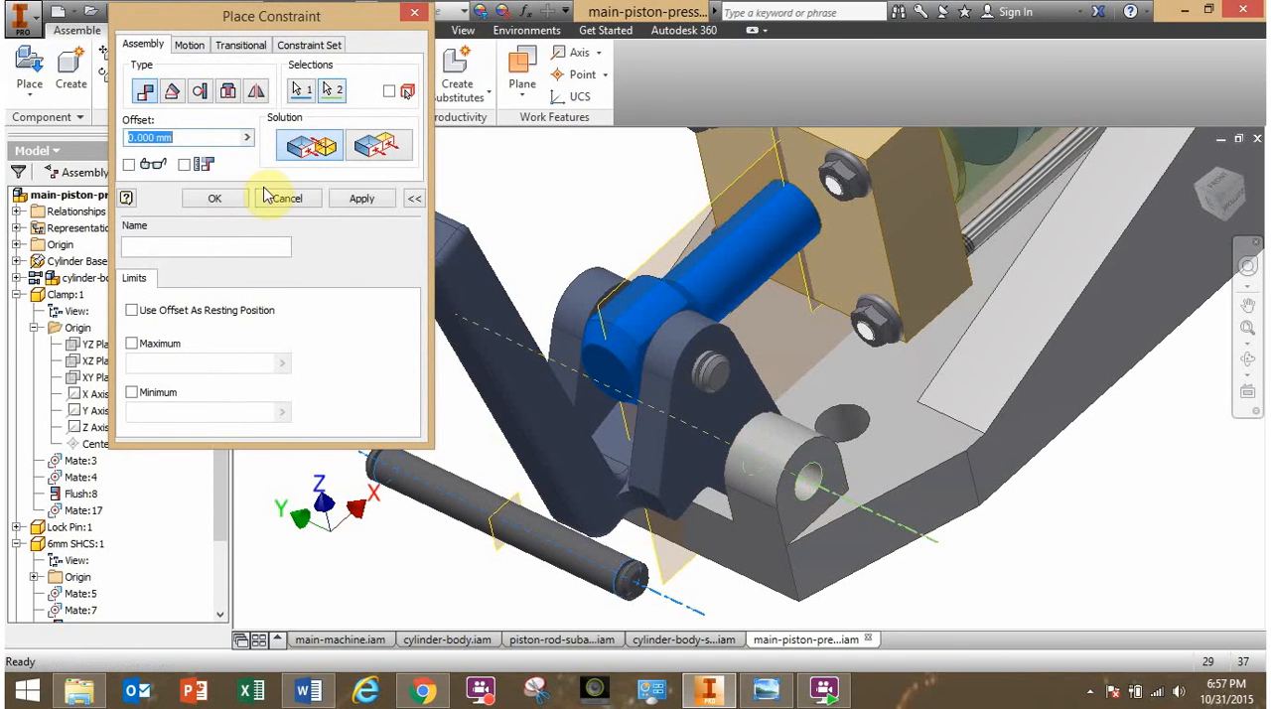
click(221, 203)
- Pull the long shaft clear of the base and mate its middle work plane with the press's vertical center plane at 0 mm offset
drag(874, 555, 1182, 599)
middle_drag(1124, 539, 964, 475)
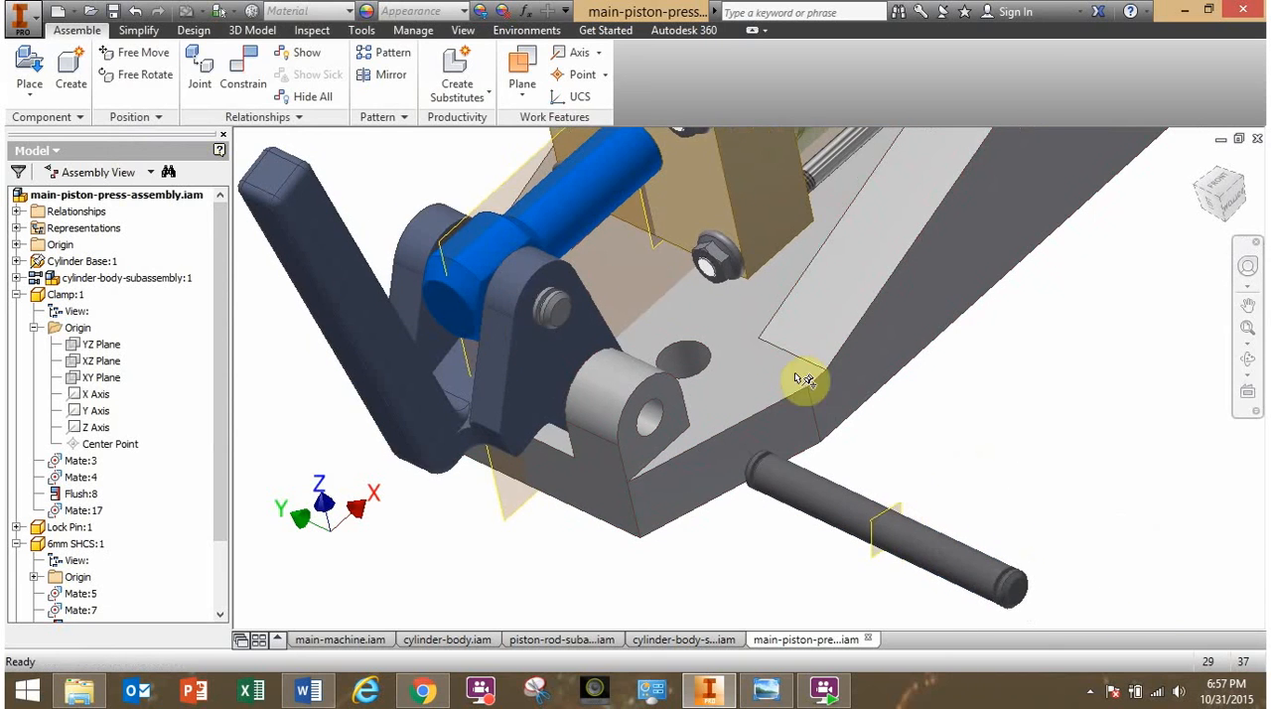
click(244, 74)
scroll(894, 557, up, 5)
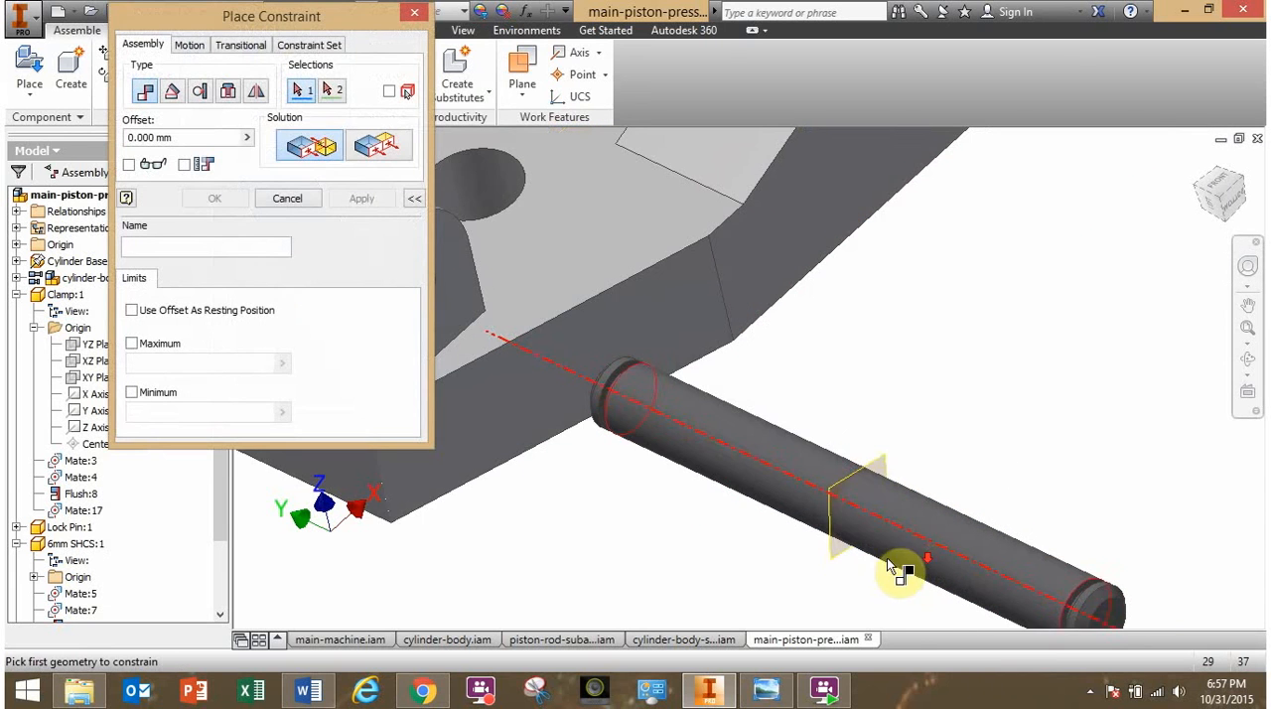
scroll(824, 547, down, 5)
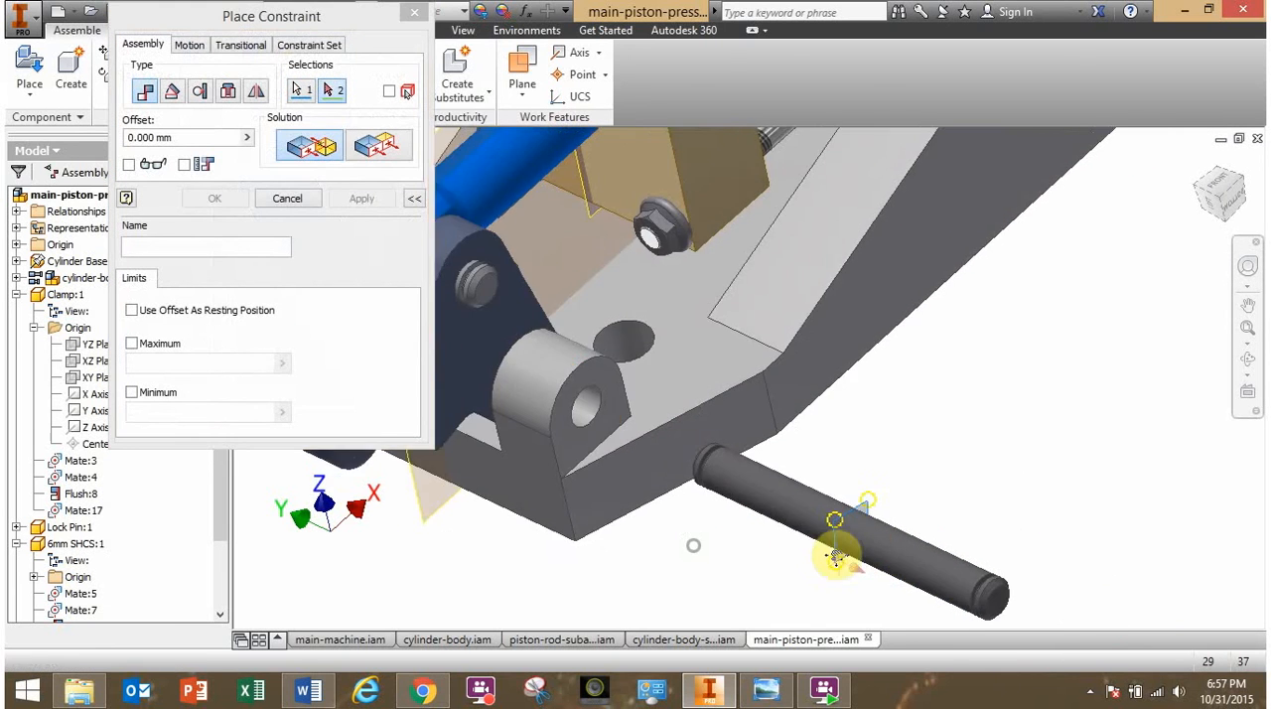
scroll(1079, 546, up, 3)
click(790, 503)
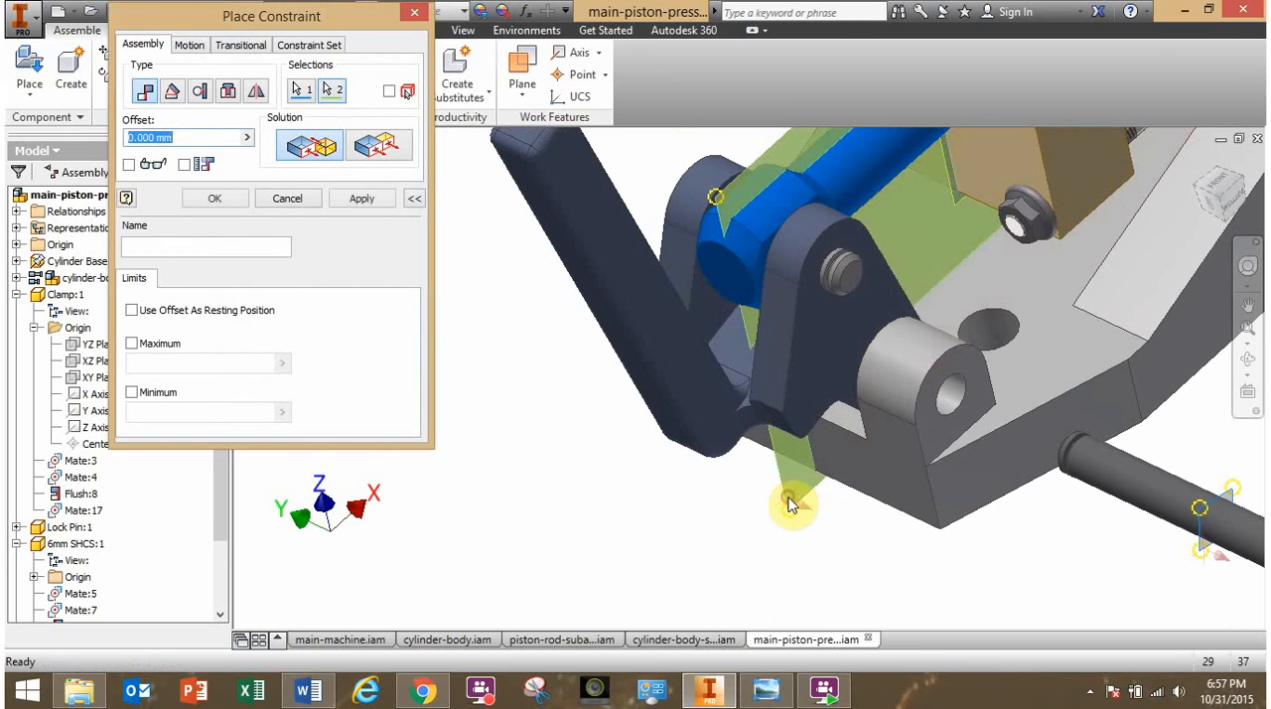
click(215, 200)
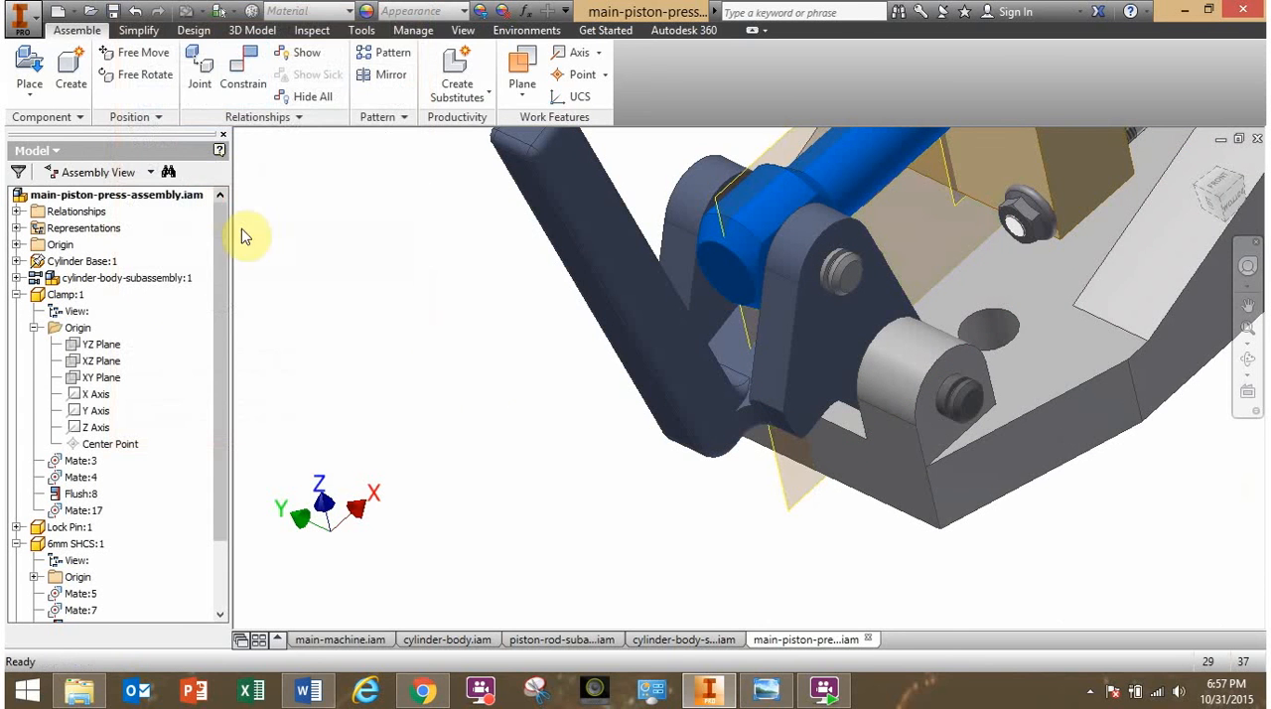
- Examine the grooved shaft ends, check the piston-press-main.png parts list in Windows Photo Viewer, and return to Inventor
mouse_move(617, 580)
shift+middle_down()
mouse_move(761, 562)
mouse_move(641, 536)
mouse_move(693, 582)
mouse_move(627, 568)
mouse_move(675, 539)
mouse_move(632, 541)
mouse_move(735, 548)
mouse_move(613, 559)
mouse_move(625, 585)
shift+middle_up()
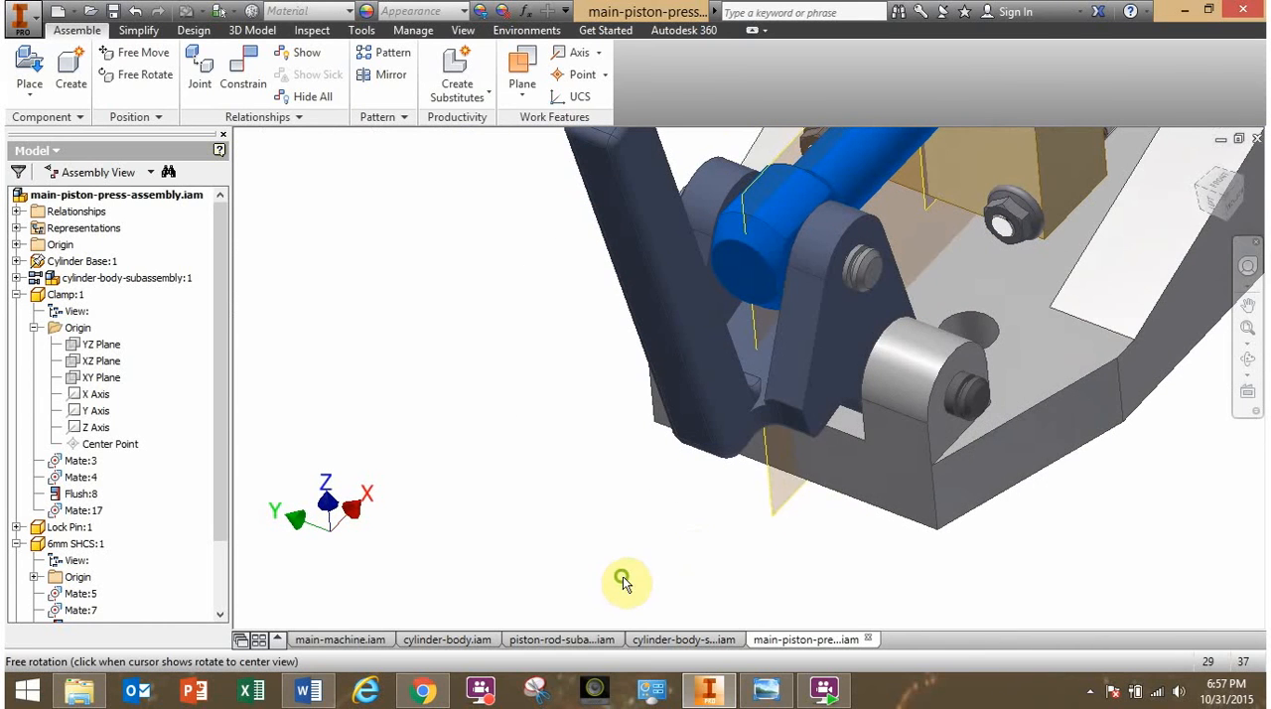
scroll(856, 284, up, 4)
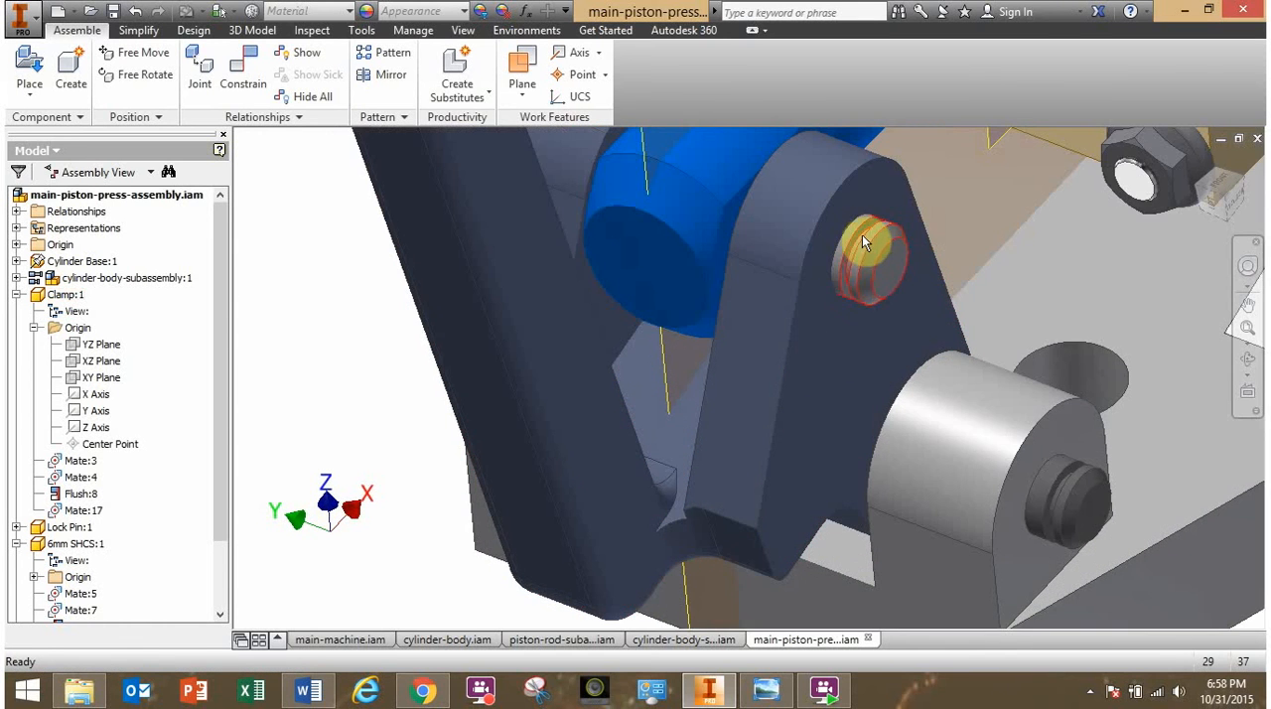
scroll(838, 443, down, 3)
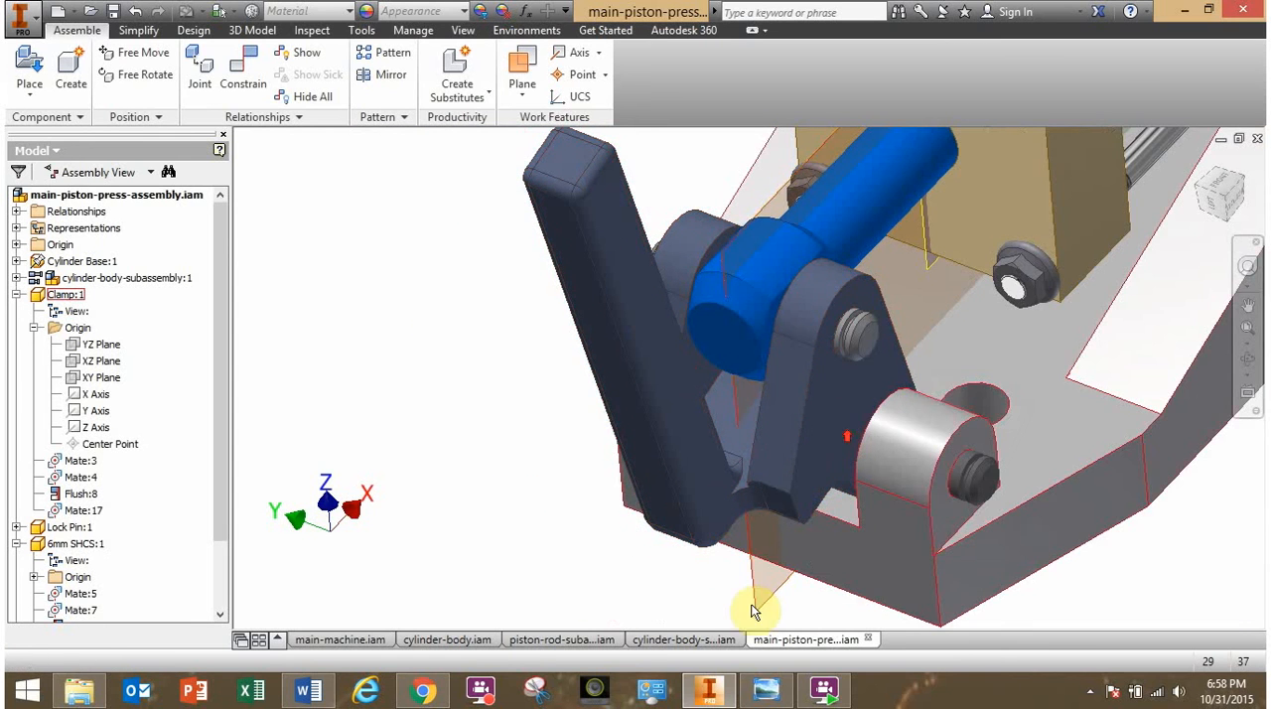
click(775, 696)
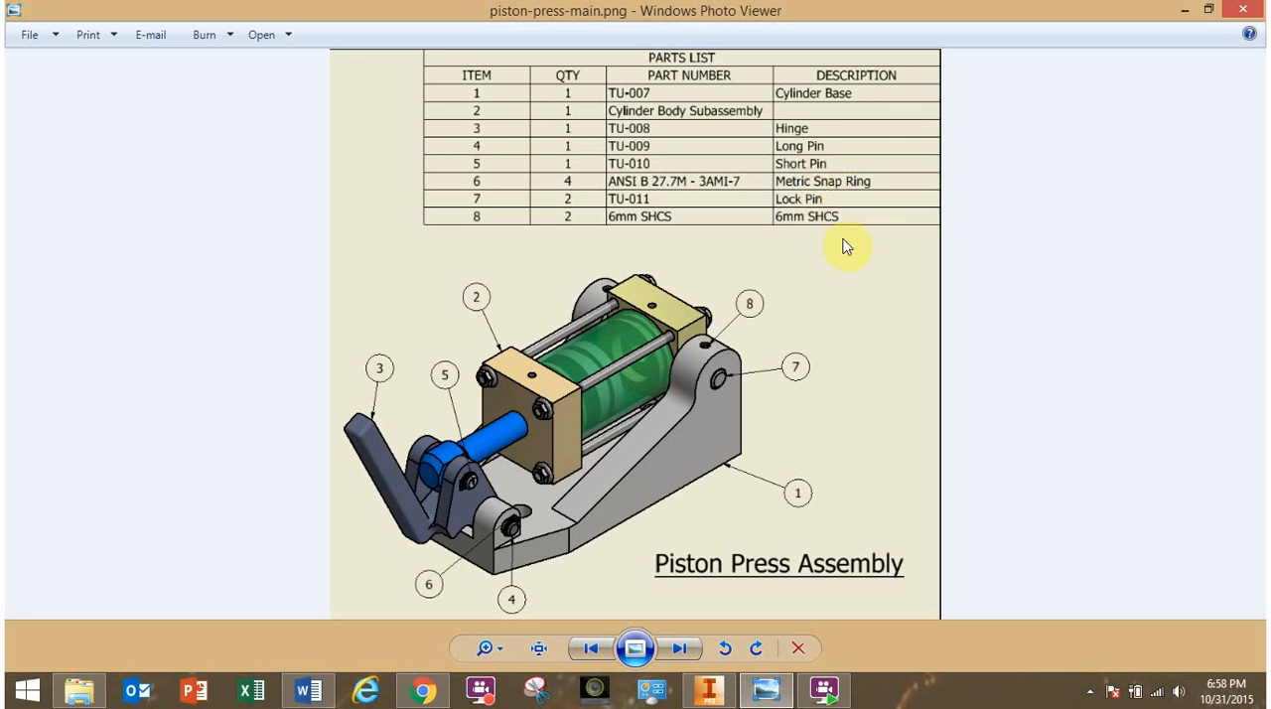
click(733, 695)
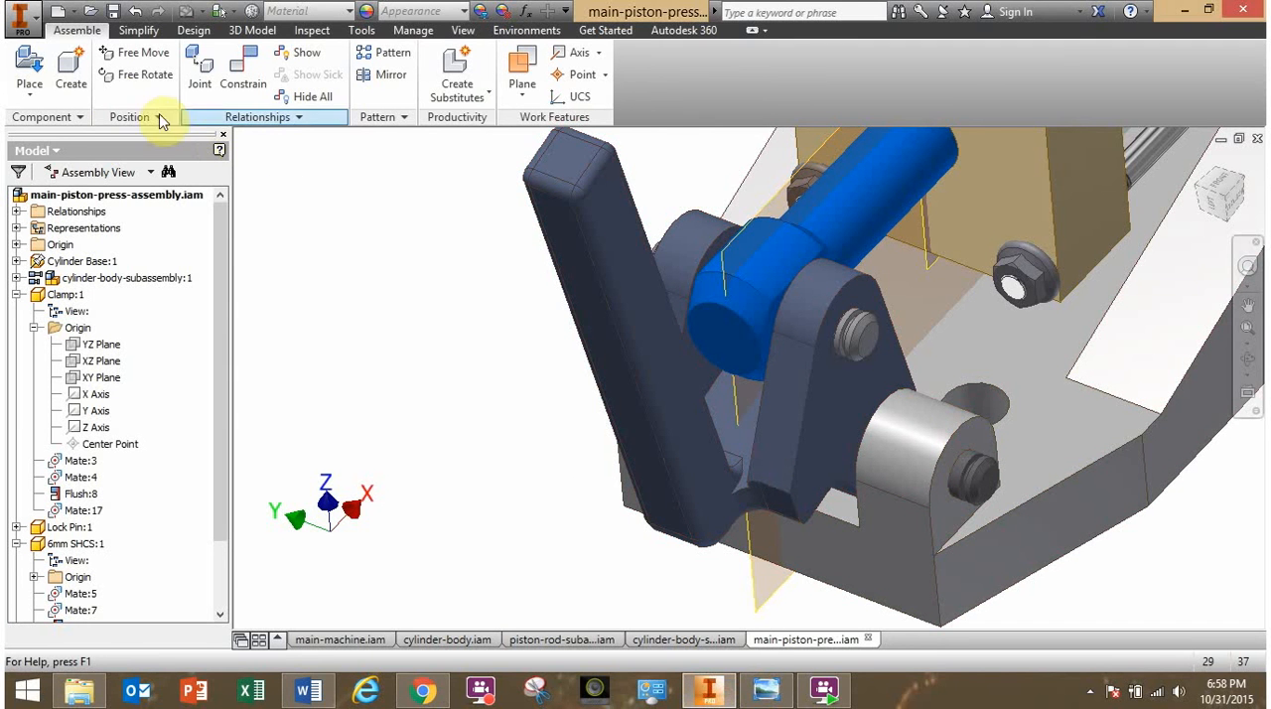
- Place one ANSI B 27.7M - 3AMI-7.ipt snap ring in open space beside the clamp handle
click(30, 71)
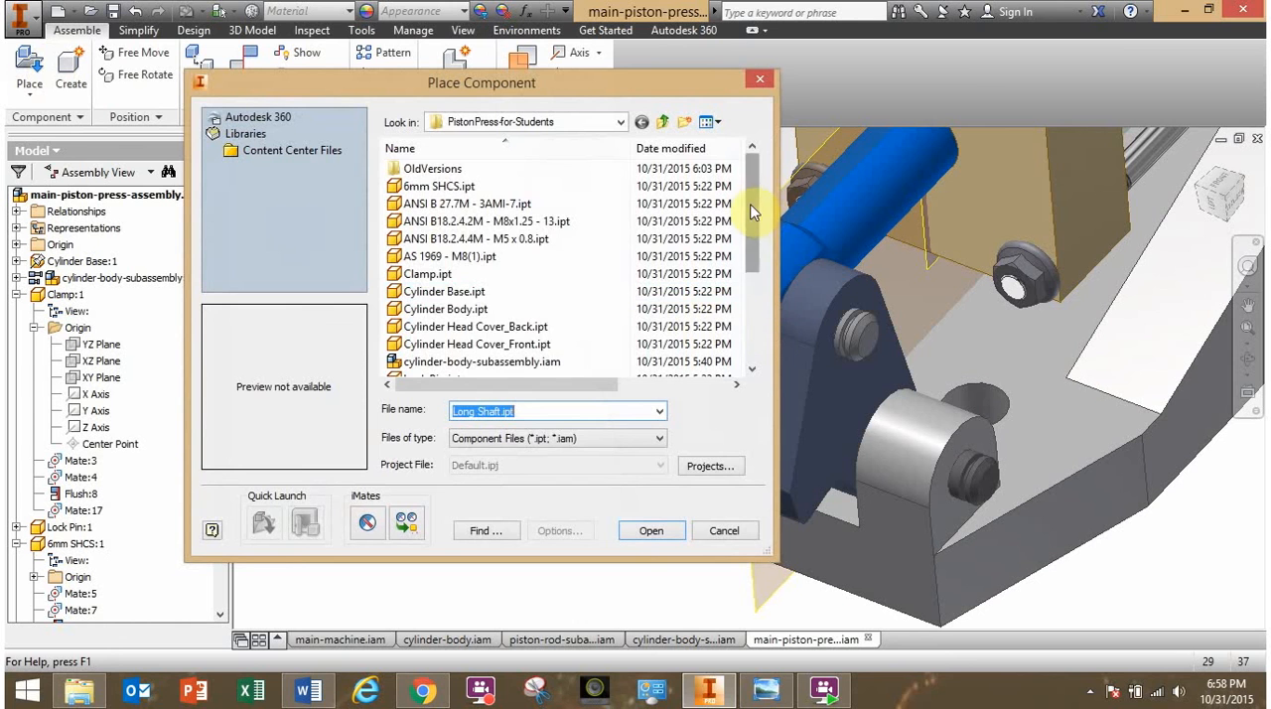
drag(752, 212, 754, 285)
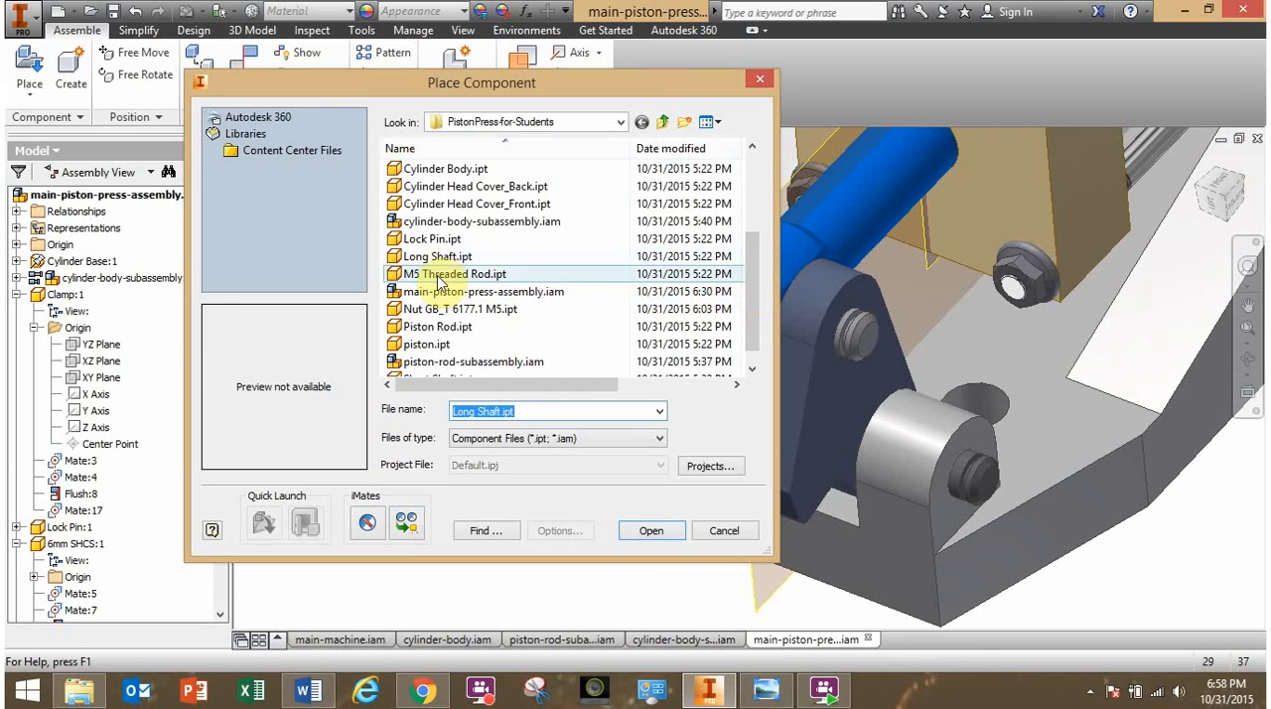
click(432, 241)
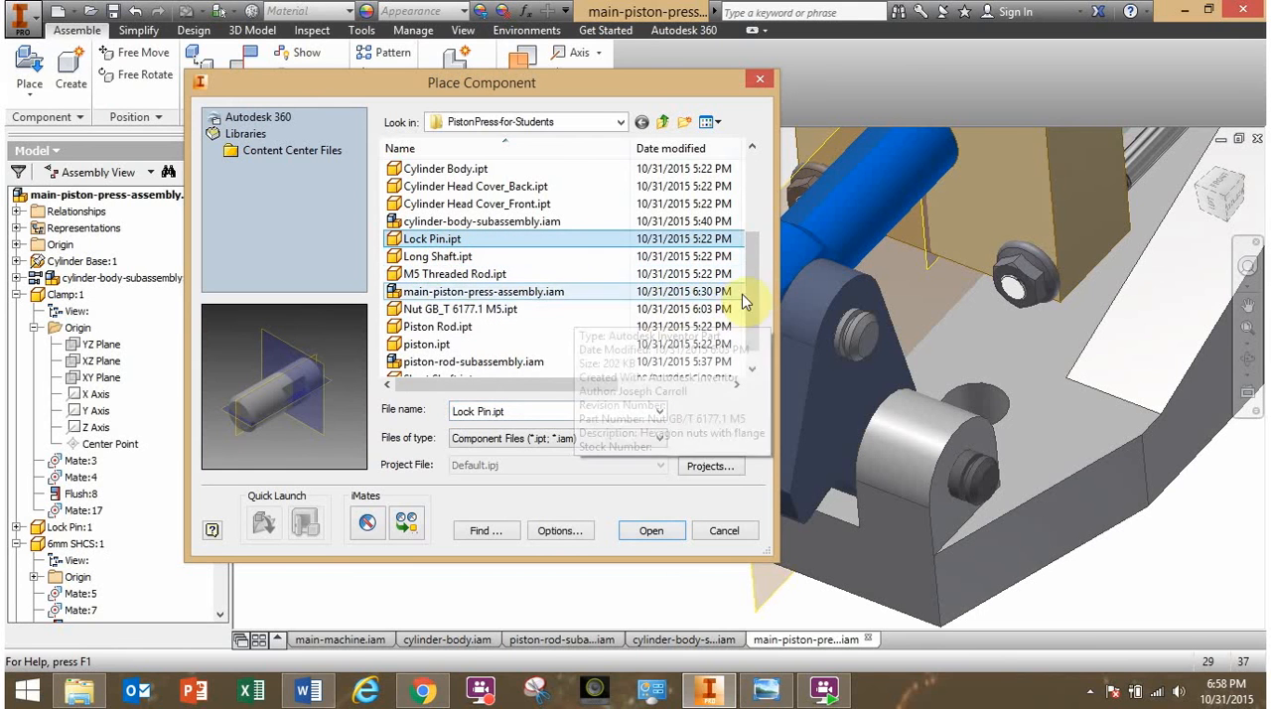
drag(750, 288, 753, 303)
click(459, 361)
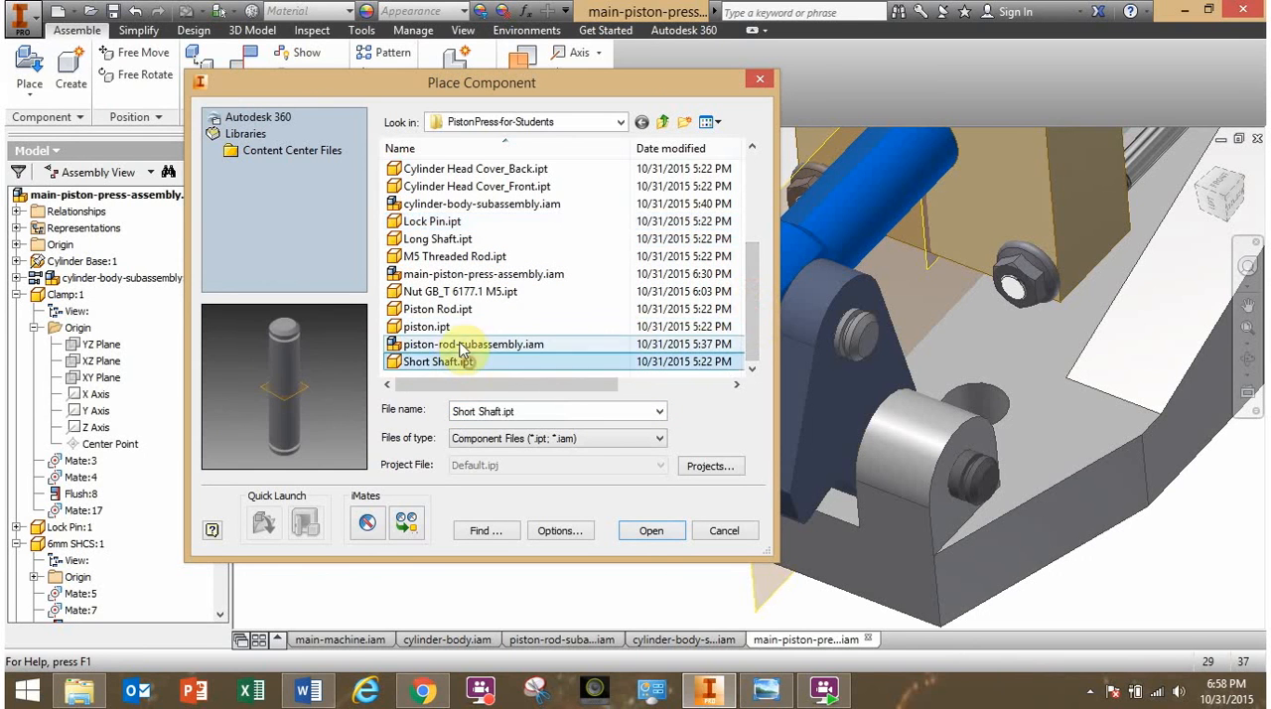
click(449, 327)
click(437, 291)
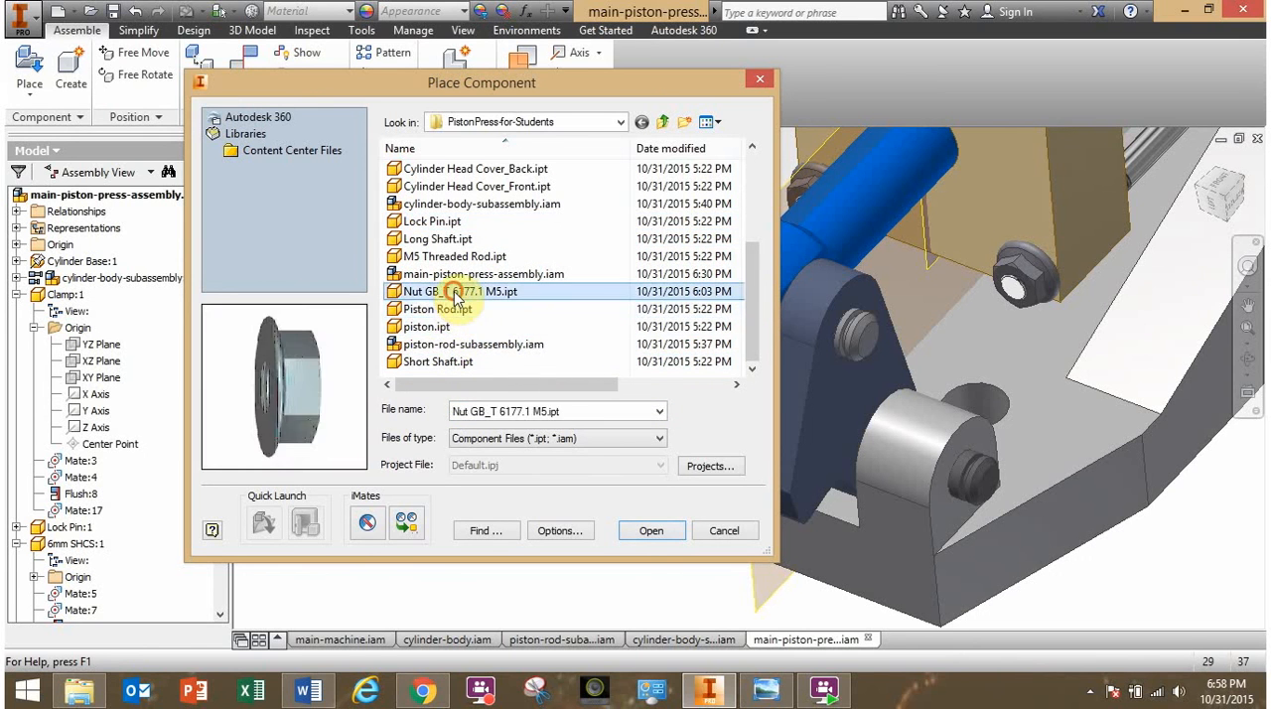
click(447, 239)
click(512, 227)
drag(757, 328, 757, 239)
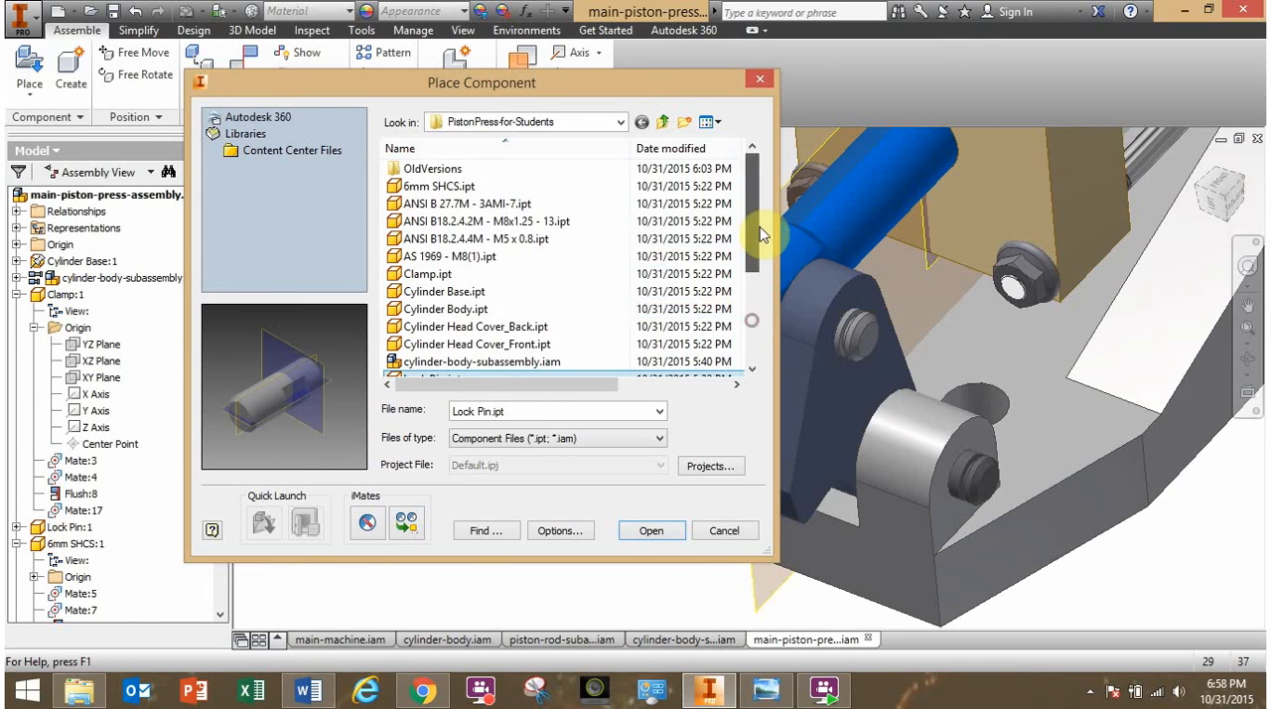
click(487, 204)
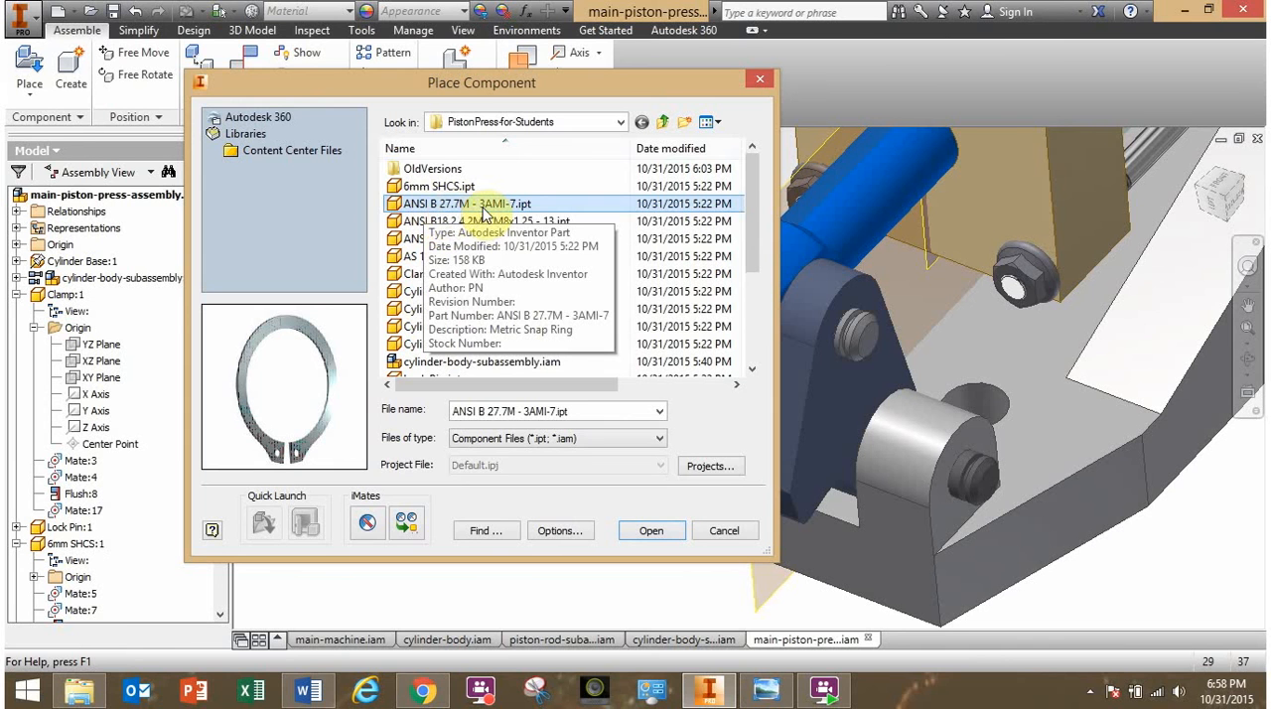
click(646, 531)
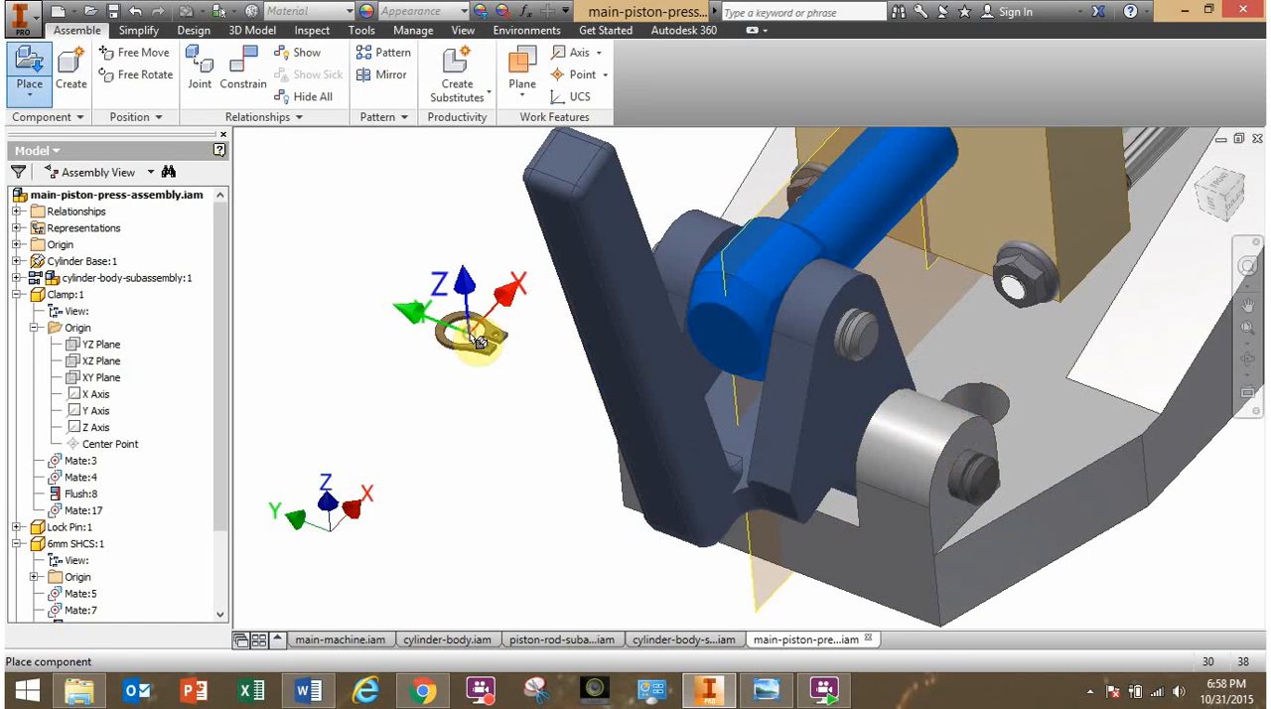
click(477, 340)
key(Escape)
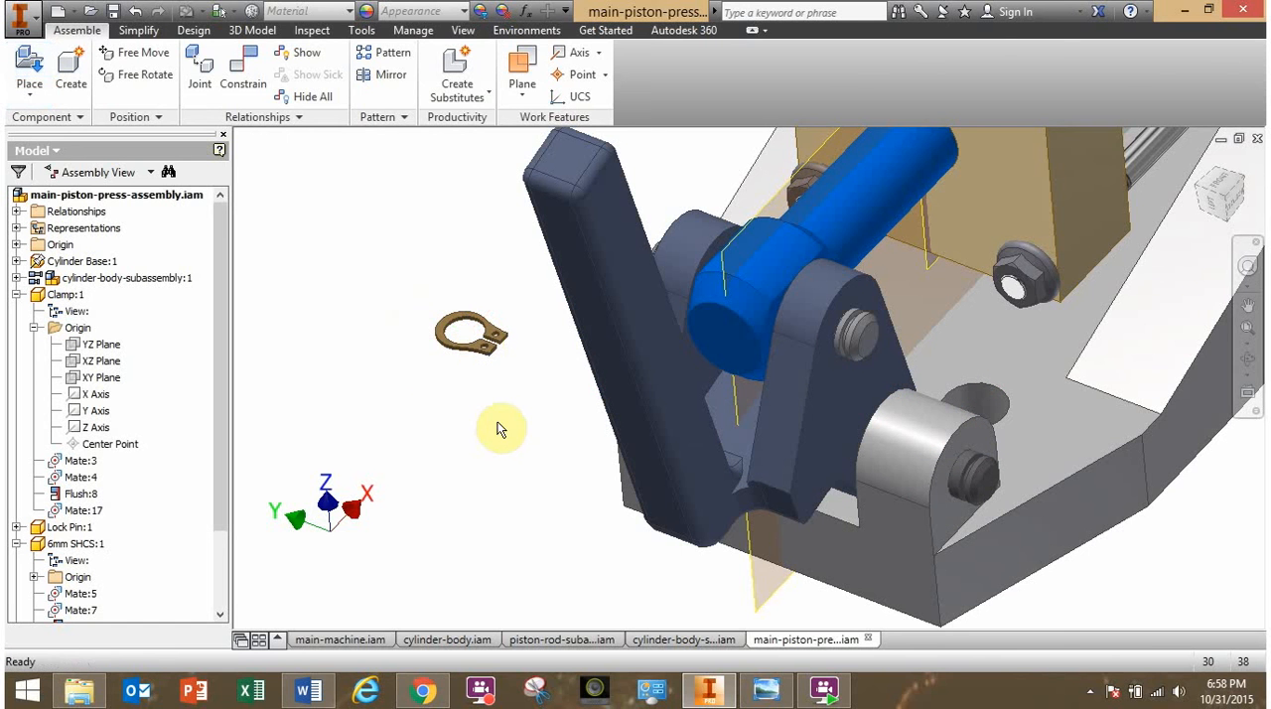
- Mate the axis of the snap ring's inner circle with the long shaft's axis at 0 mm offset
key(F4)
mouse_move(506, 421)
mouse_down()
mouse_move(528, 426)
mouse_move(506, 421)
mouse_up()
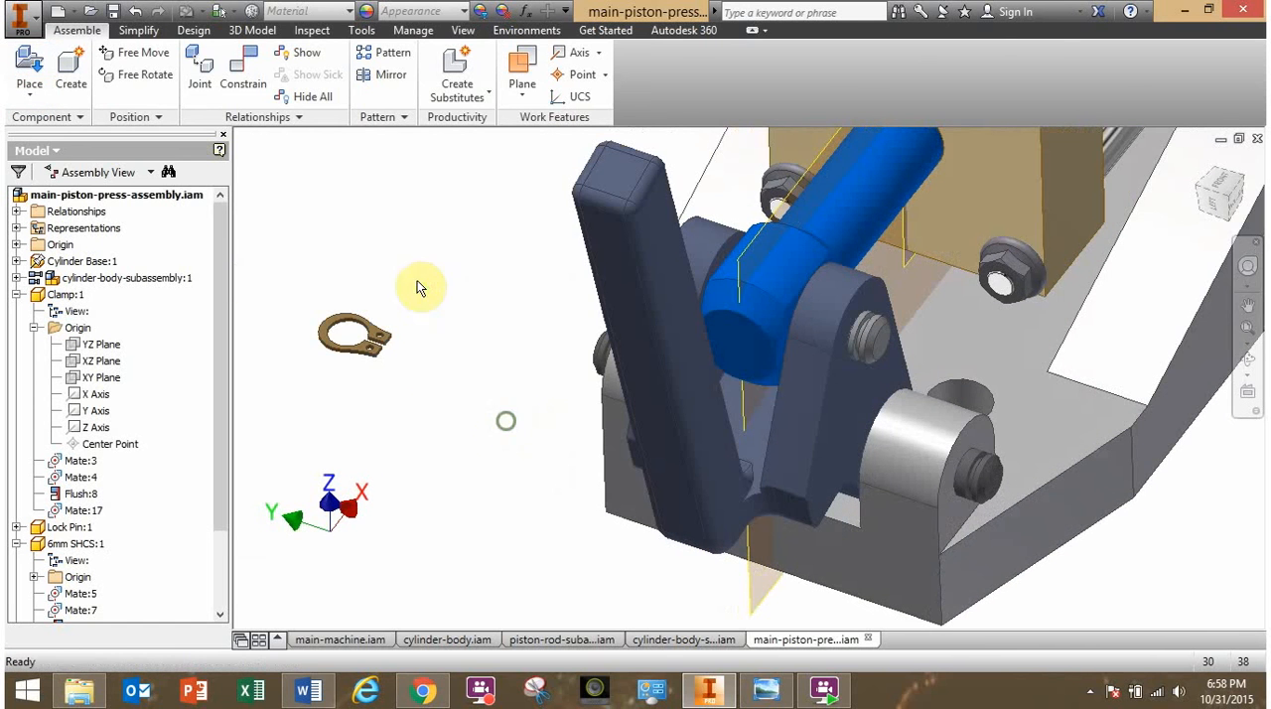
click(239, 86)
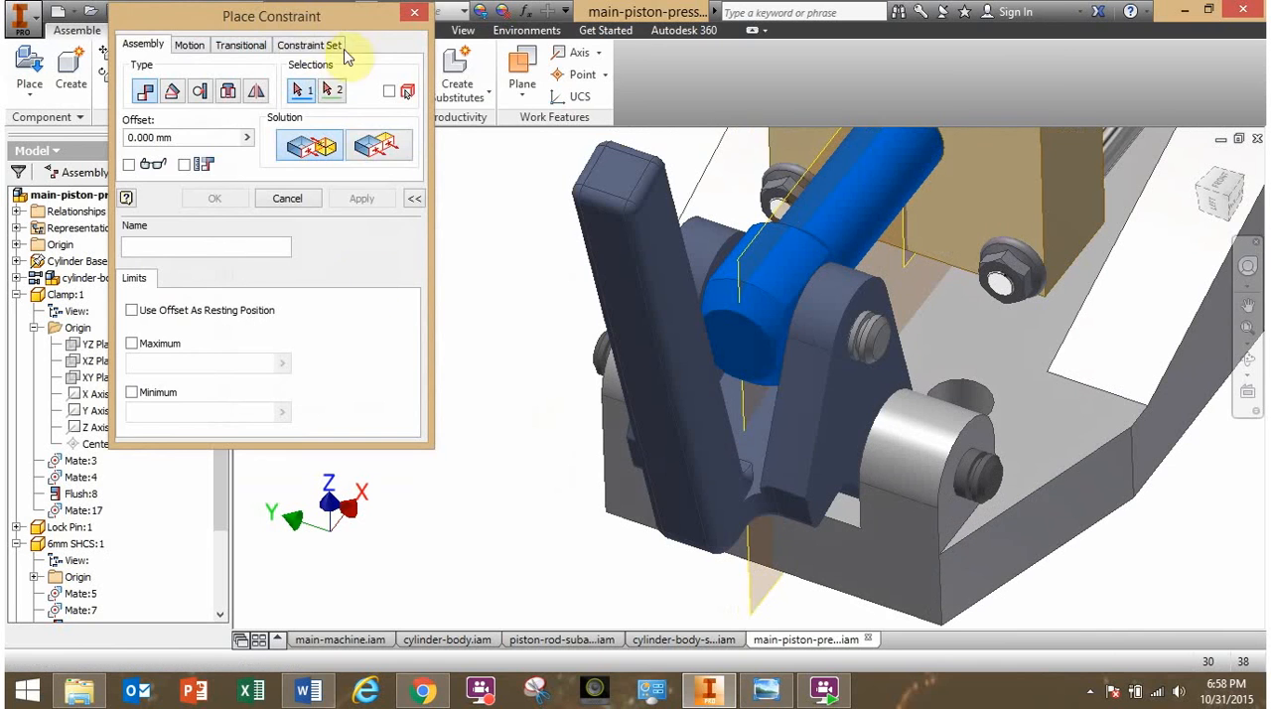
drag(313, 28, 944, 68)
scroll(368, 327, down, 5)
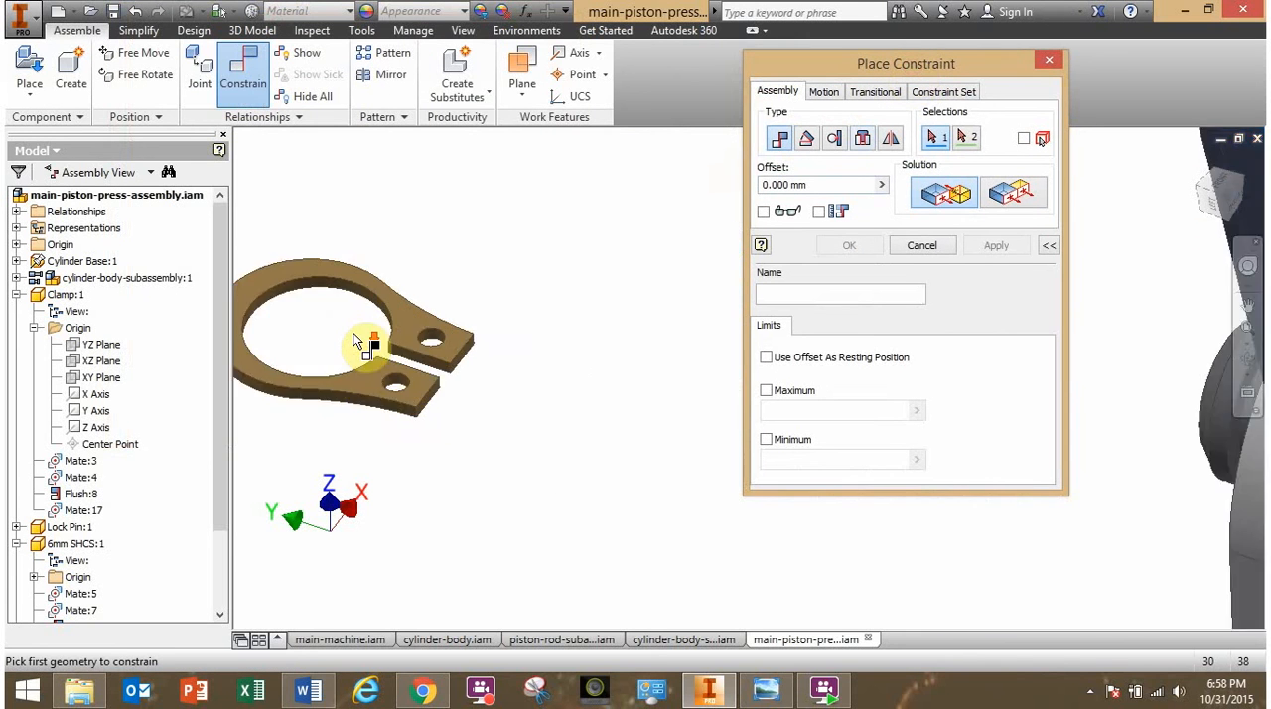
middle_drag(368, 261, 613, 276)
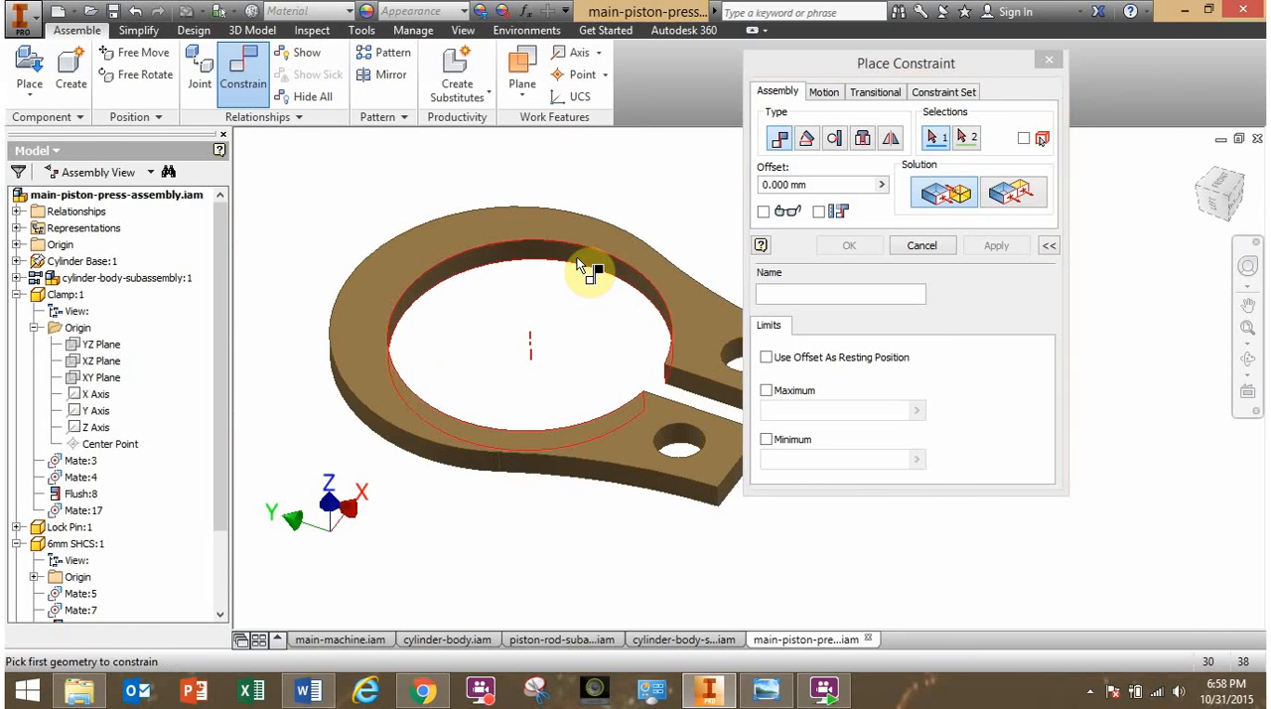
click(580, 264)
scroll(596, 270, up, 5)
middle_drag(610, 369, 477, 349)
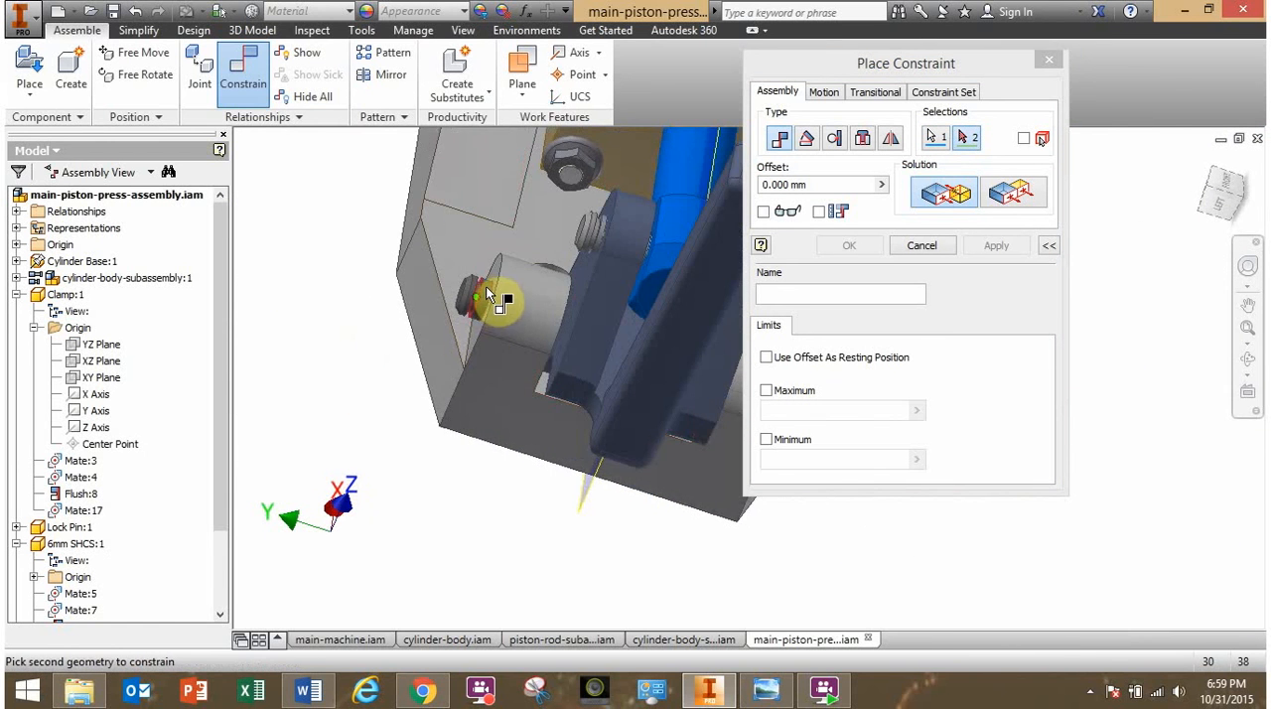
scroll(487, 296, down, 5)
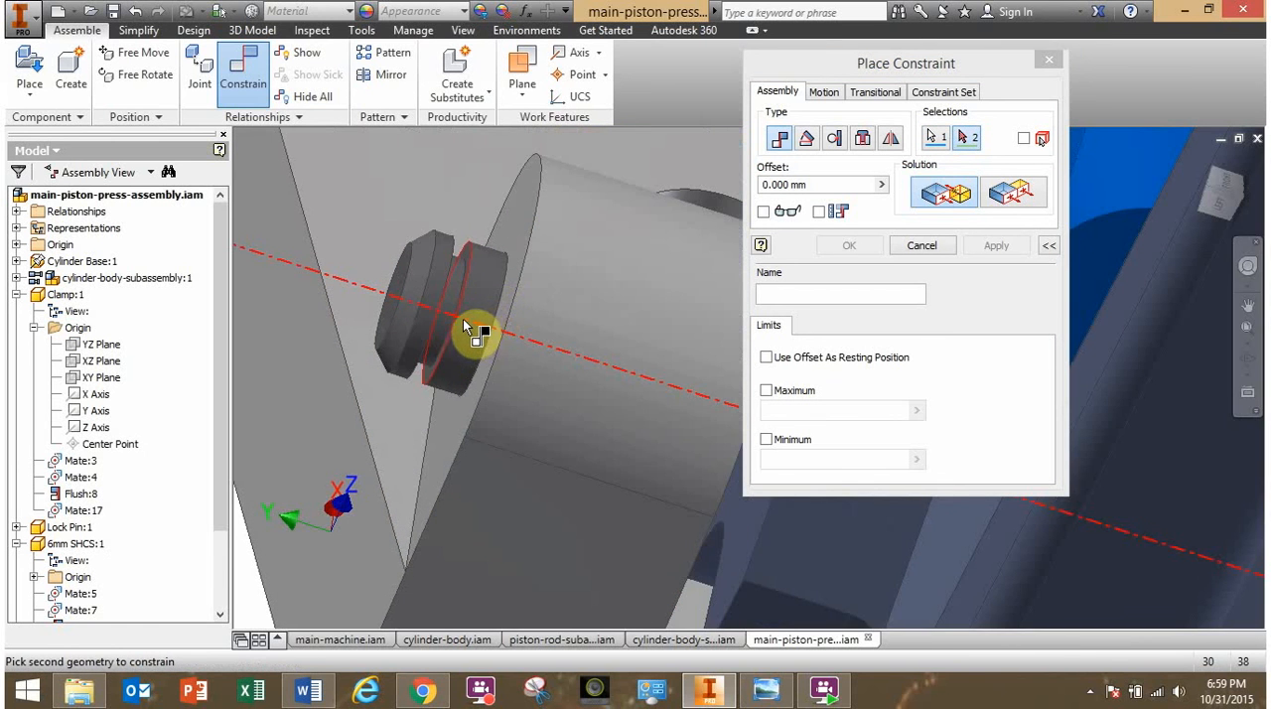
click(473, 326)
click(853, 248)
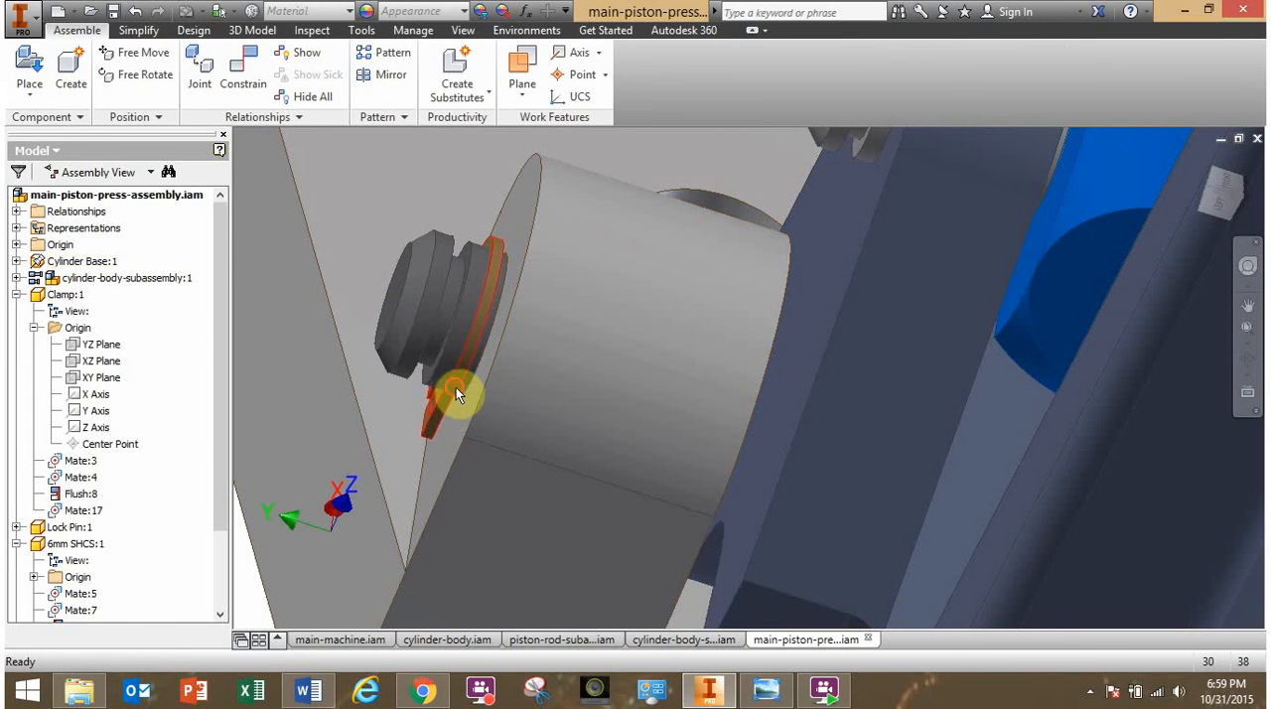
- Pull the snap ring clear of the long shaft and mate its flat face with the side wall of the shaft's end groove at 0 mm offset
drag(456, 387, 343, 288)
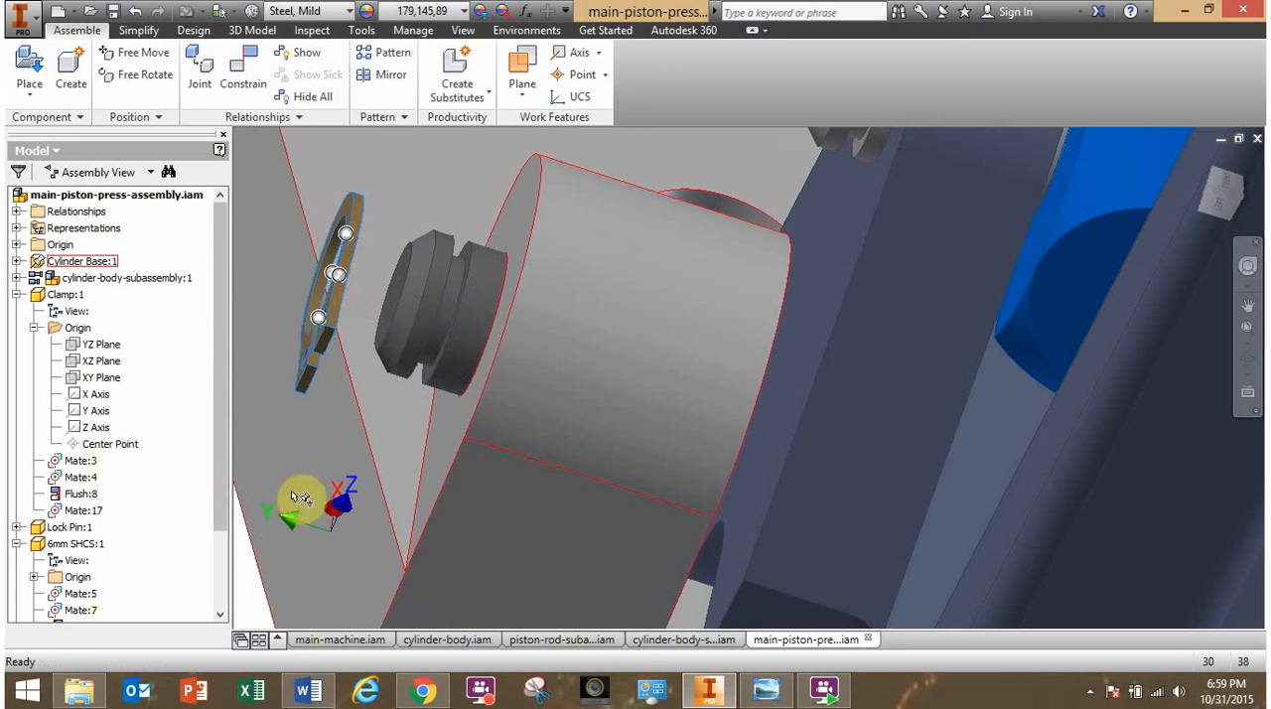
click(251, 84)
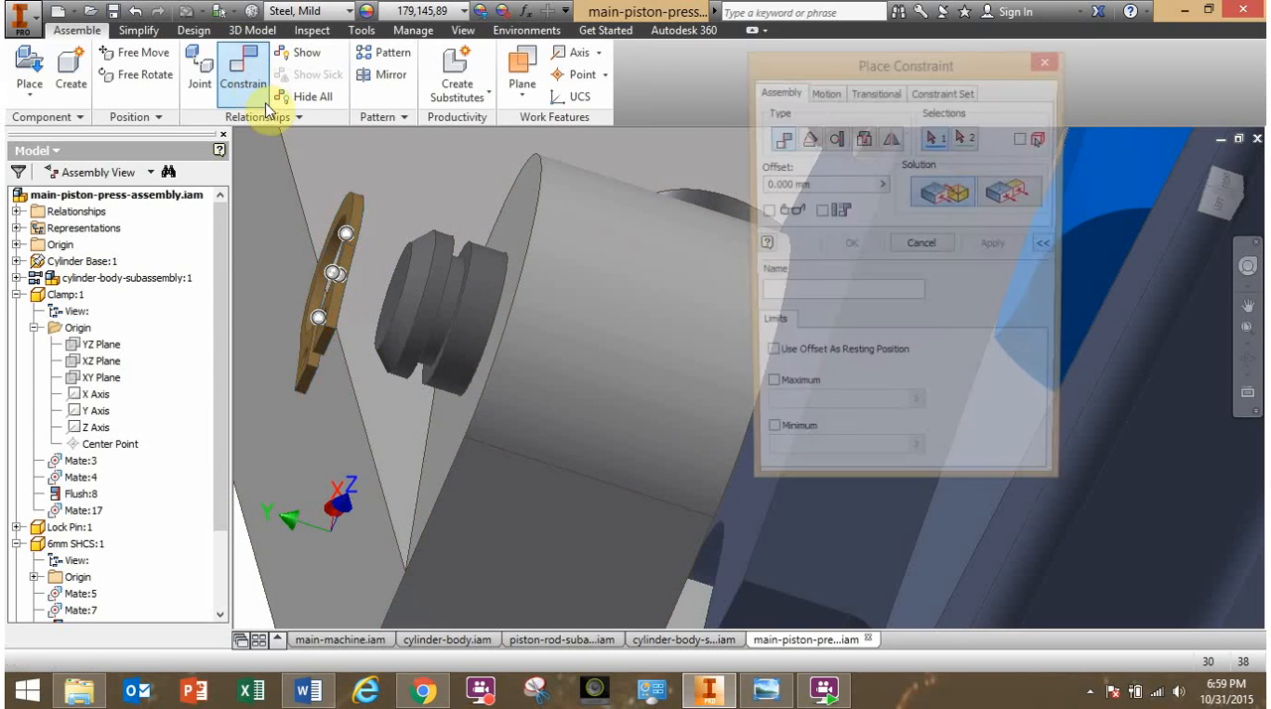
shift+middle_drag(413, 317, 468, 327)
scroll(502, 318, down, 4)
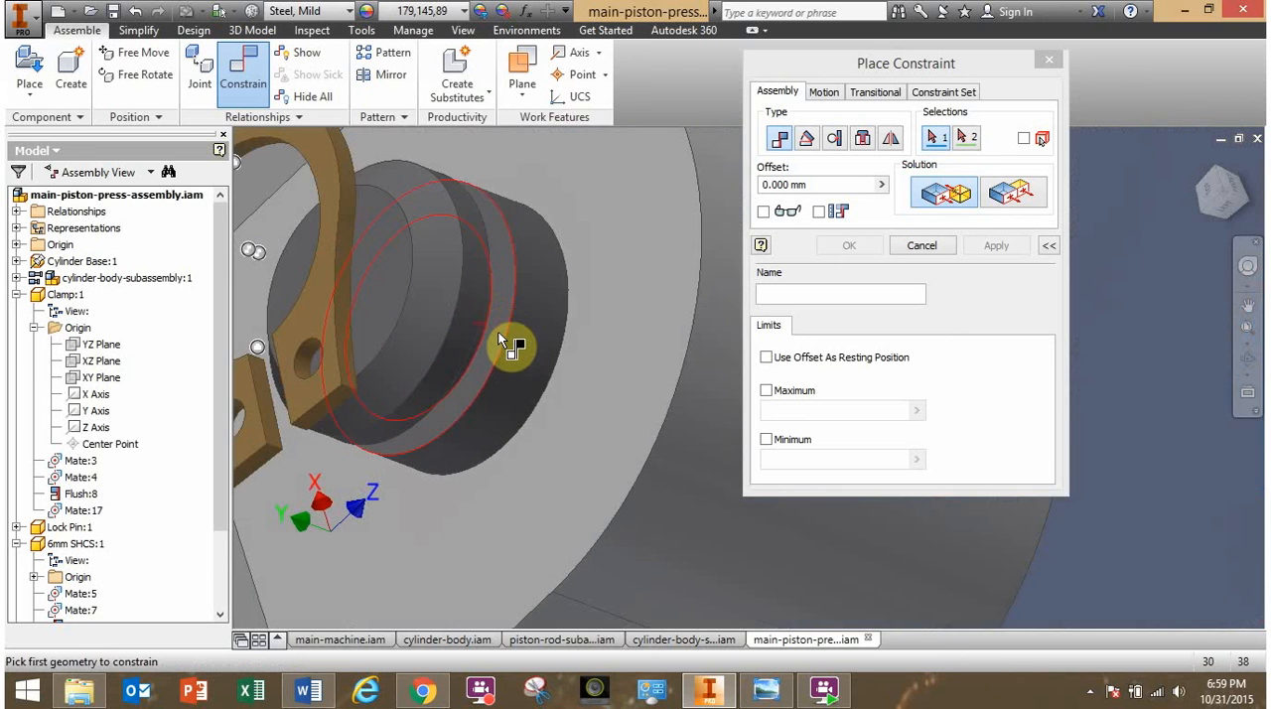
click(501, 343)
shift+middle_drag(504, 346, 529, 367)
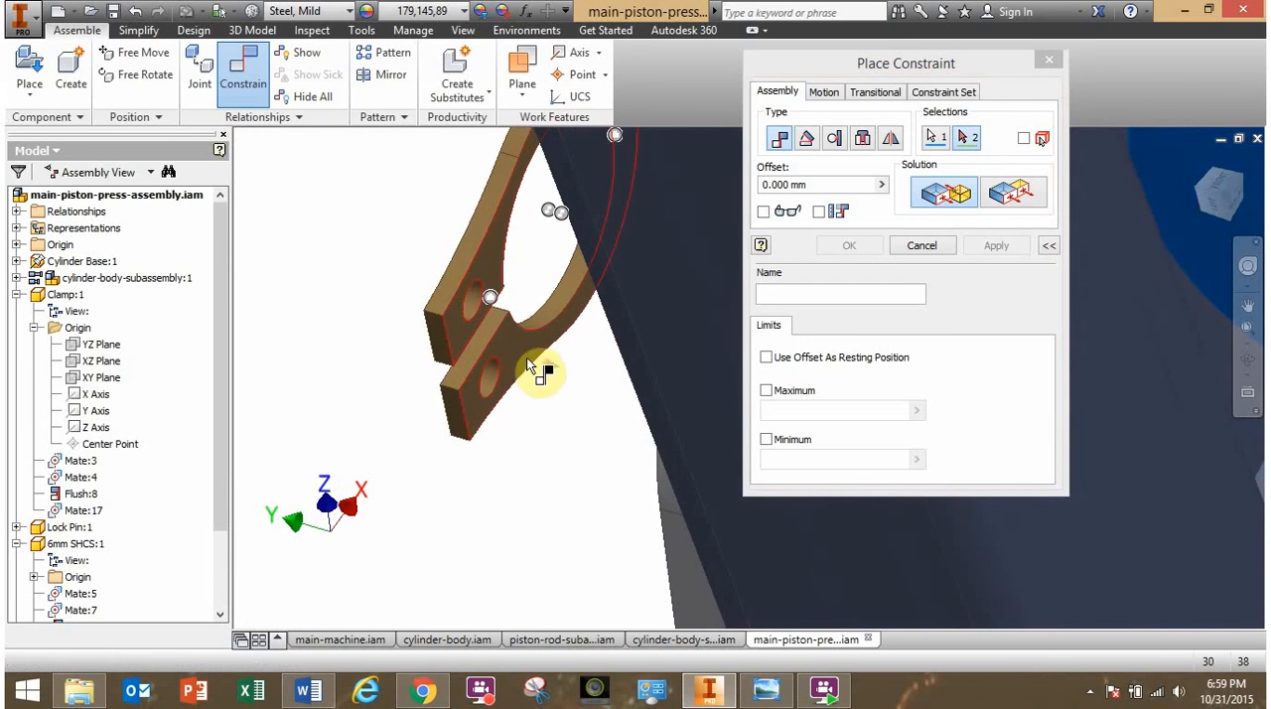
click(521, 359)
click(844, 248)
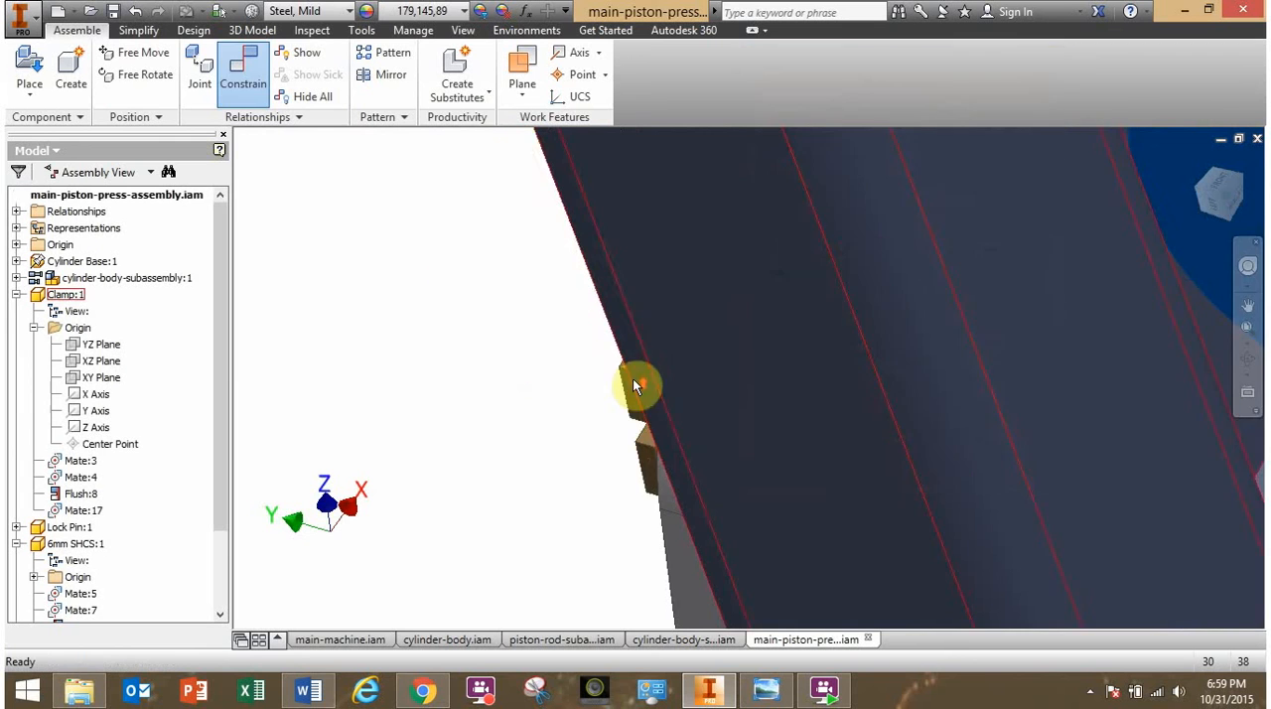
- Inspect the snap ring's fit in the long shaft's groove and the other shaft-end grooves from both sides of the press
shift+middle_drag(642, 380, 696, 416)
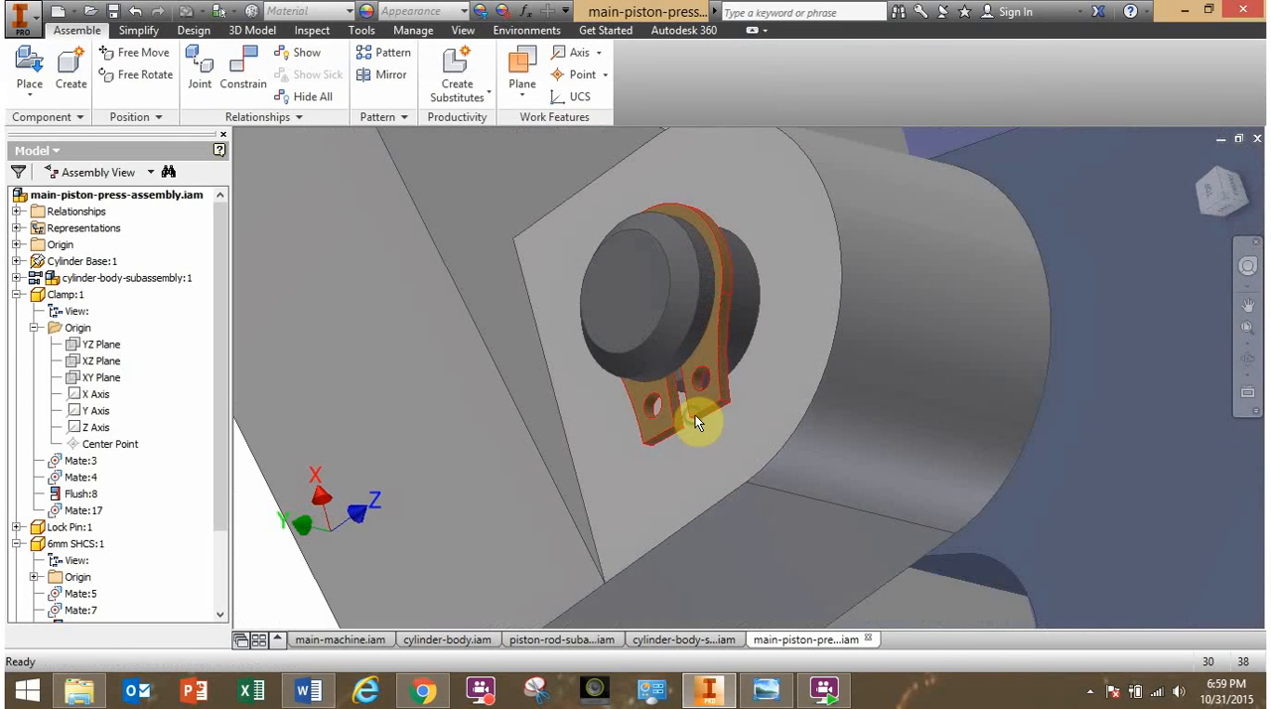
drag(703, 375, 666, 314)
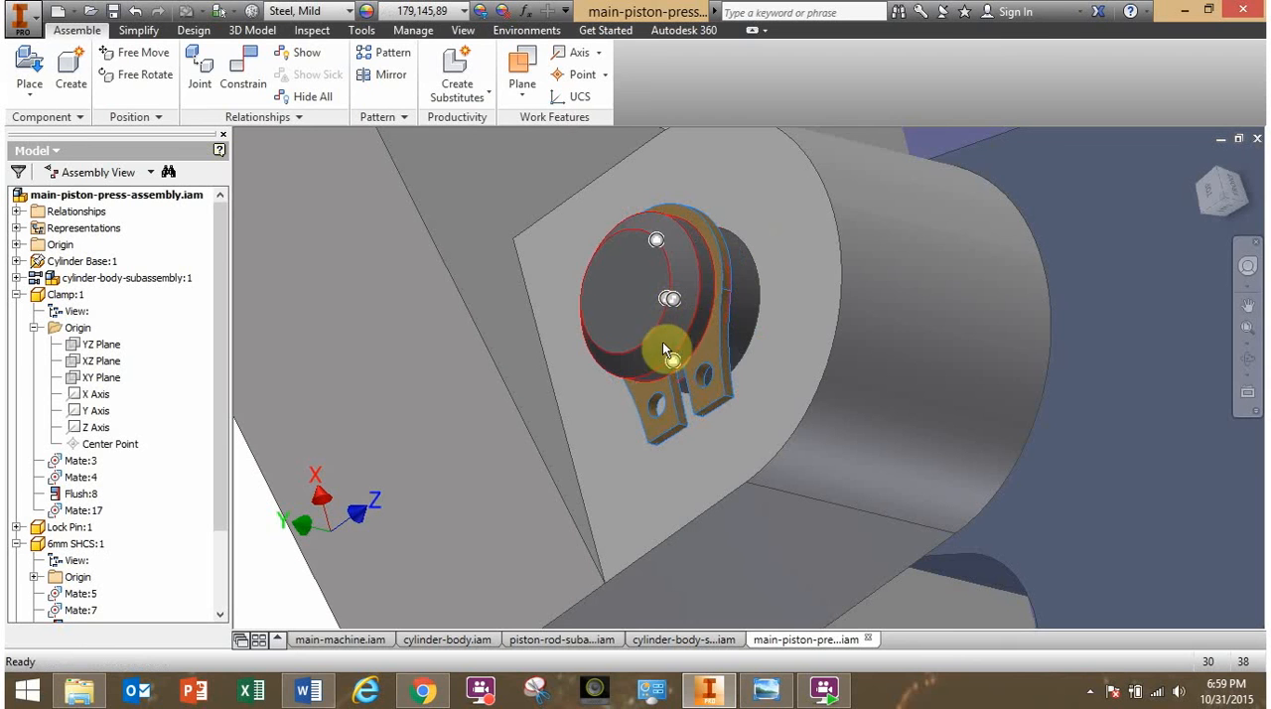
shift+middle_drag(752, 356, 696, 344)
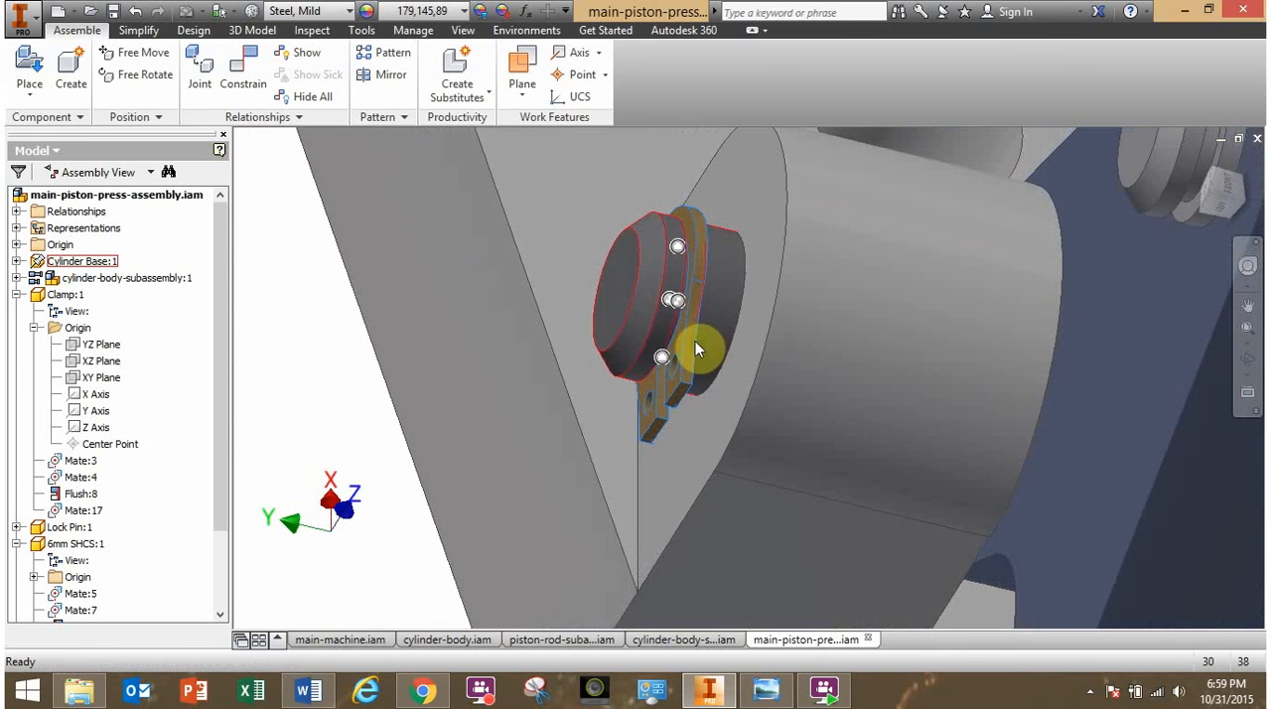
drag(662, 329, 670, 336)
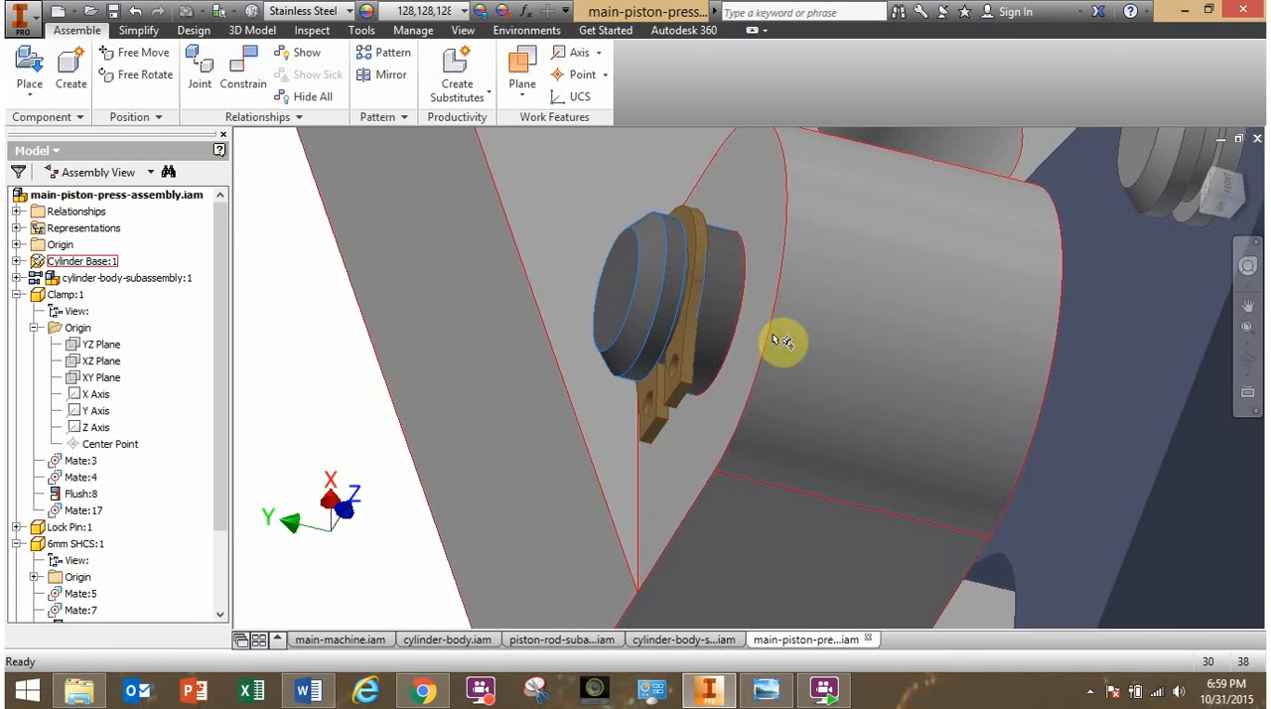
shift+middle_drag(778, 341, 537, 343)
scroll(791, 407, down, 3)
click(1151, 528)
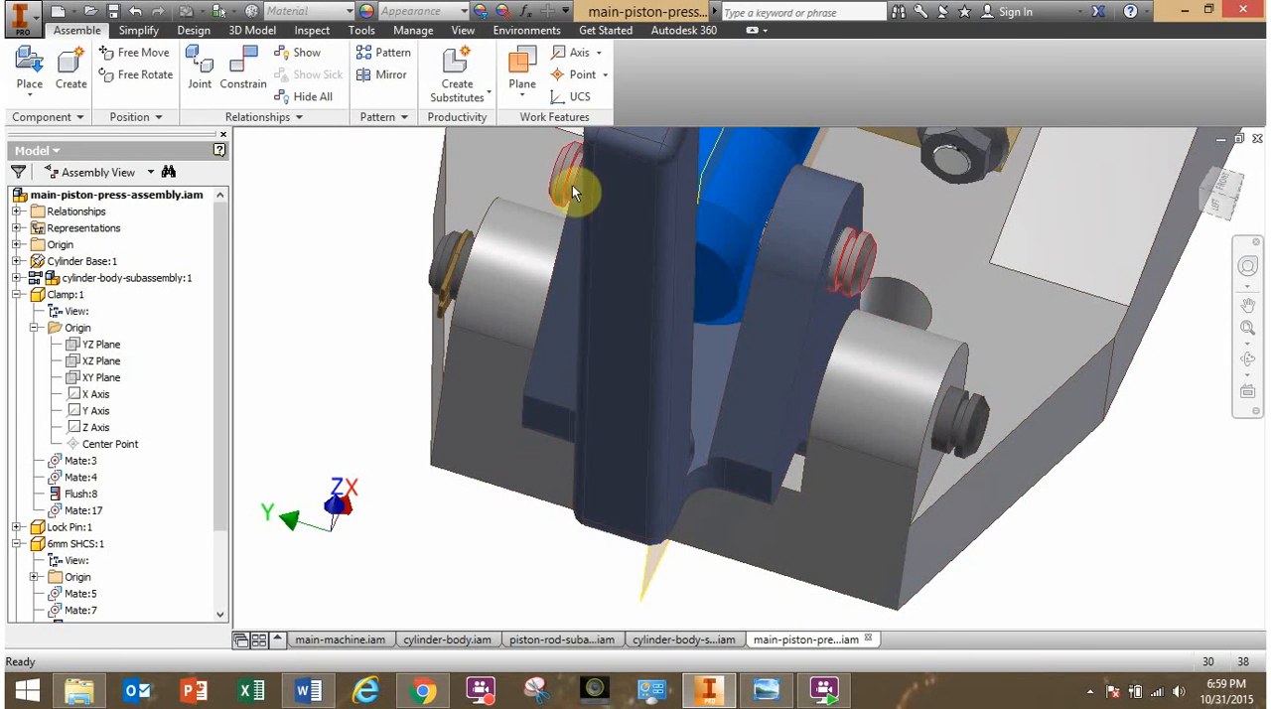
shift+middle_drag(572, 184, 1036, 463)
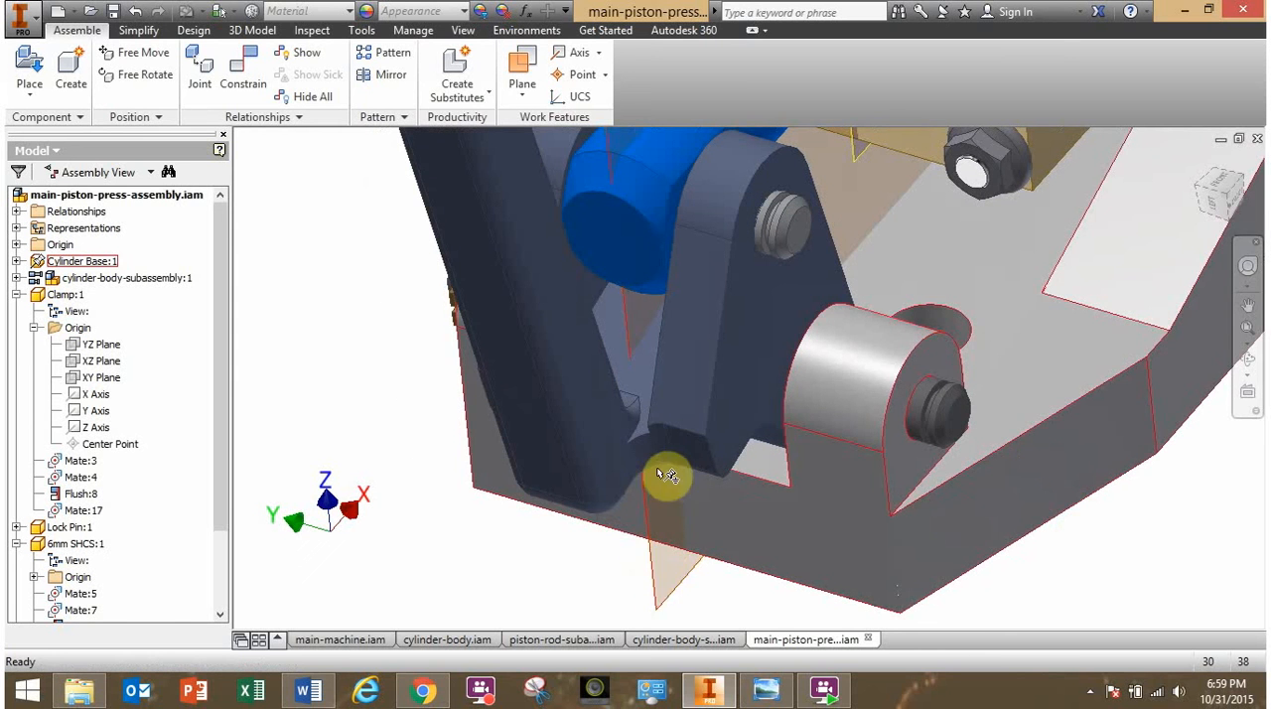
shift+middle_drag(662, 472, 717, 403)
scroll(680, 432, up, 3)
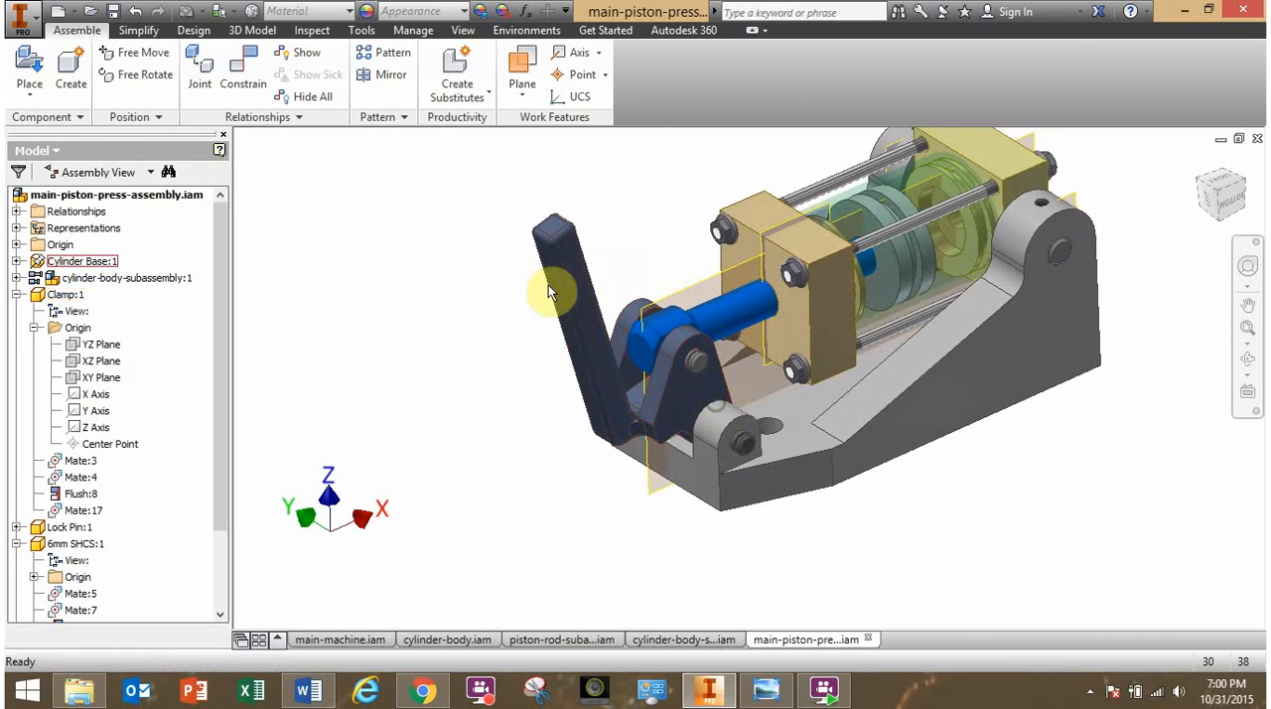